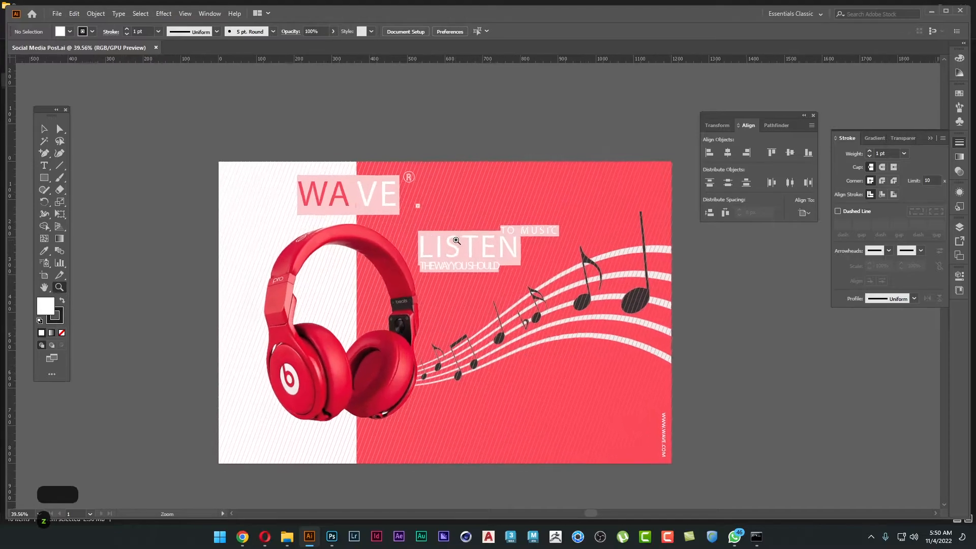
{"action": "left_click_drag", "start_coordinate": [517, 308], "coordinate": [518, 276]}
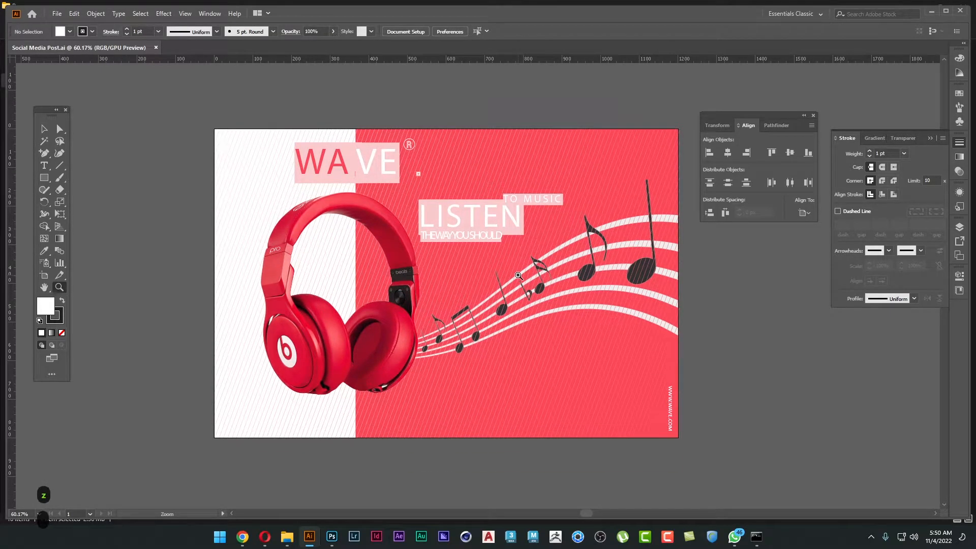
{"action": "key", "text": "a"}
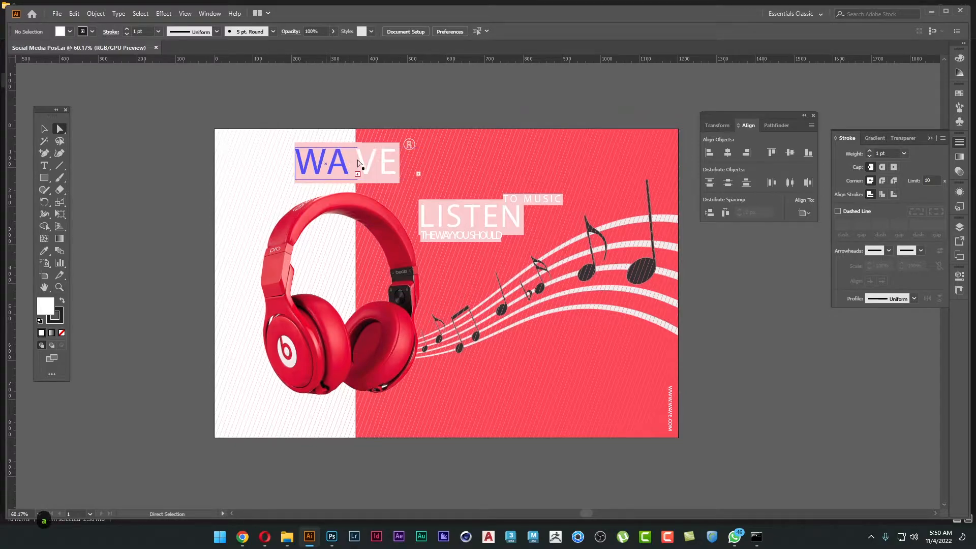
{"action": "key", "text": "alt+Tab"}
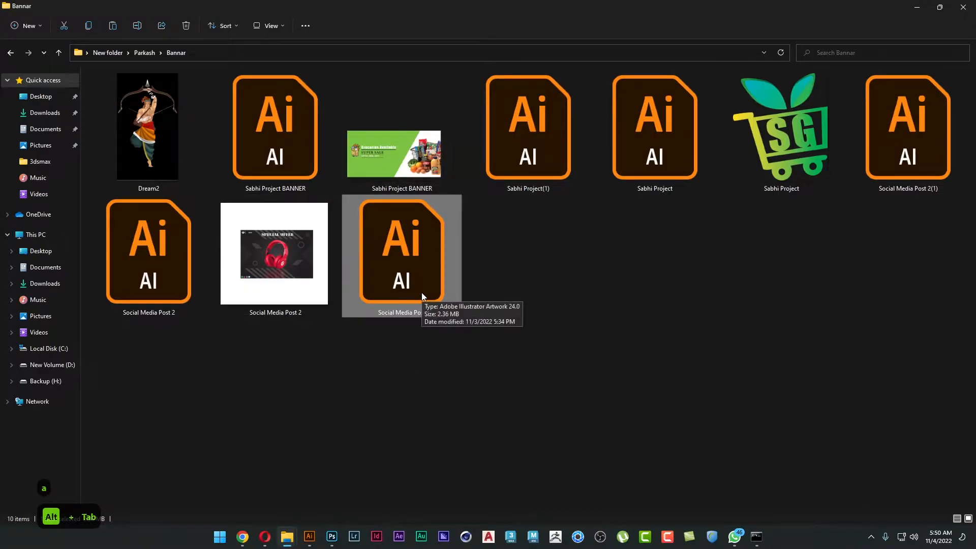
{"action": "key", "text": "alt+Tab"}
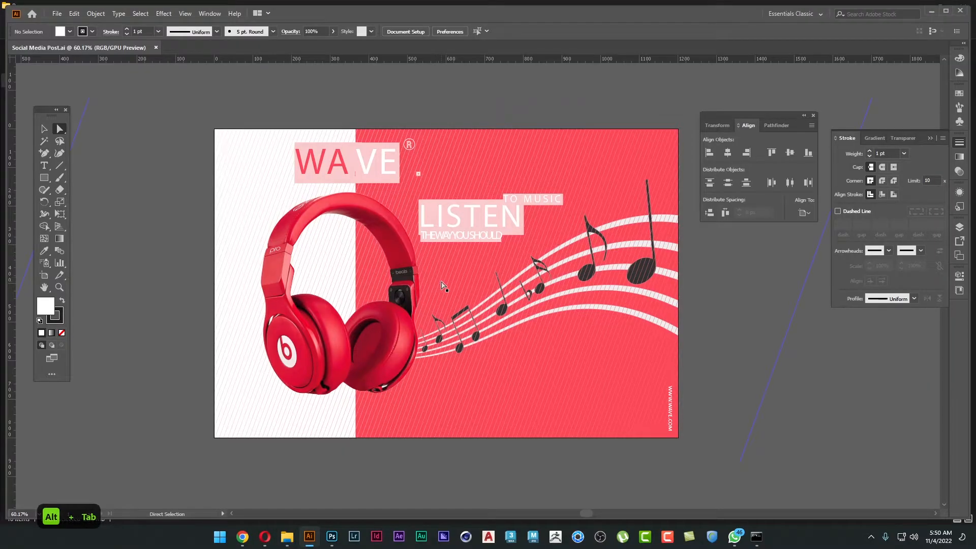
{"action": "left_click", "coordinate": [481, 247]}
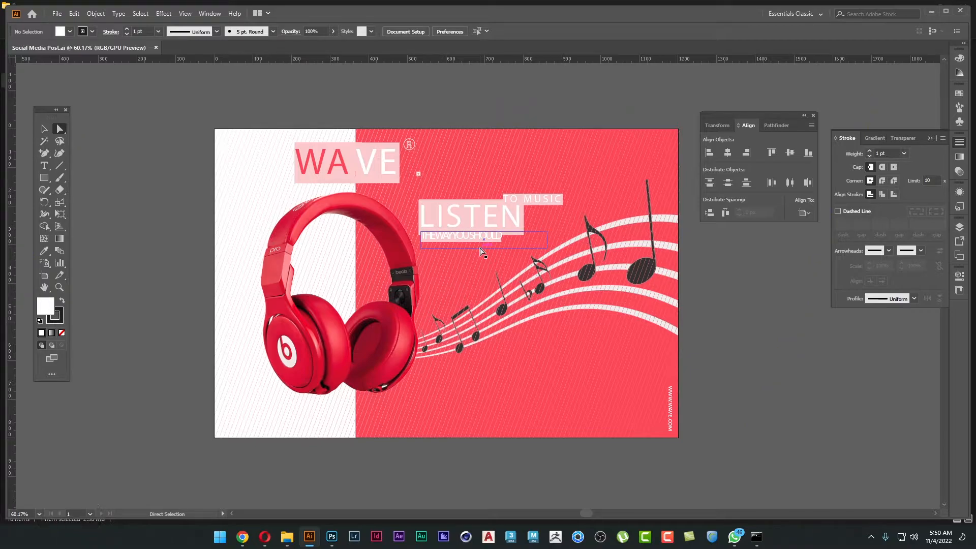
{"action": "left_click", "coordinate": [577, 328]}
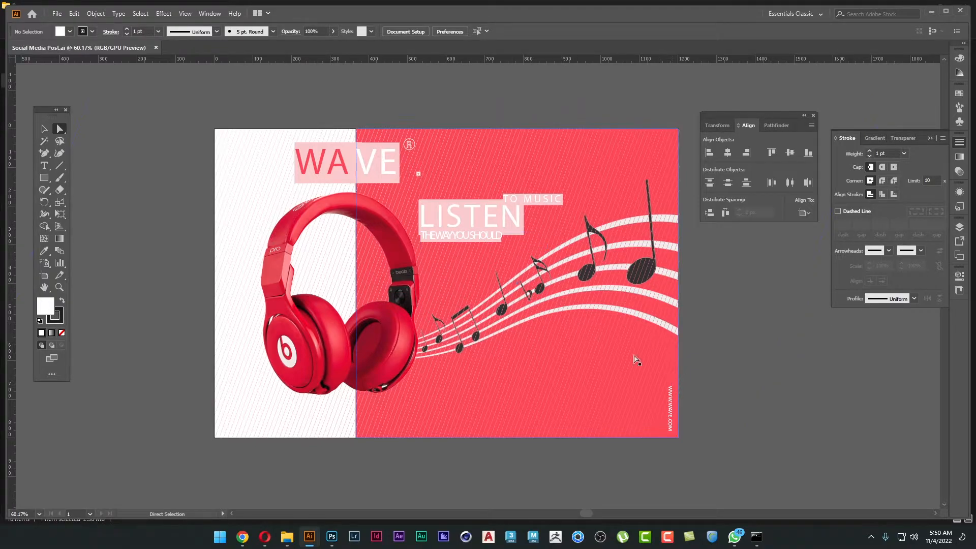
Open Social Media Post 2.ai and dismiss its missing-fonts notice without replacing any fonts.
{"action": "key", "text": "alt+Tab"}
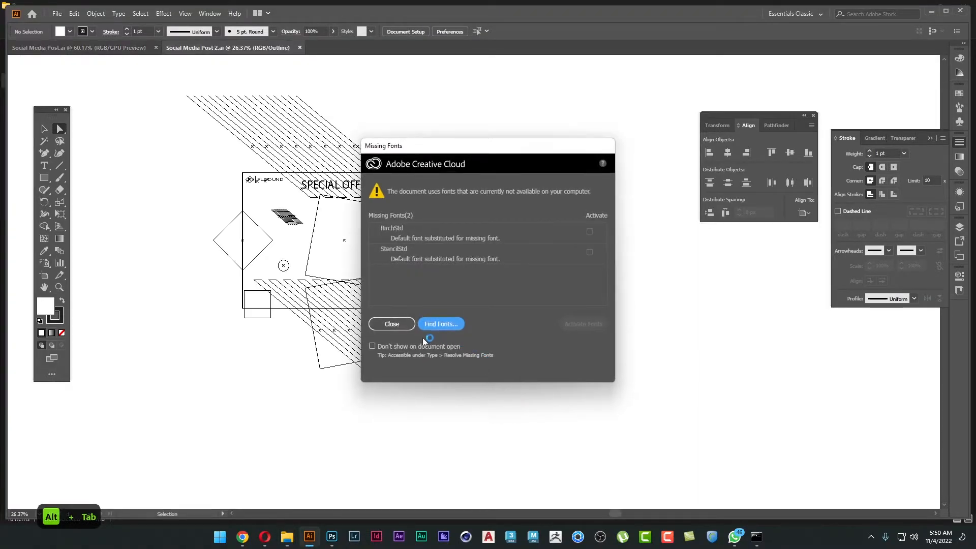
{"action": "left_click", "coordinate": [391, 324]}
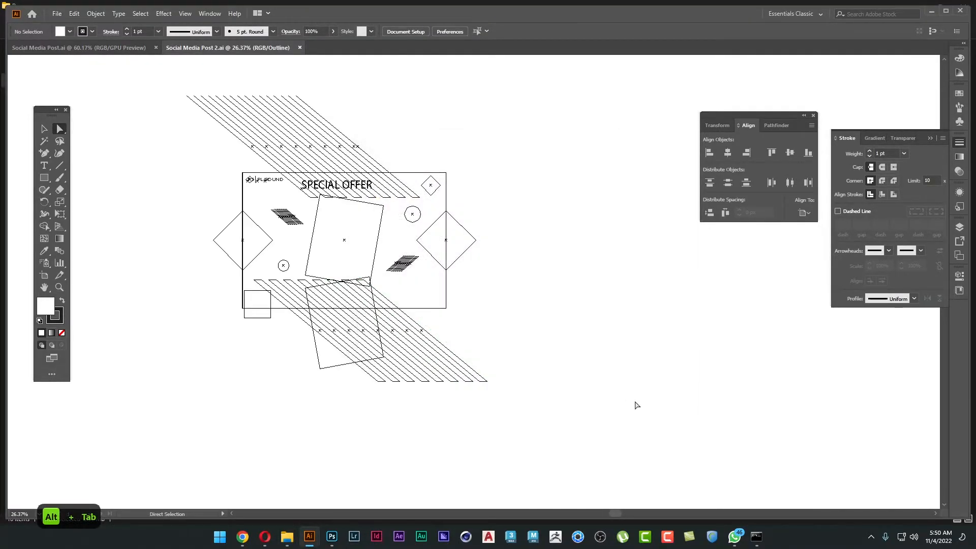
Show the Special Offer headphone artwork in full preview fitted to the window, and return to the Social Media Post.ai document.
{"action": "key", "text": "ctrl+y"}
{"action": "left_click_drag", "start_coordinate": [434, 290], "coordinate": [521, 313]}
{"action": "key", "text": "z"}
{"action": "left_click_drag", "start_coordinate": [430, 265], "coordinate": [565, 354]}
{"action": "key", "text": "space"}
{"action": "left_click_drag", "start_coordinate": [455, 244], "coordinate": [624, 369]}
{"action": "left_click", "coordinate": [718, 362], "text": "alt"}
{"action": "key", "text": "space"}
{"action": "key", "text": "v"}
{"action": "key", "text": "ctrl+0"}
{"action": "key", "text": "space"}
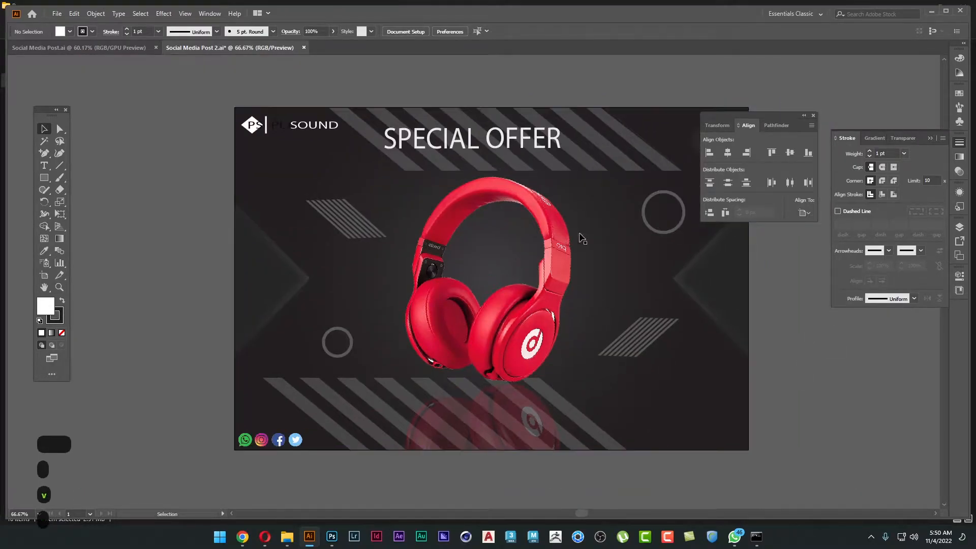
{"action": "left_click", "coordinate": [105, 48]}
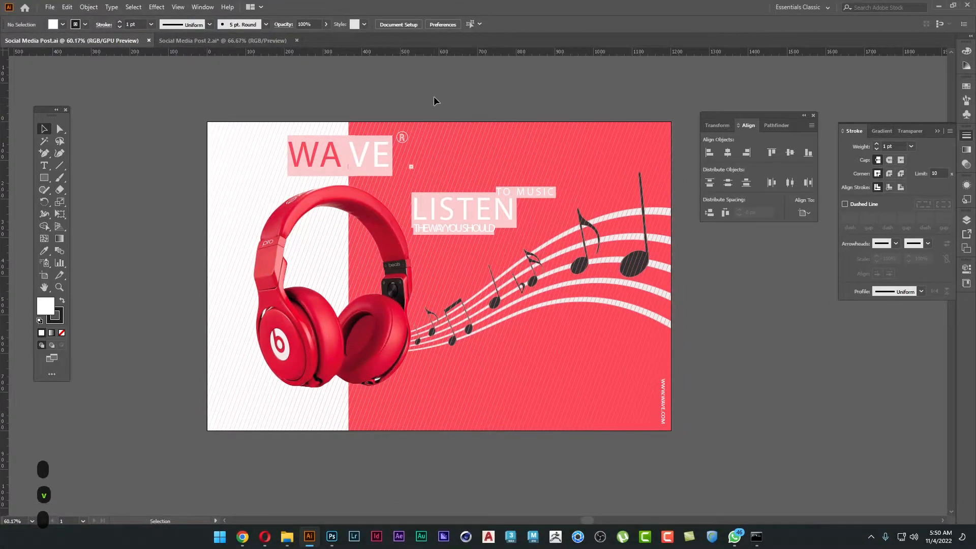
Try to move the large red background rectangle partly off the artboard, and undo the move.
{"action": "left_click_drag", "start_coordinate": [459, 138], "coordinate": [714, 295]}
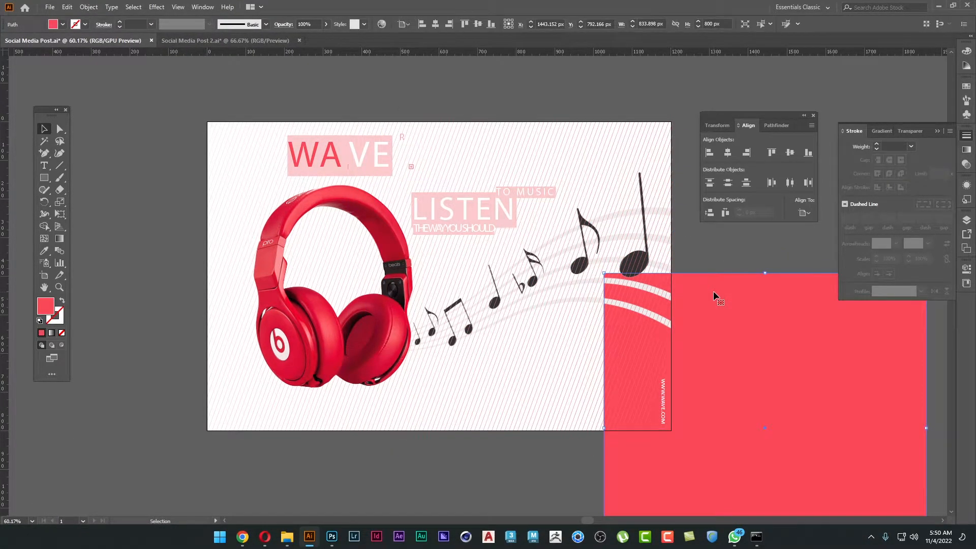
{"action": "key", "text": "ctrl+z"}
{"action": "key", "text": "ctrl+minus"}
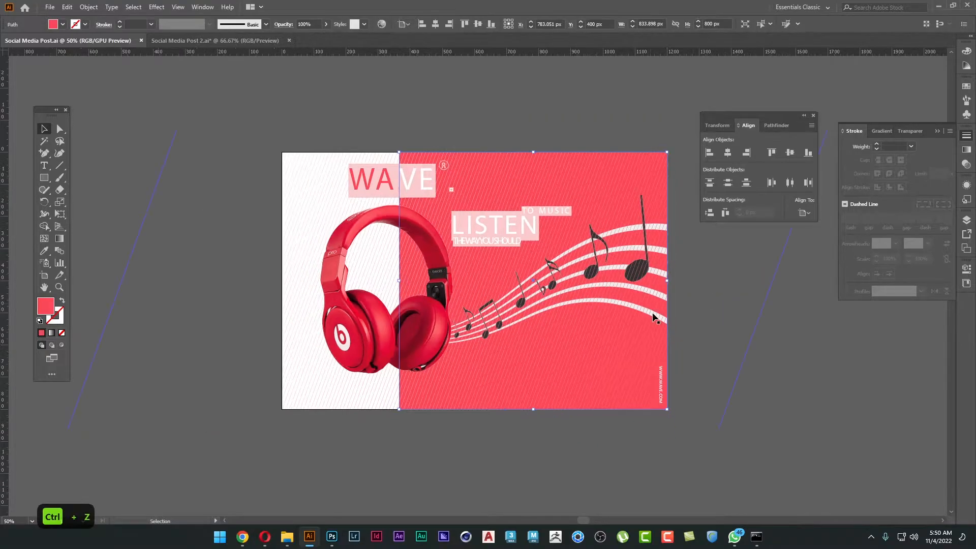
{"action": "left_click", "coordinate": [685, 342]}
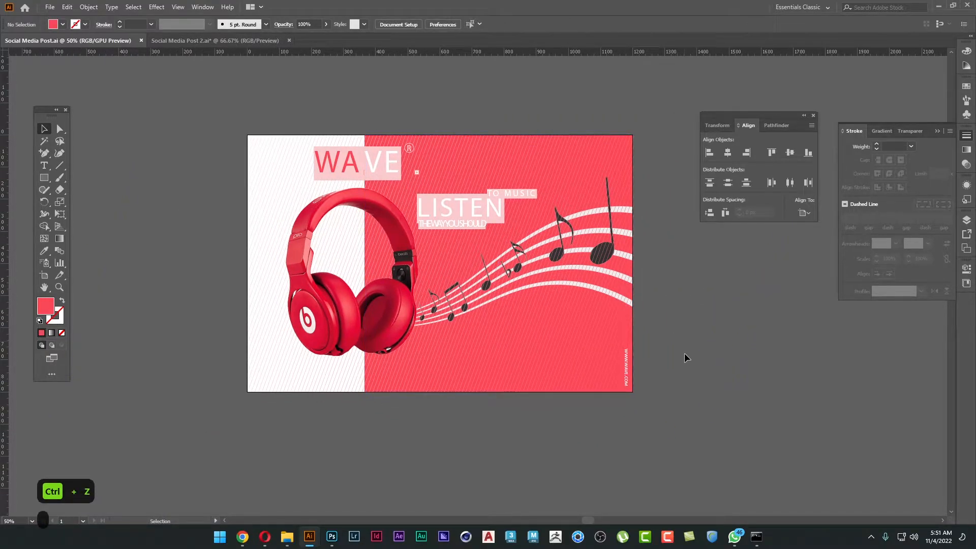
Switch to Google Chrome in a new, maximized browser window.
{"action": "right_click", "coordinate": [242, 536]}
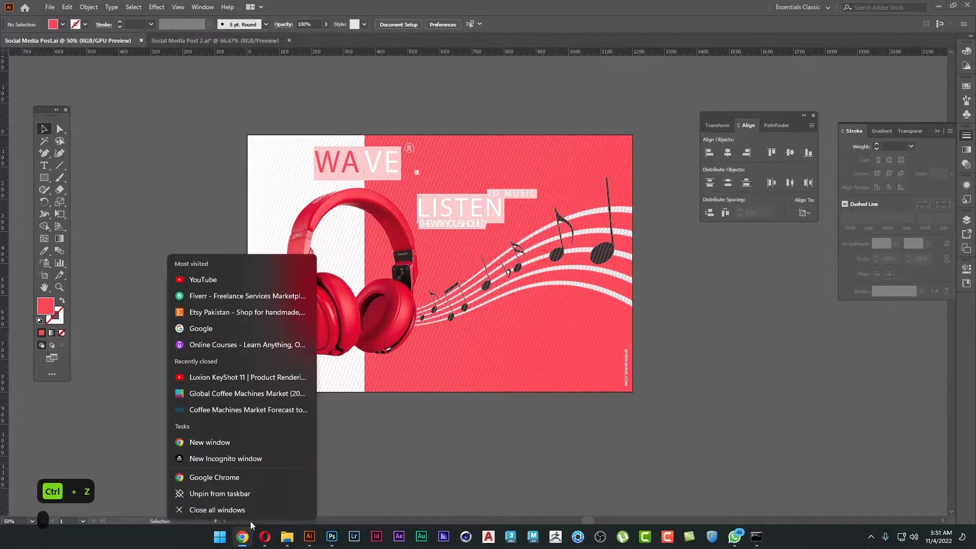
{"action": "left_click", "coordinate": [252, 472]}
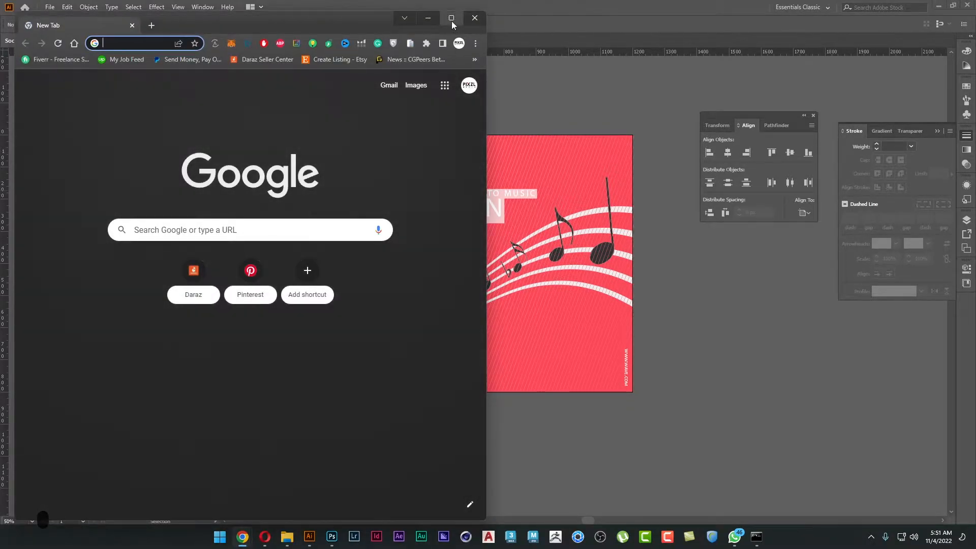
{"action": "left_click", "coordinate": [451, 19]}
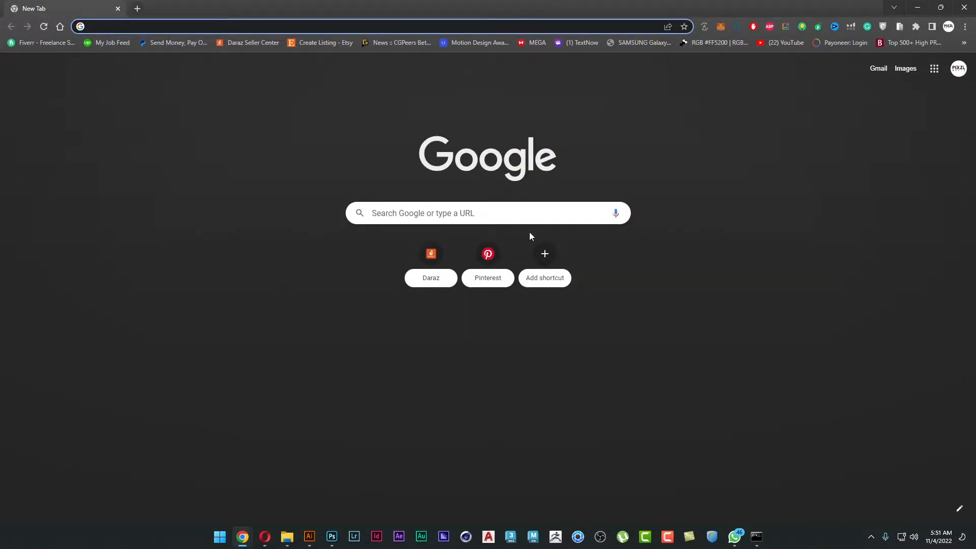
Search Google for "primary color palette" and show the image results.
{"action": "left_click", "coordinate": [341, 27]}
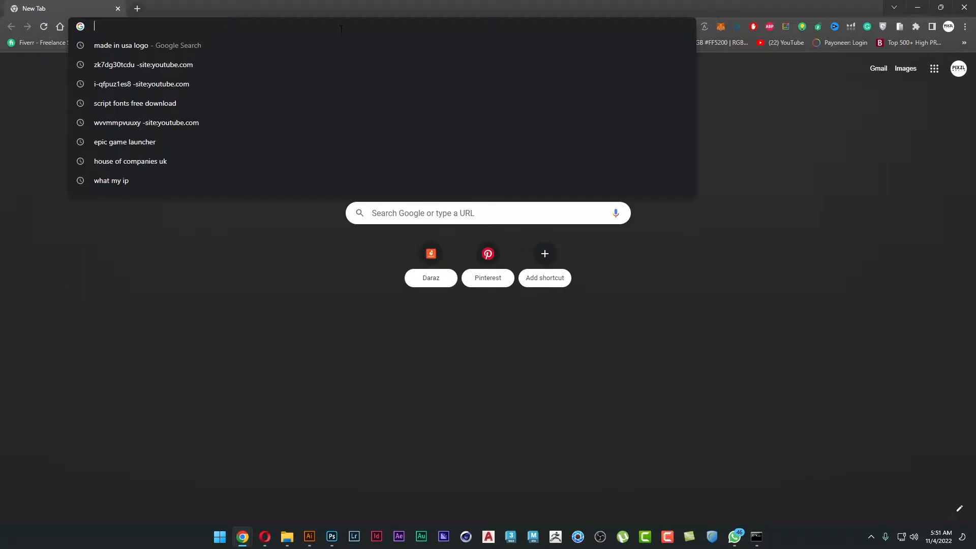
{"action": "type", "text": "primary c"}
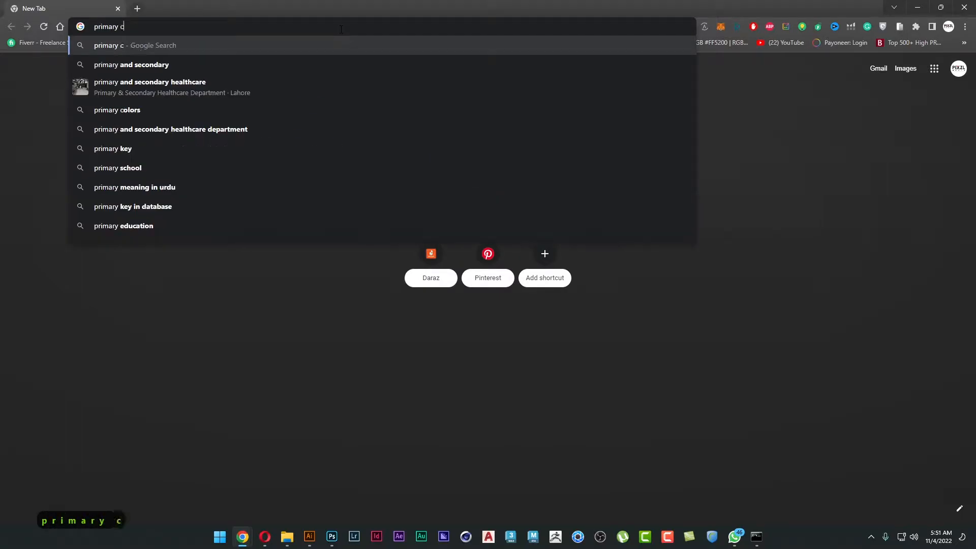
{"action": "type", "text": "olors"}
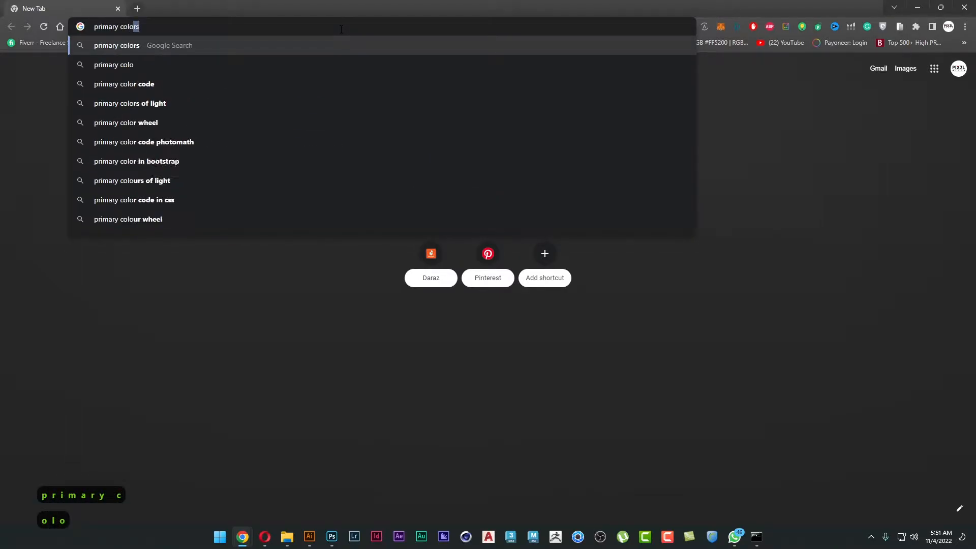
{"action": "key", "text": "Down"}
{"action": "key", "text": "BackSpace"}
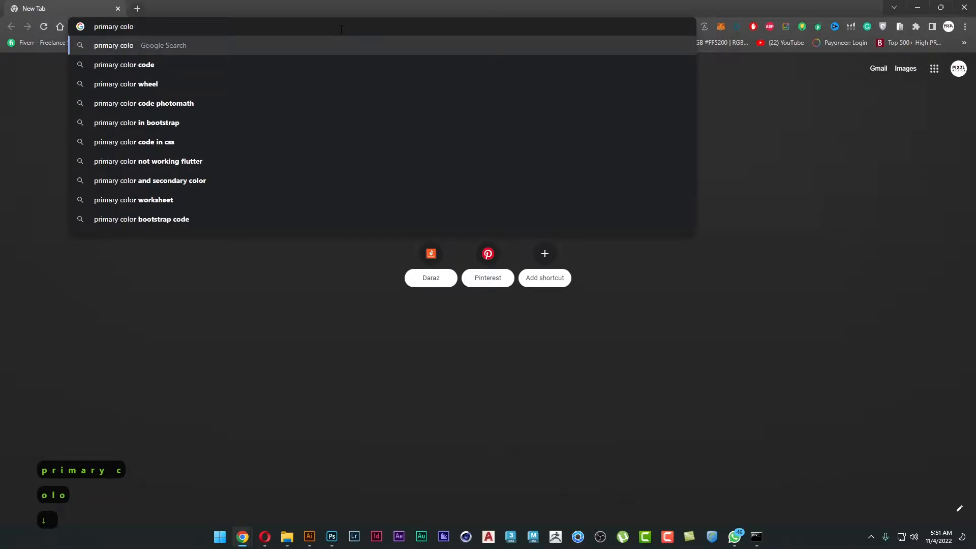
{"action": "type", "text": "r pal"}
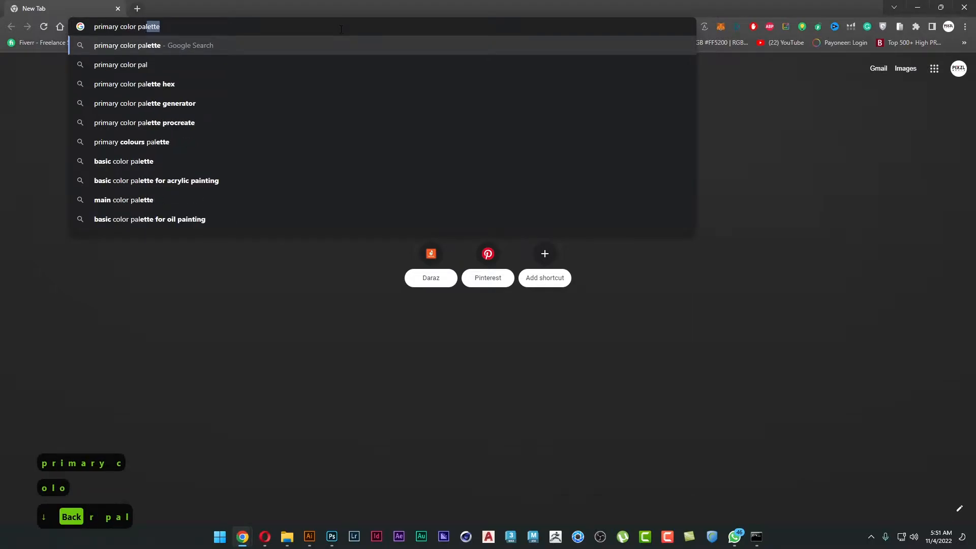
{"action": "key", "text": "Right"}
{"action": "key", "text": "Return"}
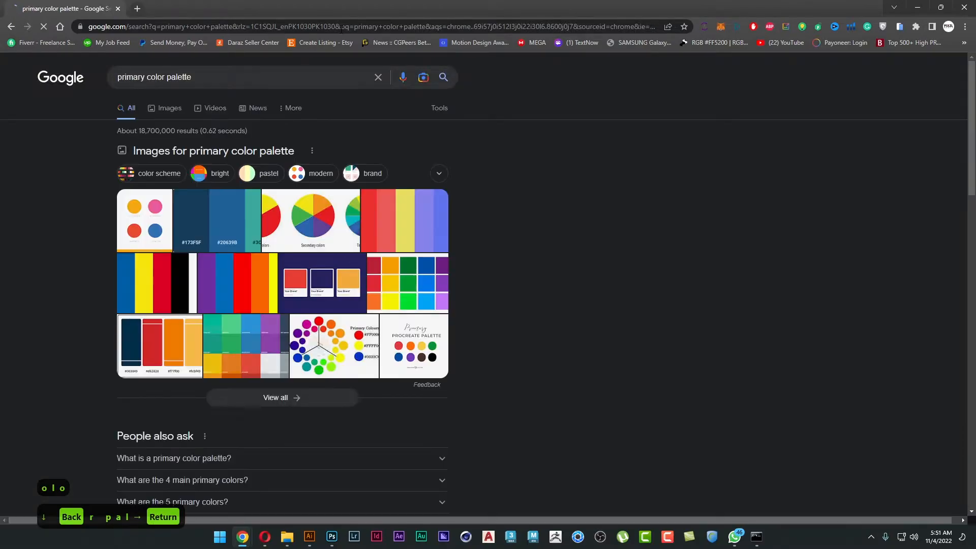
{"action": "left_click", "coordinate": [172, 110]}
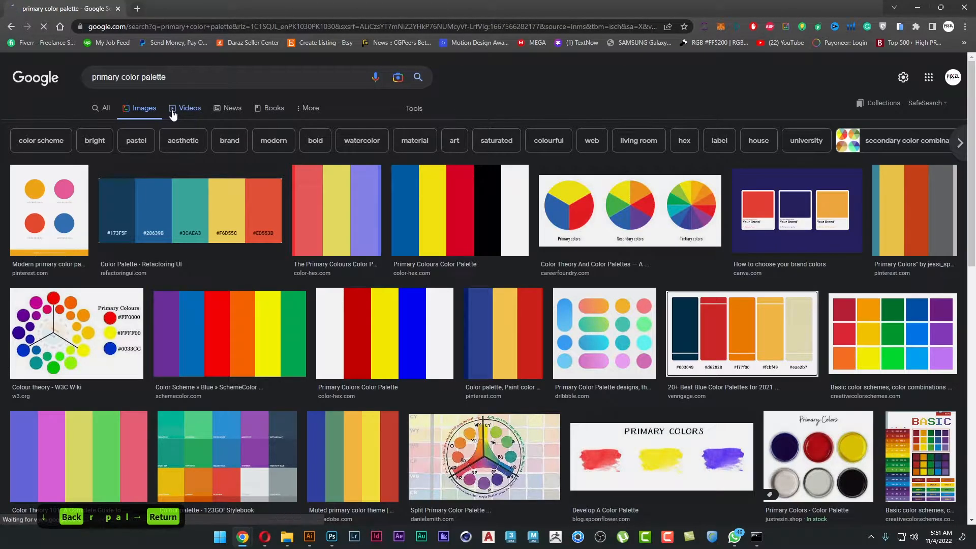
Open the CareerFoundry color wheels image in its own tab and view the related Primary Colors wheel from Simplified.
{"action": "middle_click", "coordinate": [573, 188]}
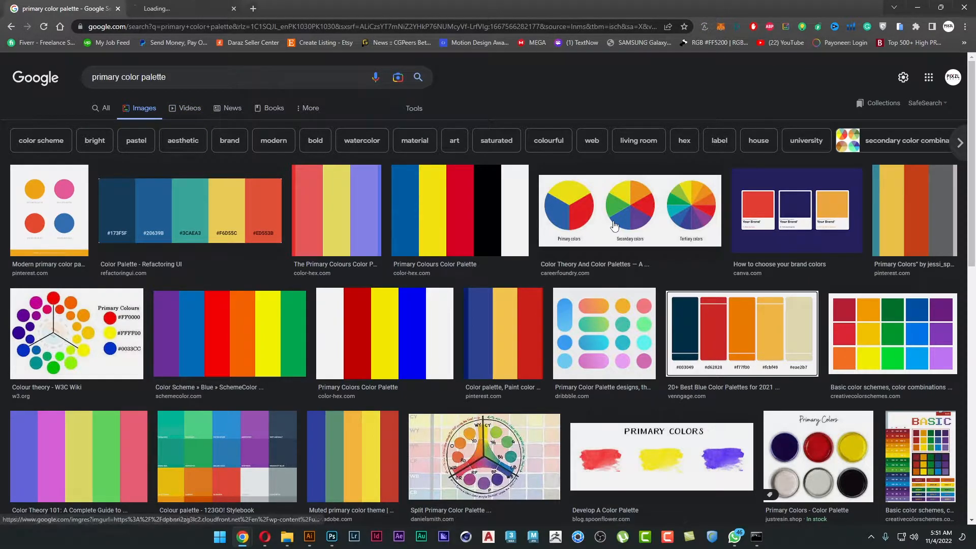
{"action": "left_click", "coordinate": [178, 4]}
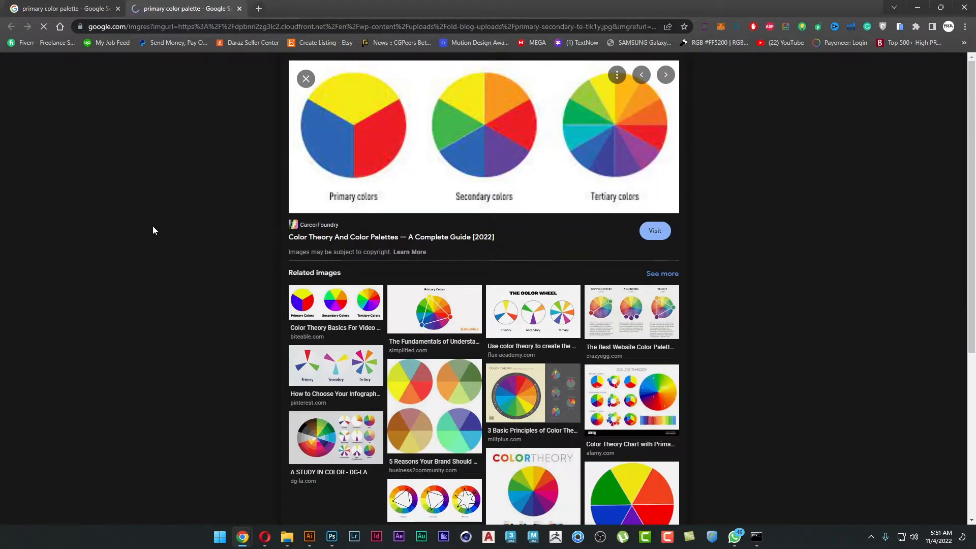
{"action": "left_click", "coordinate": [412, 312]}
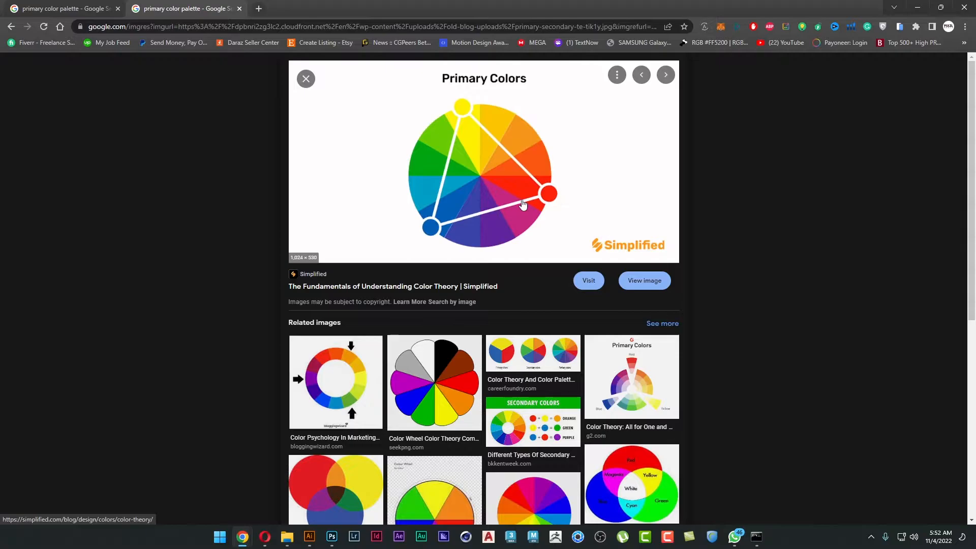
Open the related G2 Primary Colors wheel in its own tab and compare it with the Simplified color wheel.
{"action": "middle_click", "coordinate": [654, 377]}
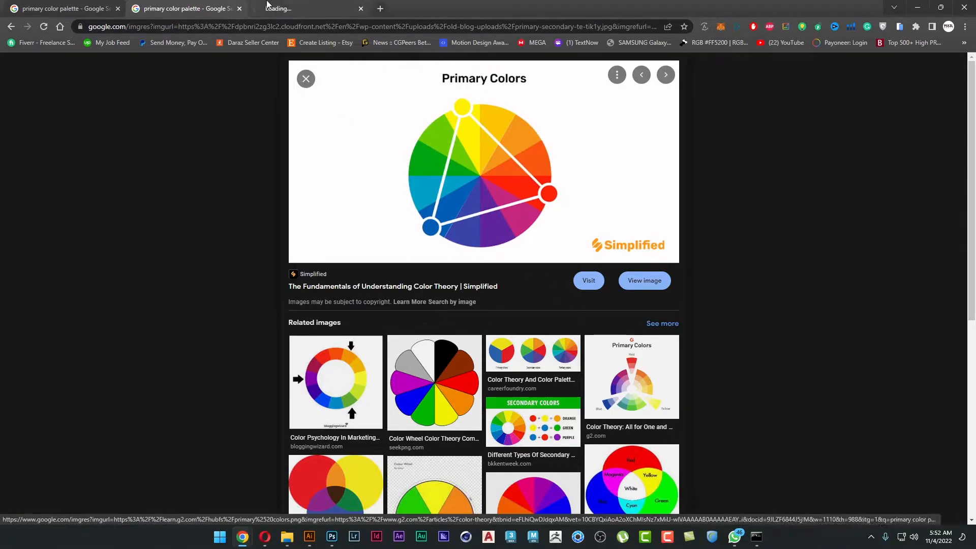
{"action": "left_click", "coordinate": [269, 6]}
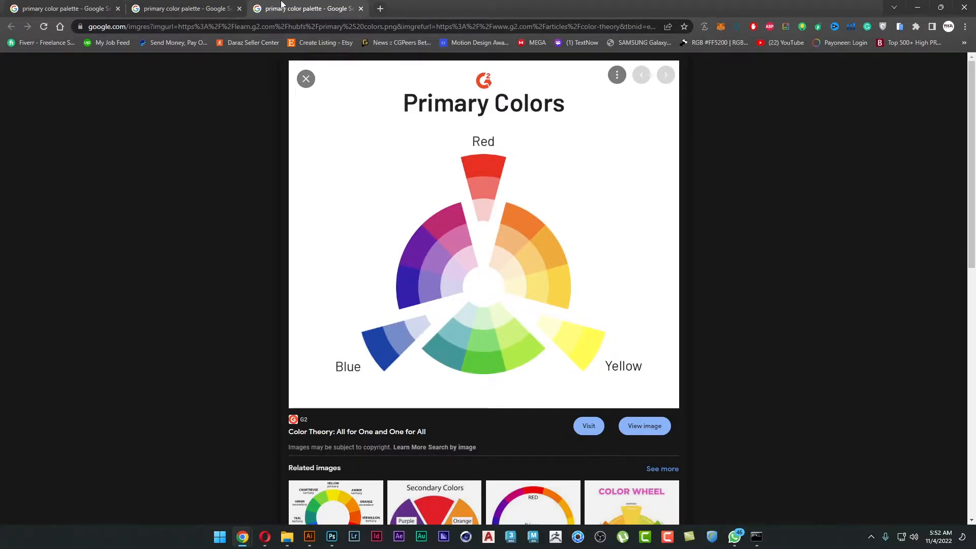
{"action": "left_click", "coordinate": [206, 7]}
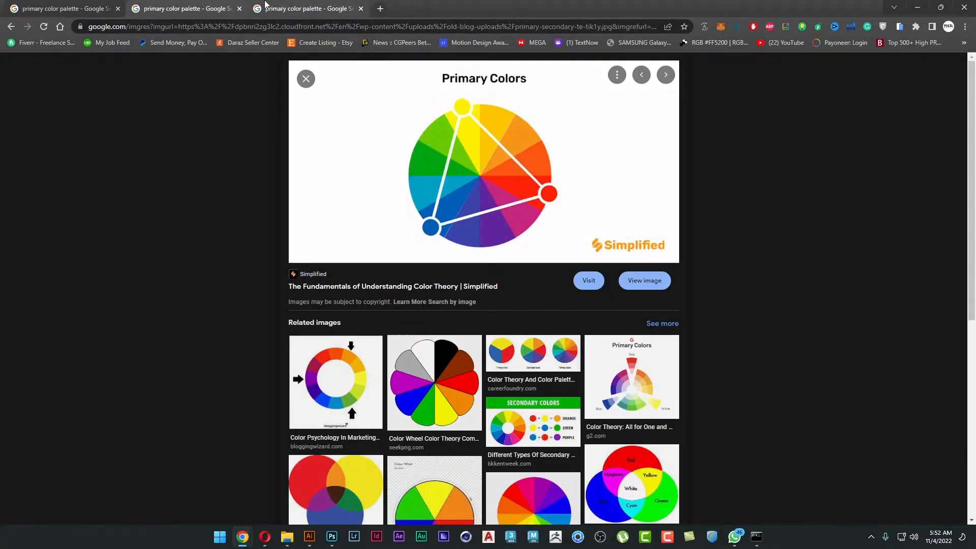
{"action": "left_click", "coordinate": [265, 4]}
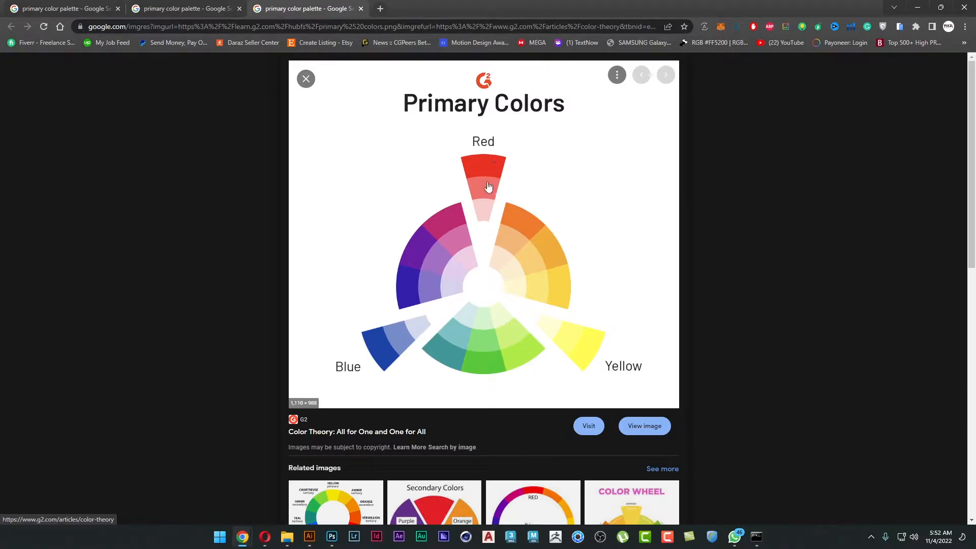
Switch back to Illustrator and unlock all objects in the WAVE headphone poster.
{"action": "left_click", "coordinate": [309, 537]}
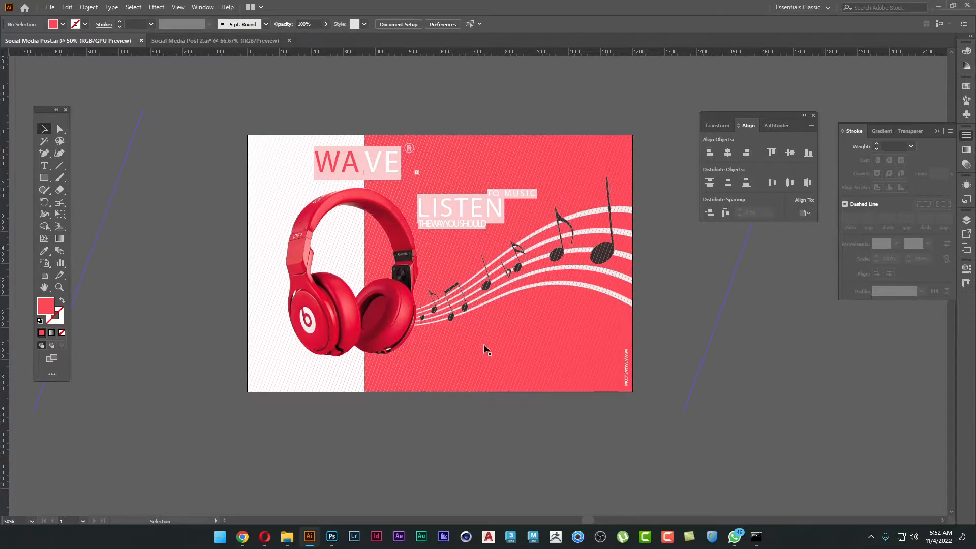
{"action": "scroll", "coordinate": [480, 343], "scroll_direction": "down", "scroll_amount": 1}
{"action": "left_click_drag", "start_coordinate": [506, 344], "coordinate": [466, 344]}
{"action": "key", "text": "ctrl+alt+2"}
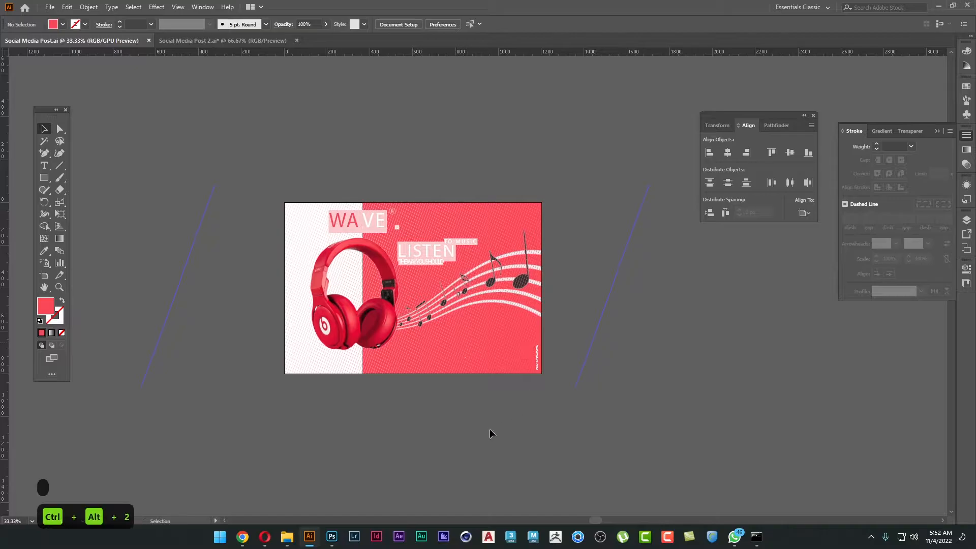
Duplicate Artboard 1 together with its artwork beside the original, placing the copy at about X 2197 px, Y 400 px.
{"action": "left_click_drag", "start_coordinate": [540, 425], "coordinate": [422, 424]}
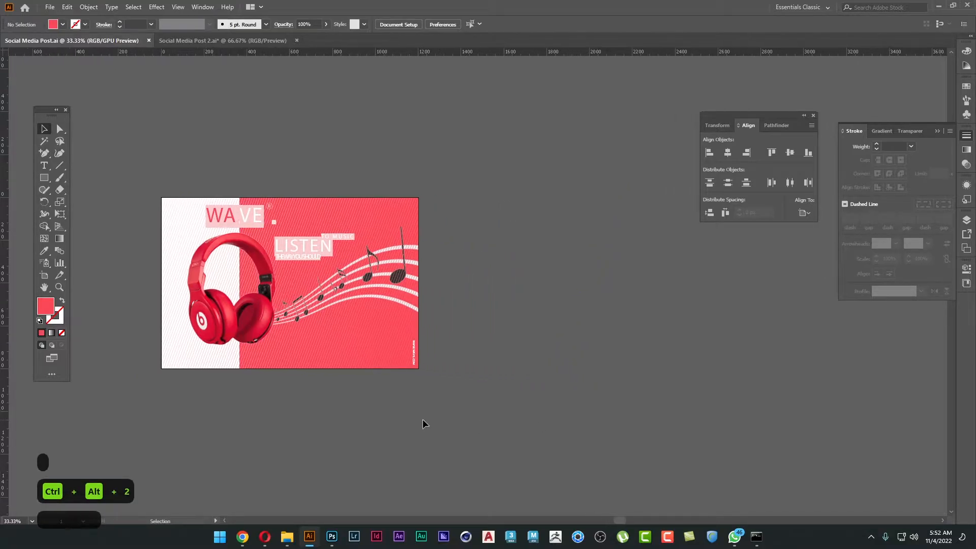
{"action": "left_click", "coordinate": [44, 277]}
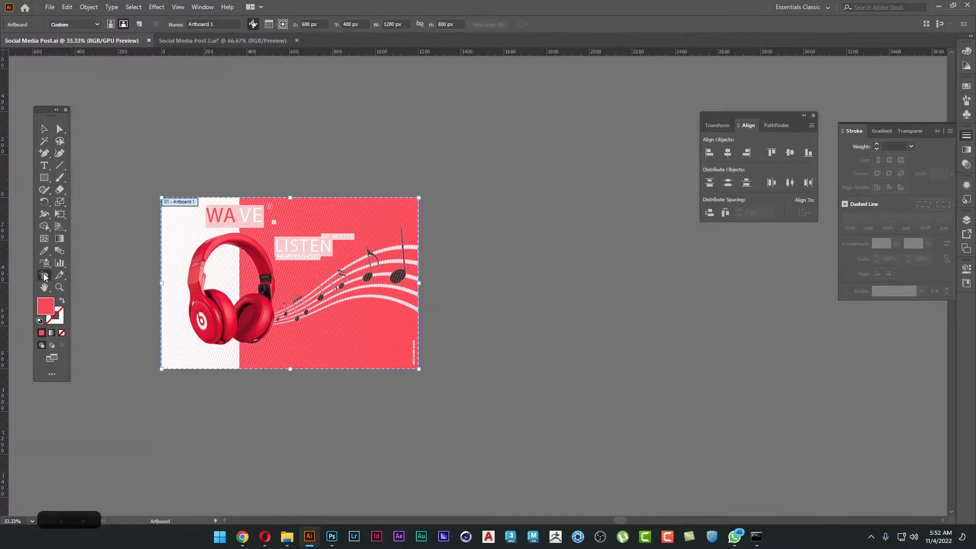
{"action": "left_click_drag", "start_coordinate": [191, 241], "coordinate": [532, 241]}
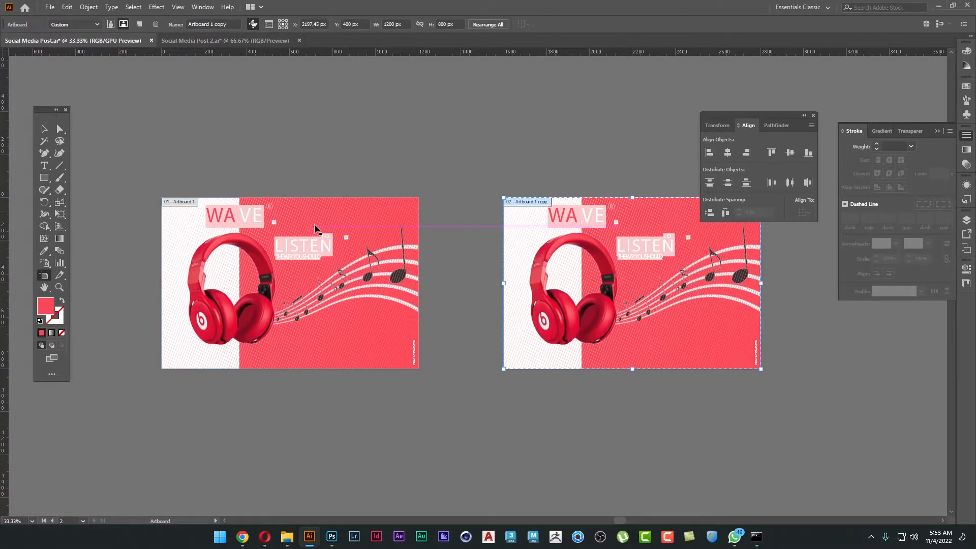
Return to the Selection tool, focus on the duplicated WAVE poster and close the Align panel.
{"action": "key", "text": "v"}
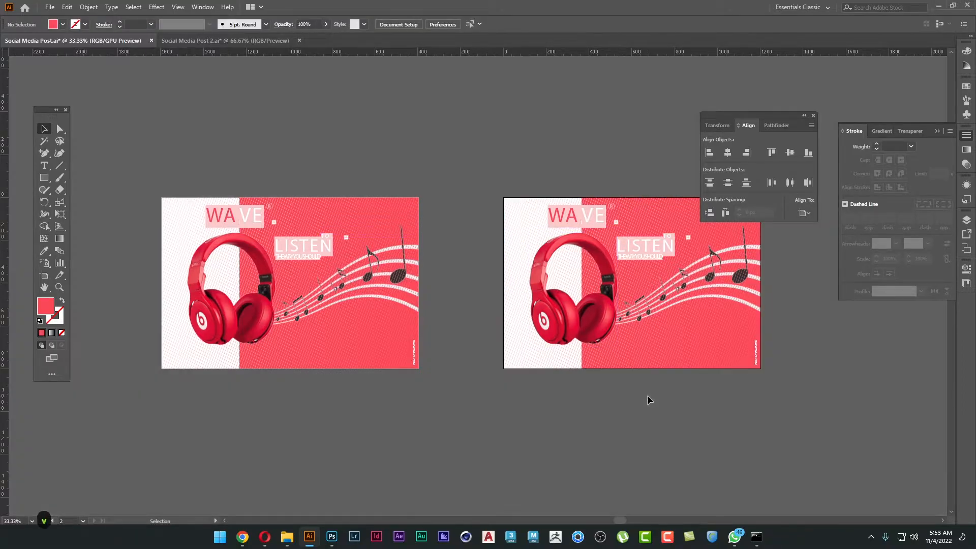
{"action": "key", "text": "space"}
{"action": "left_click_drag", "start_coordinate": [688, 395], "coordinate": [534, 402]}
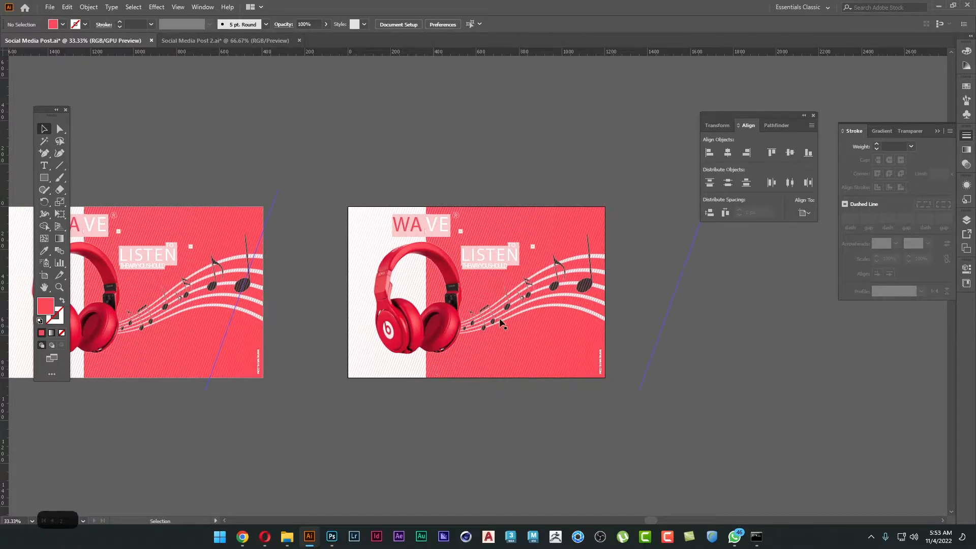
{"action": "scroll", "coordinate": [491, 317], "scroll_direction": "up", "scroll_amount": 1}
{"action": "key", "text": "space"}
{"action": "left_click_drag", "start_coordinate": [550, 329], "coordinate": [536, 339]}
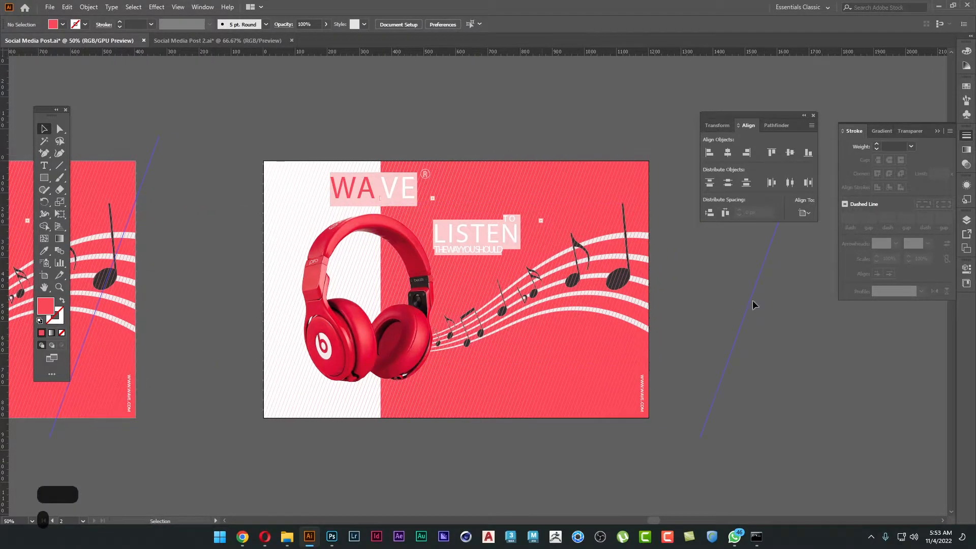
{"action": "left_click", "coordinate": [814, 116]}
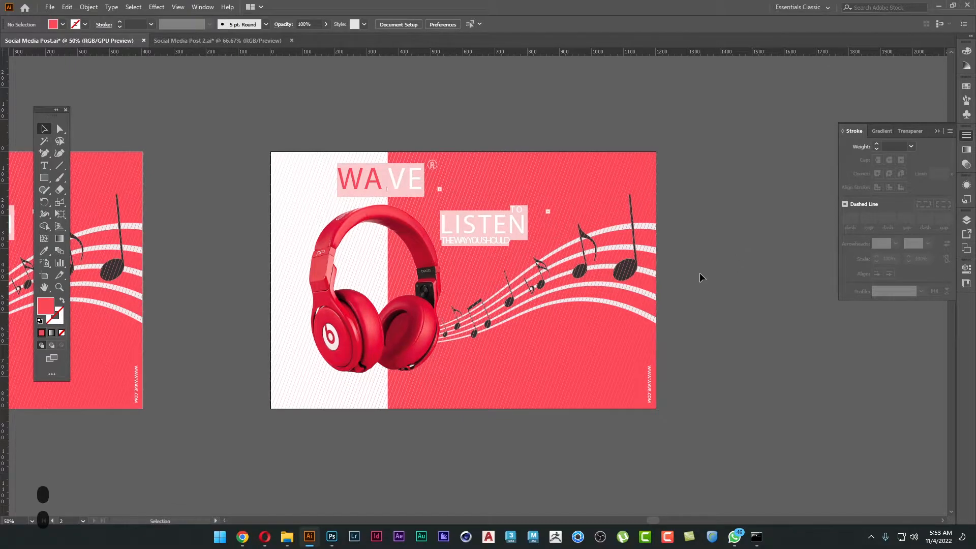
{"action": "left_click_drag", "start_coordinate": [490, 429], "coordinate": [487, 430]}
{"action": "left_click_drag", "start_coordinate": [496, 364], "coordinate": [892, 376]}
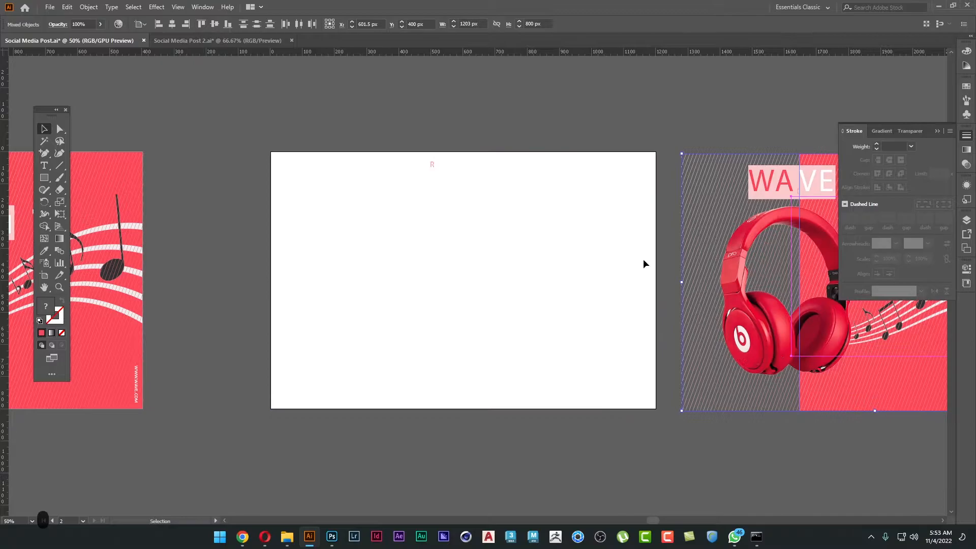
{"action": "key", "text": "ctrl+a"}
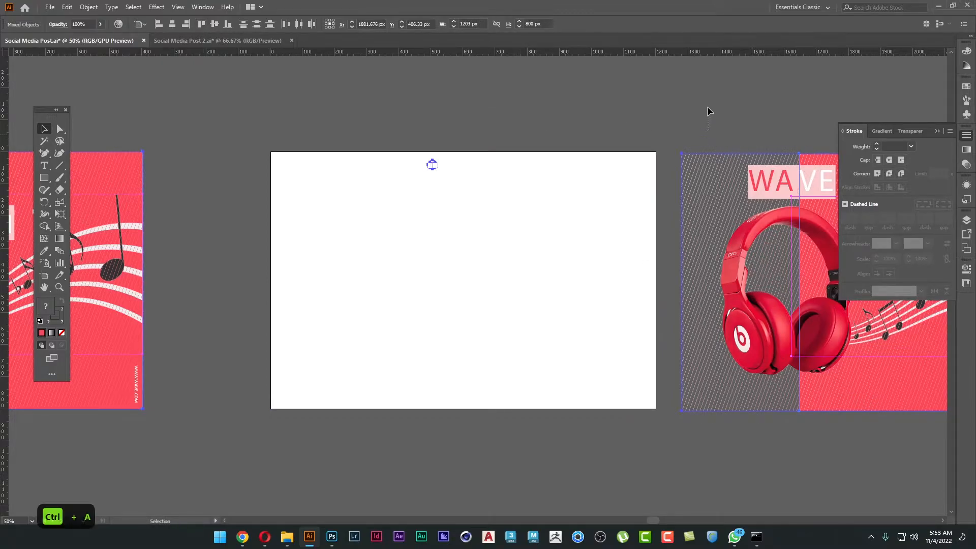
{"action": "key", "text": "ctrl+z"}
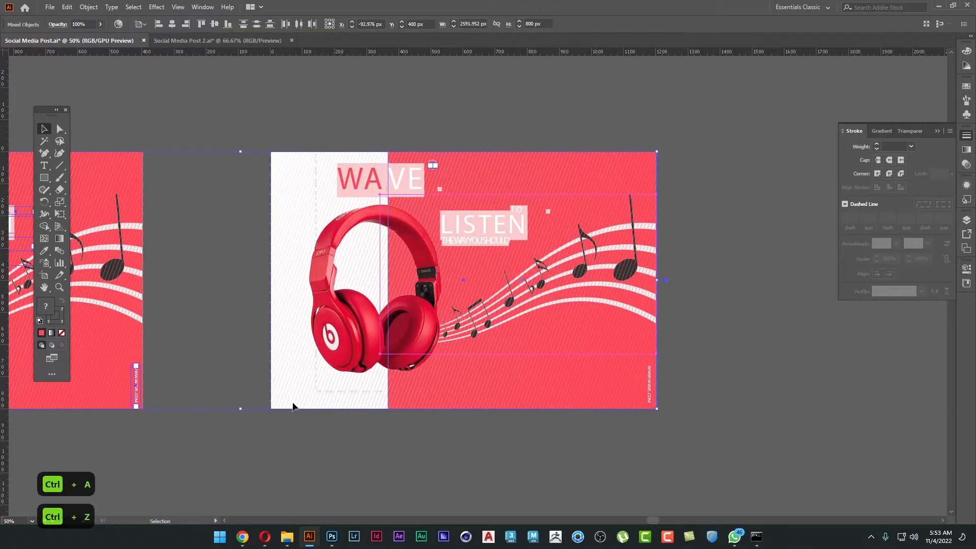
Move the duplicated poster's artwork off its artboard onto empty canvas, at about X 2246 px, Y -214 px.
{"action": "scroll", "coordinate": [333, 429], "scroll_direction": "down", "scroll_amount": 1}
{"action": "scroll", "coordinate": [334, 429], "scroll_direction": "right", "scroll_amount": 1}
{"action": "left_click_drag", "start_coordinate": [405, 350], "coordinate": [684, 245]}
{"action": "left_click", "coordinate": [695, 376]}
{"action": "left_click_drag", "start_coordinate": [580, 270], "coordinate": [365, 377]}
{"action": "right_click", "coordinate": [401, 365]}
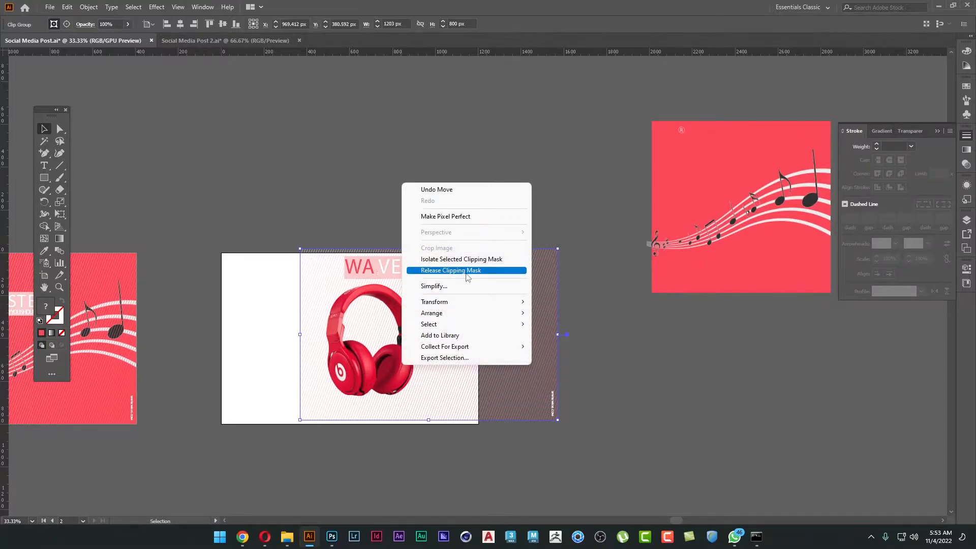
{"action": "left_click", "coordinate": [597, 87]}
{"action": "key", "text": "ctrl+z"}
Release the clipping mask on the moved artwork and place the red headphones on the blank second artboard.
{"action": "right_click", "coordinate": [688, 205]}
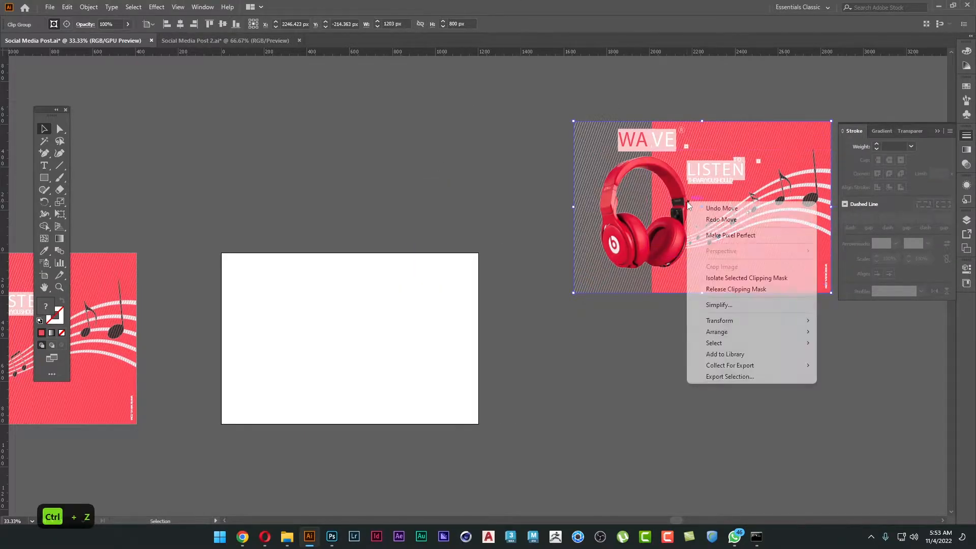
{"action": "left_click", "coordinate": [735, 288]}
{"action": "left_click", "coordinate": [616, 374]}
{"action": "left_click", "coordinate": [625, 239]}
{"action": "left_click_drag", "start_coordinate": [624, 239], "coordinate": [346, 350]}
{"action": "left_click_drag", "start_coordinate": [339, 357], "coordinate": [330, 362]}
Delete the diagonal line pattern from the artwork beside the second artboard.
{"action": "left_click", "coordinate": [604, 262]}
{"action": "left_click", "coordinate": [565, 217]}
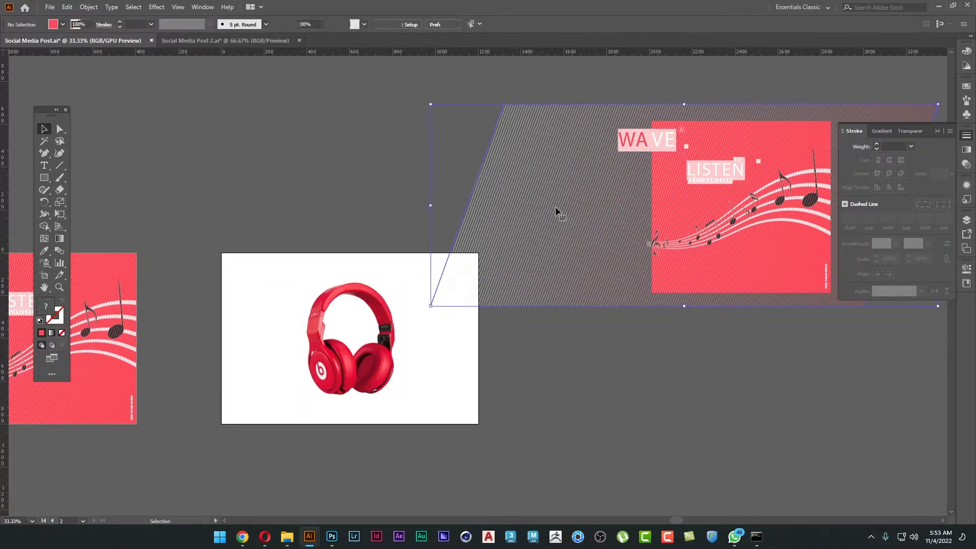
{"action": "key", "text": "Delete"}
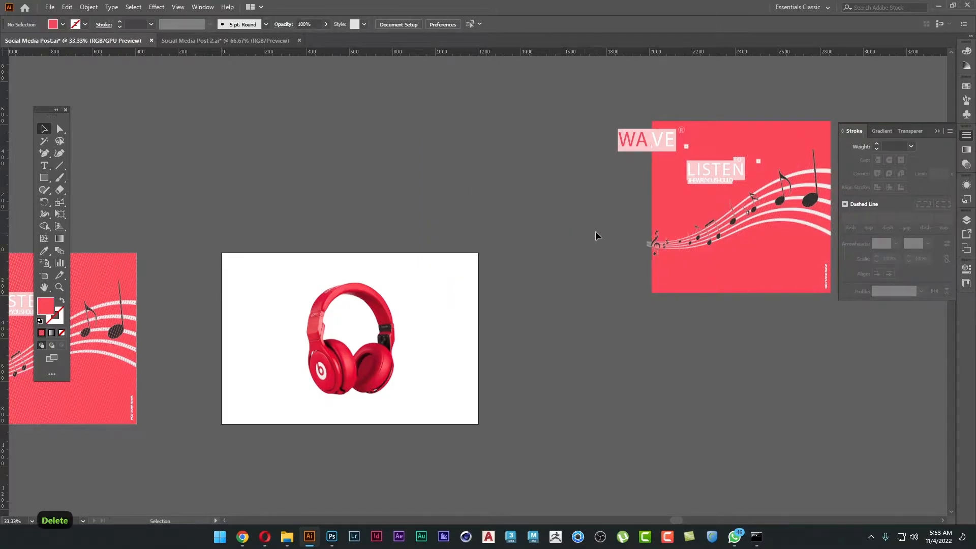
Place the coral rectangle behind the headphones on the second artboard.
{"action": "left_click_drag", "start_coordinate": [547, 270], "coordinate": [563, 249]}
{"action": "left_click_drag", "start_coordinate": [683, 161], "coordinate": [289, 300]}
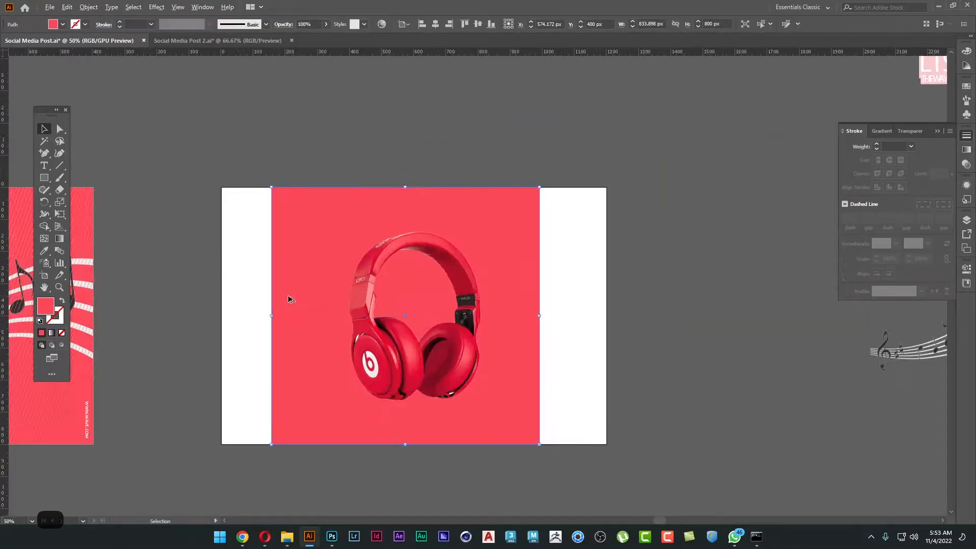
{"action": "key", "text": "ctrl+plus"}
{"action": "key", "text": "ctrl+plus"}
{"action": "left_click_drag", "start_coordinate": [395, 275], "coordinate": [318, 267]}
Shift the coral rectangle down below the artboard's upper edge and open the Align panel with Align to Artboard.
{"action": "left_click", "coordinate": [283, 116]}
{"action": "left_click_drag", "start_coordinate": [285, 137], "coordinate": [267, 248]}
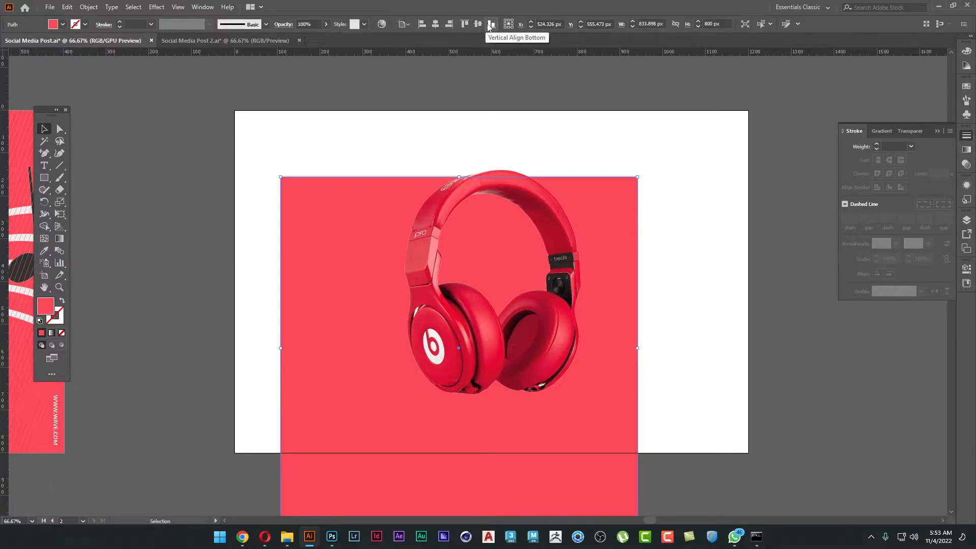
{"action": "left_click", "coordinate": [202, 7]}
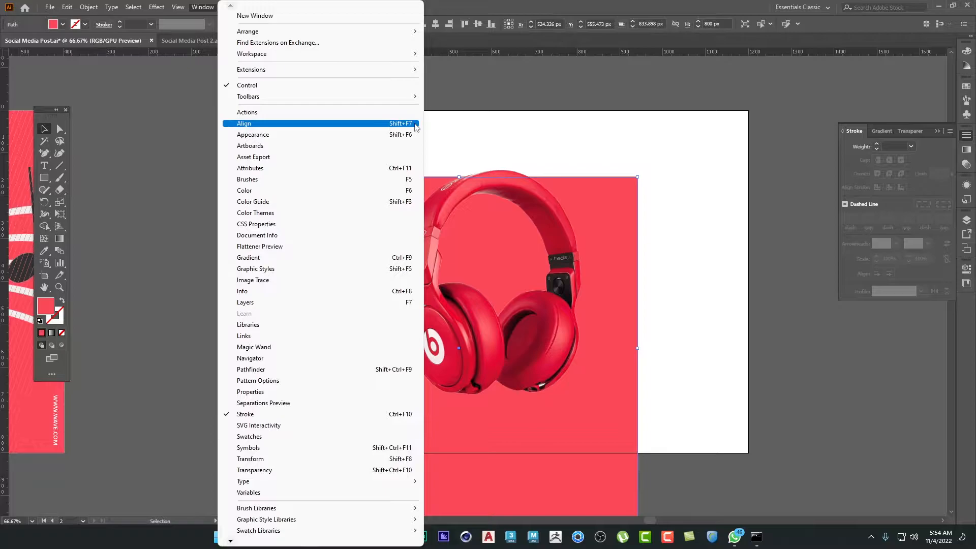
{"action": "left_click", "coordinate": [415, 125]}
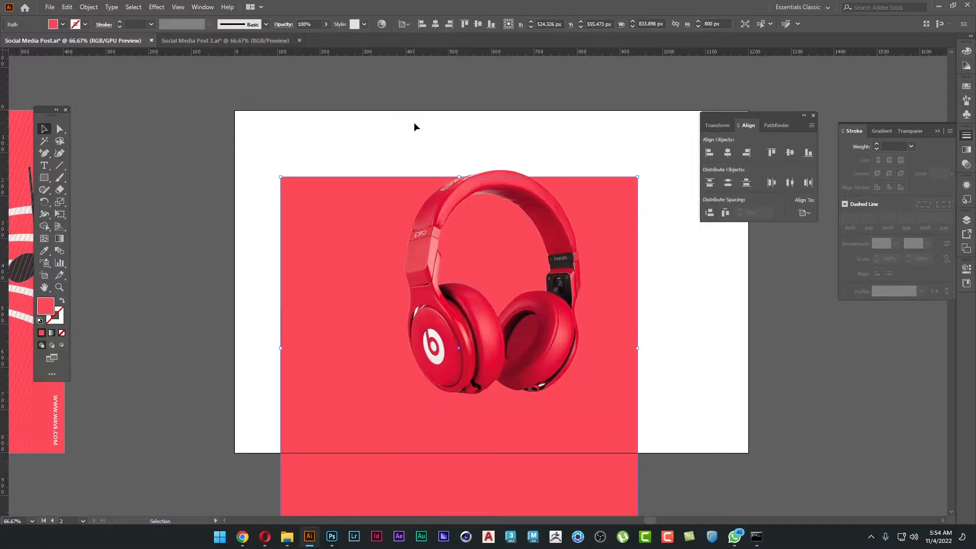
{"action": "left_click", "coordinate": [805, 213]}
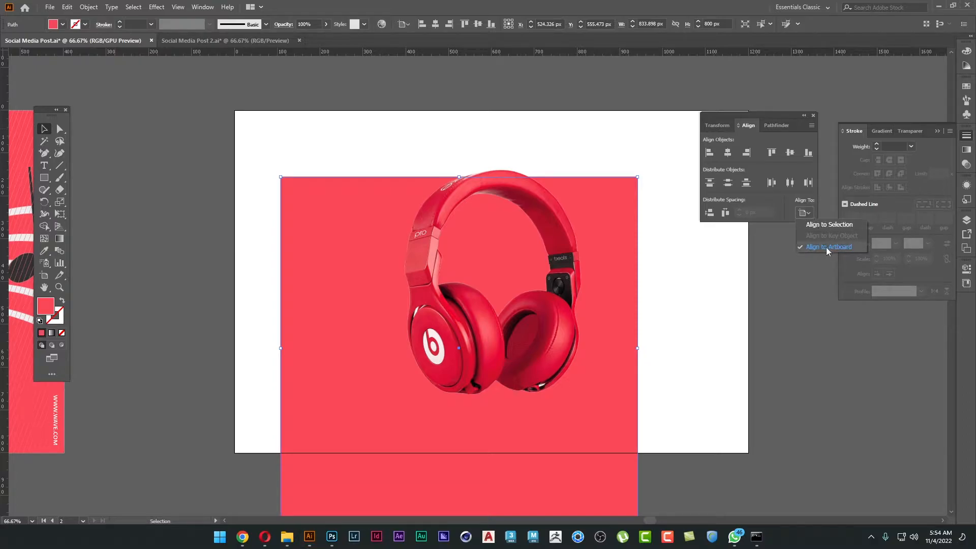
{"action": "left_click", "coordinate": [298, 149]}
Snap the coral rectangle to the artboard's upper-left corner and widen it to 1200 px.
{"action": "left_click_drag", "start_coordinate": [286, 197], "coordinate": [240, 123]}
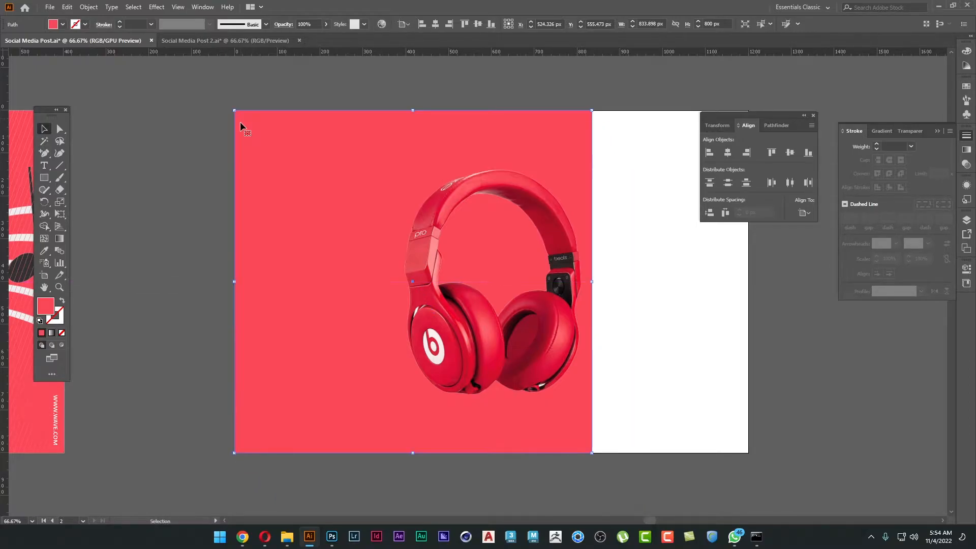
{"action": "left_click_drag", "start_coordinate": [593, 282], "coordinate": [748, 282]}
{"action": "left_click", "coordinate": [803, 328]}
Offset the coral rectangle from the artboard, then align it to the artboard's left and top edges.
{"action": "left_click_drag", "start_coordinate": [608, 184], "coordinate": [792, 359]}
{"action": "left_click", "coordinate": [802, 214]}
{"action": "left_click", "coordinate": [828, 249]}
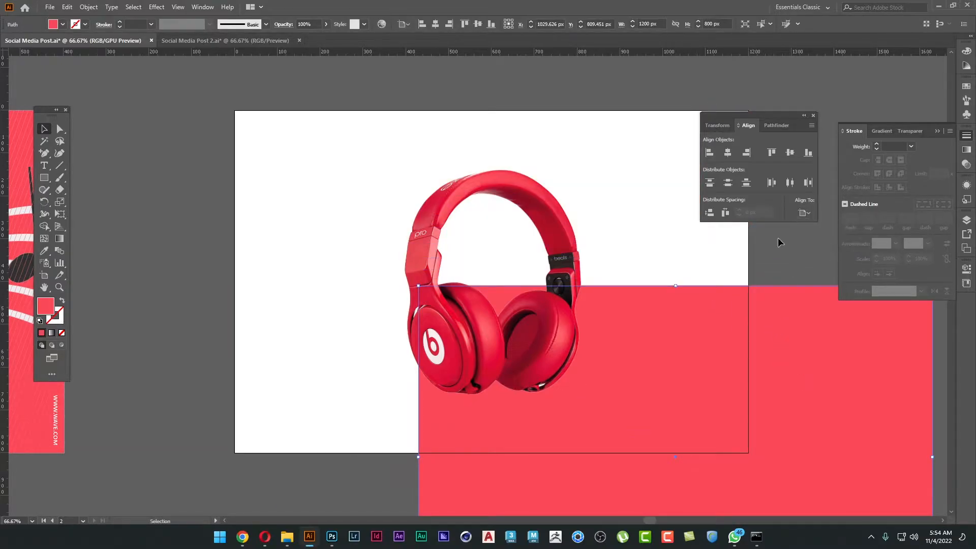
{"action": "left_click", "coordinate": [709, 153]}
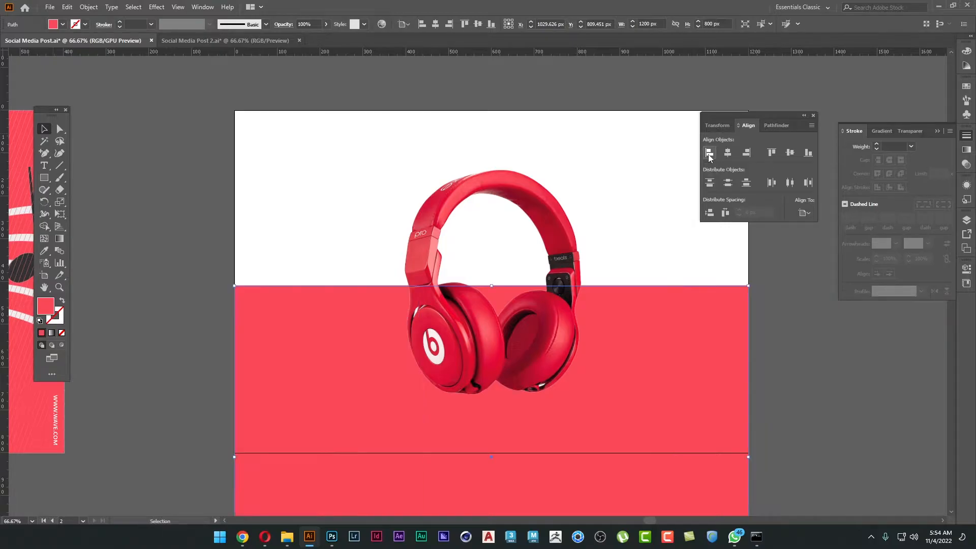
{"action": "left_click", "coordinate": [772, 154]}
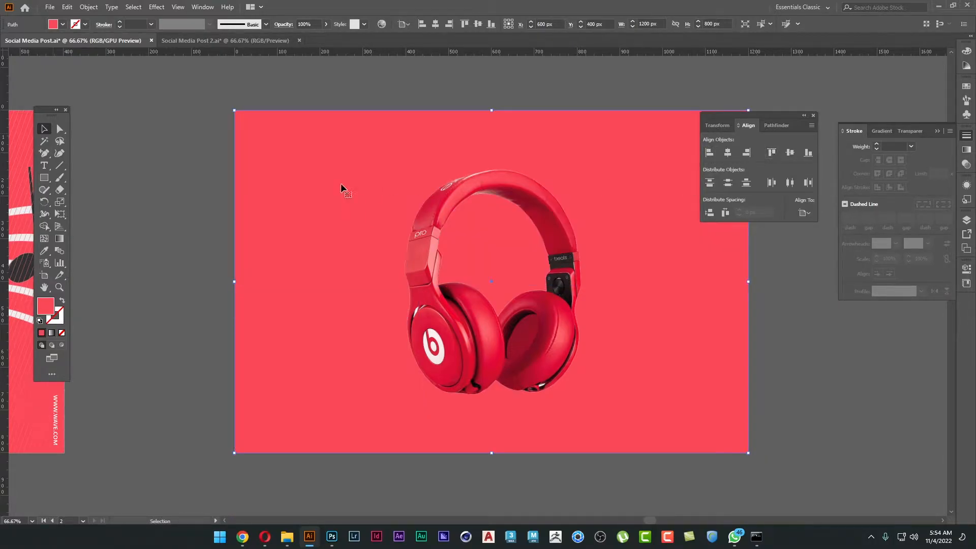
{"action": "left_click", "coordinate": [366, 188]}
{"action": "left_click_drag", "start_coordinate": [768, 120], "coordinate": [833, 65]}
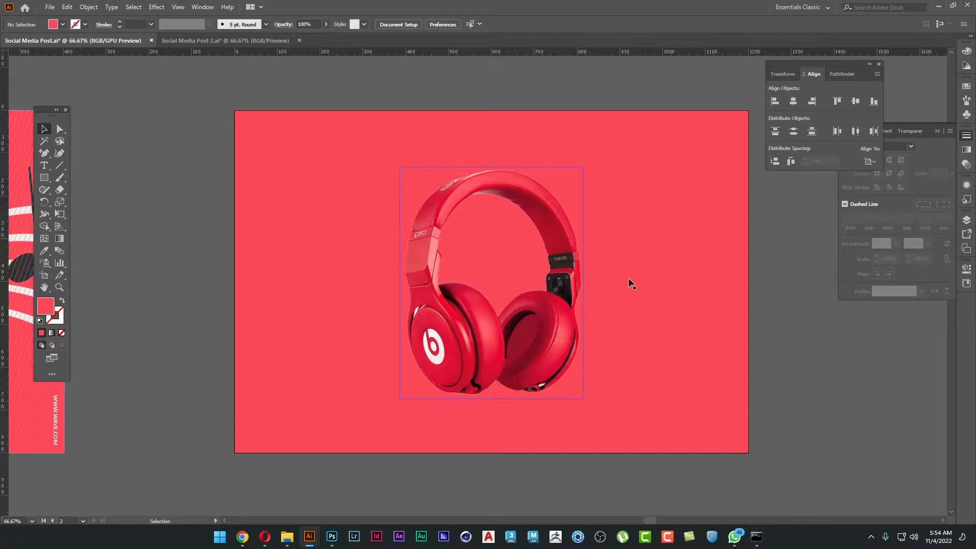
{"action": "left_click_drag", "start_coordinate": [808, 373], "coordinate": [663, 365]}
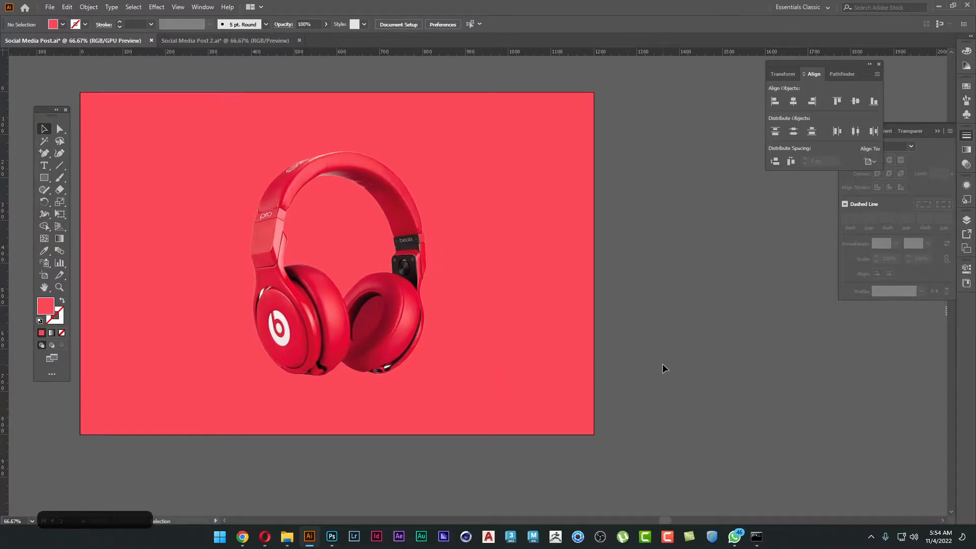
Switch to Chrome and copy the Primary Colors wheel image from Simplified.
{"action": "key", "text": "alt+Tab"}
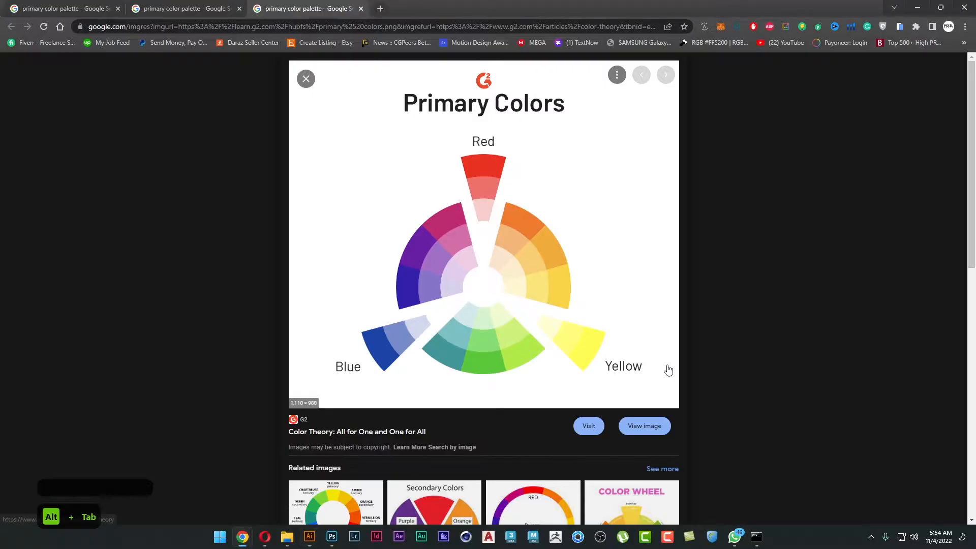
{"action": "left_click", "coordinate": [184, 9]}
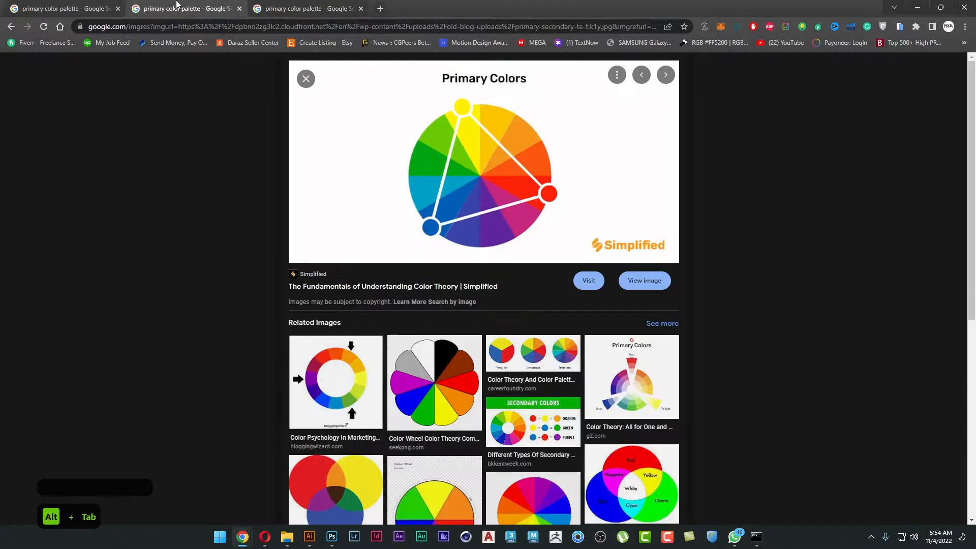
{"action": "right_click", "coordinate": [483, 167]}
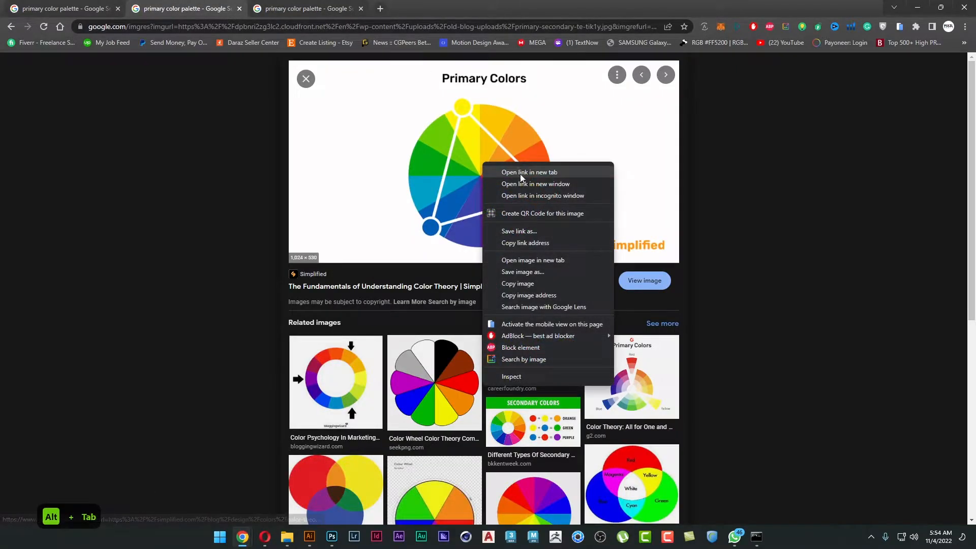
{"action": "left_click", "coordinate": [530, 283]}
Paste the color wheel into the Illustrator document beside the second poster and hide the panels.
{"action": "key", "text": "alt+Tab"}
{"action": "key", "text": "ctrl+v"}
{"action": "left_click_drag", "start_coordinate": [496, 305], "coordinate": [714, 206]}
{"action": "key", "text": "Tab"}
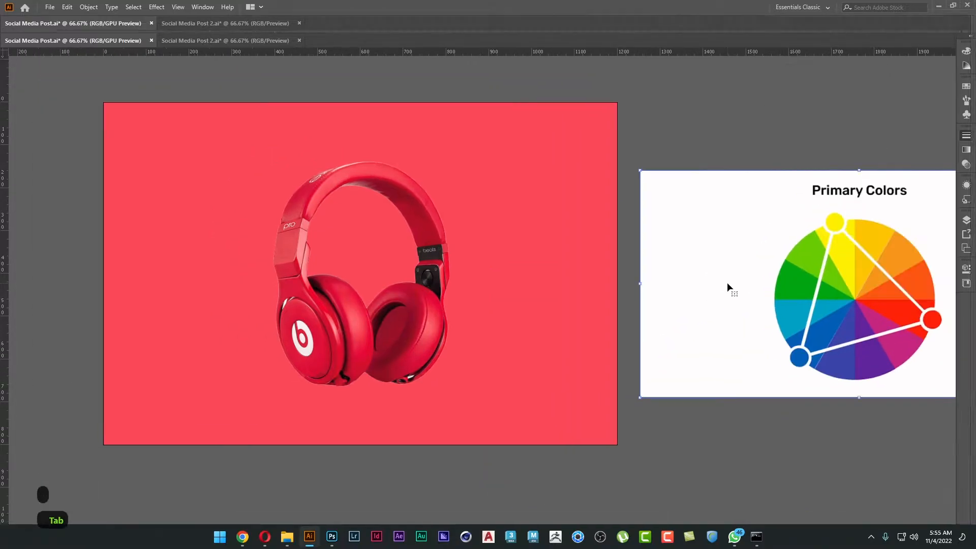
{"action": "scroll", "coordinate": [570, 278], "scroll_direction": "right", "scroll_amount": 1}
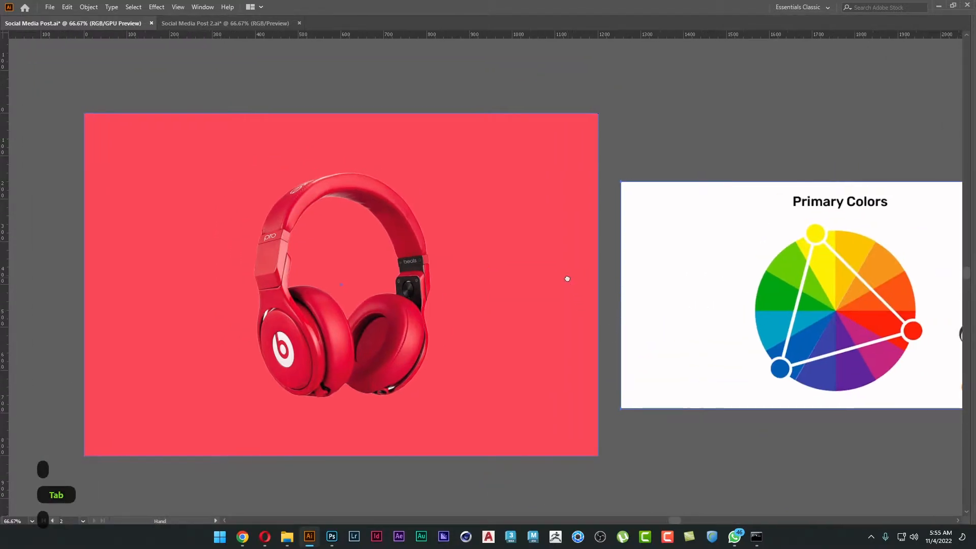
Recolor the poster background with the Eyedropper, sampling the wheel's cyan, blue and green wedges and ending on yellow.
{"action": "left_click", "coordinate": [558, 229]}
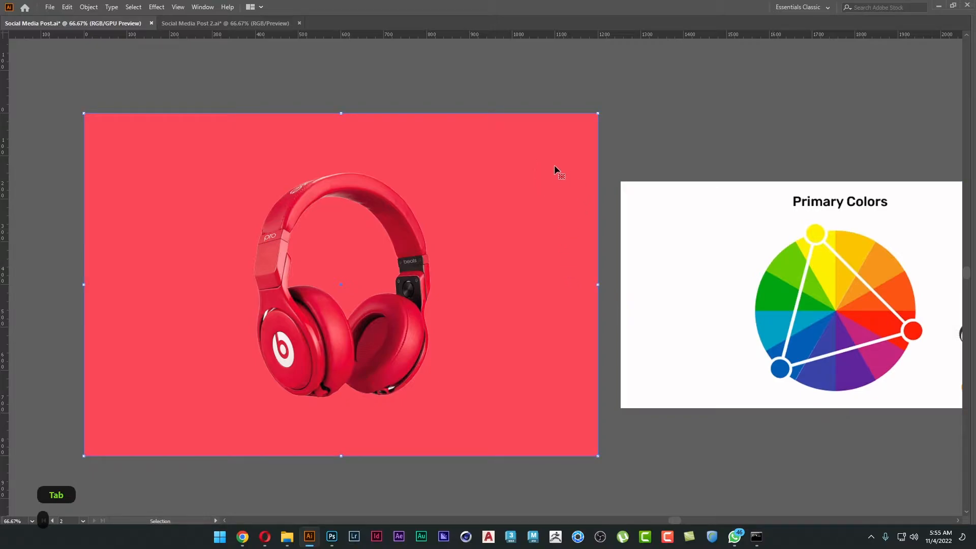
{"action": "key", "text": "i"}
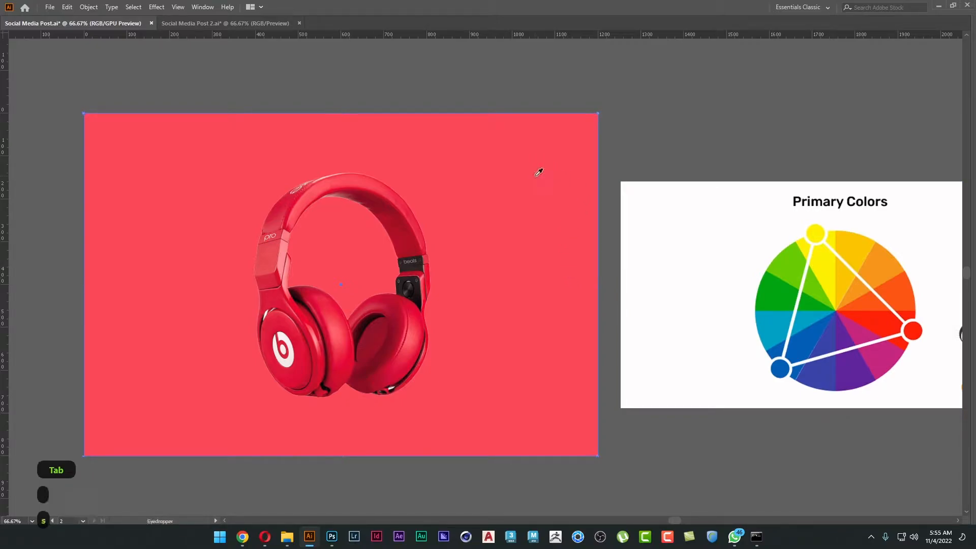
{"action": "key", "text": "Tab"}
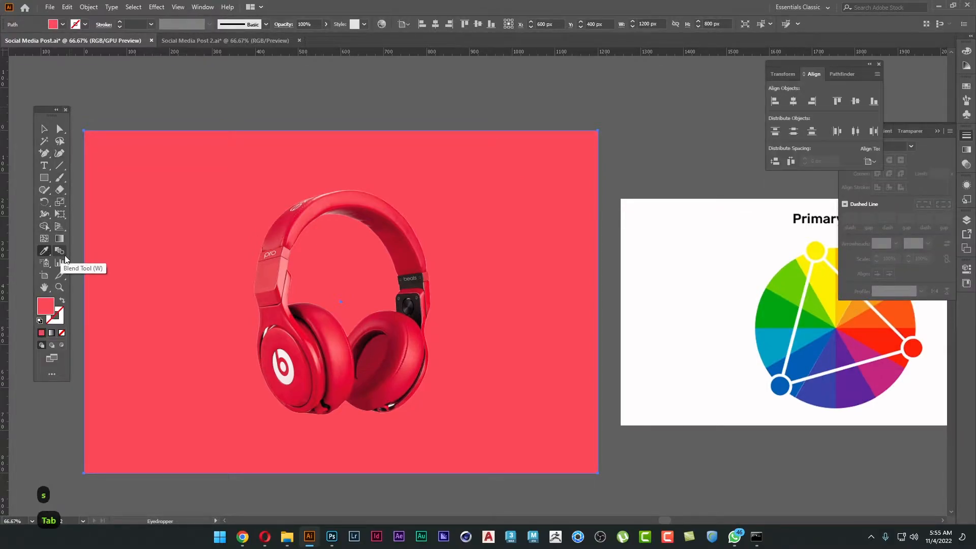
{"action": "key", "text": "Tab"}
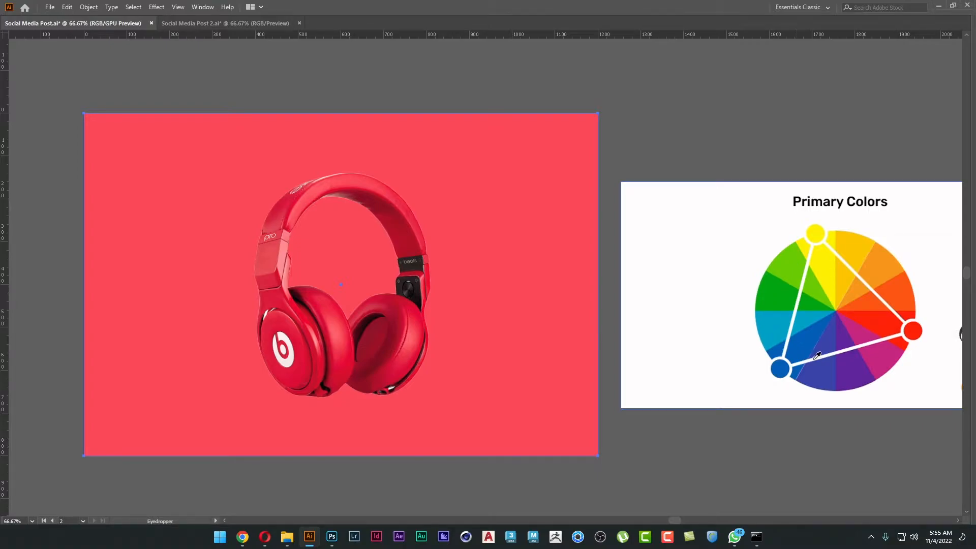
{"action": "left_click", "coordinate": [805, 317]}
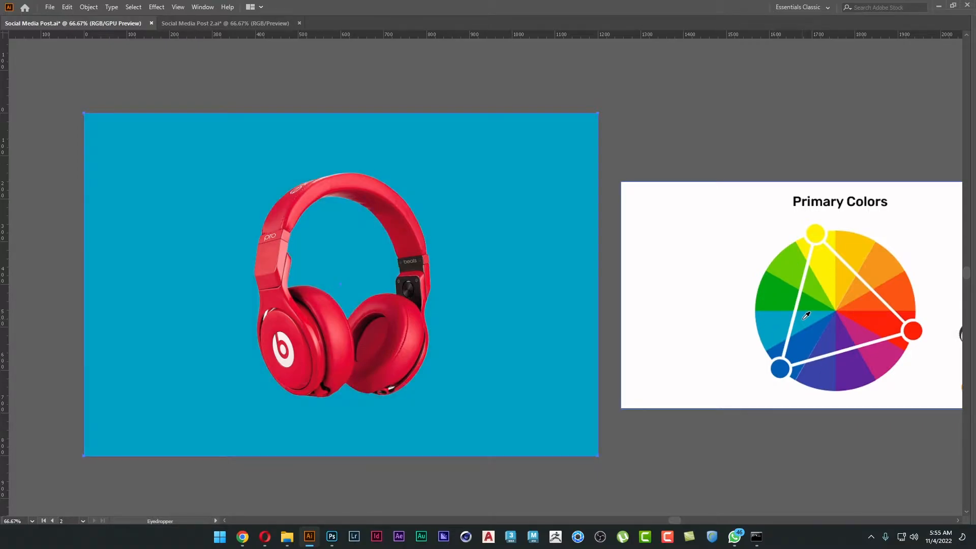
{"action": "left_click", "coordinate": [814, 337]}
{"action": "left_click", "coordinate": [831, 338]}
{"action": "left_click", "coordinate": [793, 271]}
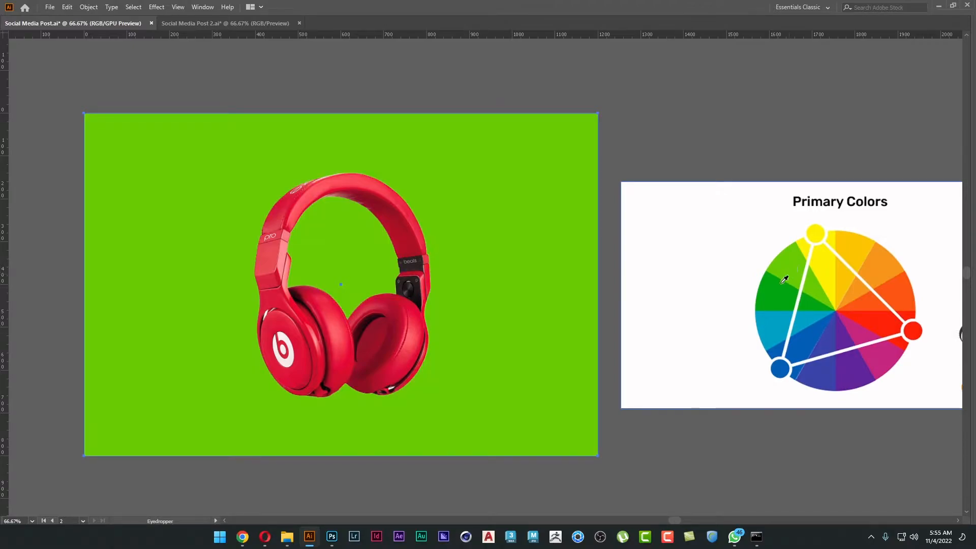
{"action": "left_click", "coordinate": [778, 294]}
{"action": "left_click", "coordinate": [827, 267]}
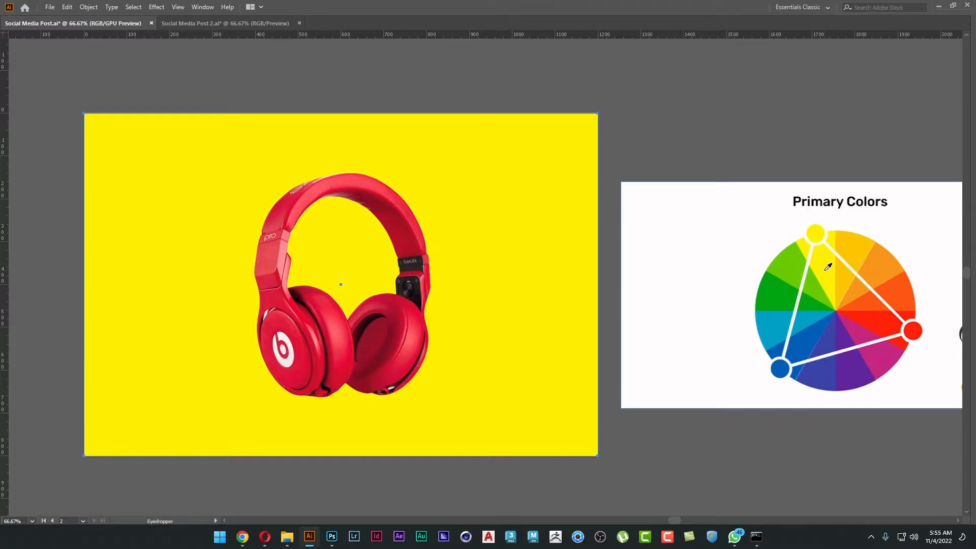
Switch to Chrome and browse the G2 primary colors, RYB vs RGB and My Modern Met color wheel images.
{"action": "key", "text": "alt+Tab"}
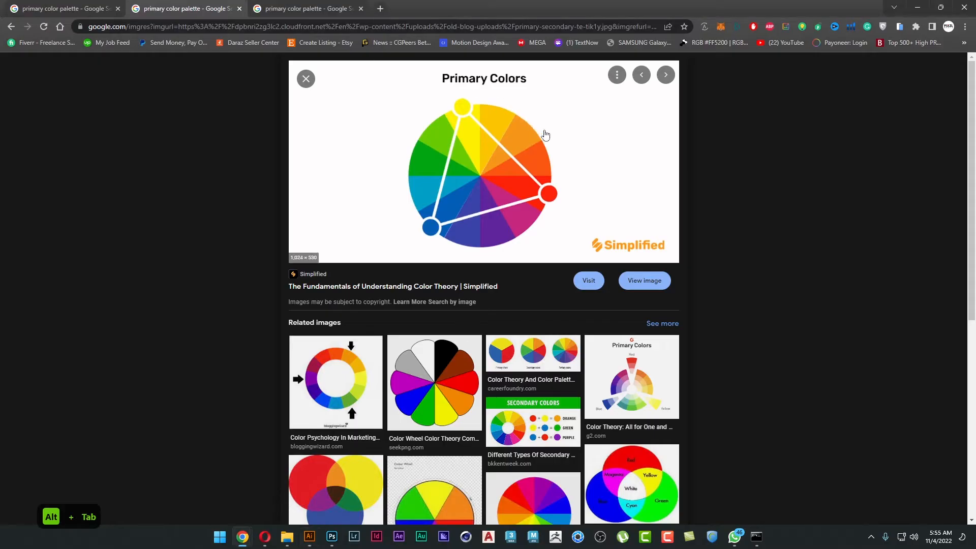
{"action": "left_click", "coordinate": [326, 6]}
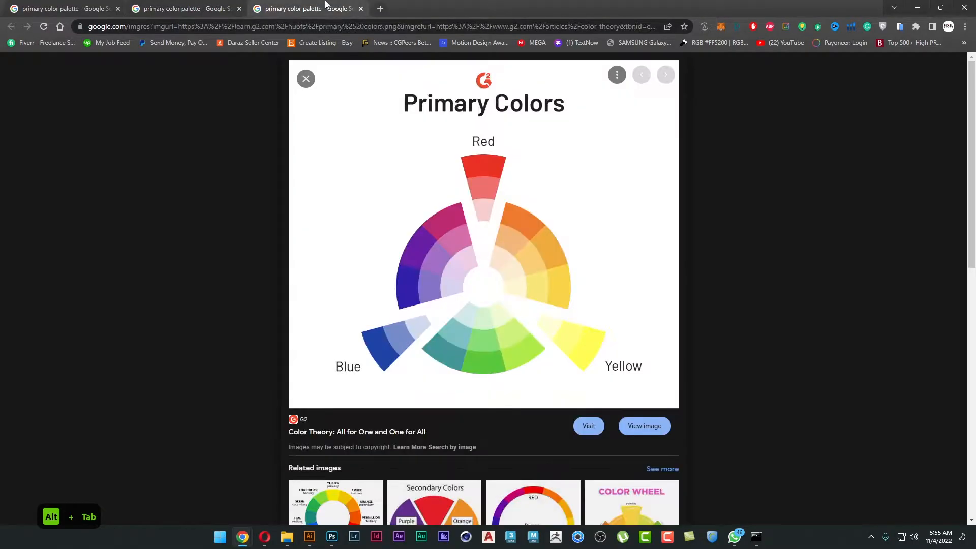
{"action": "scroll", "coordinate": [523, 227], "scroll_direction": "down", "scroll_amount": 4}
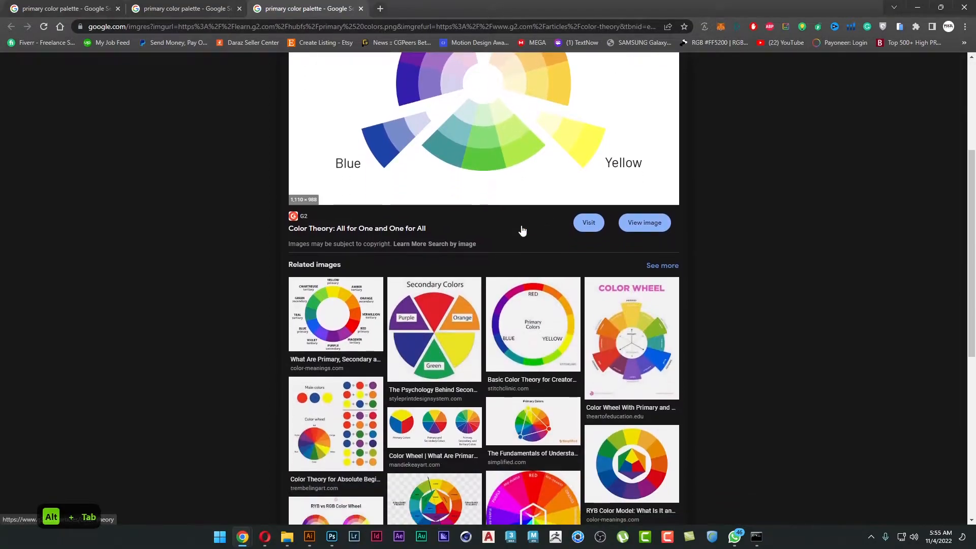
{"action": "scroll", "coordinate": [496, 165], "scroll_direction": "down", "scroll_amount": 3}
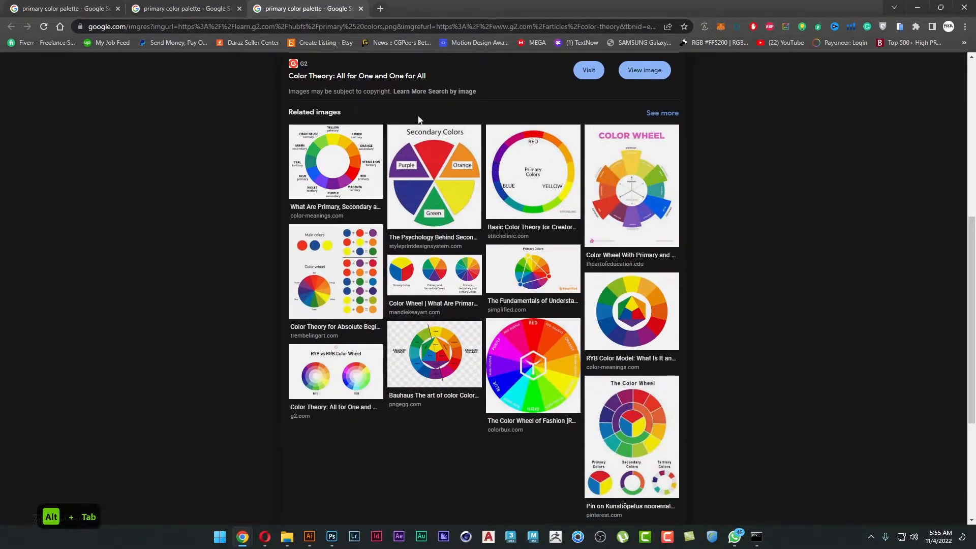
{"action": "left_click", "coordinate": [343, 367]}
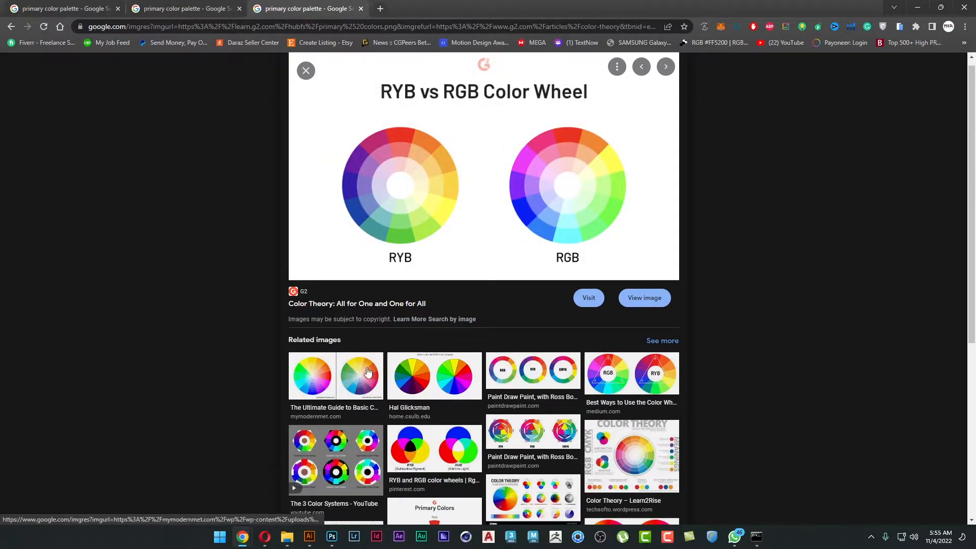
{"action": "left_click", "coordinate": [336, 377]}
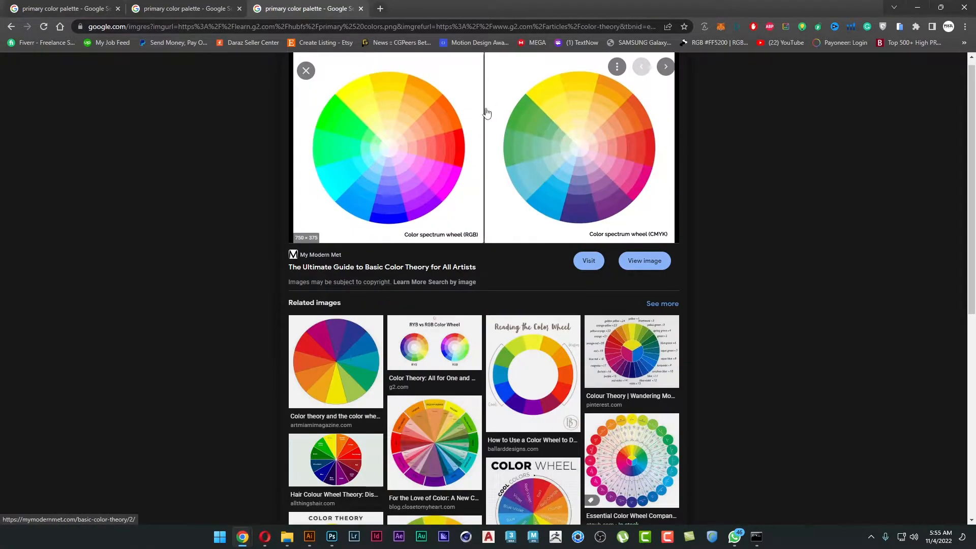
Search Google Images for "color wheel" in a new browser tab.
{"action": "left_click", "coordinate": [380, 8]}
{"action": "type", "text": "color wheel"}
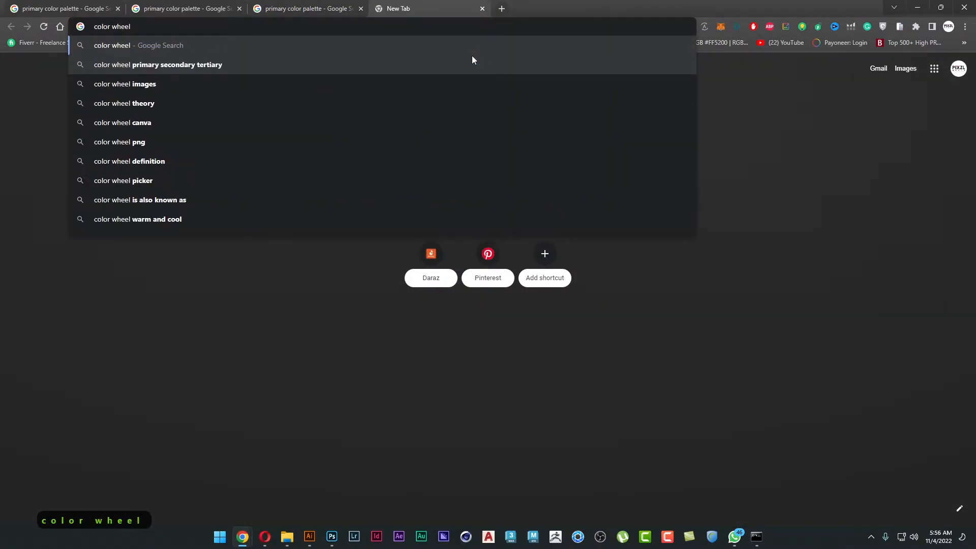
{"action": "key", "text": "Return"}
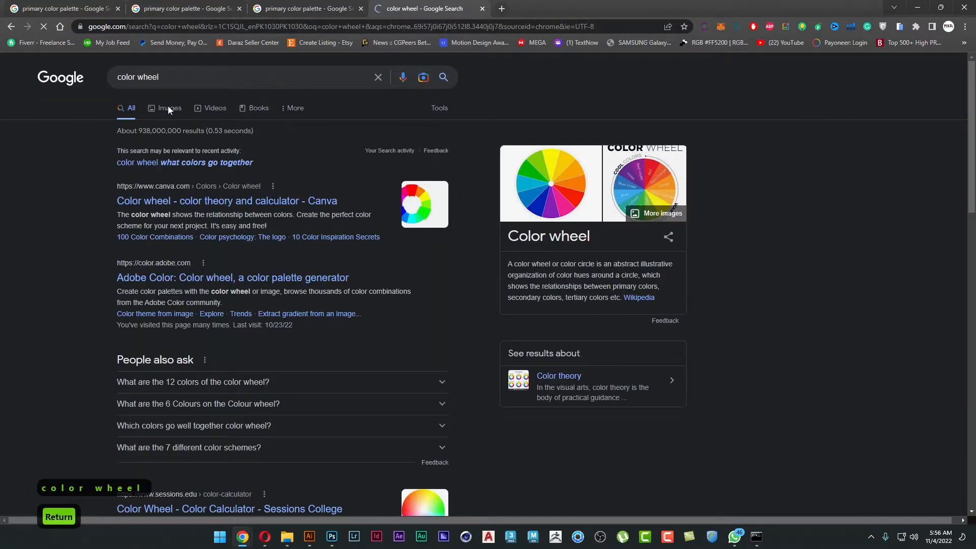
{"action": "left_click", "coordinate": [171, 108]}
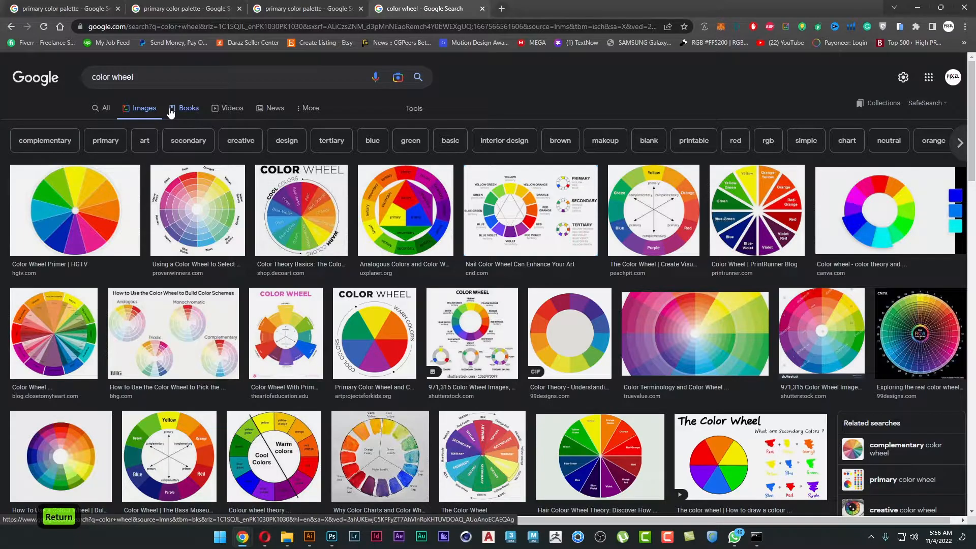
Examine the CND nail color wheel image and its source article, then return to the color wheel image results.
{"action": "left_click", "coordinate": [476, 205]}
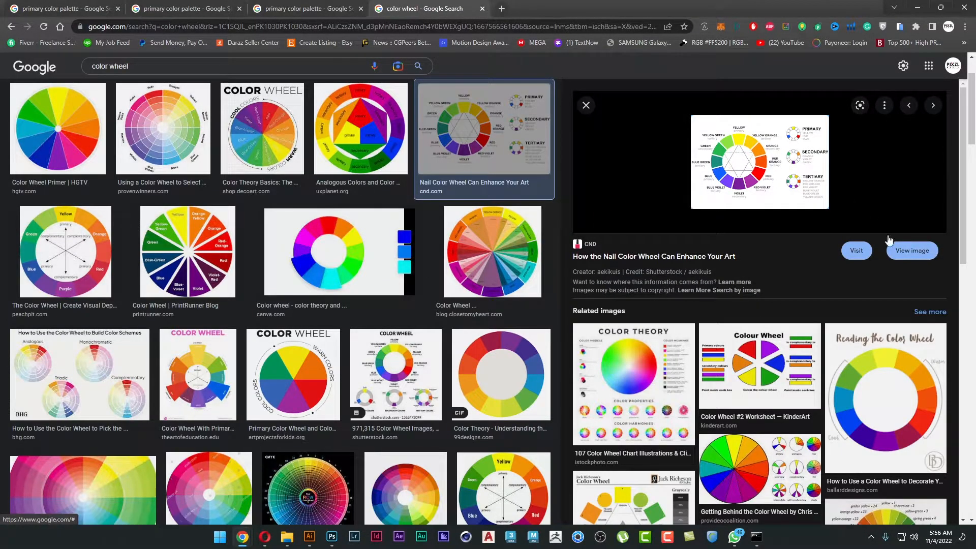
{"action": "left_click", "coordinate": [913, 252]}
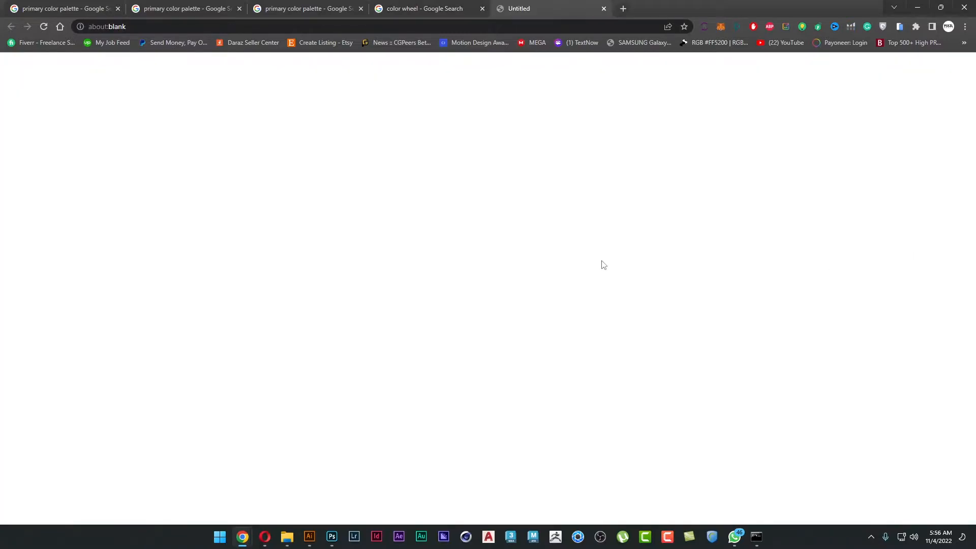
{"action": "left_click", "coordinate": [427, 9]}
{"action": "left_click", "coordinate": [817, 188]}
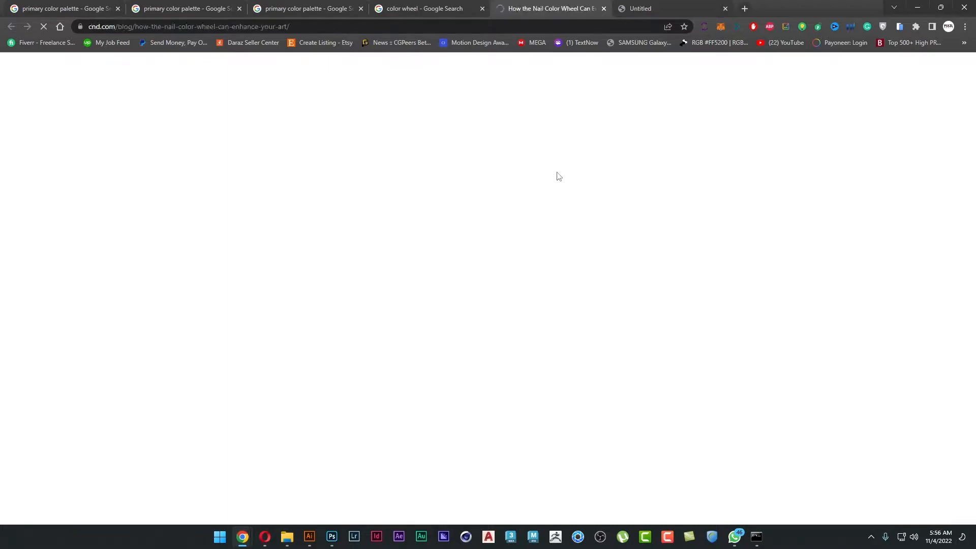
{"action": "scroll", "coordinate": [558, 176], "scroll_direction": "down", "scroll_amount": 5}
{"action": "scroll", "coordinate": [557, 177], "scroll_direction": "down", "scroll_amount": 20}
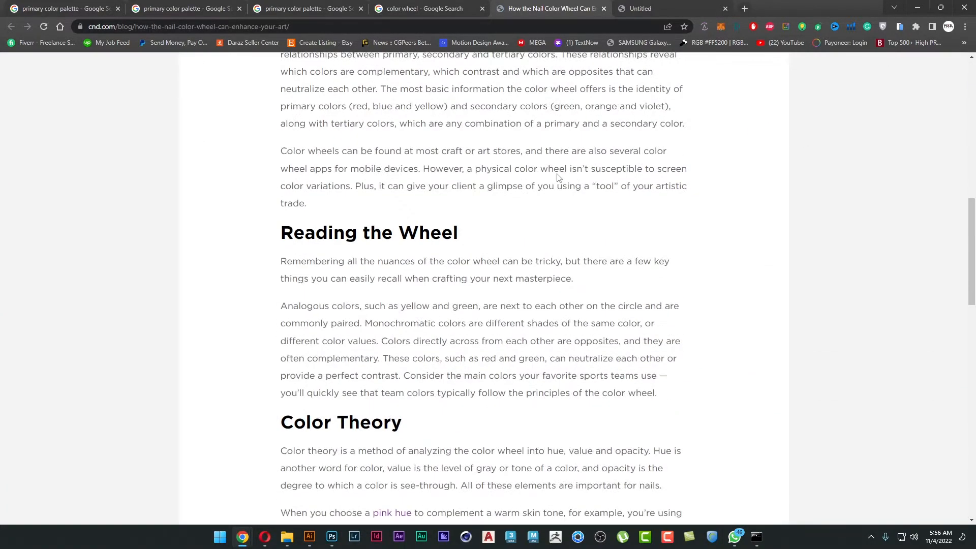
{"action": "scroll", "coordinate": [557, 175], "scroll_direction": "up", "scroll_amount": 20}
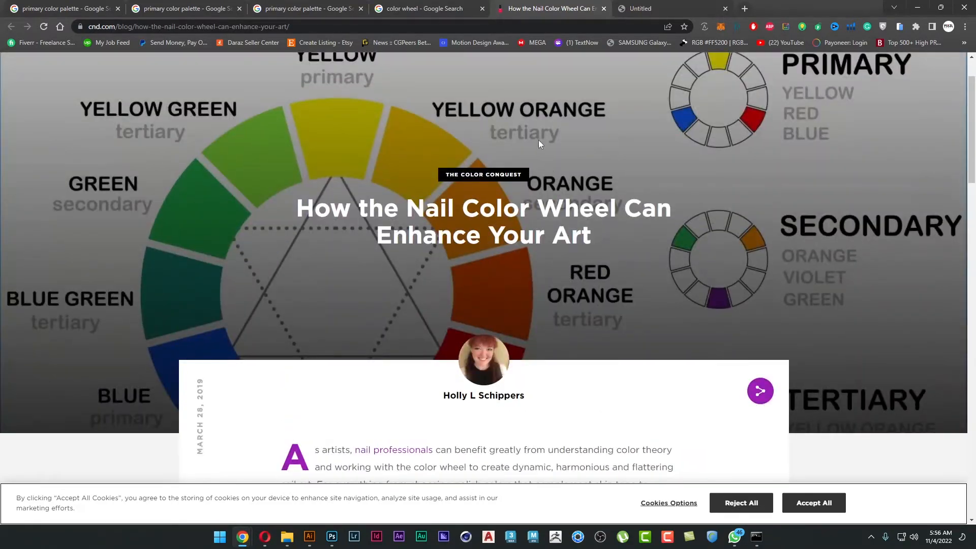
{"action": "scroll", "coordinate": [539, 144], "scroll_direction": "up", "scroll_amount": 2}
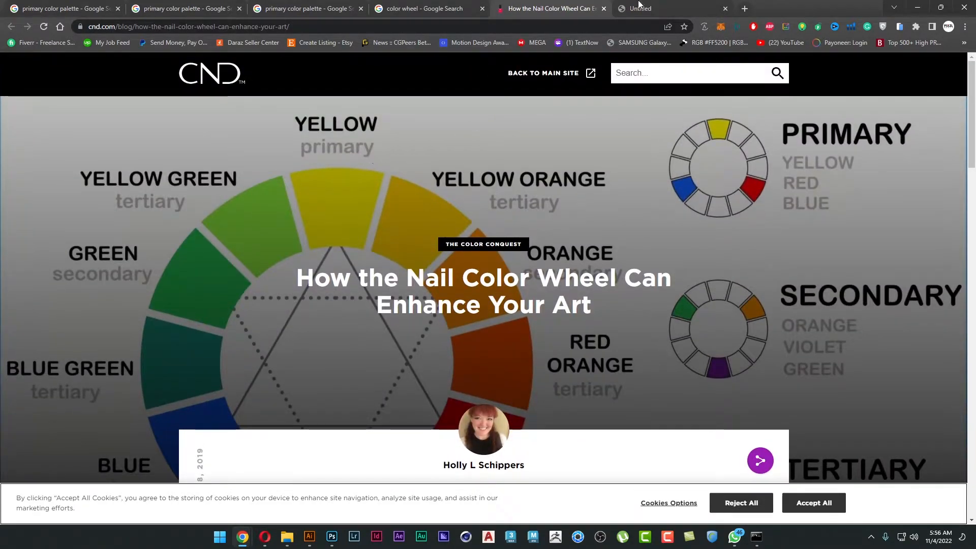
{"action": "left_click", "coordinate": [610, 6]}
{"action": "left_click", "coordinate": [435, 6]}
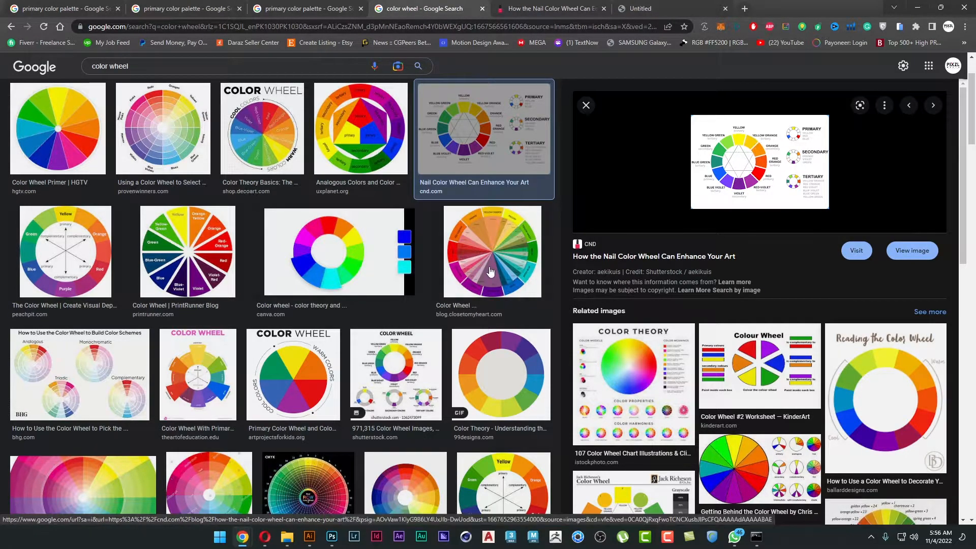
Open the iStock Color Theory chart at full size and copy the image.
{"action": "scroll", "coordinate": [491, 273], "scroll_direction": "down", "scroll_amount": 3}
{"action": "left_click", "coordinate": [625, 388]}
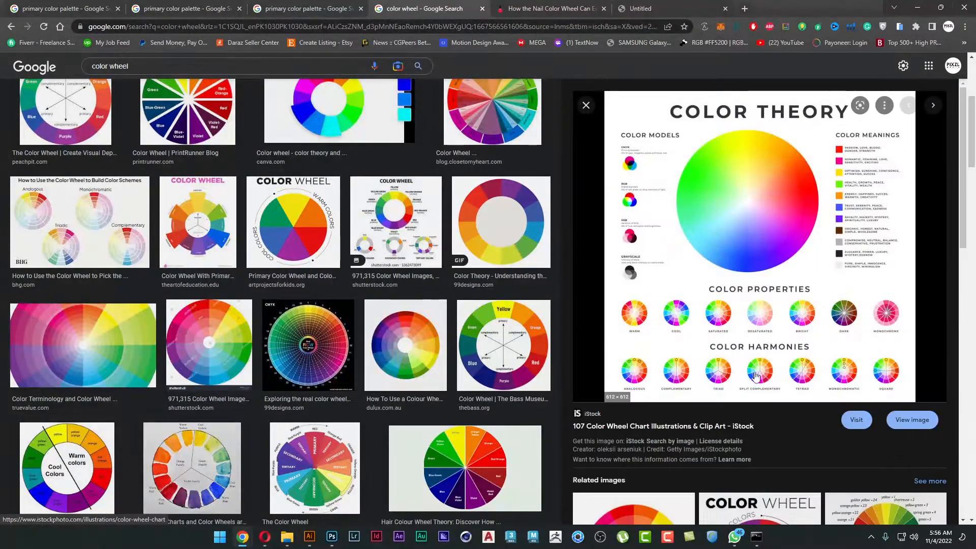
{"action": "left_click", "coordinate": [918, 419]}
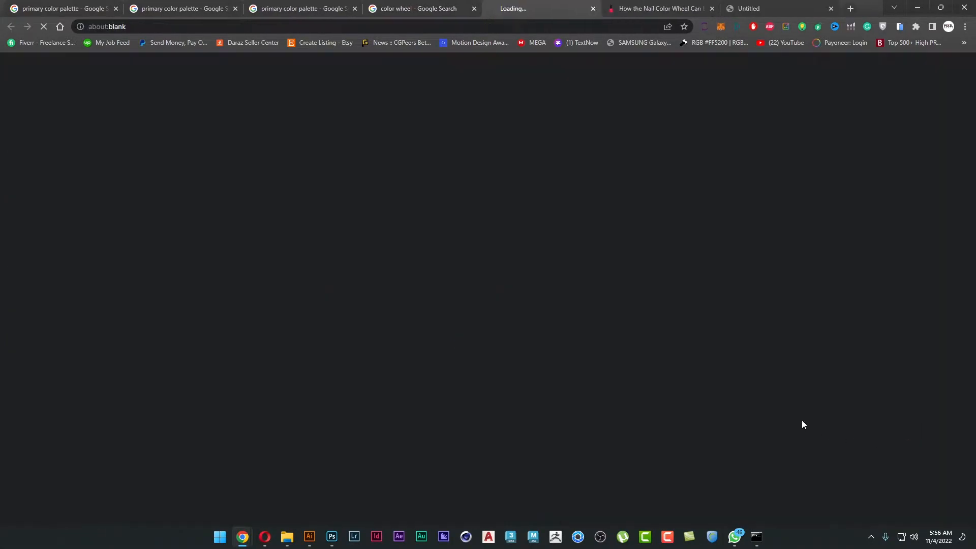
{"action": "right_click", "coordinate": [466, 202]}
{"action": "left_click", "coordinate": [513, 234]}
Switch to Illustrator and delete the artwork from the first poster's artboard.
{"action": "key", "text": "alt+Tab"}
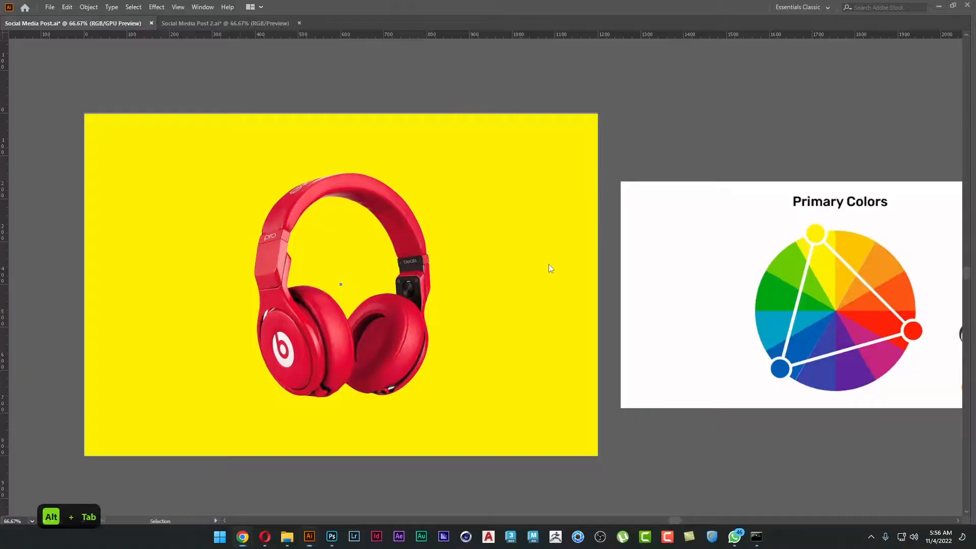
{"action": "left_click_drag", "start_coordinate": [236, 199], "coordinate": [622, 203]}
{"action": "key", "text": "v"}
{"action": "scroll", "coordinate": [388, 206], "scroll_direction": "down", "scroll_amount": 2}
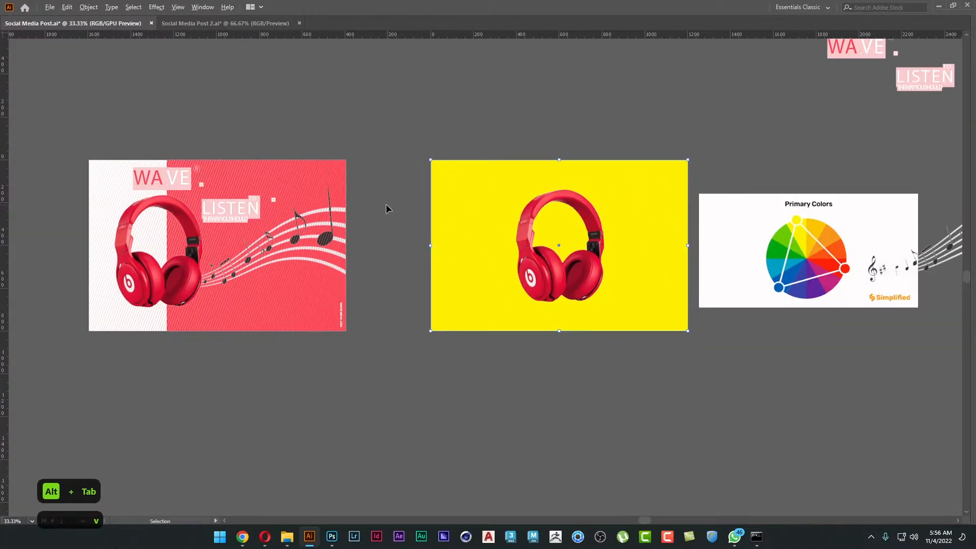
{"action": "left_click_drag", "start_coordinate": [375, 220], "coordinate": [599, 227]}
{"action": "left_click", "coordinate": [464, 257]}
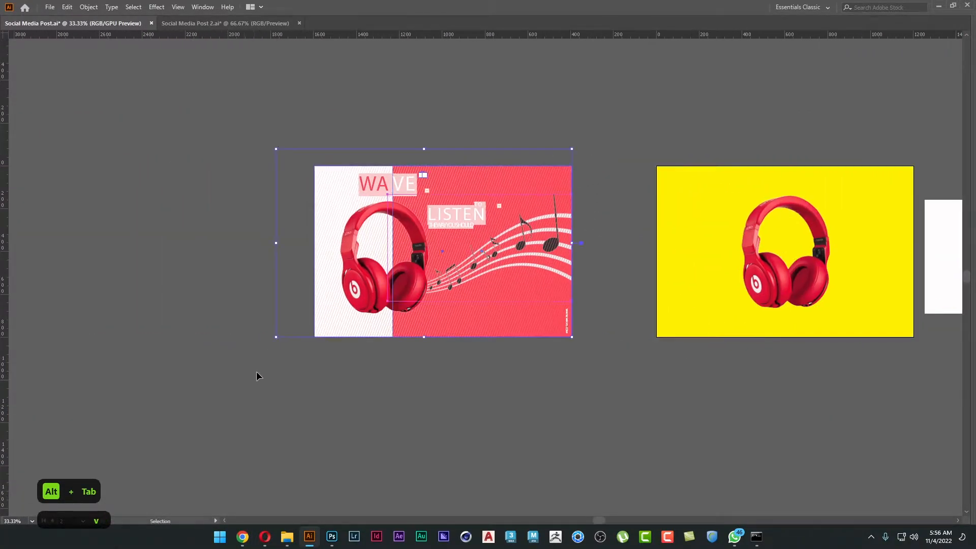
{"action": "key", "text": "BackSpace"}
{"action": "left_click_drag", "start_coordinate": [610, 257], "coordinate": [294, 340]}
{"action": "left_click", "coordinate": [820, 164]}
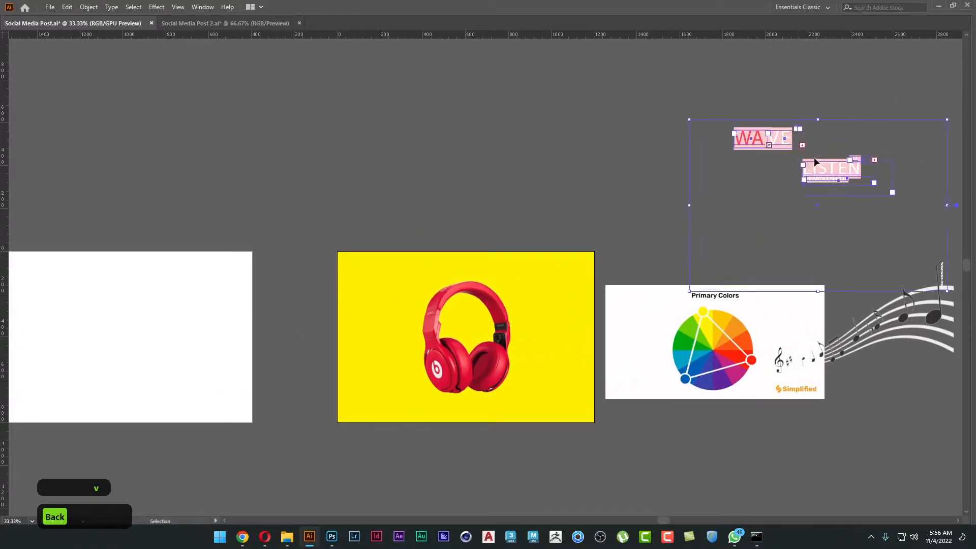
{"action": "left_click", "coordinate": [714, 208]}
{"action": "key", "text": "Delete"}
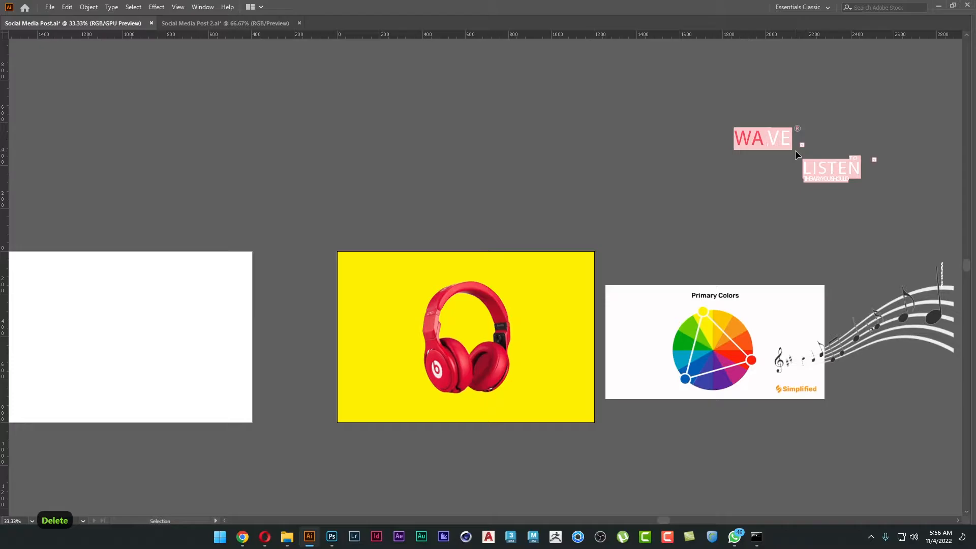
Paste the Color Theory chart and move it above the yellow poster, then view it at 100%.
{"action": "key", "text": "ctrl+v"}
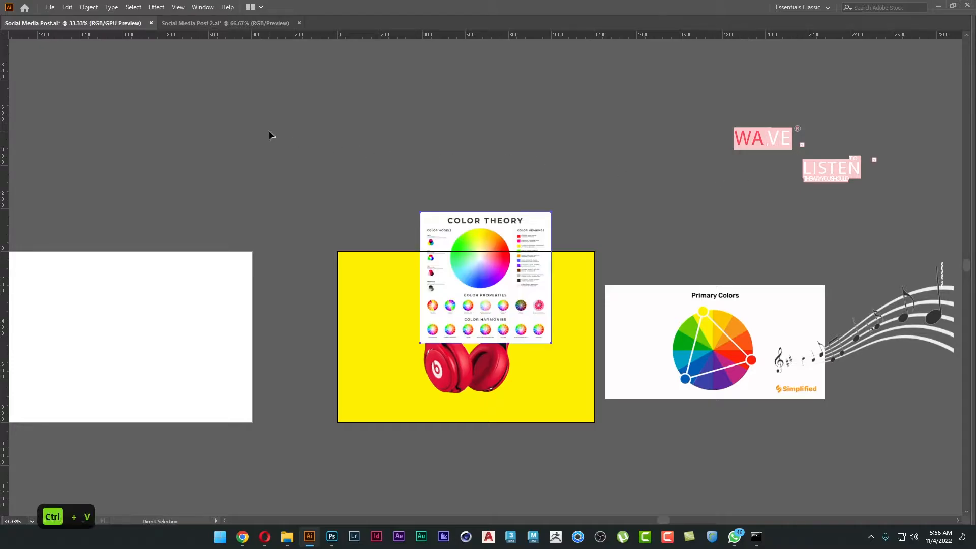
{"action": "left_click_drag", "start_coordinate": [513, 231], "coordinate": [485, 138]}
{"action": "key", "text": "ctrl+1"}
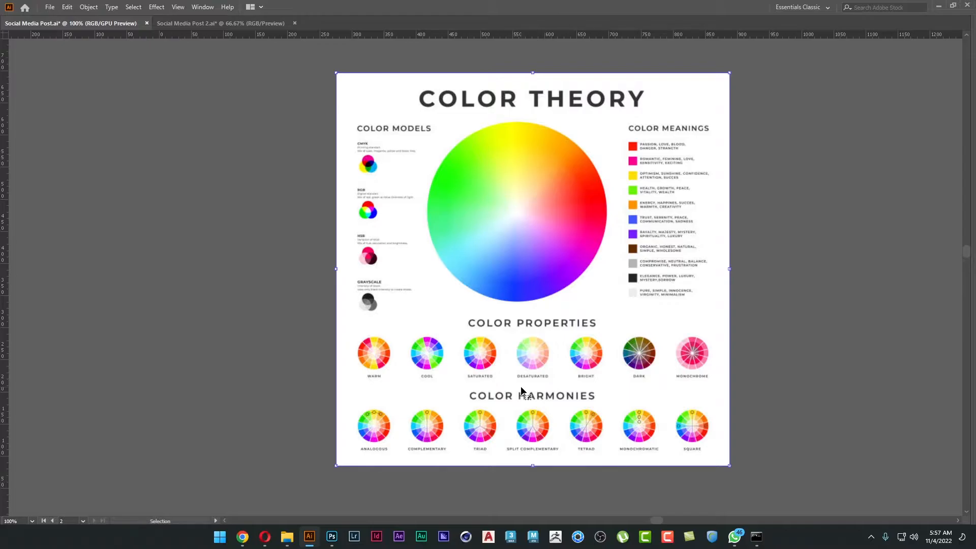
Switch to Chrome and search Google Images for "2 color contrast interior" in the primary color palette tab.
{"action": "key", "text": "alt+Tab"}
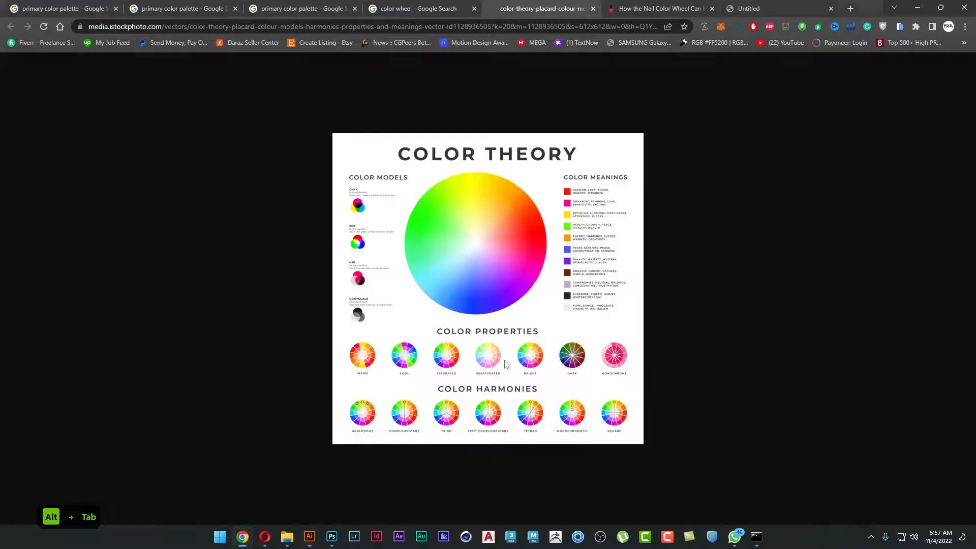
{"action": "left_click", "coordinate": [89, 6]}
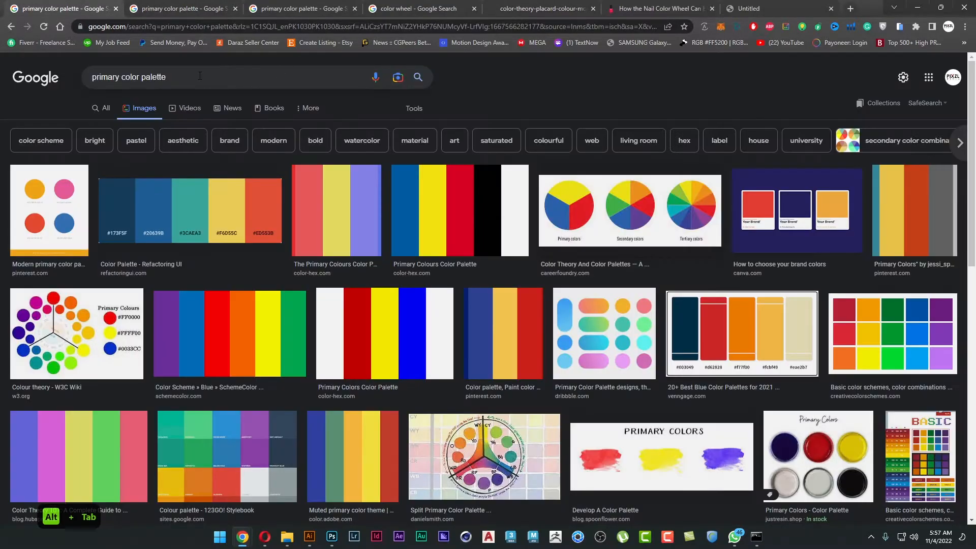
{"action": "left_click", "coordinate": [200, 76]}
{"action": "type", "text": "2 co"}
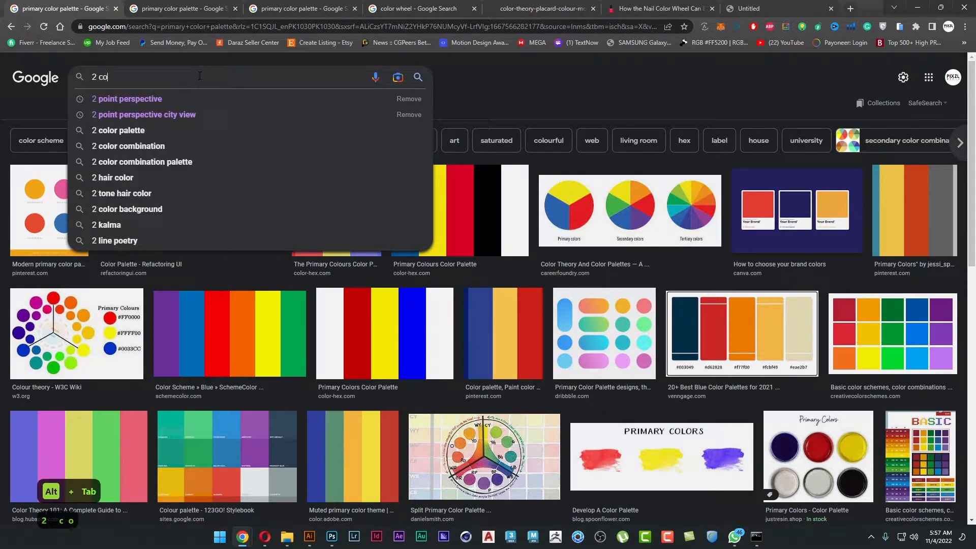
{"action": "type", "text": "lor cont"}
{"action": "key", "text": "Down"}
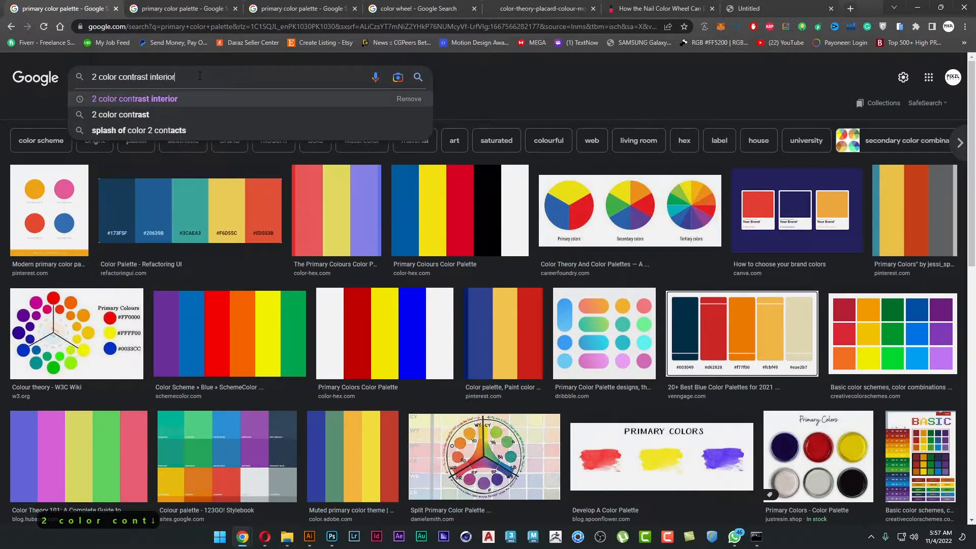
{"action": "key", "text": "Return"}
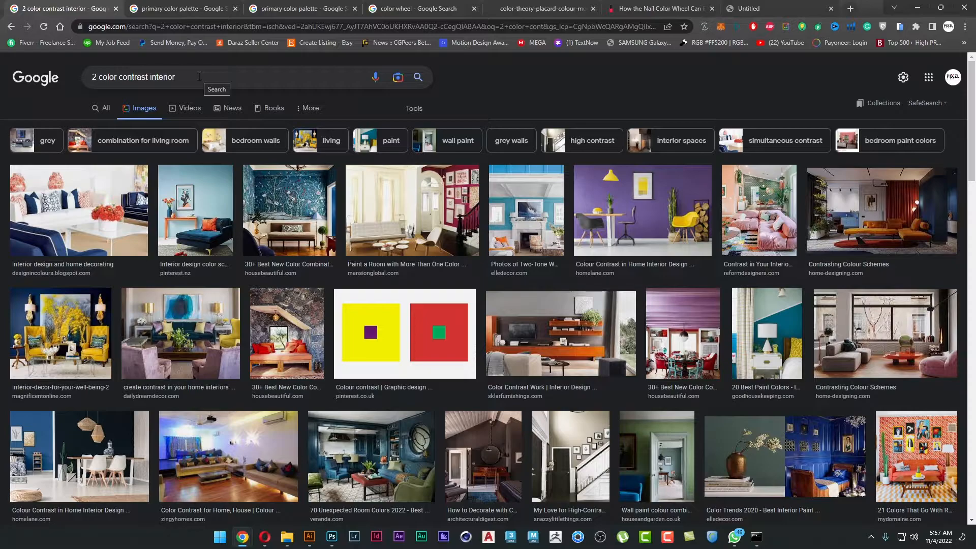
Browse the contrasting interior photos, copy the one with the orange daybed and dark curtain, and switch back to Illustrator.
{"action": "left_click", "coordinate": [86, 327]}
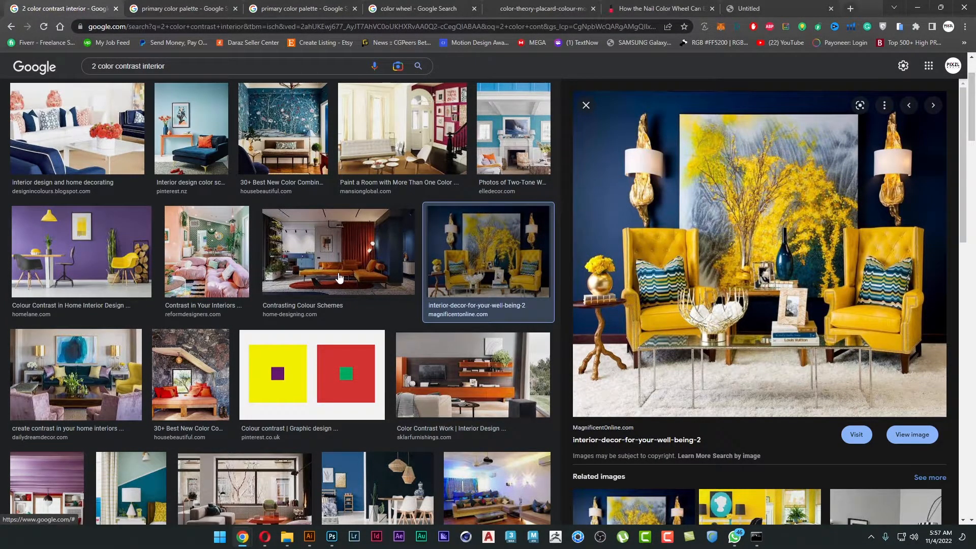
{"action": "key", "text": "Left"}
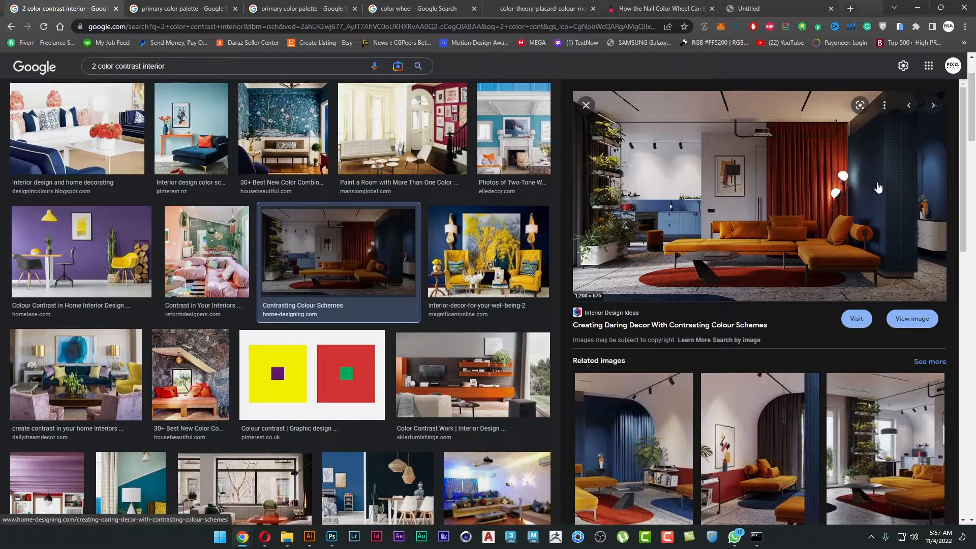
{"action": "left_click", "coordinate": [748, 441]}
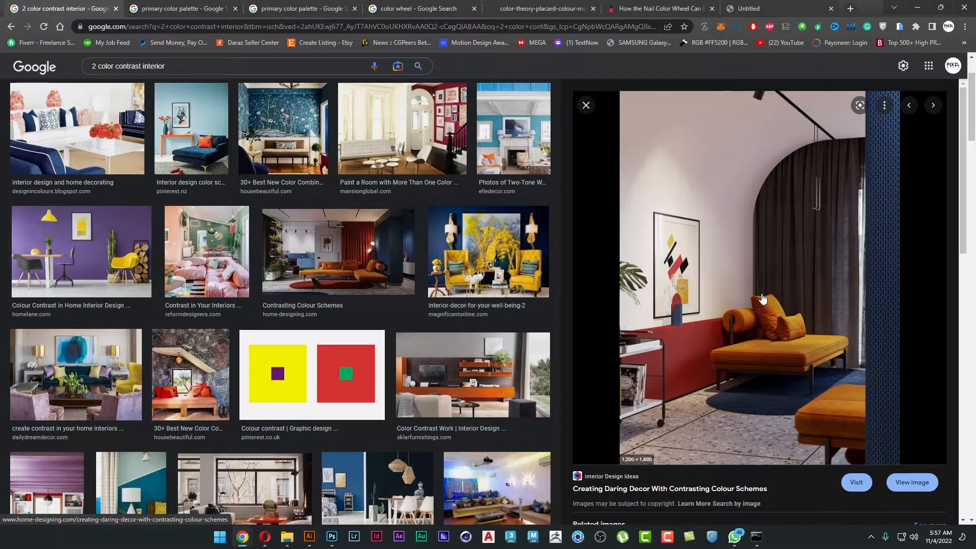
{"action": "right_click", "coordinate": [774, 241]}
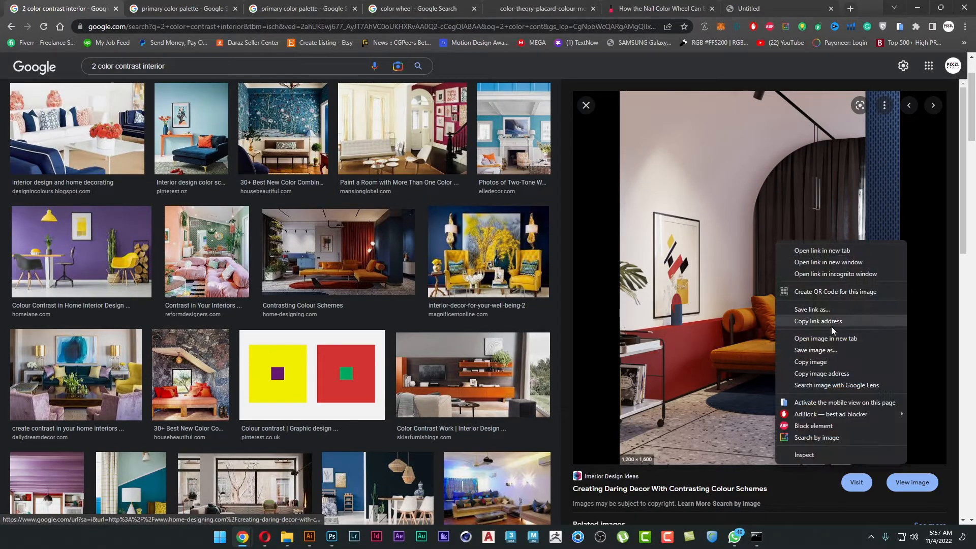
{"action": "left_click", "coordinate": [830, 360]}
{"action": "key", "text": "alt+Tab"}
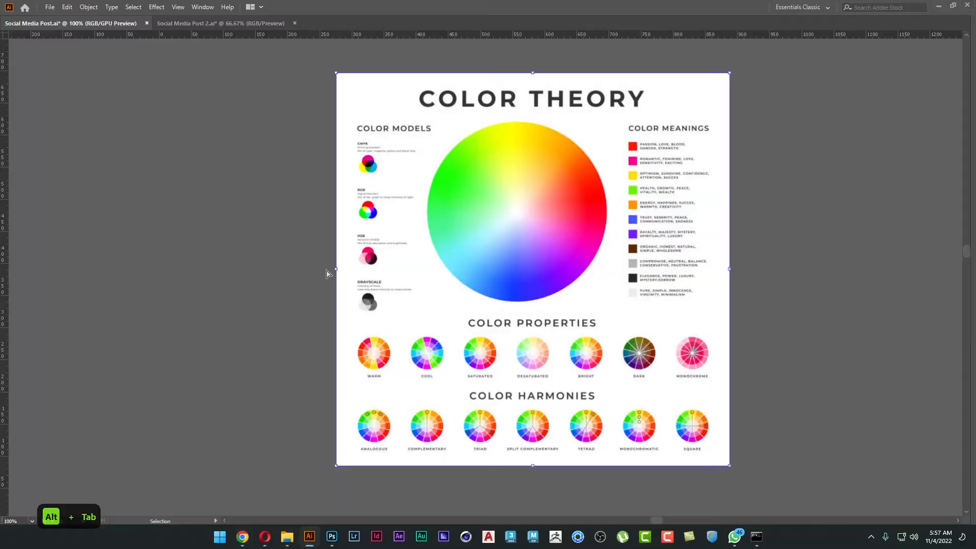
Paste the interior photo with the orange daybed and place it beside the headphone poster.
{"action": "key", "text": "ctrl+v"}
{"action": "key", "text": "v"}
{"action": "scroll", "coordinate": [400, 273], "scroll_direction": "down", "scroll_amount": 1}
{"action": "left_click_drag", "start_coordinate": [514, 324], "coordinate": [426, 204]}
{"action": "left_click_drag", "start_coordinate": [562, 261], "coordinate": [352, 334]}
Try the cushion's orange and several reds from the wall as the poster's background color with the Eyedropper.
{"action": "key", "text": "i"}
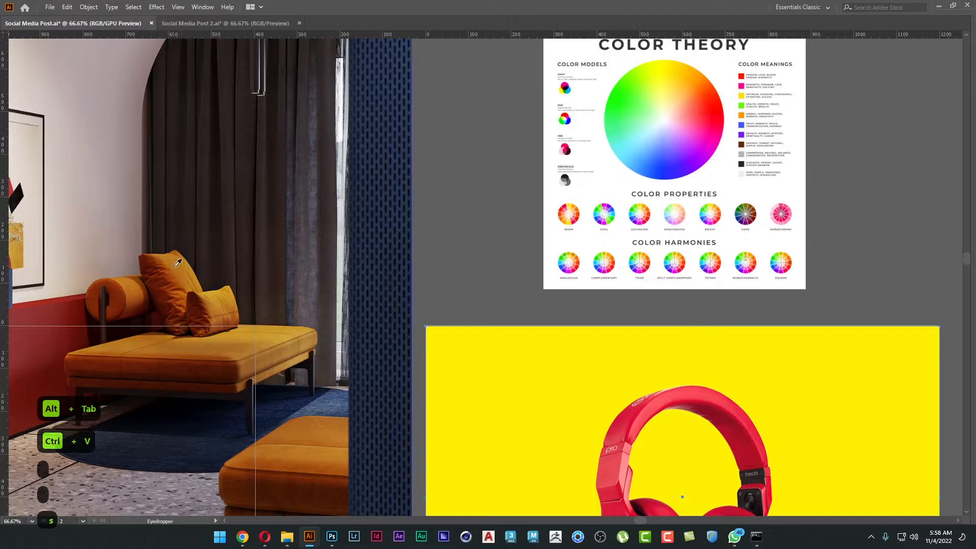
{"action": "left_click", "coordinate": [176, 265]}
{"action": "left_click_drag", "start_coordinate": [190, 296], "coordinate": [353, 209]}
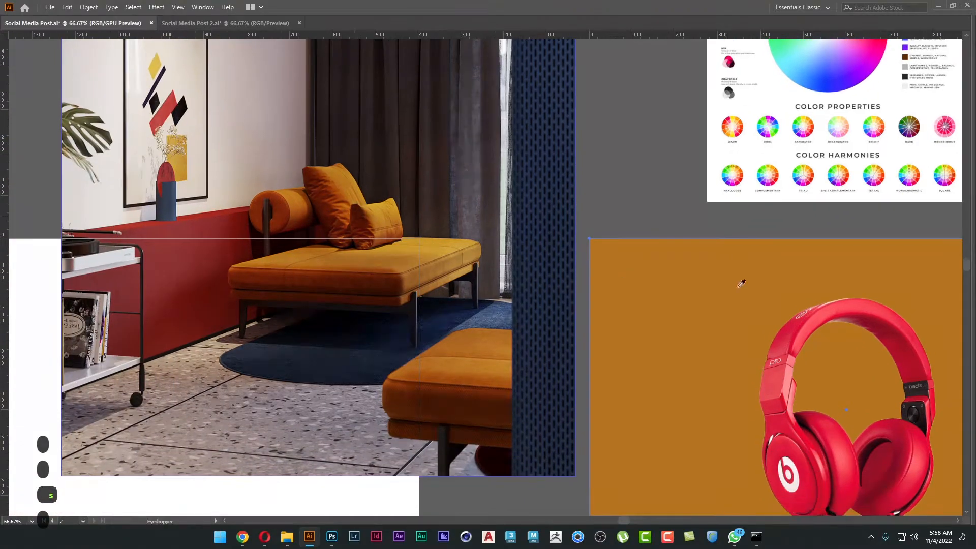
{"action": "left_click", "coordinate": [192, 225]}
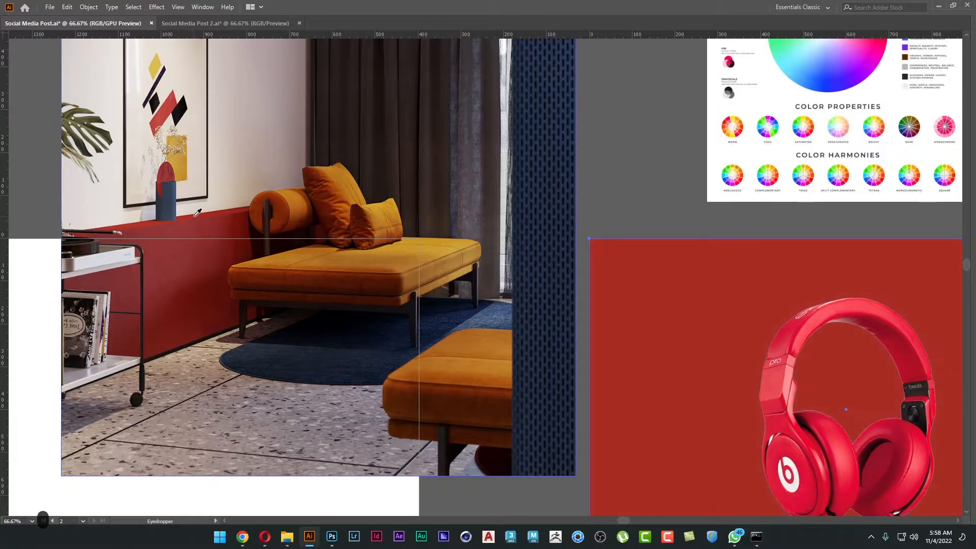
{"action": "left_click", "coordinate": [205, 238]}
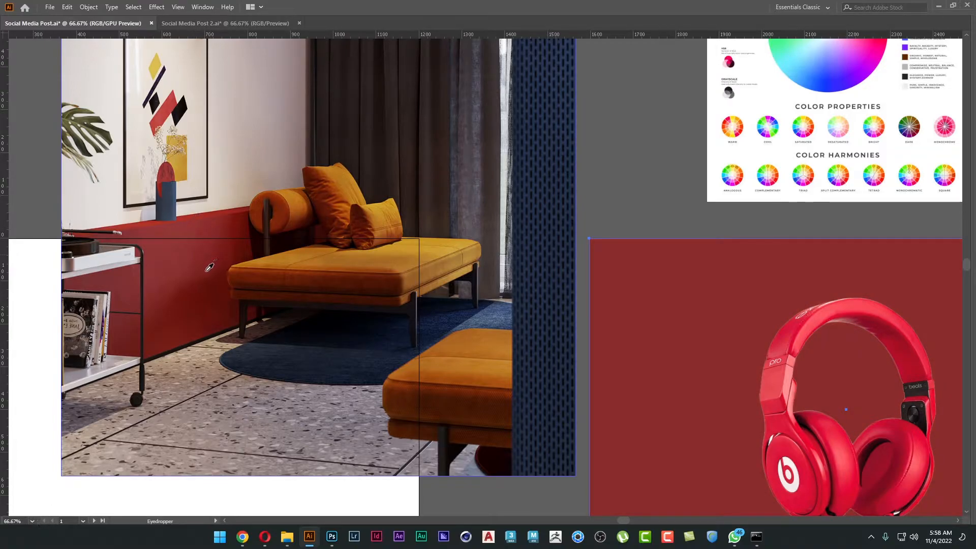
{"action": "left_click", "coordinate": [209, 267]}
{"action": "left_click_drag", "start_coordinate": [250, 305], "coordinate": [219, 228]}
{"action": "left_click", "coordinate": [122, 176]}
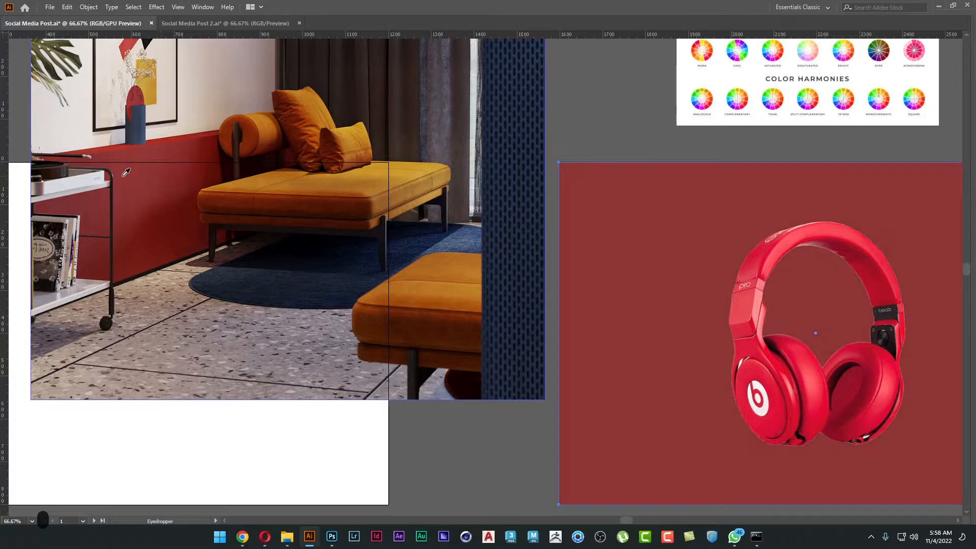
Sample dark navy from the blue areas of the interior photo as the poster's background color and deselect it.
{"action": "left_click", "coordinate": [441, 248]}
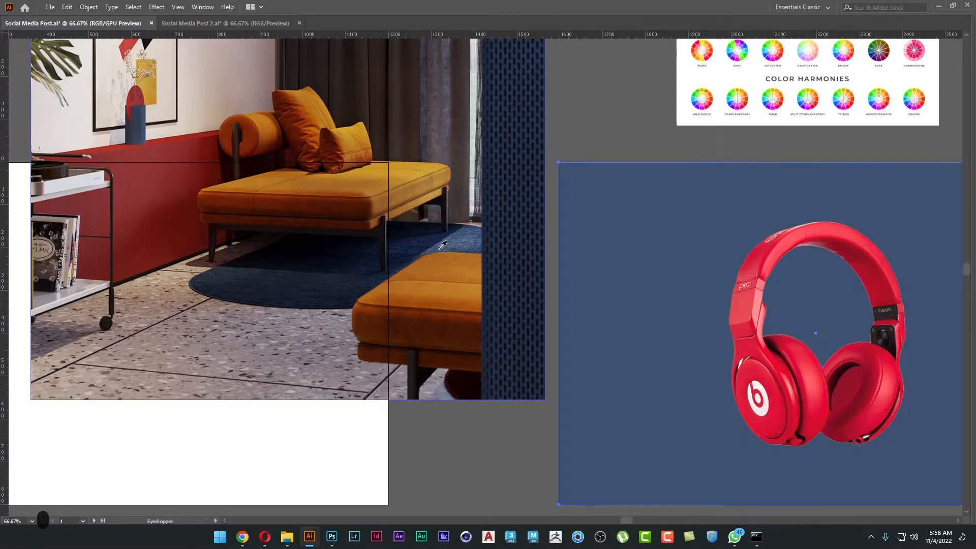
{"action": "left_click", "coordinate": [305, 279]}
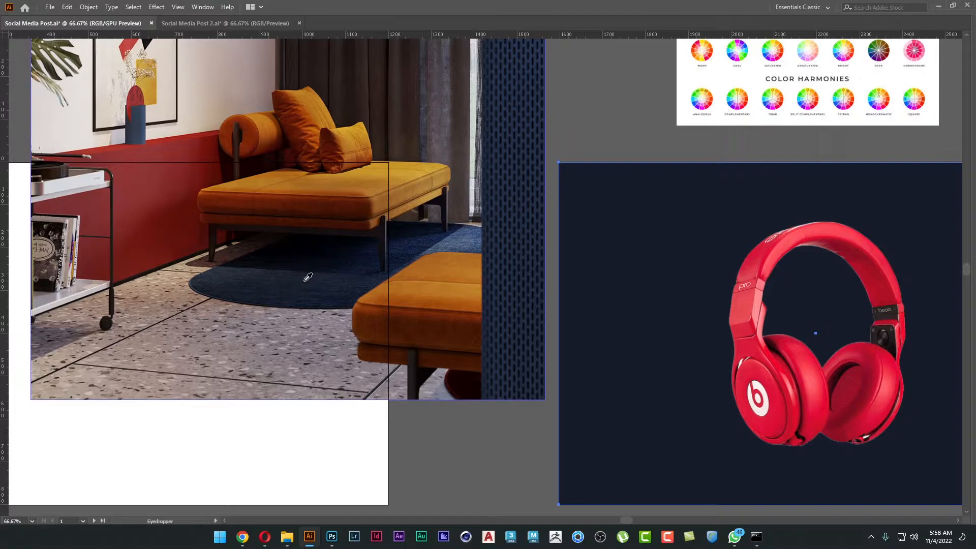
{"action": "left_click_drag", "start_coordinate": [475, 261], "coordinate": [327, 290]}
{"action": "key", "text": "v"}
{"action": "left_click", "coordinate": [413, 121]}
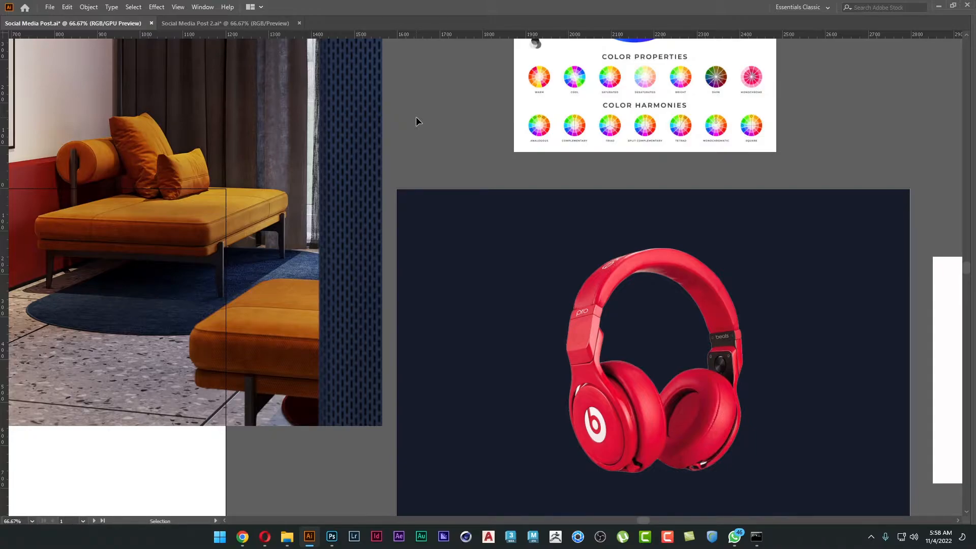
Switch to Chrome, find the #949398FF and #F4DF4EFF color combination among the results, copy its image and return to Illustrator.
{"action": "key", "text": "alt+Tab"}
{"action": "scroll", "coordinate": [538, 210], "scroll_direction": "down", "scroll_amount": 5}
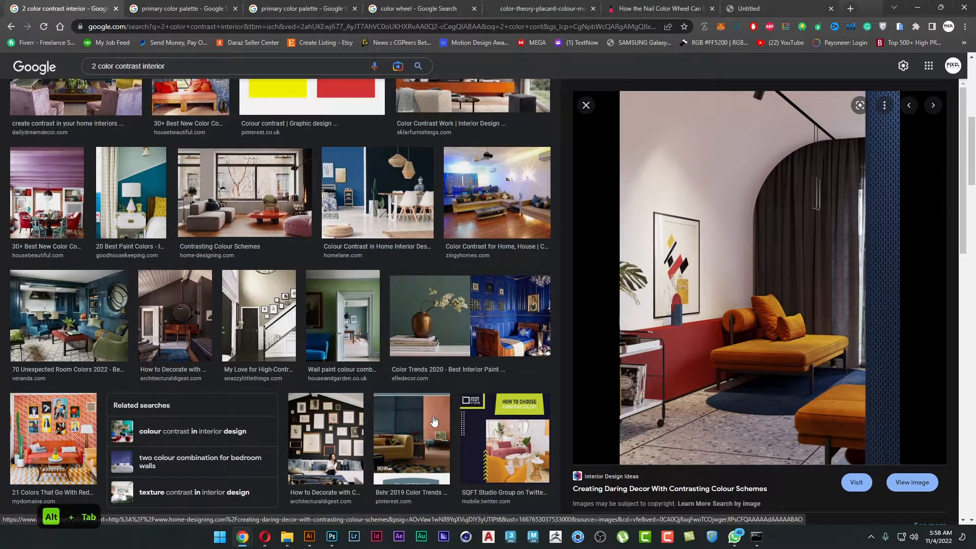
{"action": "scroll", "coordinate": [431, 420], "scroll_direction": "down", "scroll_amount": 7}
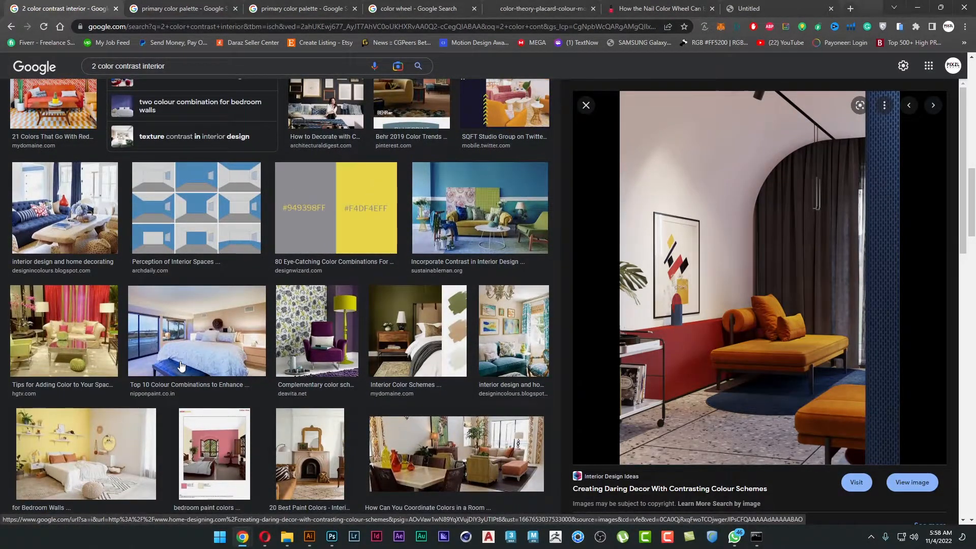
{"action": "left_click", "coordinate": [330, 223]}
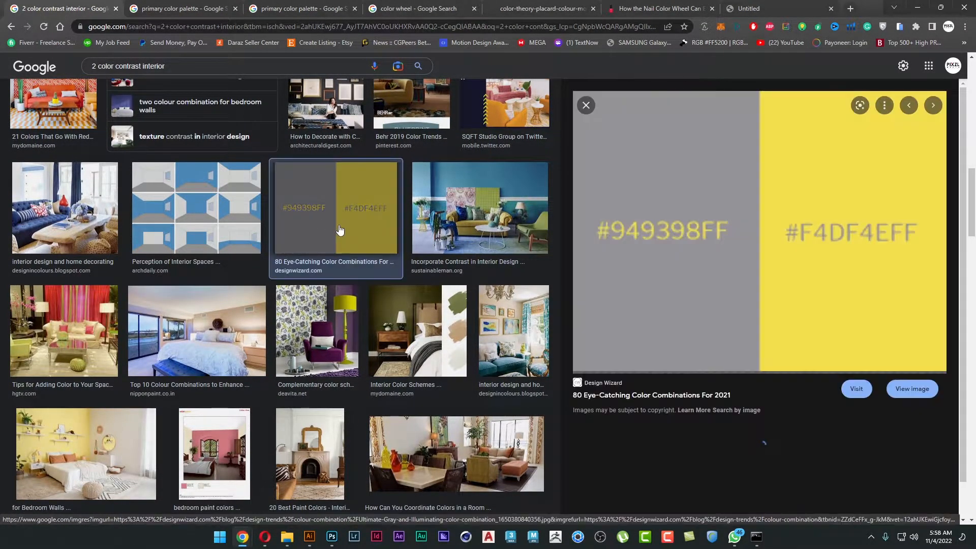
{"action": "right_click", "coordinate": [803, 177]}
{"action": "left_click", "coordinate": [842, 297]}
{"action": "key", "text": "alt+Tab"}
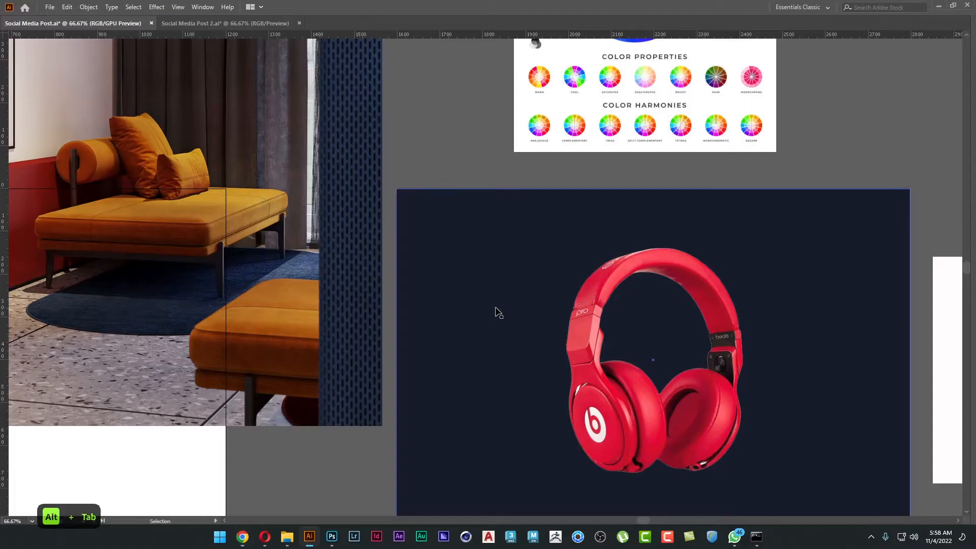
Paste the grey and yellow combination, bring it to the front and place it beside the Color Theory chart.
{"action": "key", "text": "ctrl+v"}
{"action": "left_click_drag", "start_coordinate": [517, 283], "coordinate": [269, 185]}
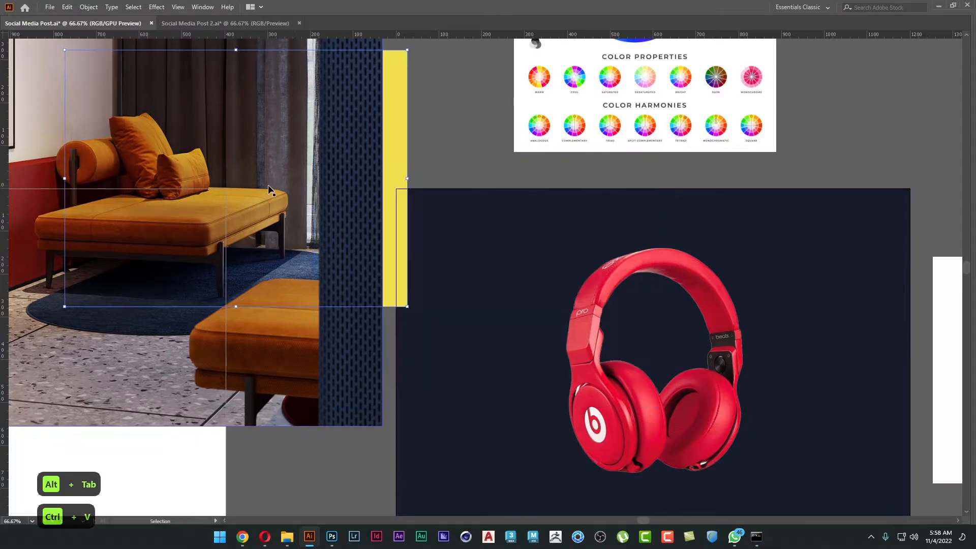
{"action": "right_click", "coordinate": [269, 186]}
{"action": "mouse_move", "coordinate": [305, 273]}
{"action": "left_click", "coordinate": [407, 273]}
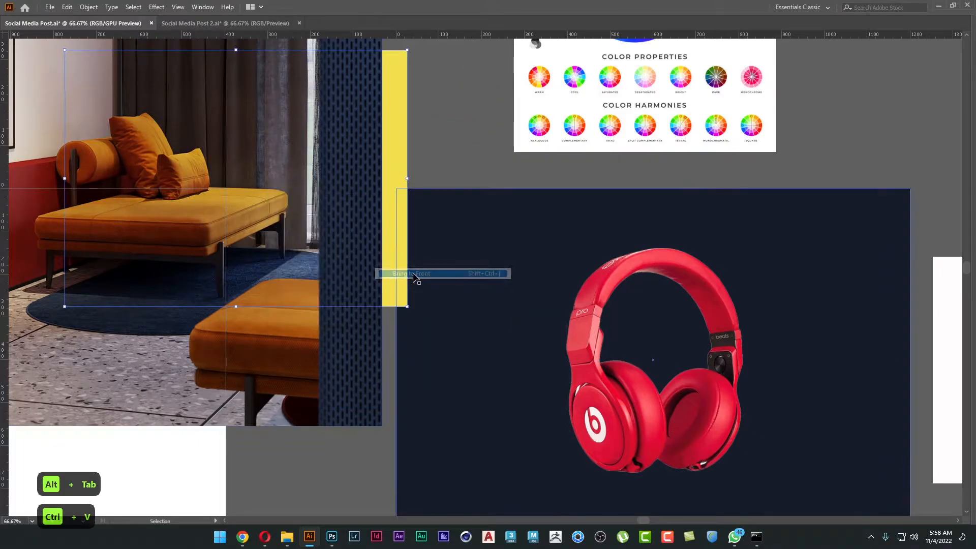
{"action": "left_click_drag", "start_coordinate": [378, 203], "coordinate": [513, 249]}
{"action": "left_click_drag", "start_coordinate": [535, 147], "coordinate": [774, 120]}
Try the combination's yellow and grey as the poster background, then undo both color changes.
{"action": "left_click", "coordinate": [598, 330]}
{"action": "key", "text": "i"}
{"action": "left_click", "coordinate": [729, 256]}
{"action": "left_click", "coordinate": [587, 220]}
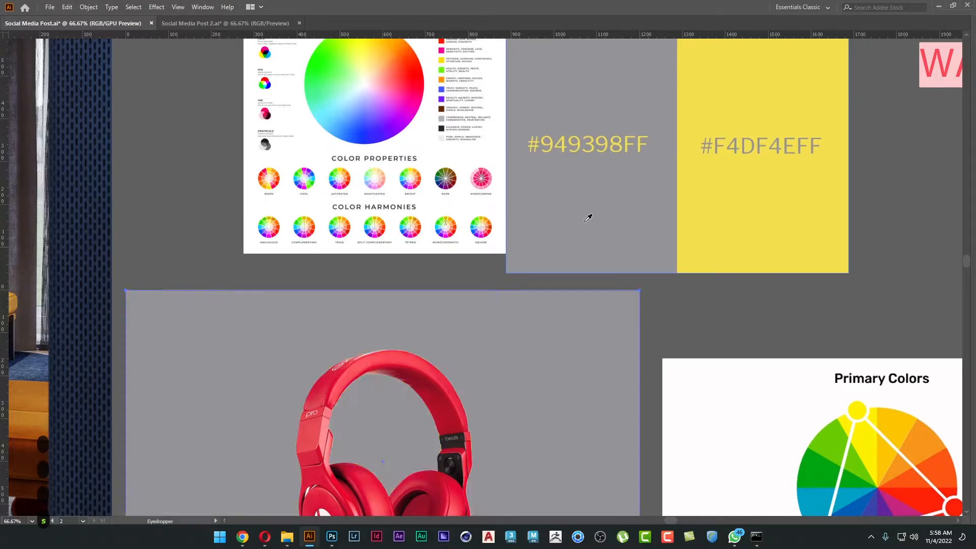
{"action": "key", "text": "v"}
{"action": "key", "text": "ctrl+z"}
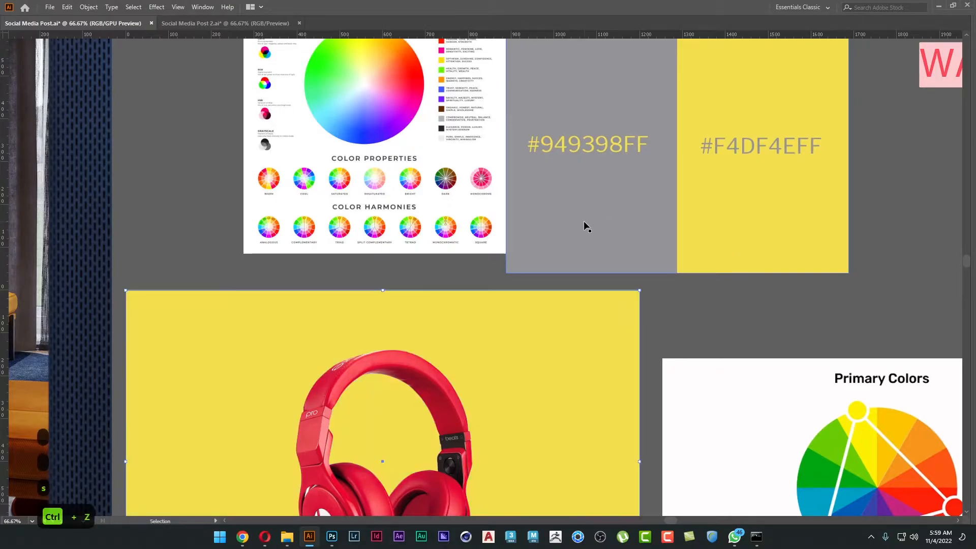
{"action": "key", "text": "ctrl+z"}
{"action": "left_click", "coordinate": [358, 282]}
Switch to Chrome, open the related #101820FF and #FEE715FF combination, copy its image and return to Illustrator.
{"action": "key", "text": "alt+Tab"}
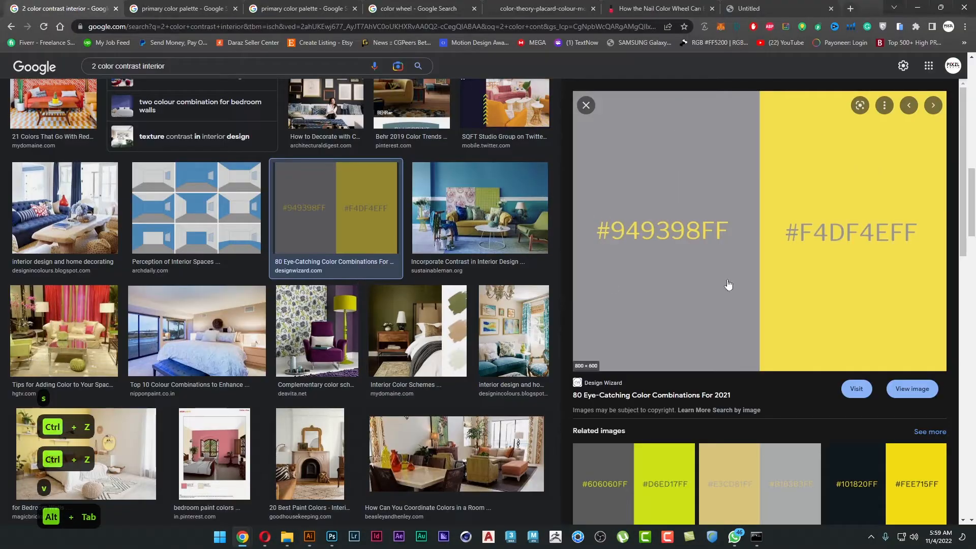
{"action": "scroll", "coordinate": [684, 285], "scroll_direction": "down", "scroll_amount": 5}
{"action": "left_click", "coordinate": [872, 287]}
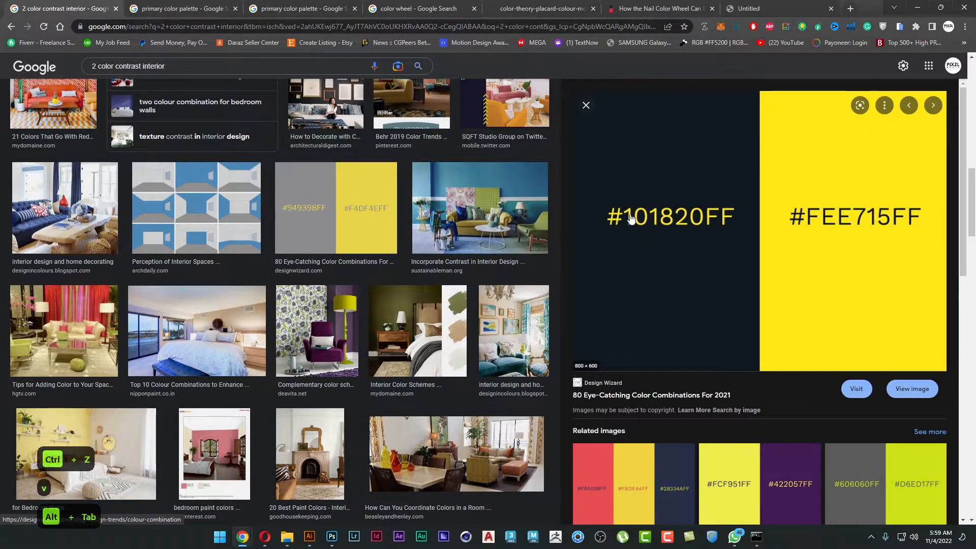
{"action": "right_click", "coordinate": [679, 230]}
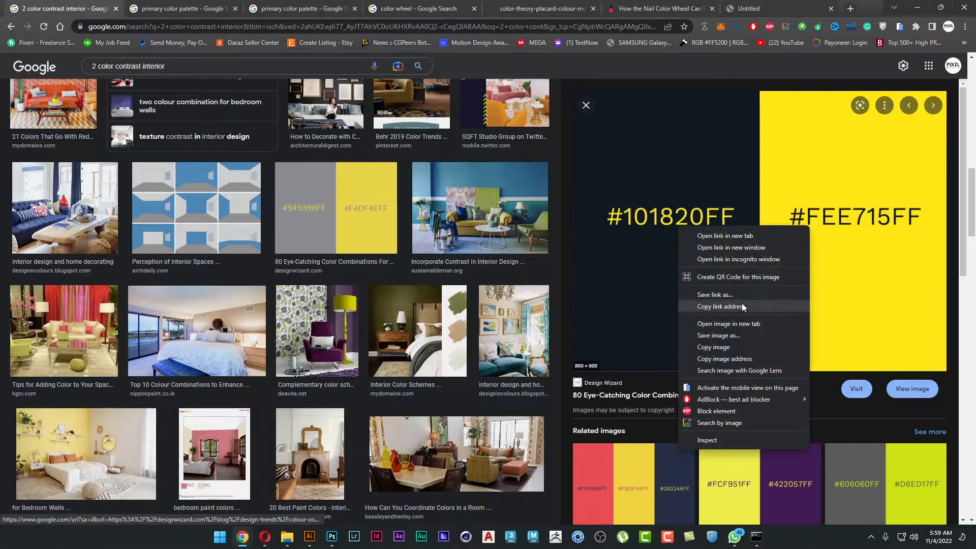
{"action": "left_click", "coordinate": [747, 341]}
{"action": "key", "text": "alt+Tab"}
Duplicate the navy background below the poster and shrink the copy into a small square color swatch.
{"action": "scroll", "coordinate": [466, 252], "scroll_direction": "down", "scroll_amount": 1}
{"action": "scroll", "coordinate": [605, 146], "scroll_direction": "down", "scroll_amount": 4}
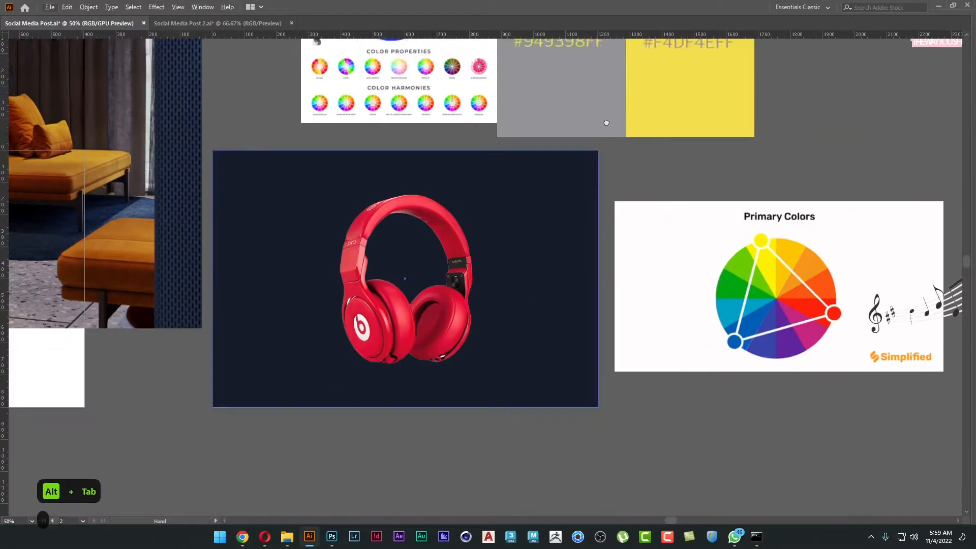
{"action": "left_click", "coordinate": [592, 106]}
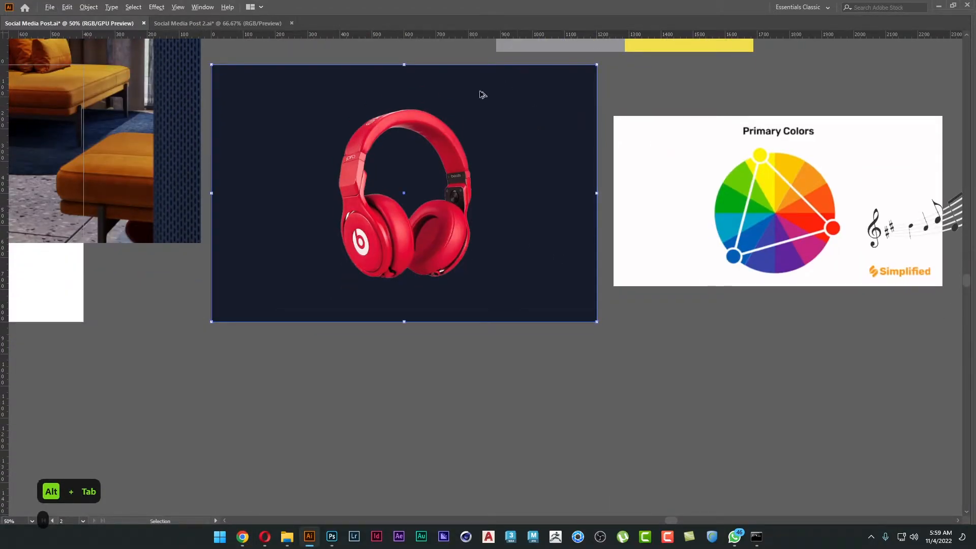
{"action": "left_click_drag", "start_coordinate": [528, 93], "coordinate": [517, 351]}
{"action": "left_click_drag", "start_coordinate": [596, 329], "coordinate": [241, 353]}
{"action": "left_click", "coordinate": [332, 367]}
{"action": "left_click_drag", "start_coordinate": [463, 170], "coordinate": [460, 194]}
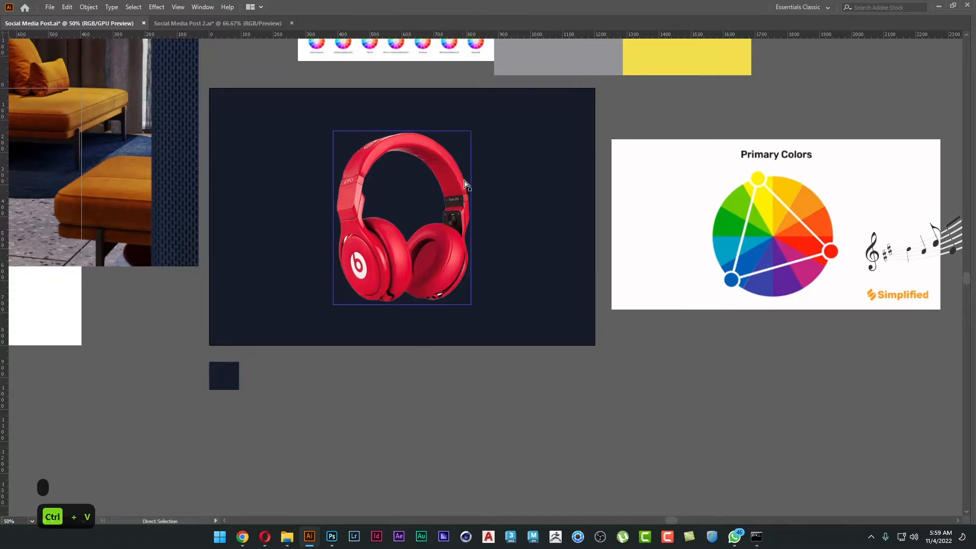
Paste the #101820FF and #FEE715FF combination and place it below the Primary Colors image.
{"action": "key", "text": "ctrl+v"}
{"action": "left_click_drag", "start_coordinate": [573, 272], "coordinate": [791, 420]}
{"action": "left_click_drag", "start_coordinate": [601, 369], "coordinate": [650, 361]}
Compare the new combination's dark and yellow halves on the poster background and keep the dark #101820FF color.
{"action": "left_click", "coordinate": [574, 325]}
{"action": "key", "text": "s"}
{"action": "left_click", "coordinate": [659, 339]}
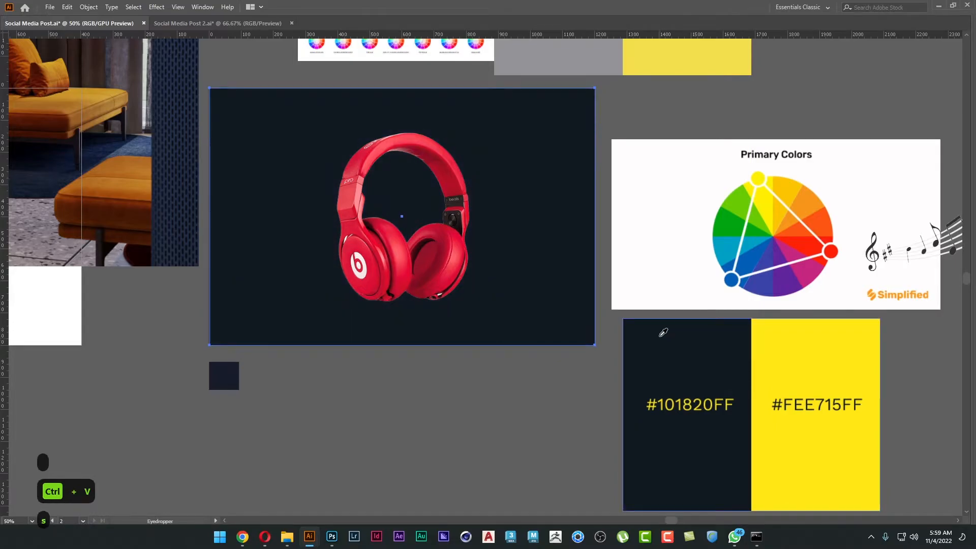
{"action": "left_click", "coordinate": [775, 352]}
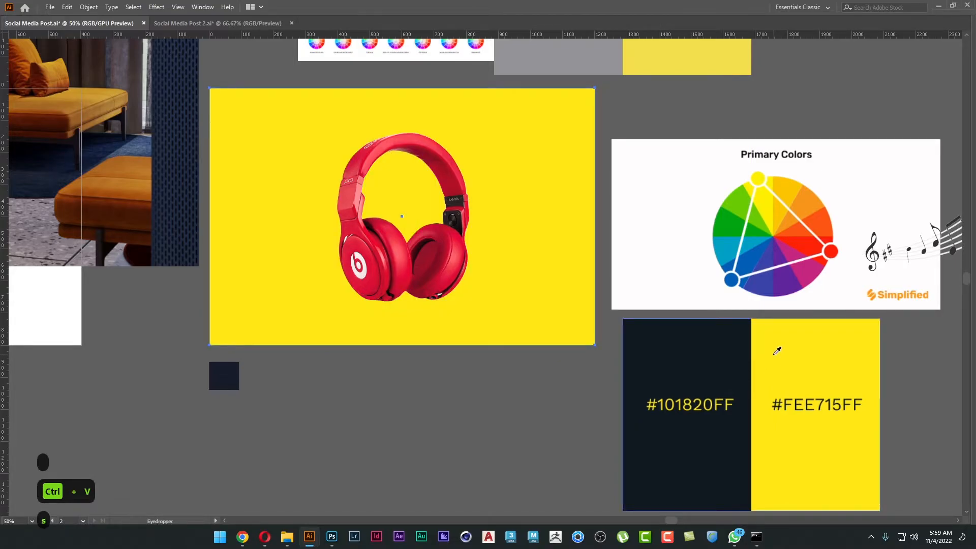
{"action": "left_click", "coordinate": [712, 341]}
{"action": "key", "text": "v"}
{"action": "left_click", "coordinate": [483, 386]}
Align the navy swatch below the poster's corner, duplicate it alongside, and fill the copy with the poster's background color.
{"action": "scroll", "coordinate": [199, 354], "scroll_direction": "up", "scroll_amount": 3}
{"action": "left_click_drag", "start_coordinate": [329, 414], "coordinate": [277, 321]}
{"action": "left_click", "coordinate": [304, 338]}
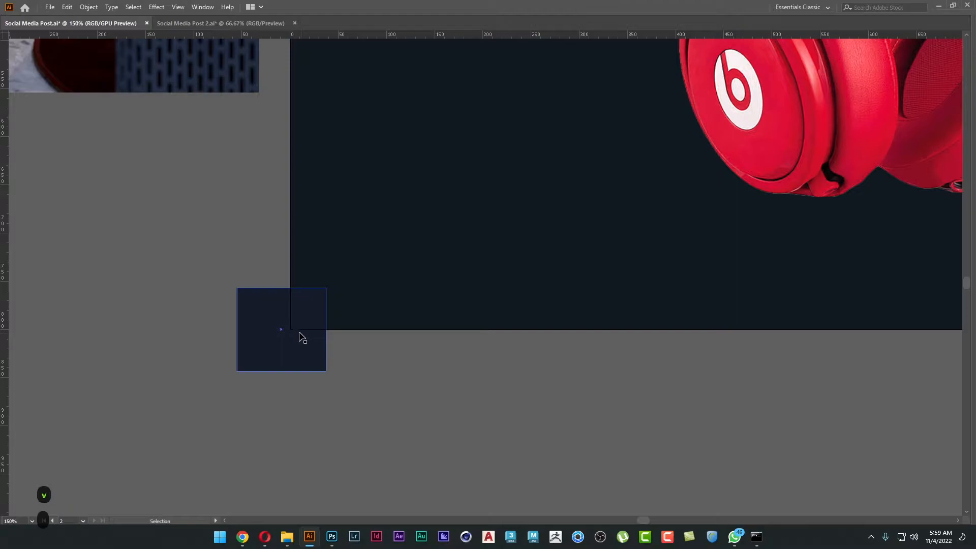
{"action": "left_click_drag", "start_coordinate": [294, 316], "coordinate": [446, 411]}
{"action": "key", "text": "i"}
{"action": "left_click", "coordinate": [445, 294]}
{"action": "key", "text": "v"}
{"action": "left_click", "coordinate": [550, 400]}
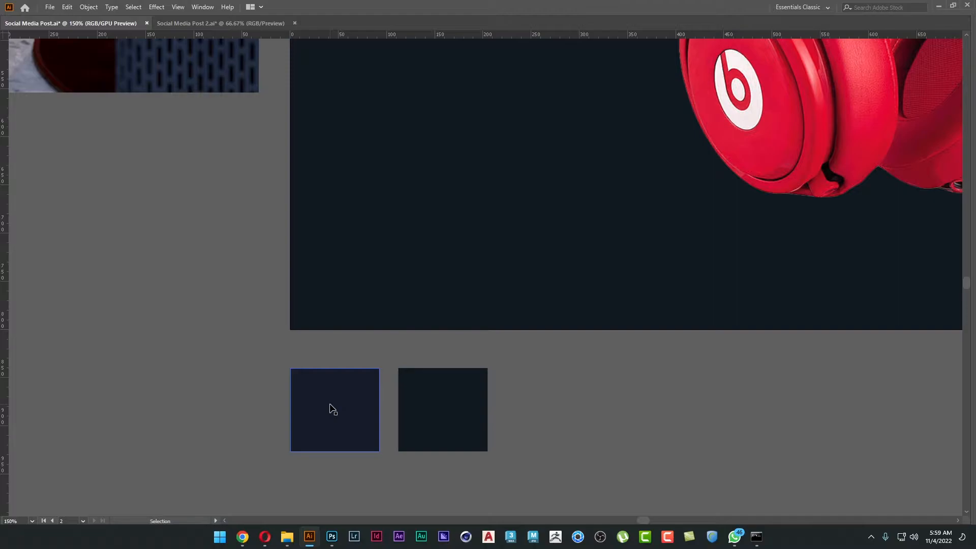
Enlarge the headphones proportionally from their center on the poster and tilt them slightly counterclockwise.
{"action": "scroll", "coordinate": [442, 374], "scroll_direction": "down", "scroll_amount": 3}
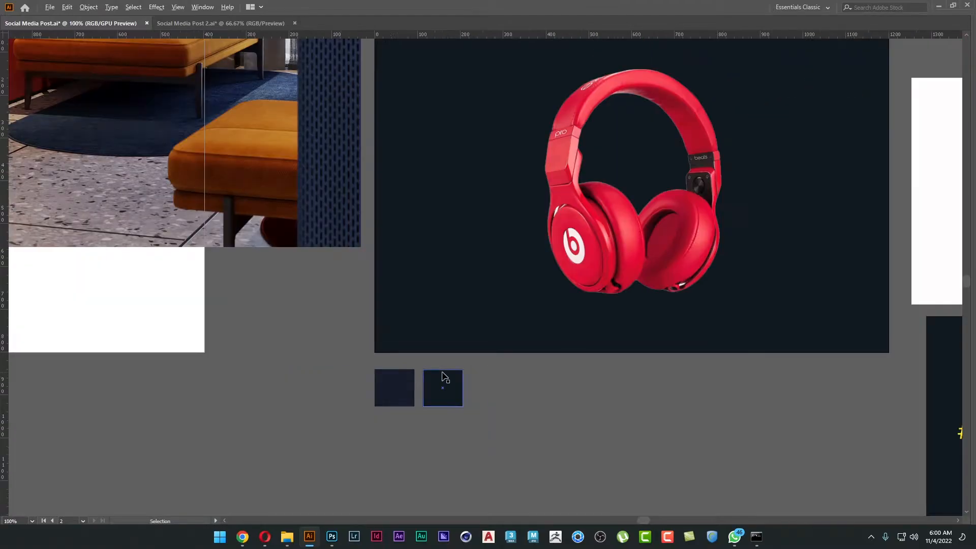
{"action": "left_click_drag", "start_coordinate": [521, 383], "coordinate": [448, 417]}
{"action": "left_click", "coordinate": [568, 338]}
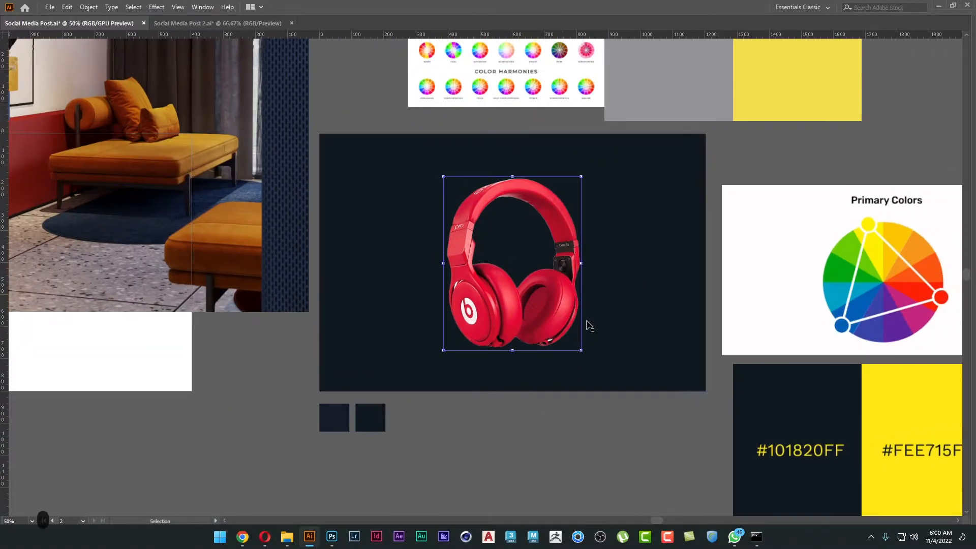
{"action": "left_click_drag", "start_coordinate": [586, 262], "coordinate": [598, 263]}
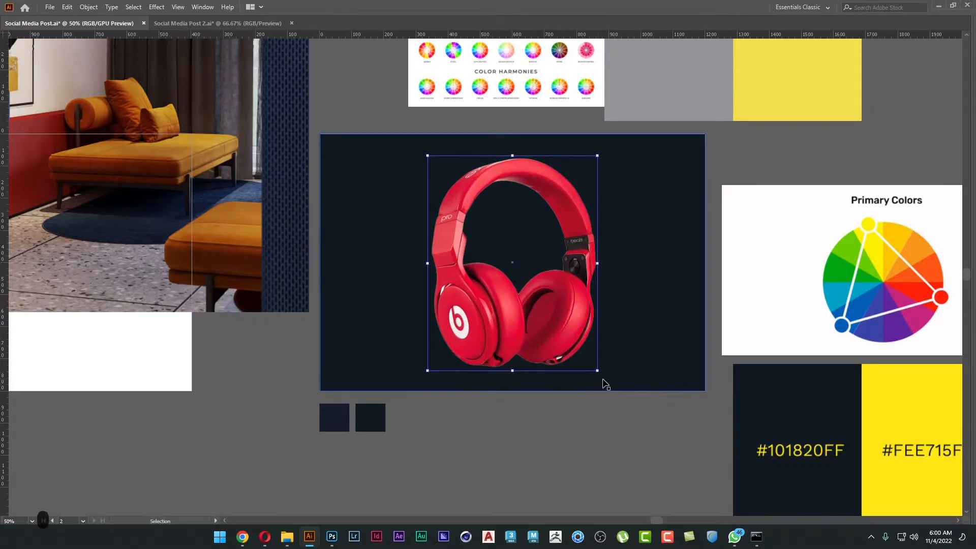
{"action": "left_click_drag", "start_coordinate": [601, 377], "coordinate": [620, 366]}
{"action": "left_click", "coordinate": [612, 421]}
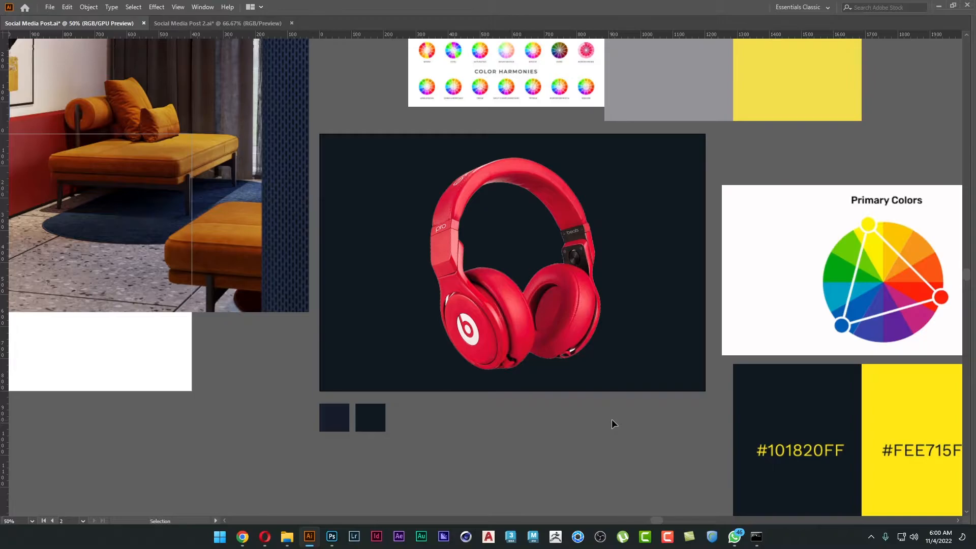
Place a duplicate of the tilted headphones outside the poster, beside the #101820FF and #FEE715FF combination.
{"action": "scroll", "coordinate": [610, 361], "scroll_direction": "down", "scroll_amount": 1}
{"action": "left_click_drag", "start_coordinate": [613, 364], "coordinate": [465, 330]}
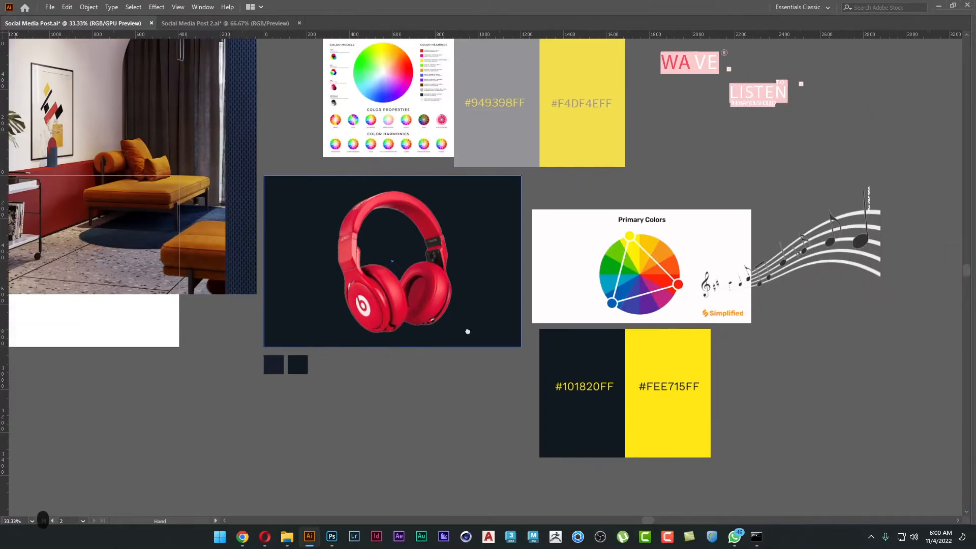
{"action": "left_click_drag", "start_coordinate": [396, 282], "coordinate": [856, 428]}
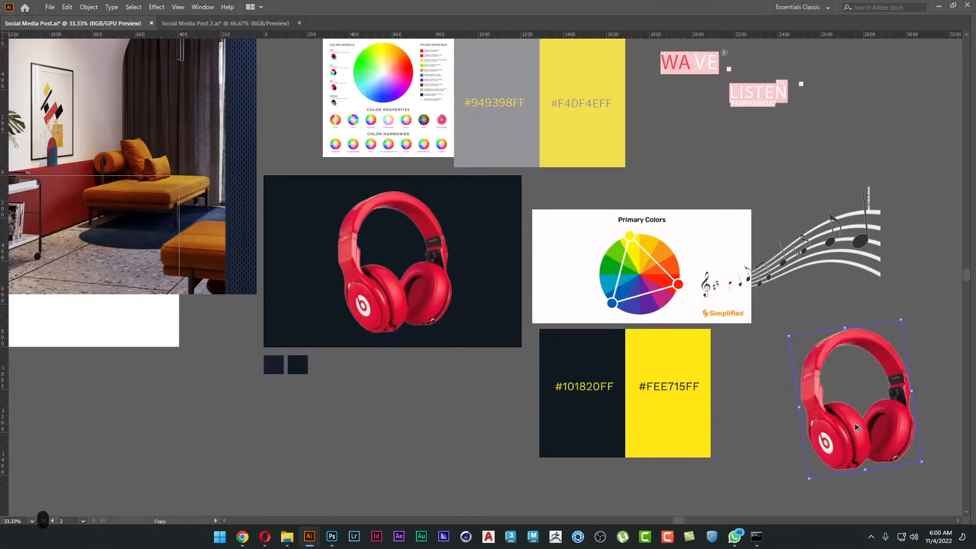
Scale up the poster's original headphones until they extend well beyond the artboard.
{"action": "scroll", "coordinate": [856, 429], "scroll_direction": "down", "scroll_amount": 4}
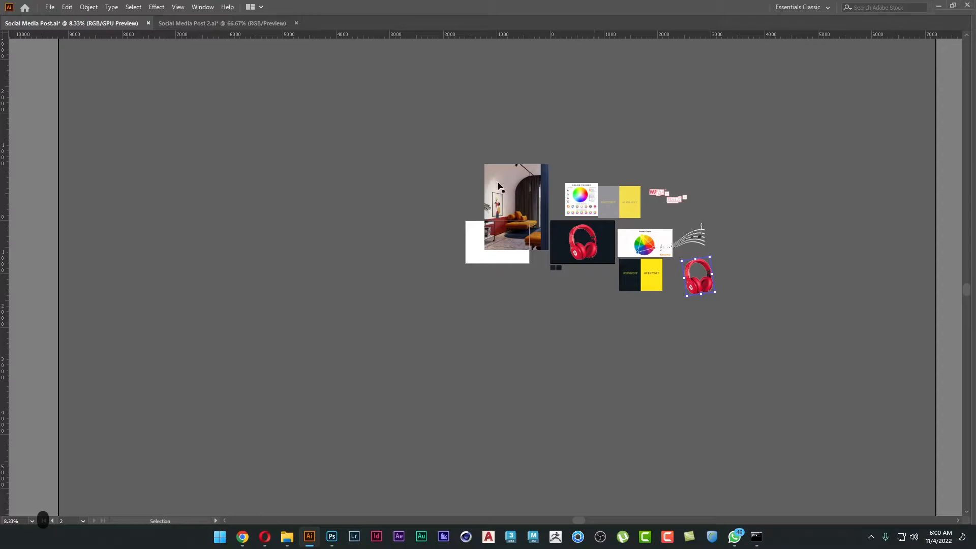
{"action": "scroll", "coordinate": [595, 248], "scroll_direction": "up", "scroll_amount": 5}
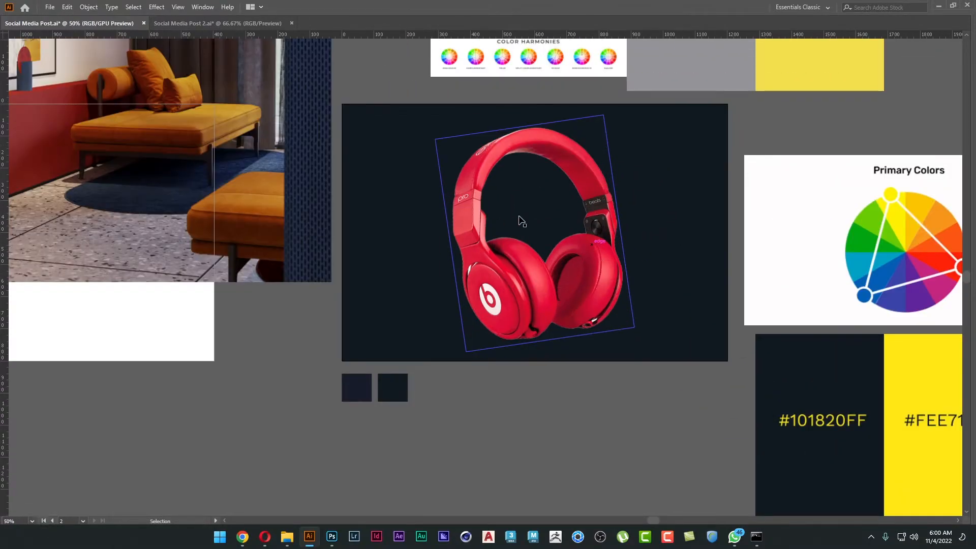
{"action": "scroll", "coordinate": [527, 233], "scroll_direction": "down", "scroll_amount": 1}
{"action": "left_click_drag", "start_coordinate": [527, 233], "coordinate": [399, 264]}
{"action": "left_click", "coordinate": [402, 268]}
{"action": "left_click_drag", "start_coordinate": [451, 186], "coordinate": [576, 47]}
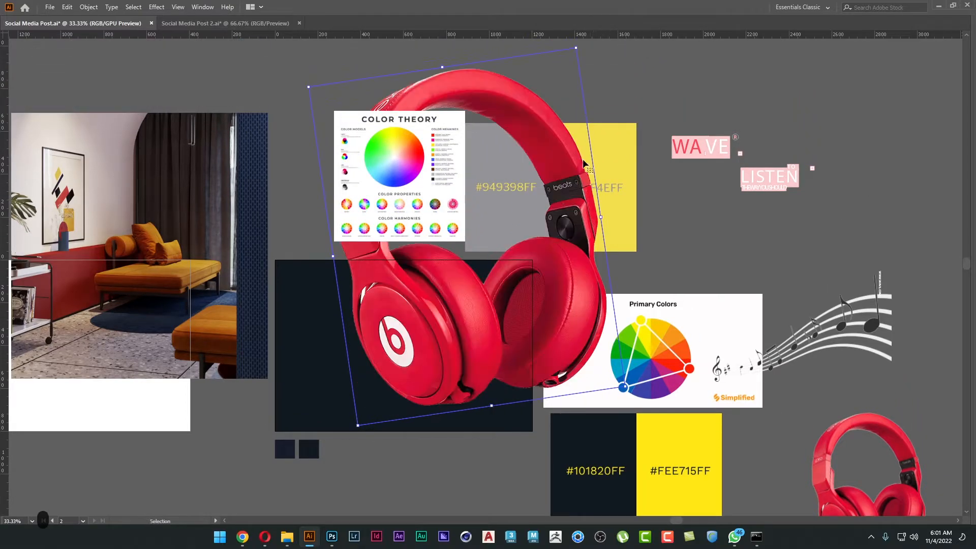
{"action": "left_click_drag", "start_coordinate": [569, 235], "coordinate": [583, 188]}
{"action": "left_click_drag", "start_coordinate": [582, 95], "coordinate": [600, 156]}
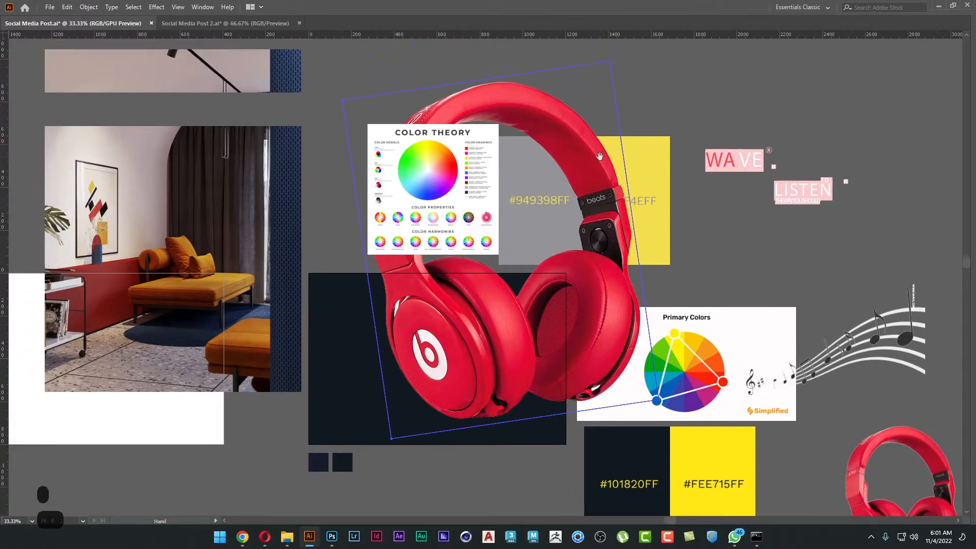
Scale down the poster's headphones and position them so only the headband and lower earcup extend past the dark background.
{"action": "left_click_drag", "start_coordinate": [610, 61], "coordinate": [552, 163]}
{"action": "left_click_drag", "start_coordinate": [614, 265], "coordinate": [660, 239]}
{"action": "left_click", "coordinate": [624, 253]}
{"action": "key", "text": "Tab"}
{"action": "key", "text": "Tab"}
{"action": "scroll", "coordinate": [511, 287], "scroll_direction": "up", "scroll_amount": 2}
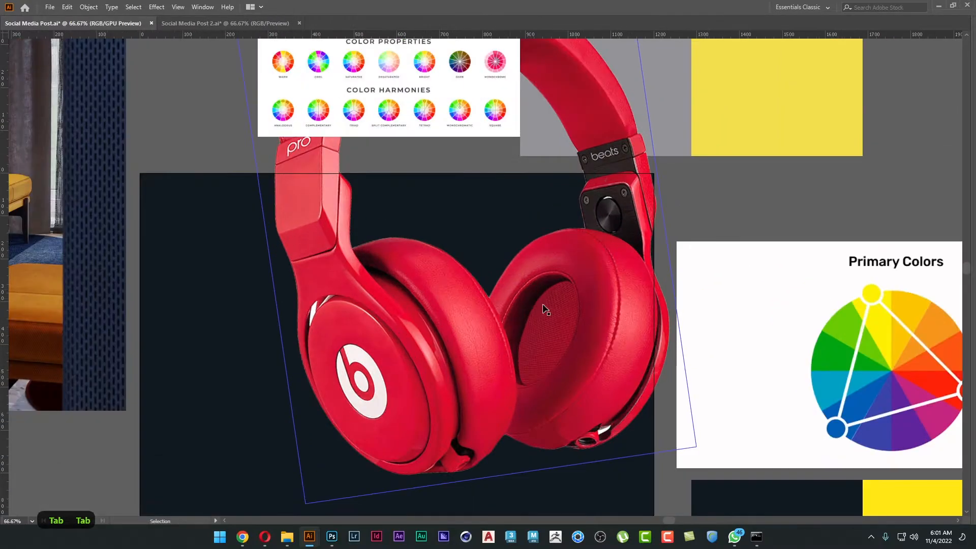
{"action": "left_click_drag", "start_coordinate": [539, 305], "coordinate": [570, 231]}
{"action": "left_click", "coordinate": [538, 284]}
{"action": "left_click_drag", "start_coordinate": [538, 294], "coordinate": [516, 308]}
{"action": "left_click", "coordinate": [656, 482]}
{"action": "key", "text": "Tab"}
{"action": "key", "text": "Tab"}
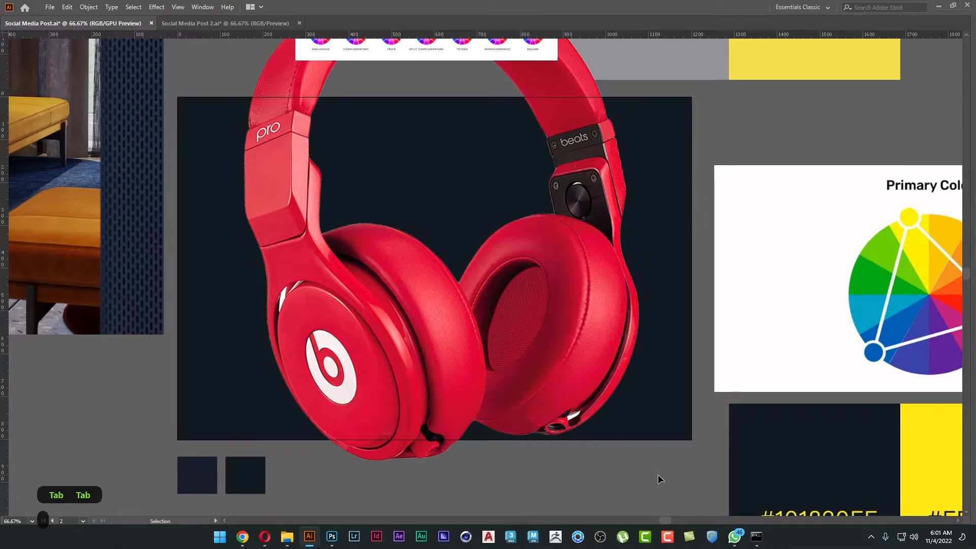
Duplicate the poster's dark background rectangle in place and bring the copy to the front of its layer.
{"action": "left_click", "coordinate": [678, 428]}
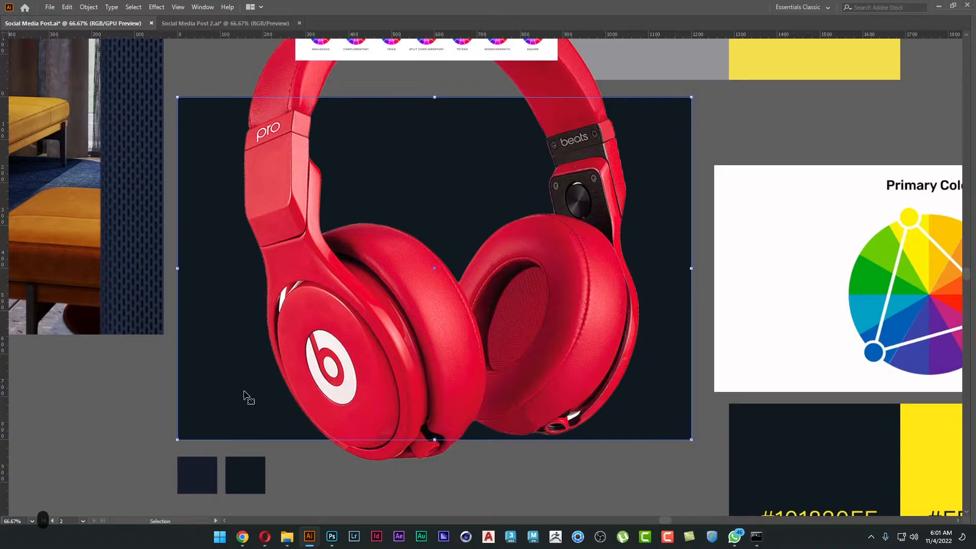
{"action": "key", "text": "ctrl+c"}
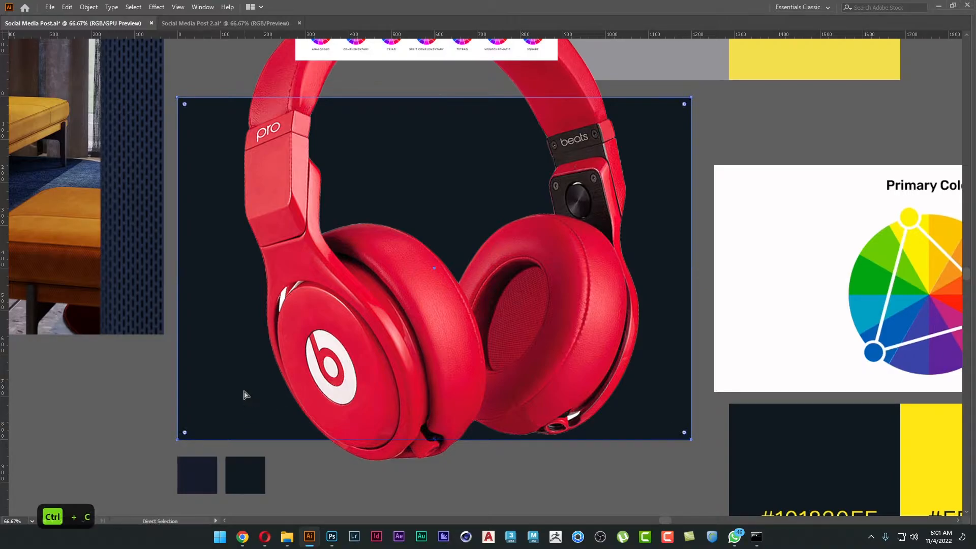
{"action": "key", "text": "ctrl+f"}
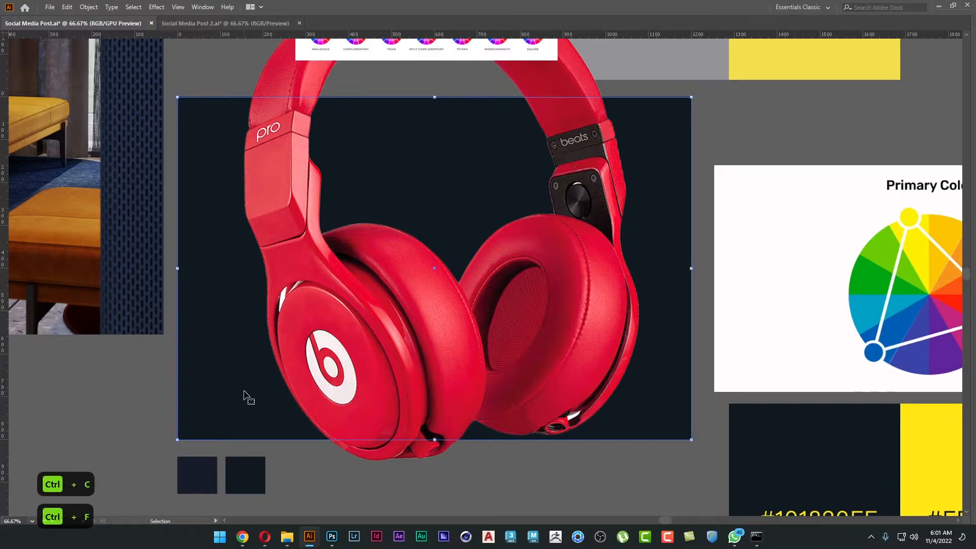
{"action": "right_click", "coordinate": [244, 391]}
{"action": "mouse_move", "coordinate": [330, 339]}
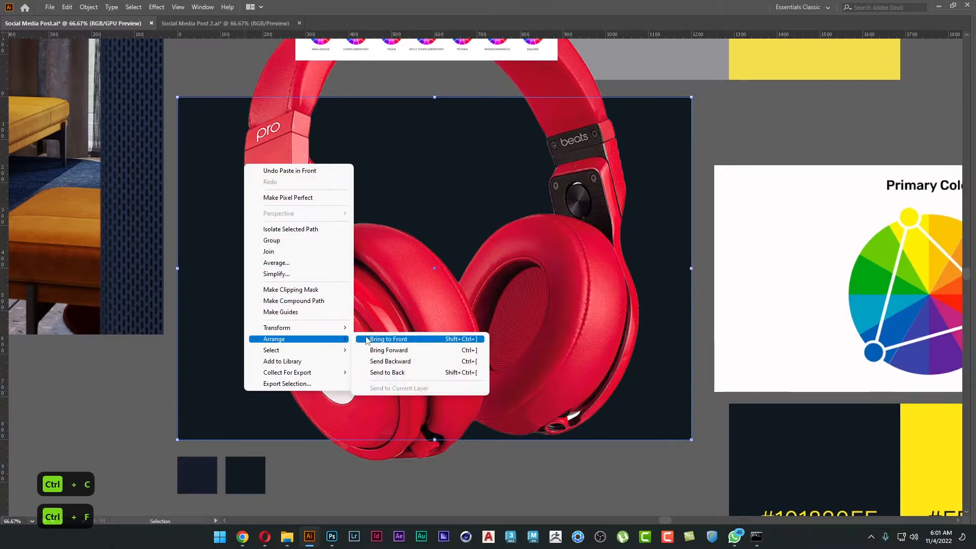
{"action": "left_click", "coordinate": [364, 339]}
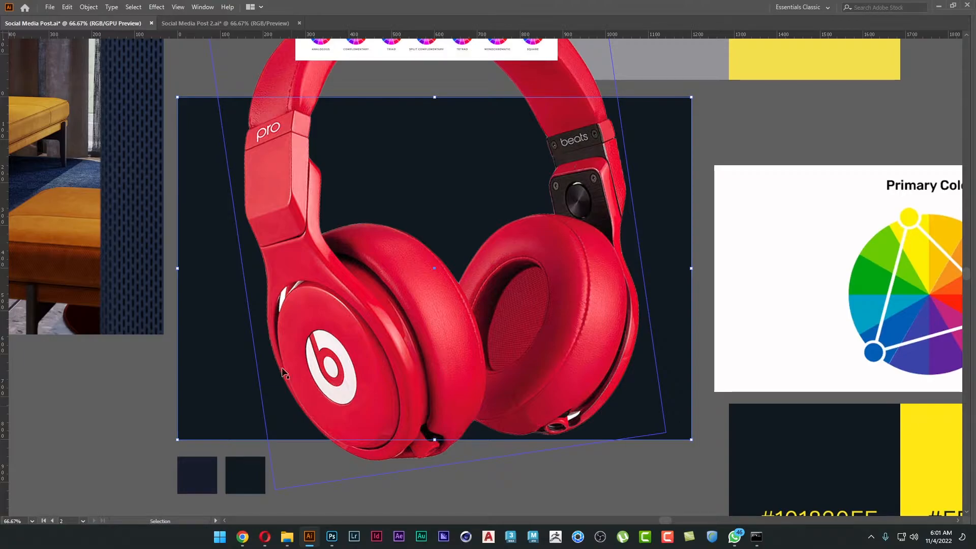
Move all the artwork in place onto Layer 4 and hide the remaining layers.
{"action": "key", "text": "F7"}
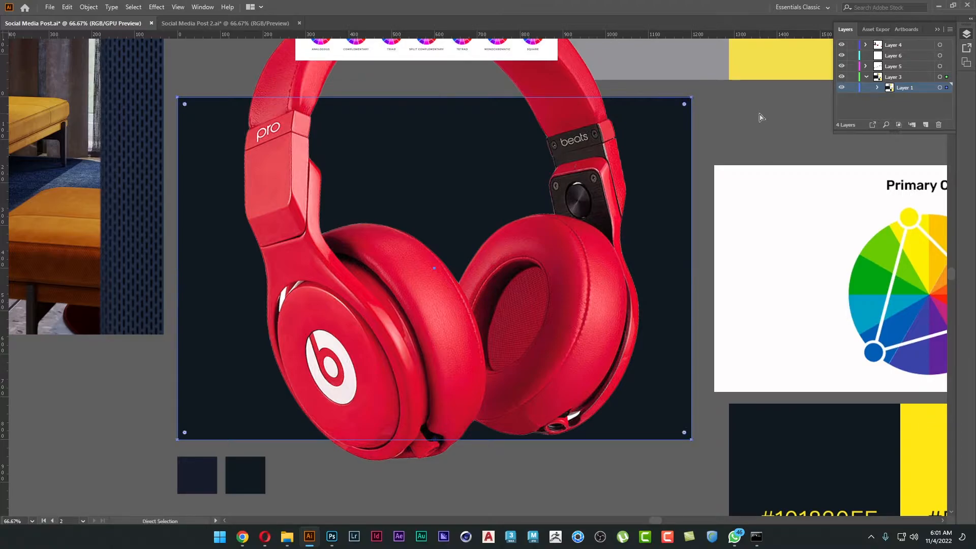
{"action": "key", "text": "ctrl+a"}
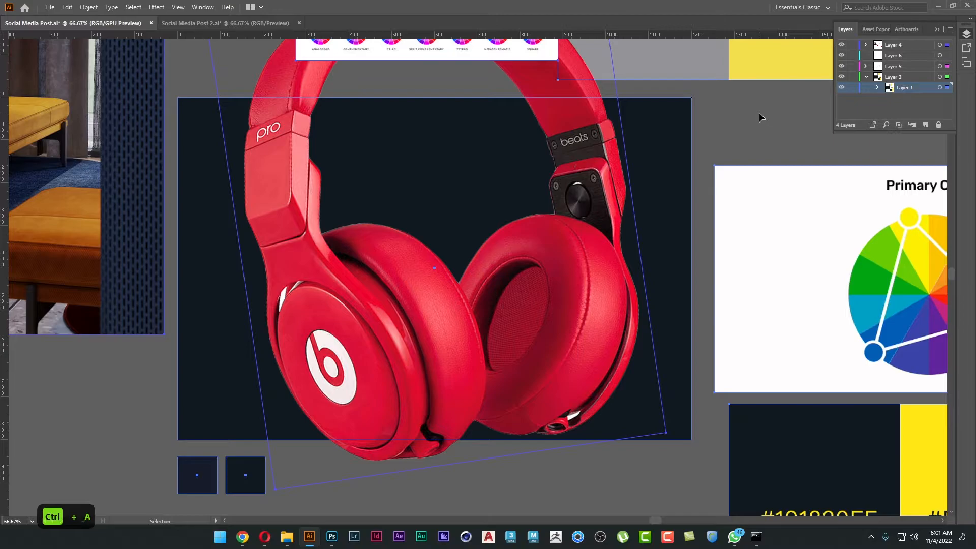
{"action": "key", "text": "ctrl+x"}
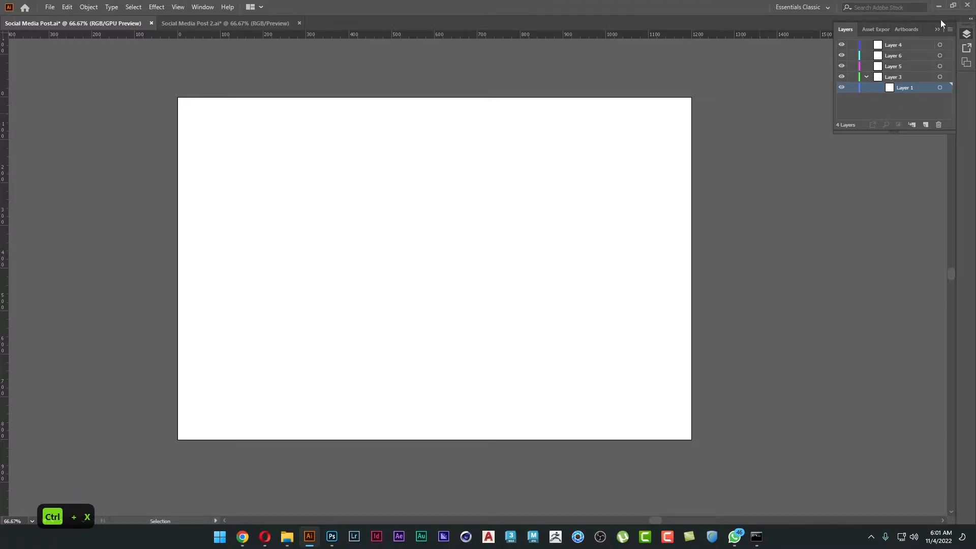
{"action": "left_click", "coordinate": [911, 43]}
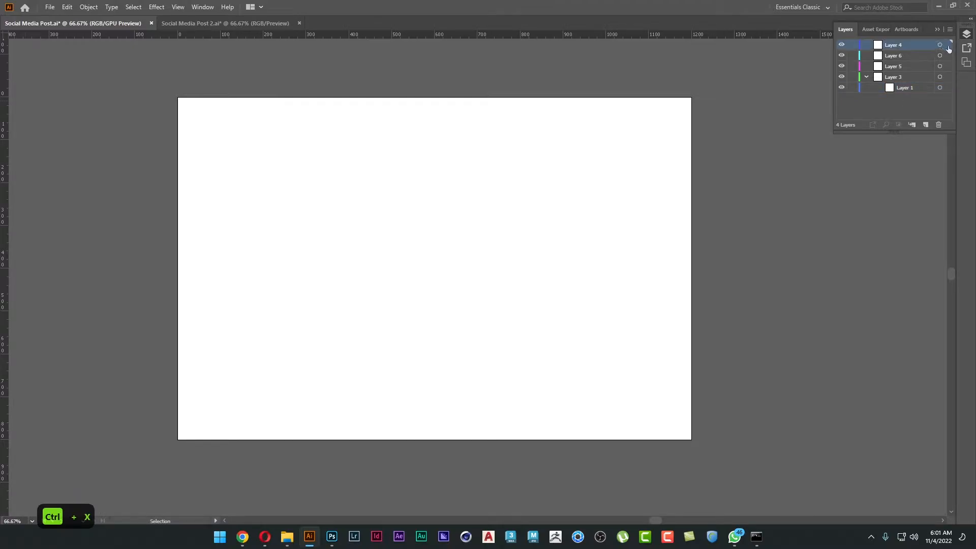
{"action": "key", "text": "ctrl+f"}
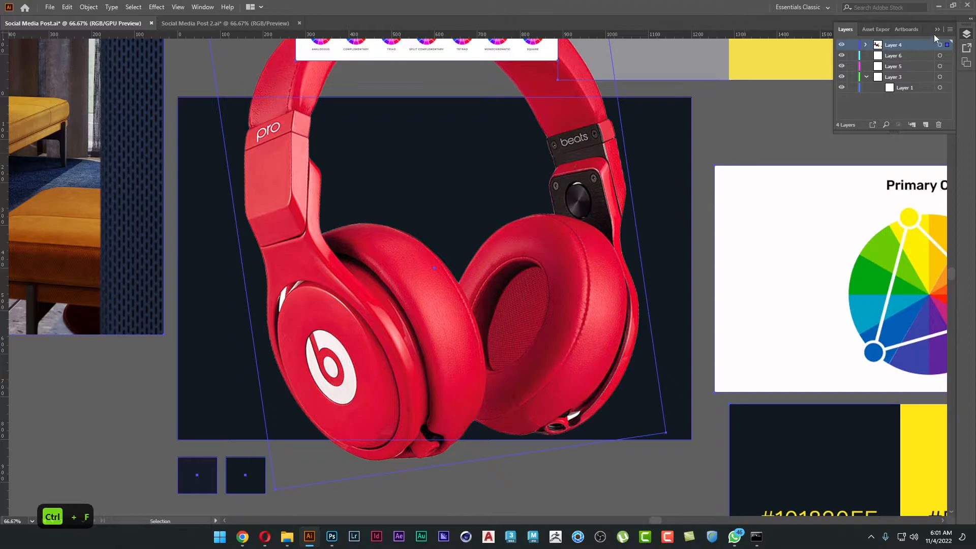
{"action": "left_click_drag", "start_coordinate": [842, 56], "coordinate": [842, 94]}
Bring the duplicate background rectangle in front of the headphones.
{"action": "left_click", "coordinate": [676, 142]}
{"action": "right_click", "coordinate": [672, 137]}
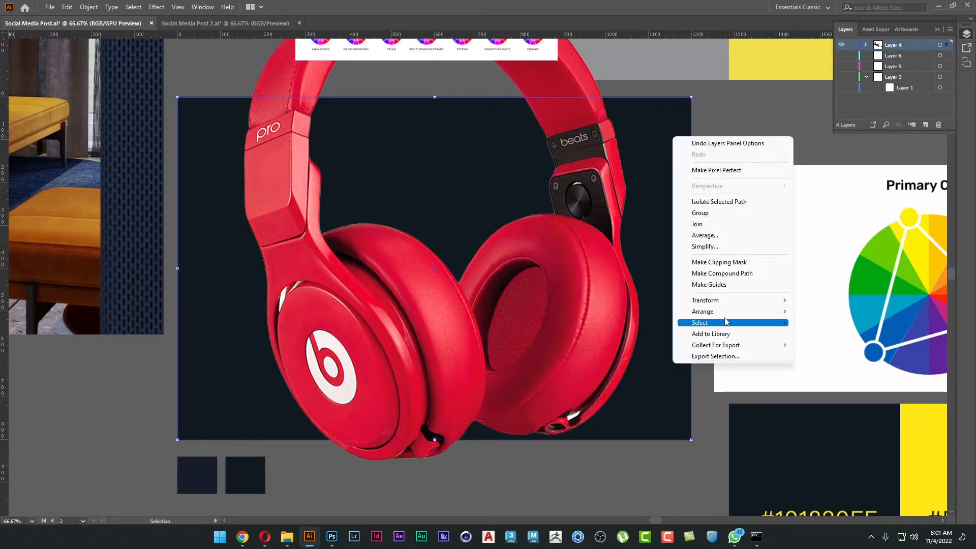
{"action": "mouse_move", "coordinate": [727, 311]}
{"action": "left_click", "coordinate": [809, 316]}
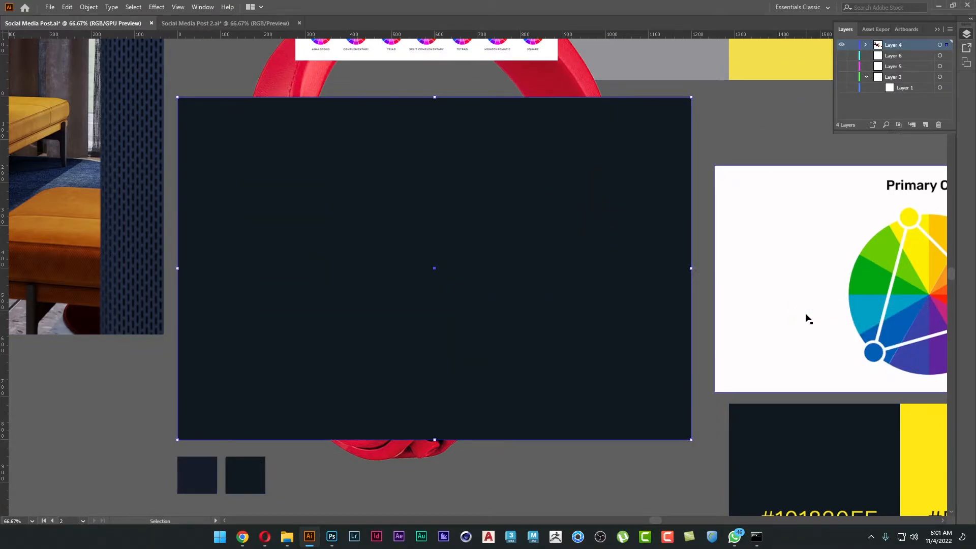
Clip the headphones to the poster area with a clipping mask made from the front rectangle.
{"action": "left_click_drag", "start_coordinate": [606, 249], "coordinate": [607, 270]}
{"action": "left_click", "coordinate": [576, 107], "text": "shift"}
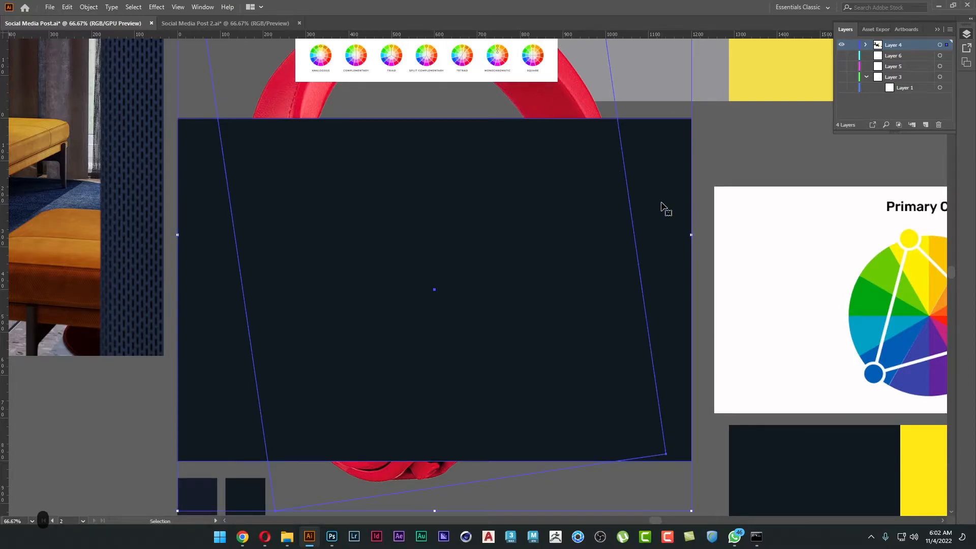
{"action": "right_click", "coordinate": [664, 209]}
{"action": "left_click", "coordinate": [712, 290]}
{"action": "left_click", "coordinate": [737, 160]}
{"action": "left_click_drag", "start_coordinate": [737, 160], "coordinate": [728, 136]}
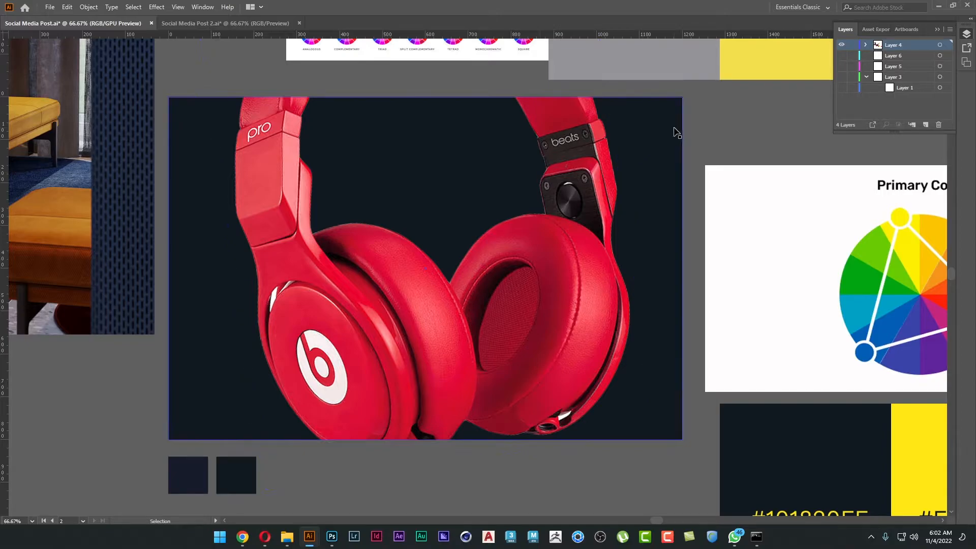
Shift the clipped headphones slightly up inside the mask and scale them down so more of the headband fits the poster.
{"action": "key", "text": "a"}
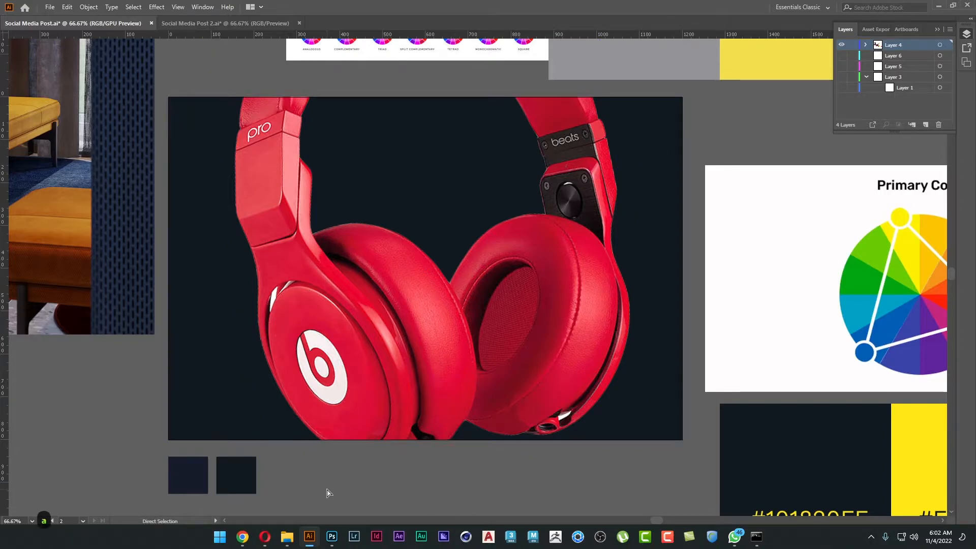
{"action": "mouse_move", "coordinate": [359, 320]}
{"action": "left_mouse_down"}
{"action": "mouse_move", "coordinate": [370, 294]}
{"action": "mouse_move", "coordinate": [418, 291]}
{"action": "mouse_move", "coordinate": [411, 327]}
{"action": "mouse_move", "coordinate": [356, 304]}
{"action": "mouse_move", "coordinate": [353, 318]}
{"action": "mouse_move", "coordinate": [362, 321]}
{"action": "left_mouse_up"}
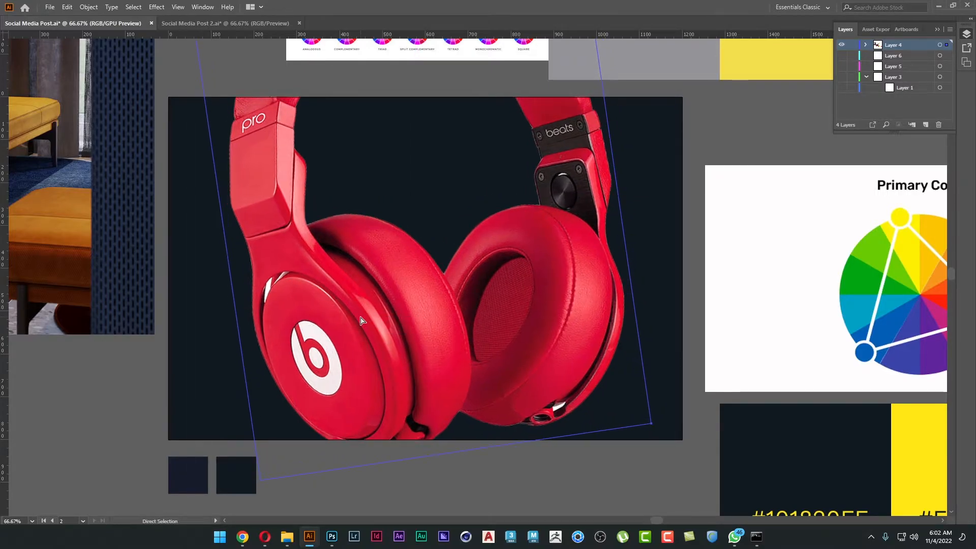
{"action": "key", "text": "v"}
{"action": "scroll", "coordinate": [386, 315], "scroll_direction": "up", "scroll_amount": 3}
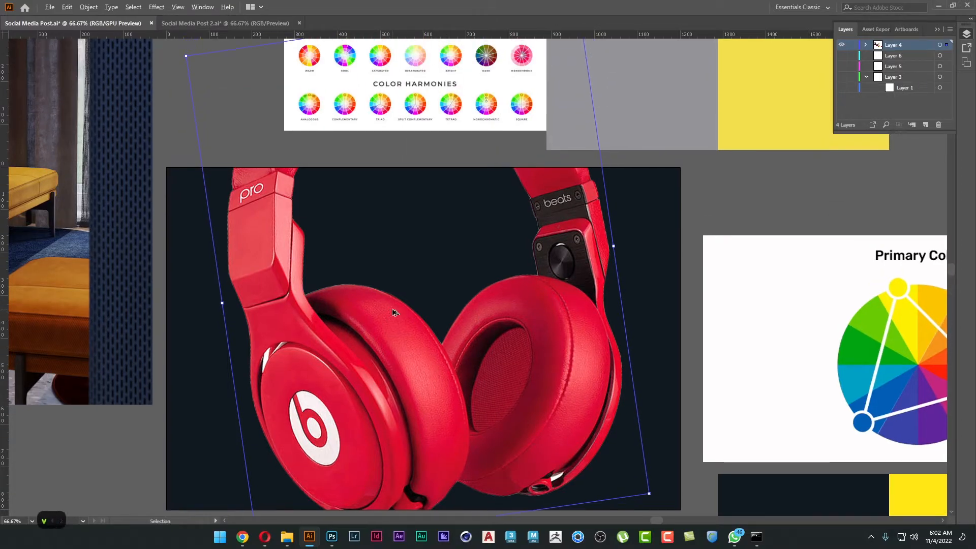
{"action": "scroll", "coordinate": [393, 312], "scroll_direction": "down", "scroll_amount": 1}
{"action": "left_click_drag", "start_coordinate": [385, 99], "coordinate": [391, 146]}
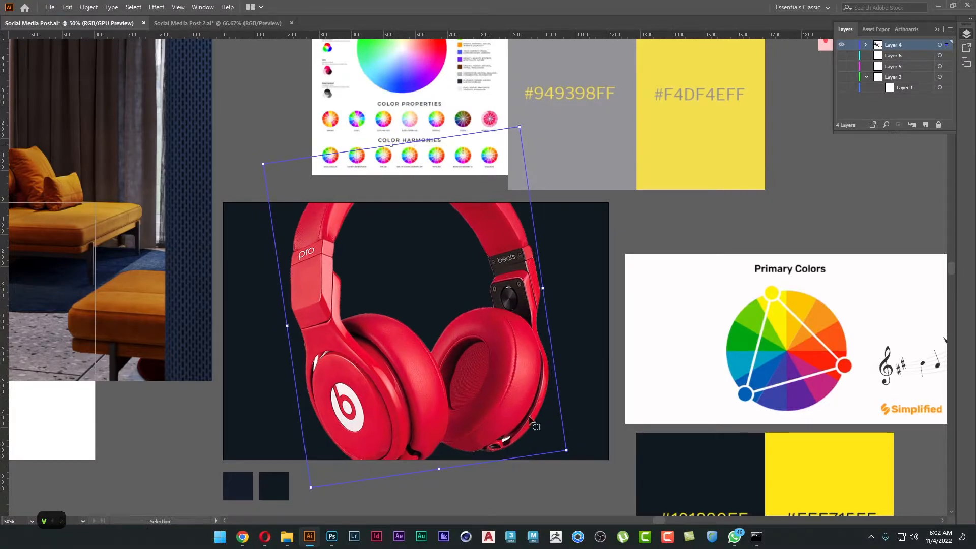
{"action": "left_click", "coordinate": [508, 502]}
Add the text "wave" below the existing WAVE logo outside the poster and enlarge it to about 95 pt.
{"action": "scroll", "coordinate": [507, 498], "scroll_direction": "down", "scroll_amount": 1}
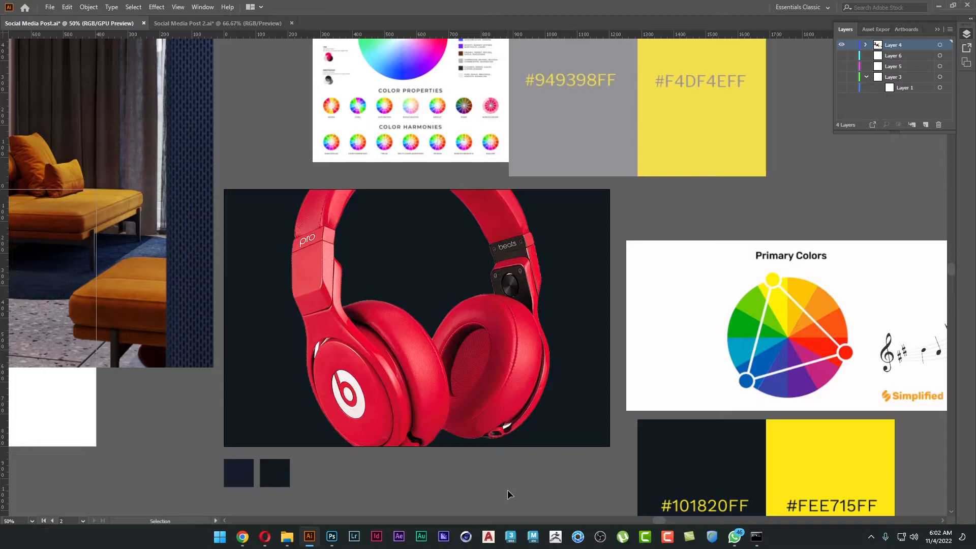
{"action": "left_click_drag", "start_coordinate": [508, 489], "coordinate": [520, 489]}
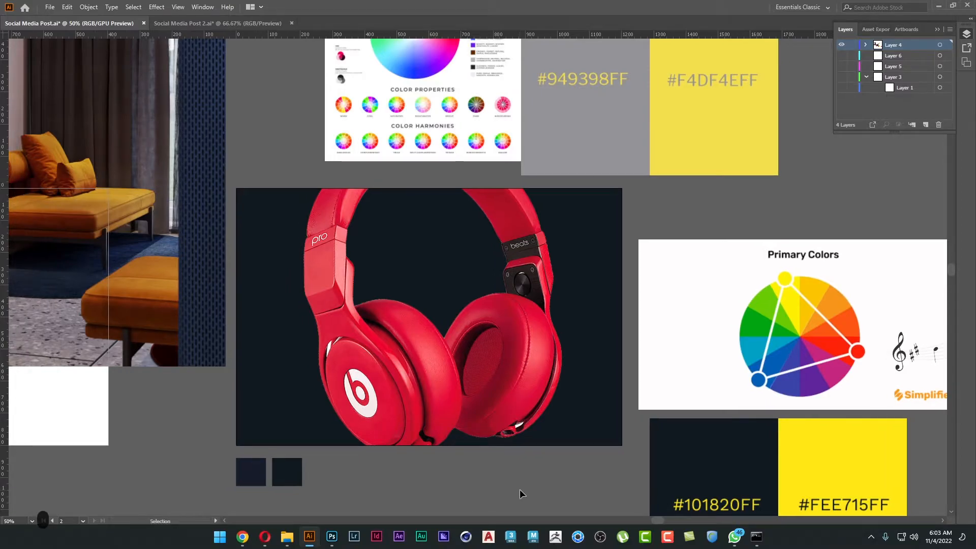
{"action": "scroll", "coordinate": [643, 279], "scroll_direction": "down", "scroll_amount": 1}
{"action": "left_click_drag", "start_coordinate": [823, 88], "coordinate": [572, 205]}
{"action": "scroll", "coordinate": [572, 208], "scroll_direction": "up", "scroll_amount": 4}
{"action": "left_click", "coordinate": [446, 278]}
{"action": "left_click", "coordinate": [508, 303], "text": "shift"}
{"action": "left_click_drag", "start_coordinate": [468, 311], "coordinate": [550, 234]}
{"action": "key", "text": "t"}
{"action": "left_click", "coordinate": [381, 399]}
{"action": "type", "text": "wave"}
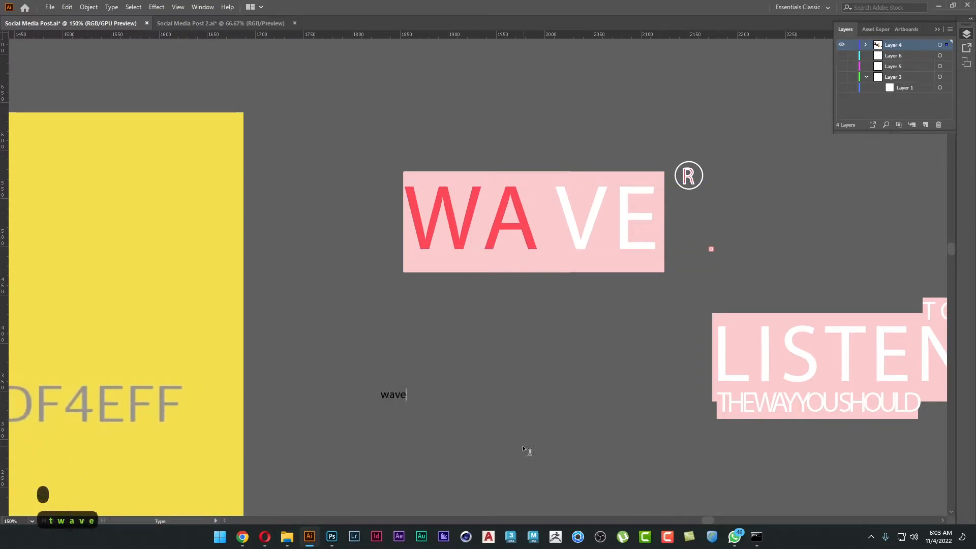
{"action": "key", "text": "Escape"}
{"action": "left_click_drag", "start_coordinate": [406, 400], "coordinate": [611, 489]}
Place the "wave" text on the poster inside the headband and color it with red sampled from the headphones.
{"action": "left_click_drag", "start_coordinate": [518, 401], "coordinate": [684, 170]}
{"action": "scroll", "coordinate": [671, 209], "scroll_direction": "down", "scroll_amount": 2}
{"action": "left_click_drag", "start_coordinate": [682, 208], "coordinate": [763, 145]}
{"action": "left_click_drag", "start_coordinate": [763, 147], "coordinate": [157, 375]}
{"action": "left_click_drag", "start_coordinate": [230, 374], "coordinate": [468, 303]}
{"action": "key", "text": "i"}
{"action": "left_click", "coordinate": [397, 394]}
{"action": "key", "text": "v"}
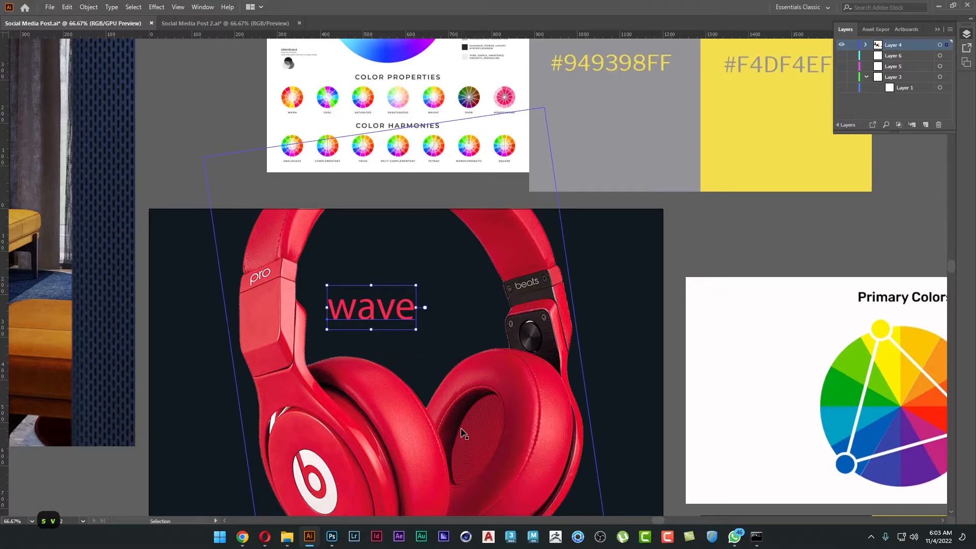
Set the "wave" text to All Caps.
{"action": "key", "text": "a"}
{"action": "key", "text": "v"}
{"action": "key", "text": "ctrl+t"}
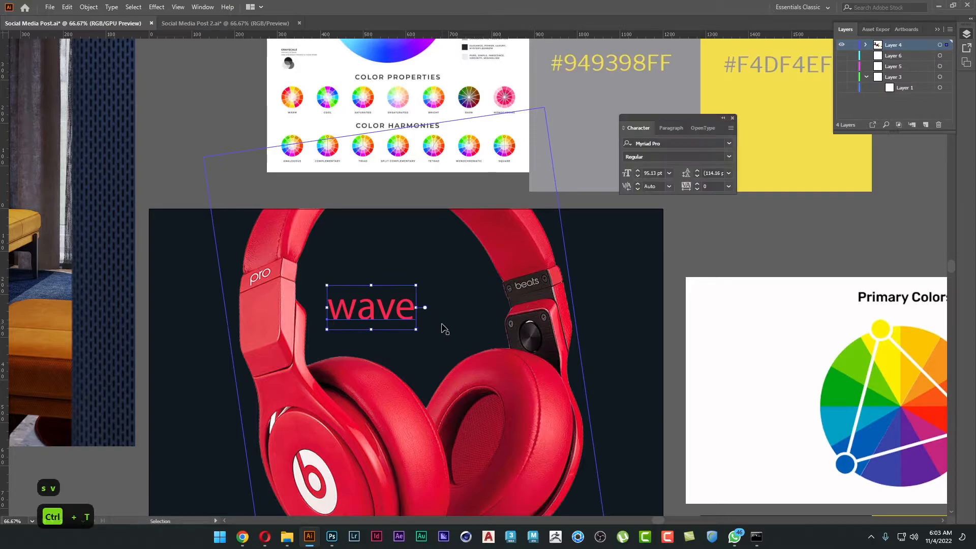
{"action": "left_click", "coordinate": [624, 130]}
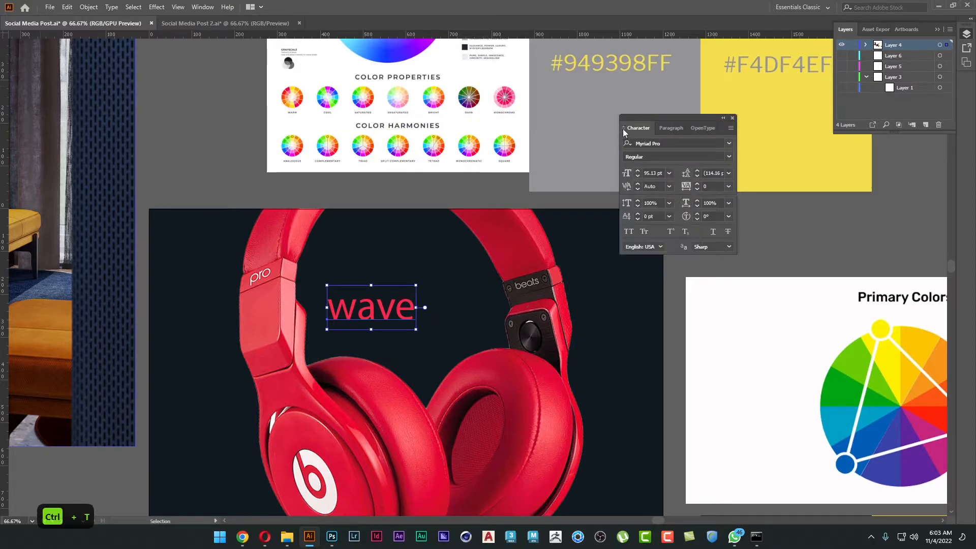
{"action": "left_click", "coordinate": [630, 232]}
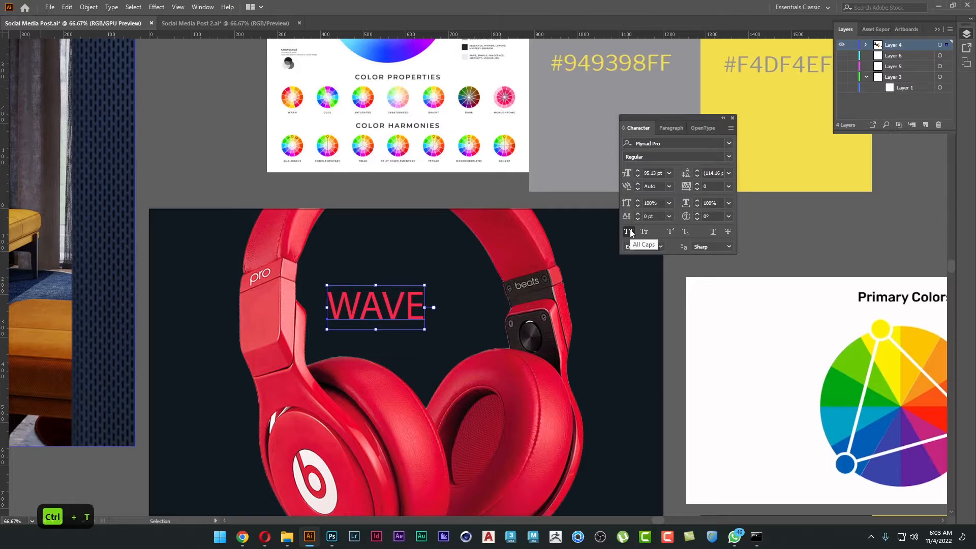
Search the available fonts for "pop" and "lemo" for the WAVE text, and leave the search without choosing one.
{"action": "left_click_drag", "start_coordinate": [446, 373], "coordinate": [444, 289]}
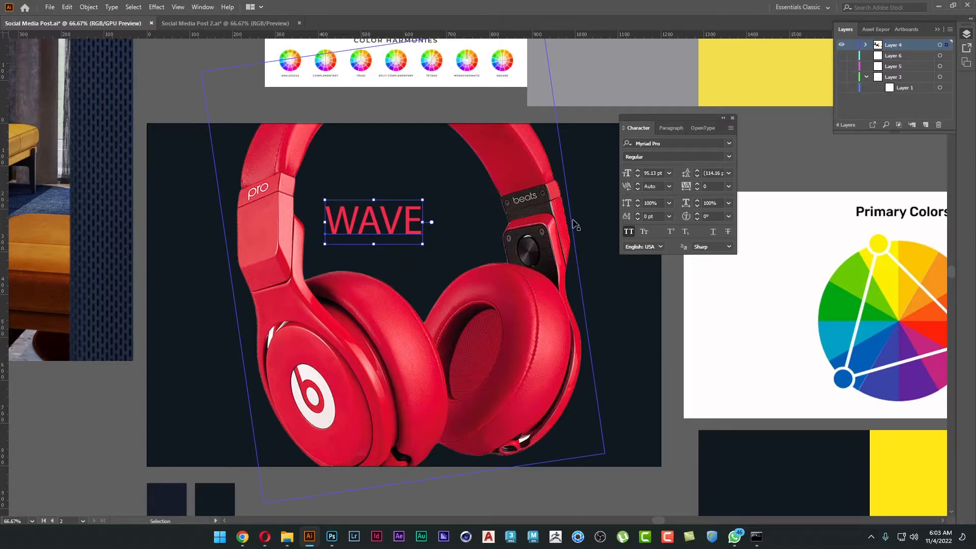
{"action": "left_click", "coordinate": [699, 145]}
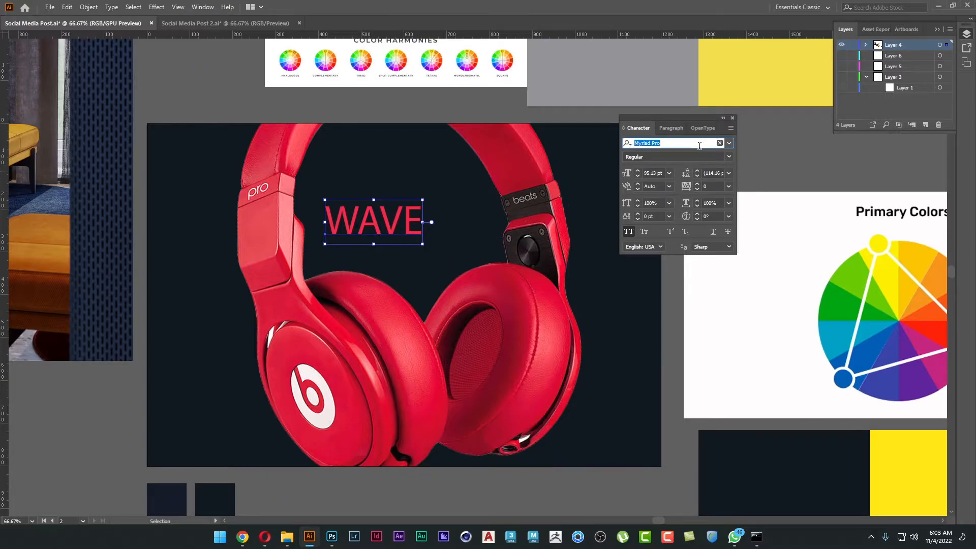
{"action": "type", "text": "pop"}
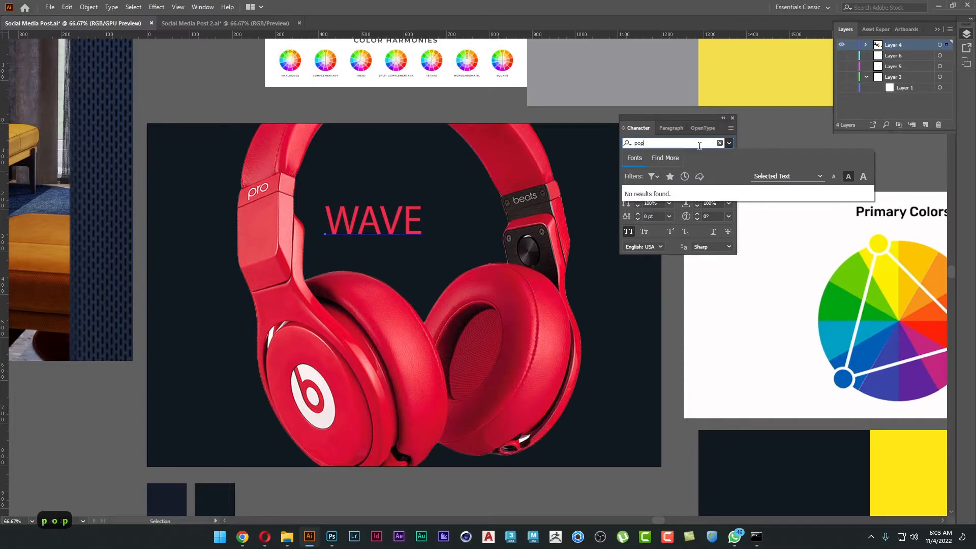
{"action": "key", "text": "ctrl+a"}
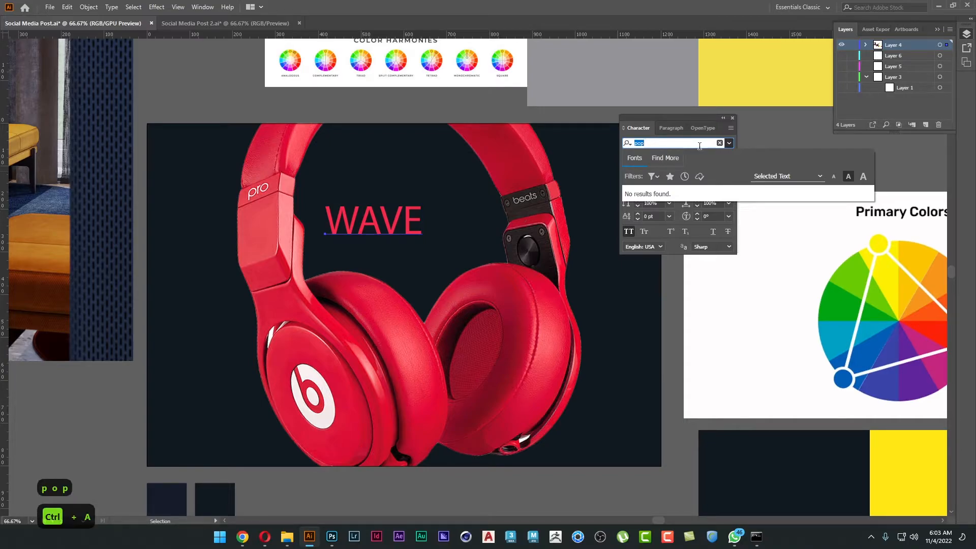
{"action": "type", "text": "lemo"}
{"action": "key", "text": "ctrl+a"}
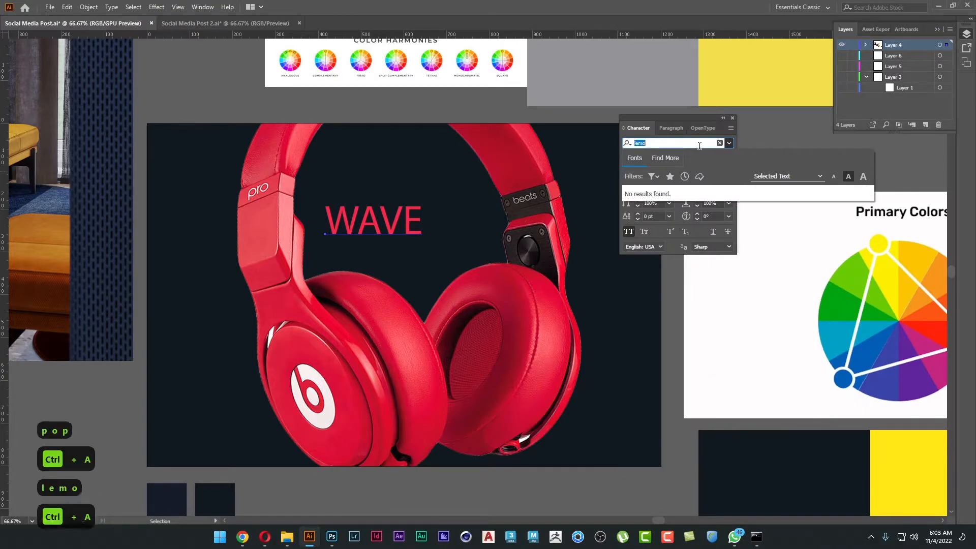
{"action": "key", "text": "BackSpace"}
{"action": "key", "text": "Escape"}
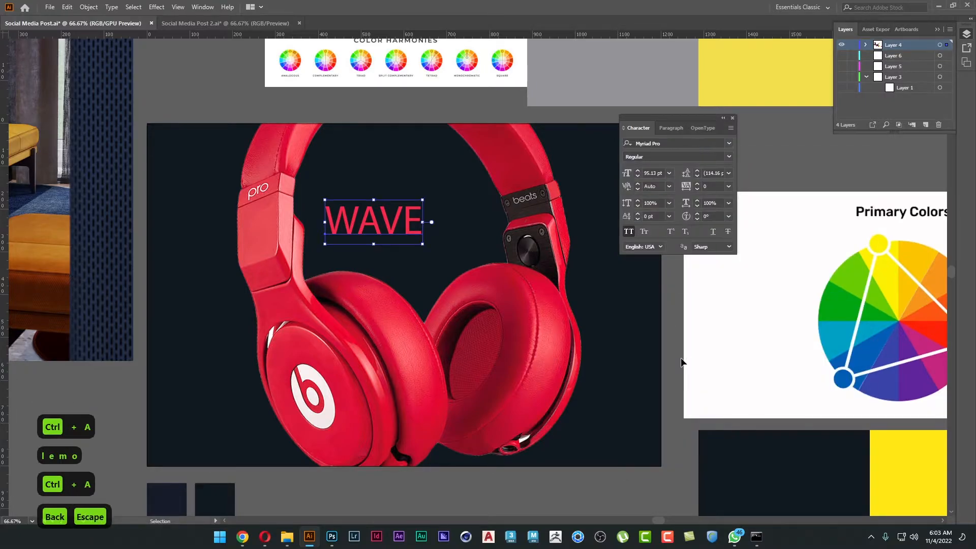
Switch to Chrome and search Google for "bebas neue font family".
{"action": "left_click", "coordinate": [679, 376]}
{"action": "mouse_move", "coordinate": [251, 539]}
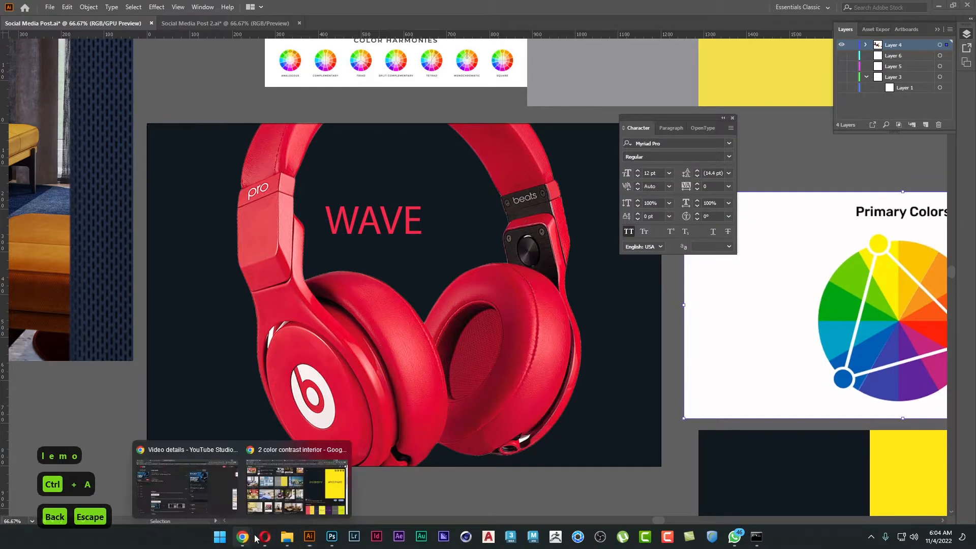
{"action": "left_click", "coordinate": [300, 480]}
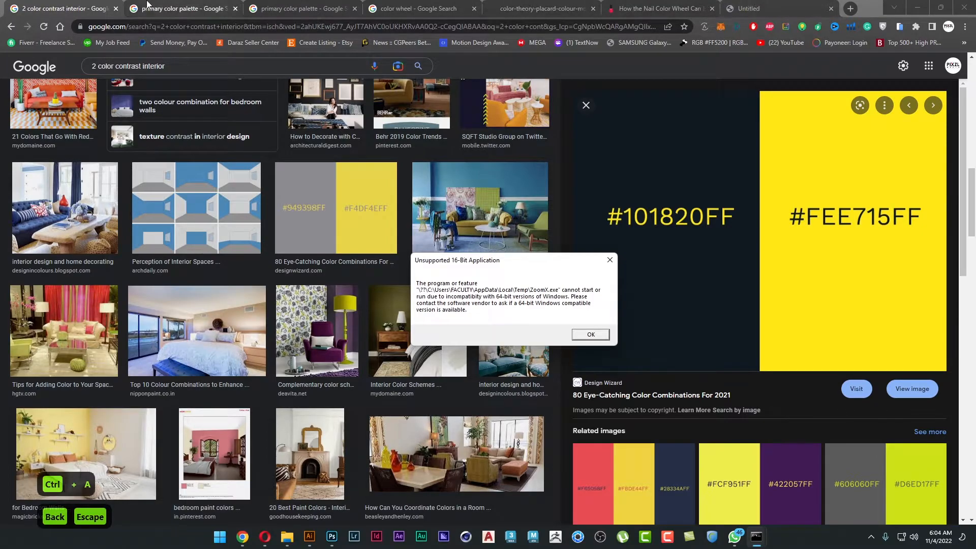
{"action": "left_click", "coordinate": [120, 6]}
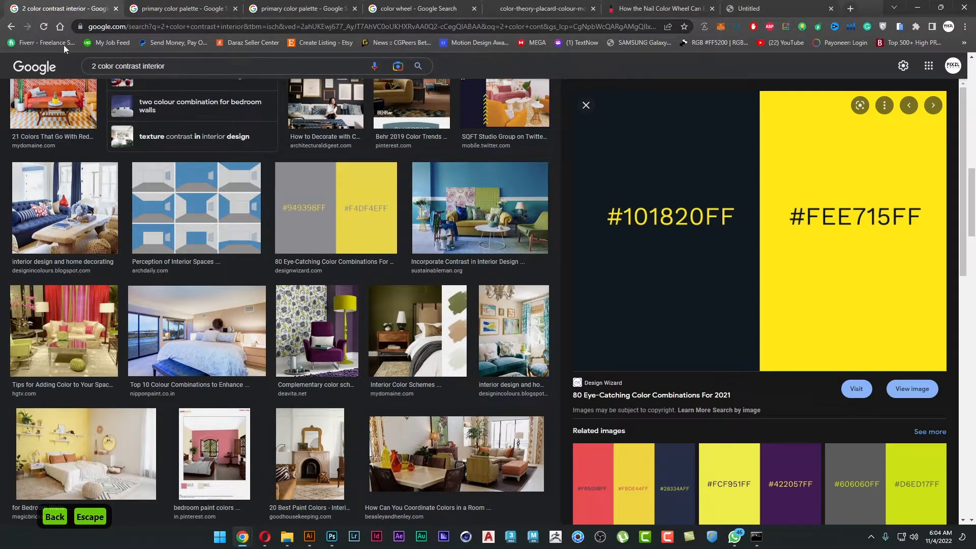
{"action": "left_click", "coordinate": [35, 73]}
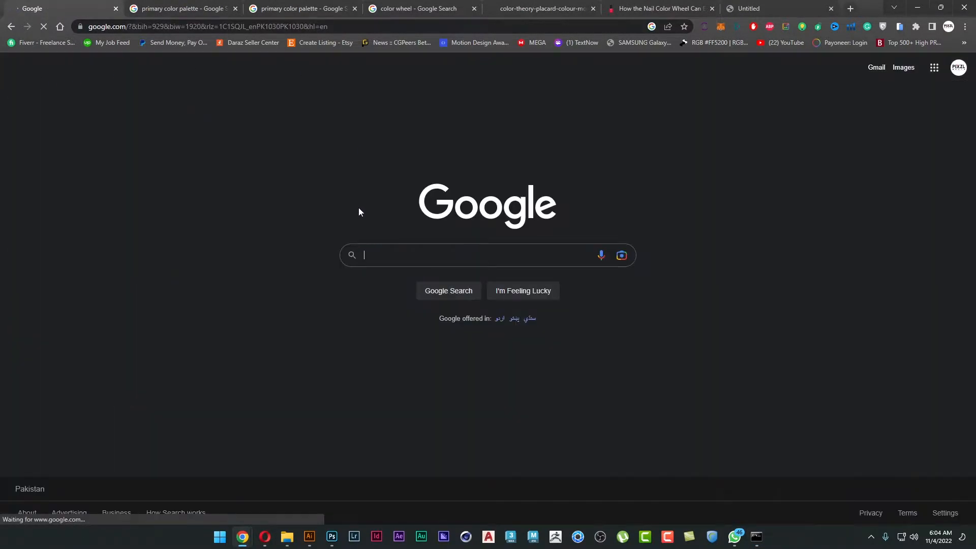
{"action": "left_click", "coordinate": [394, 259]}
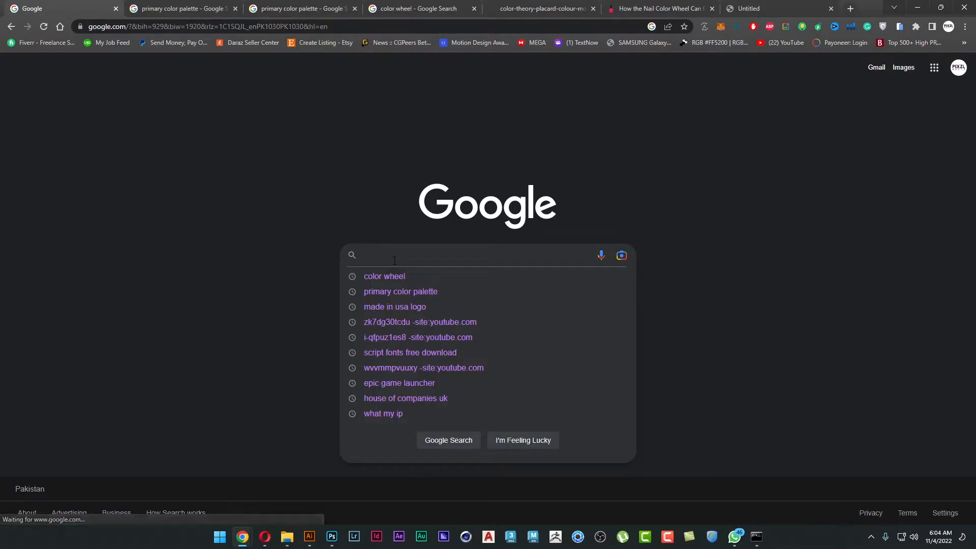
{"action": "type", "text": "beba"}
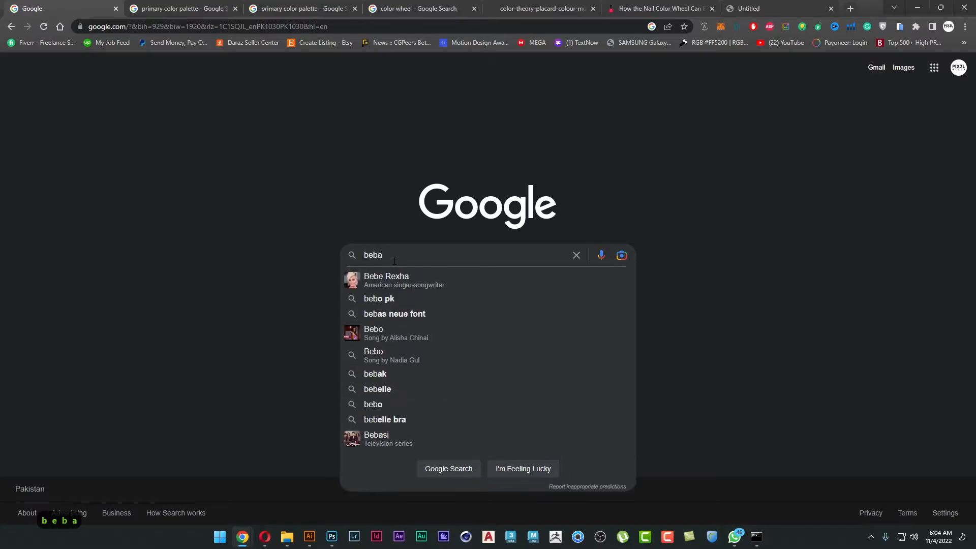
{"action": "type", "text": "s neue"}
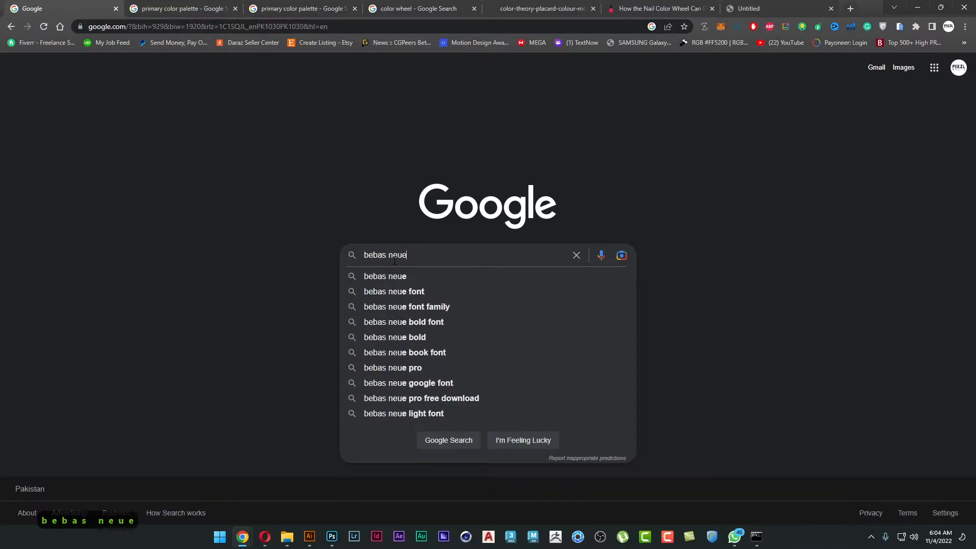
{"action": "key", "text": "Down"}
{"action": "key", "text": "Down"}
{"action": "key", "text": "Down"}
{"action": "key", "text": "Return"}
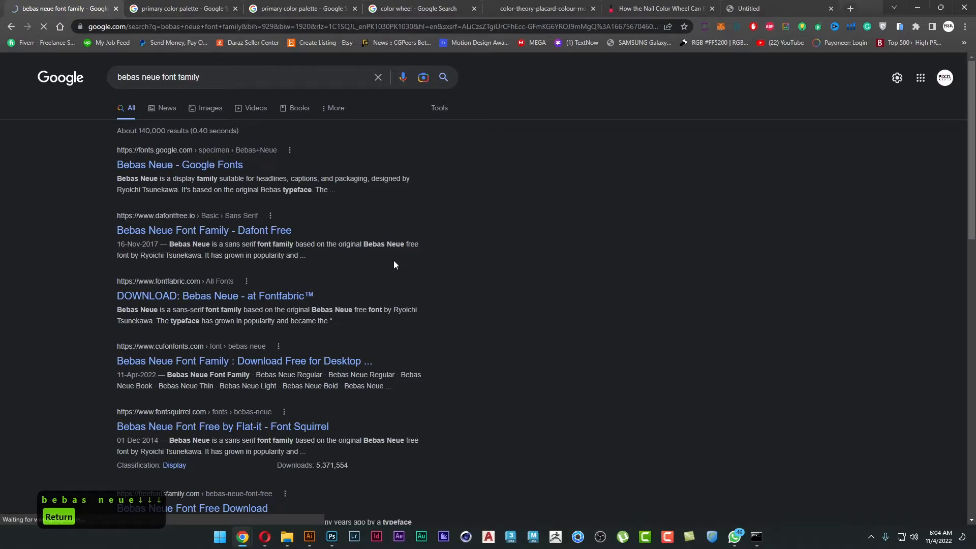
Search Google for "best fonts for product" in the neighbouring tab that shows the primary color palette.
{"action": "key", "text": "ctrl+Tab"}
{"action": "key", "text": "alt+d"}
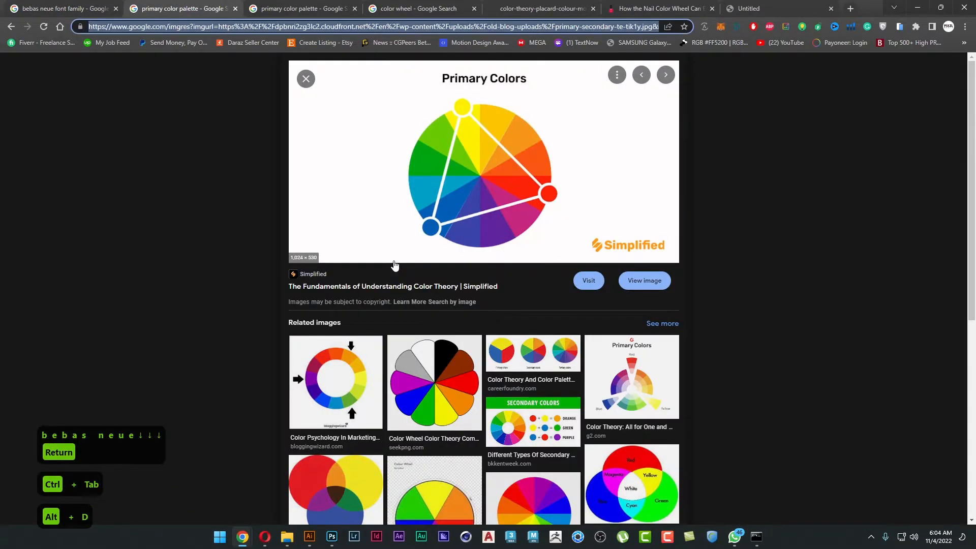
{"action": "type", "text": "best fonts"}
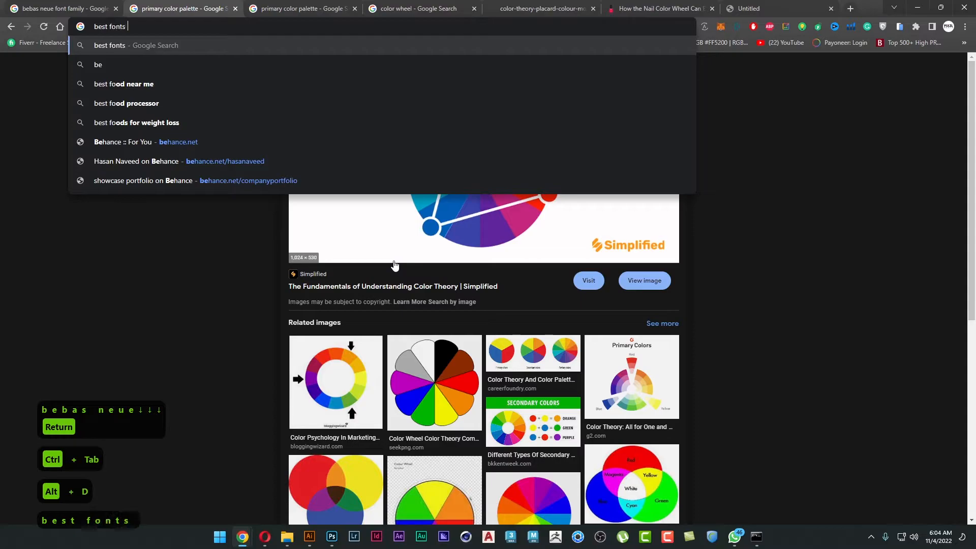
{"action": "type", "text": " for pro"}
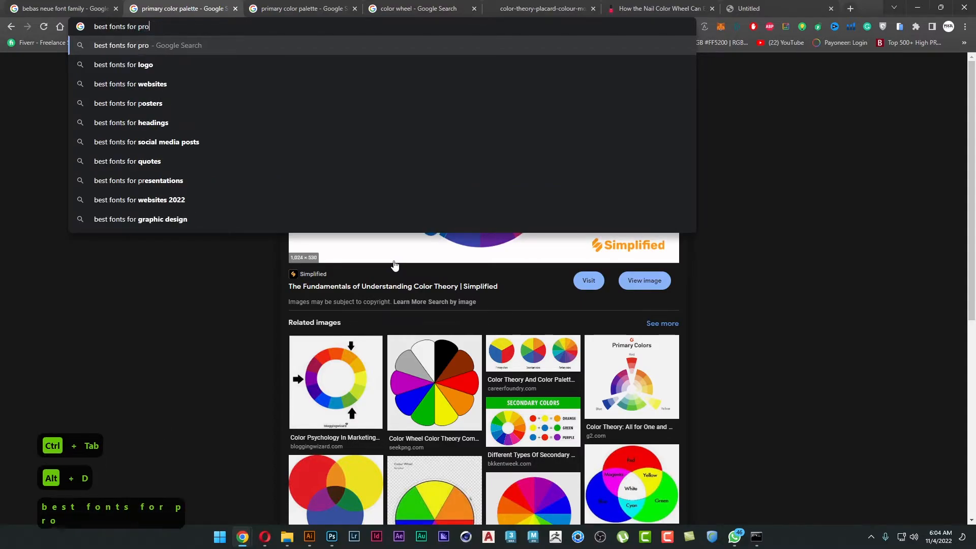
{"action": "type", "text": "duct"}
{"action": "key", "text": "Return"}
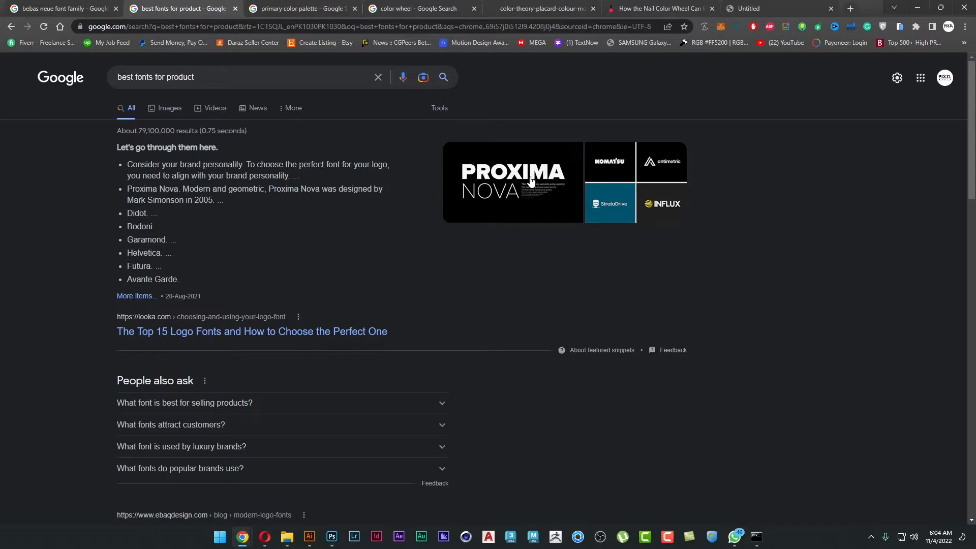
Search for "proxima font family free download" in a new browser tab.
{"action": "key", "text": "ctrl+t"}
{"action": "type", "text": "proxima"}
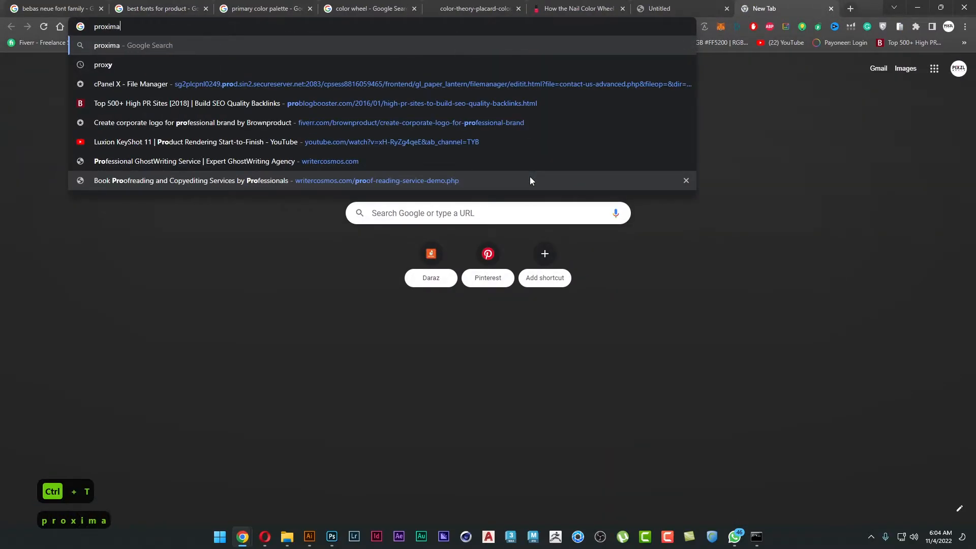
{"action": "type", "text": " font family free download"}
{"action": "key", "text": "Return"}
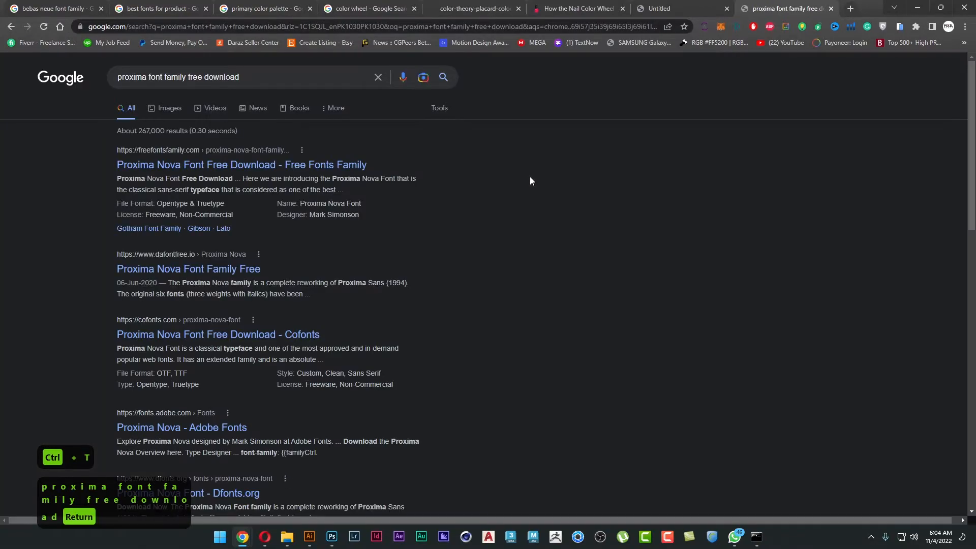
Open the Free Fonts Family result for Proxima Nova and download the font archive from that page.
{"action": "left_click", "coordinate": [182, 171]}
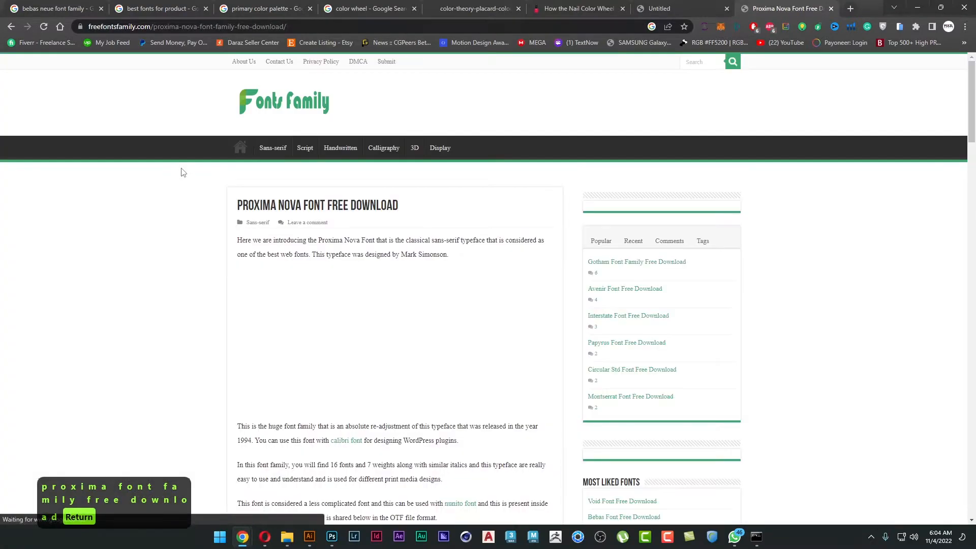
{"action": "scroll", "coordinate": [201, 356], "scroll_direction": "down", "scroll_amount": 5}
{"action": "scroll", "coordinate": [202, 356], "scroll_direction": "down", "scroll_amount": 5}
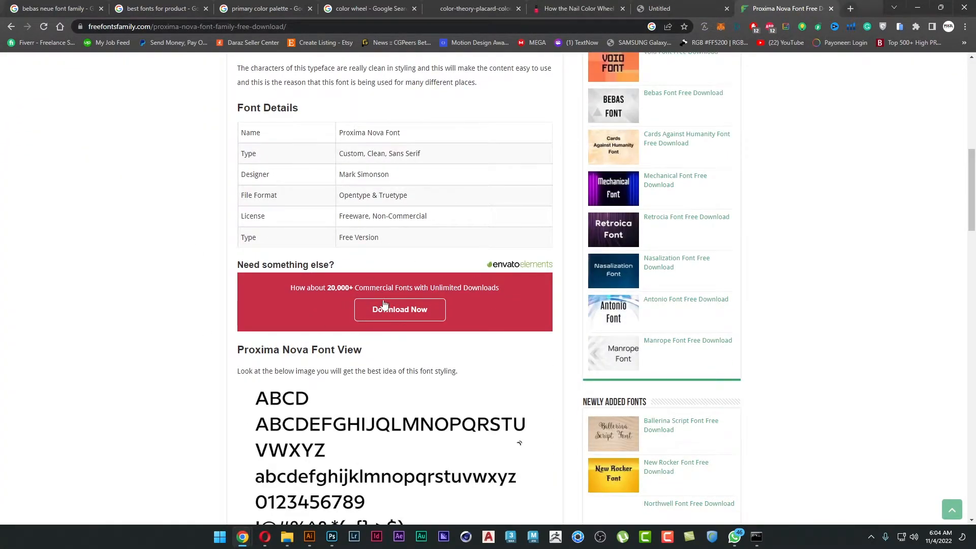
{"action": "scroll", "coordinate": [220, 356], "scroll_direction": "down", "scroll_amount": 5}
{"action": "scroll", "coordinate": [219, 356], "scroll_direction": "down", "scroll_amount": 10}
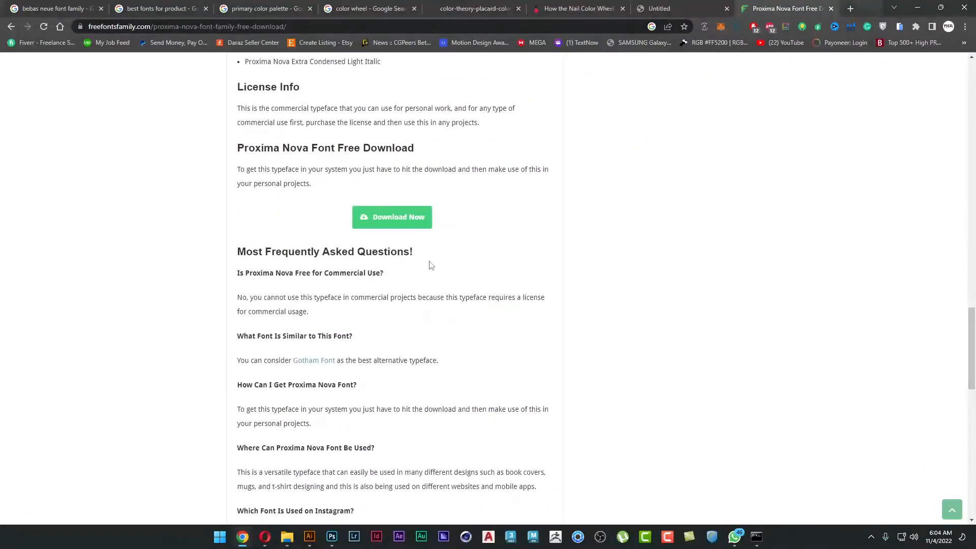
{"action": "left_click", "coordinate": [427, 226]}
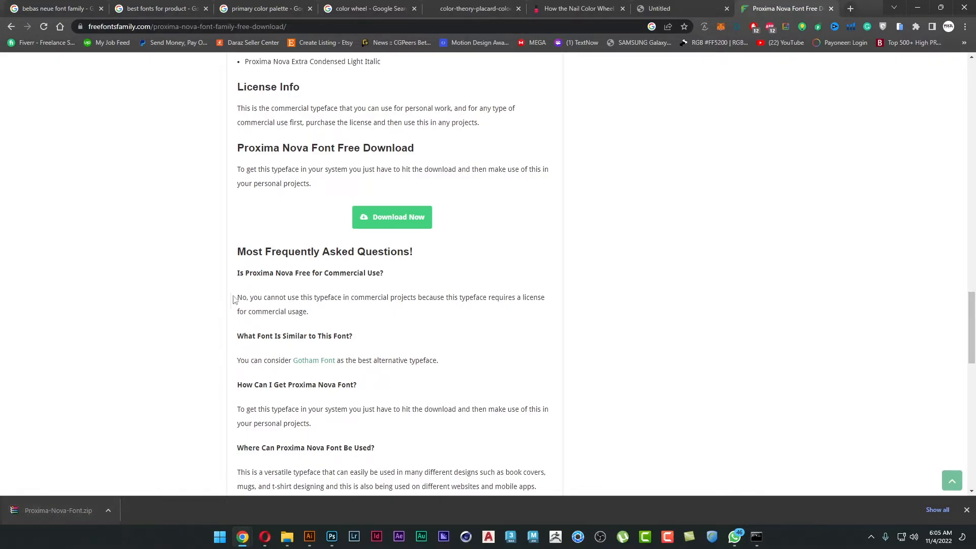
Show the downloaded Proxima-Nova-Font archive in its folder and extract it to a Proxima-Nova-Font subfolder.
{"action": "left_click", "coordinate": [108, 510]}
{"action": "left_click", "coordinate": [154, 474]}
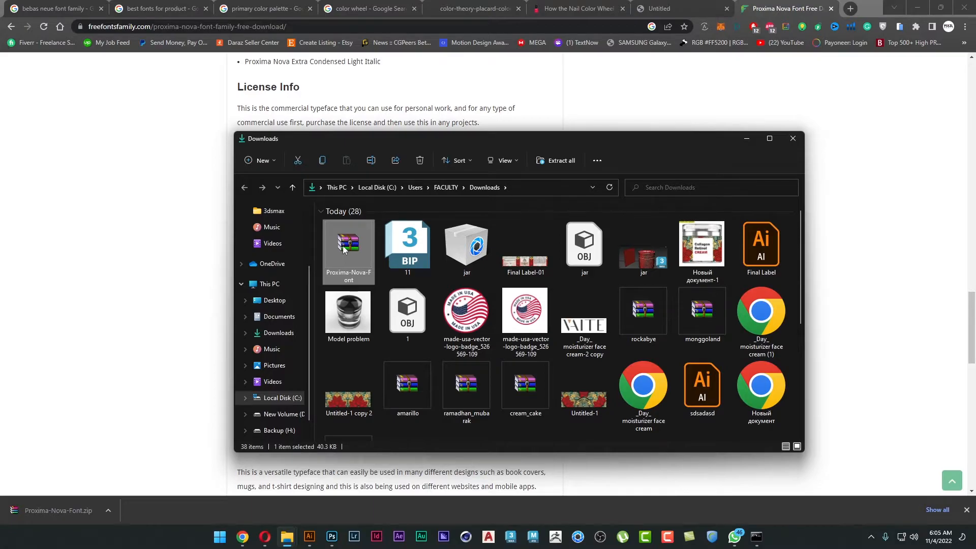
{"action": "right_click", "coordinate": [343, 249]}
{"action": "left_click", "coordinate": [387, 385]}
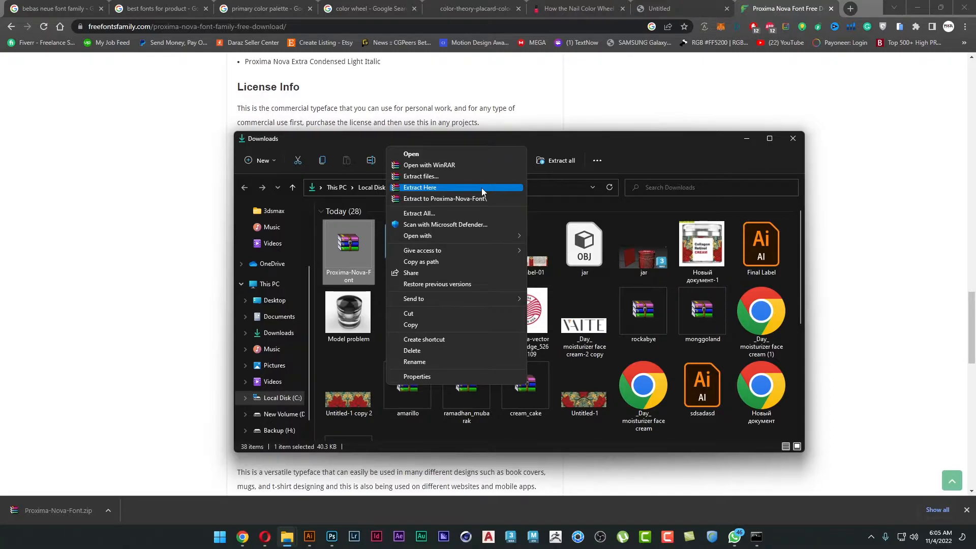
{"action": "left_click", "coordinate": [450, 199]}
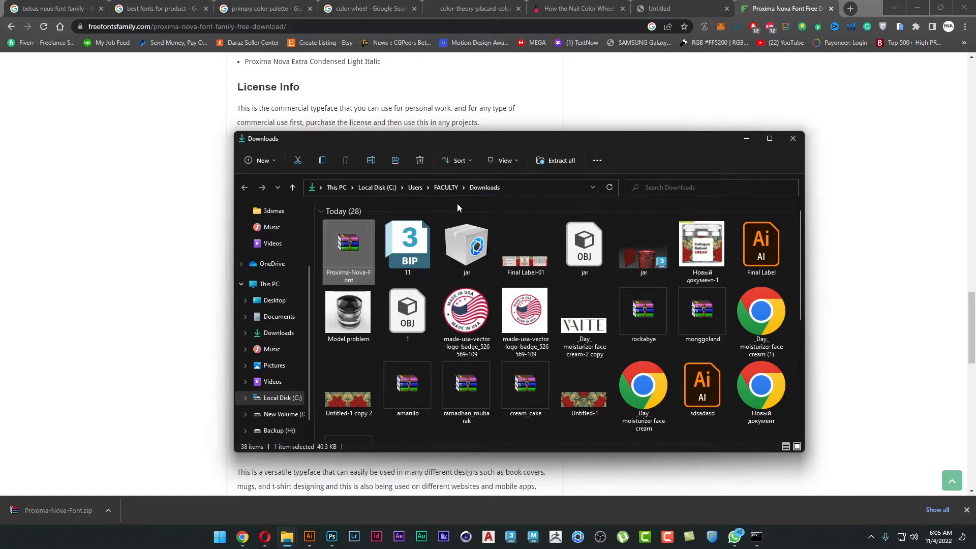
Open the extracted Proxima-Nova-Font folder and install the Proxima Nova Font file.
{"action": "left_click", "coordinate": [769, 138]}
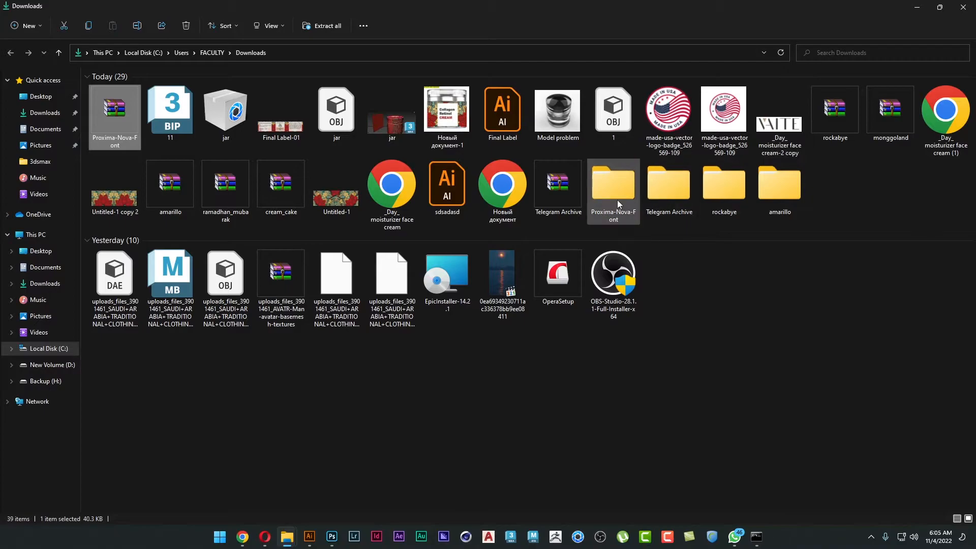
{"action": "double_click", "coordinate": [618, 200]}
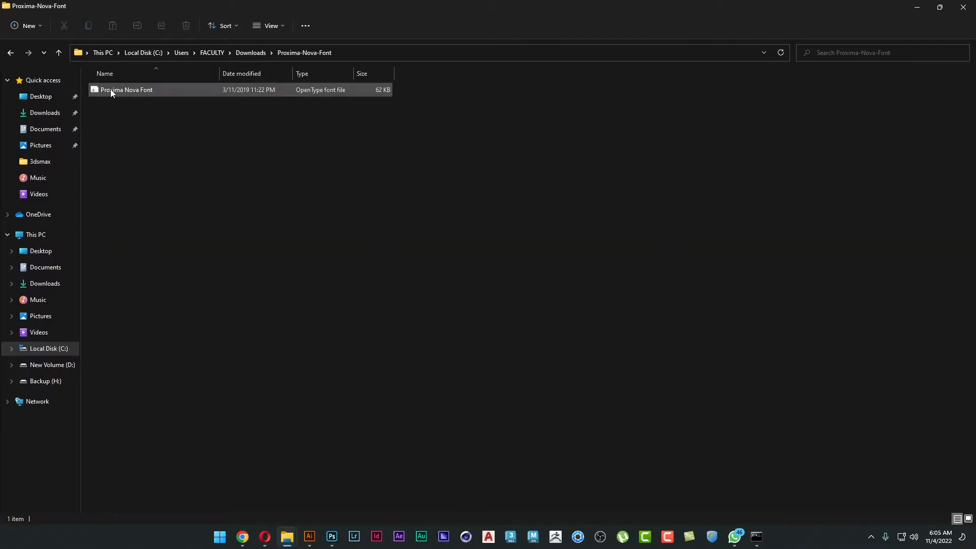
{"action": "double_click", "coordinate": [121, 90]}
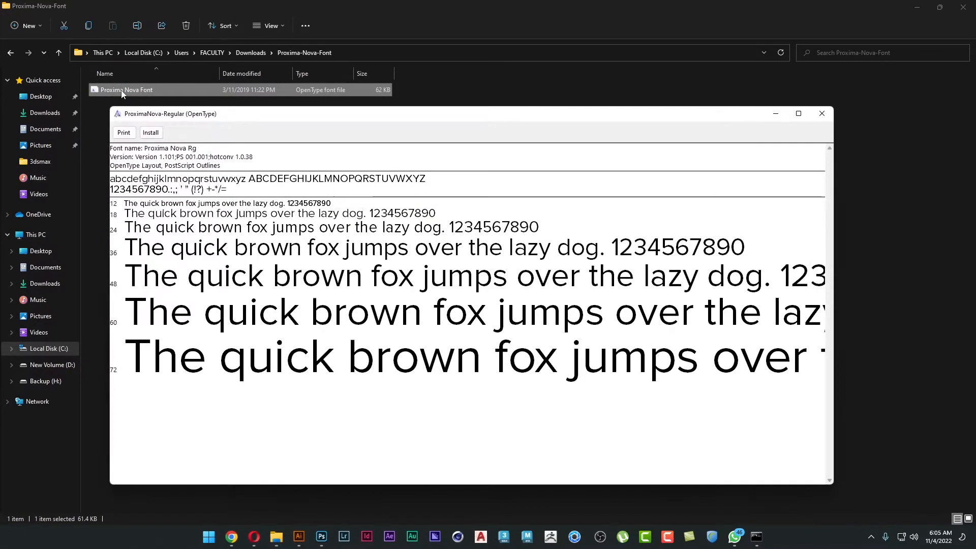
{"action": "left_click", "coordinate": [152, 135]}
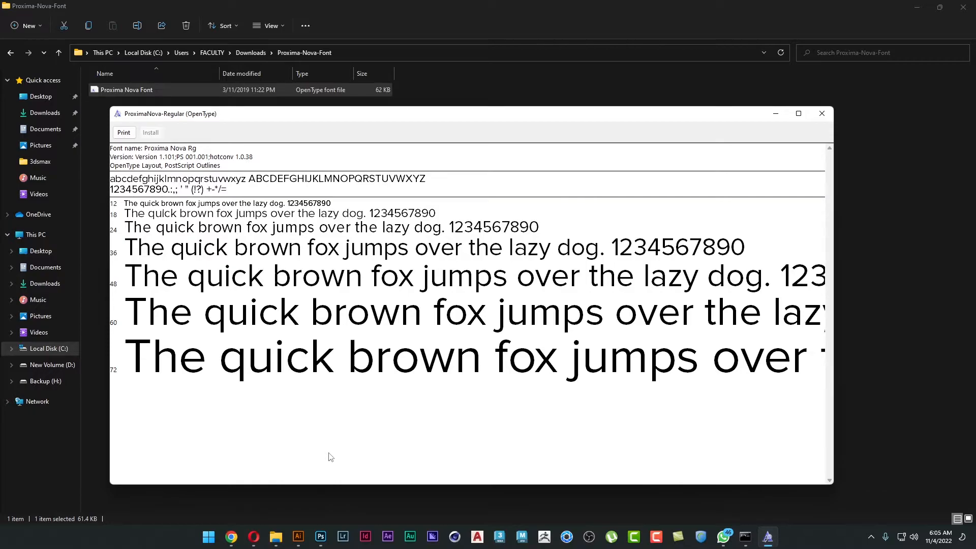
Switch to Illustrator and set the font of the WAVE text on the poster to Proxima Nova.
{"action": "left_click", "coordinate": [298, 538]}
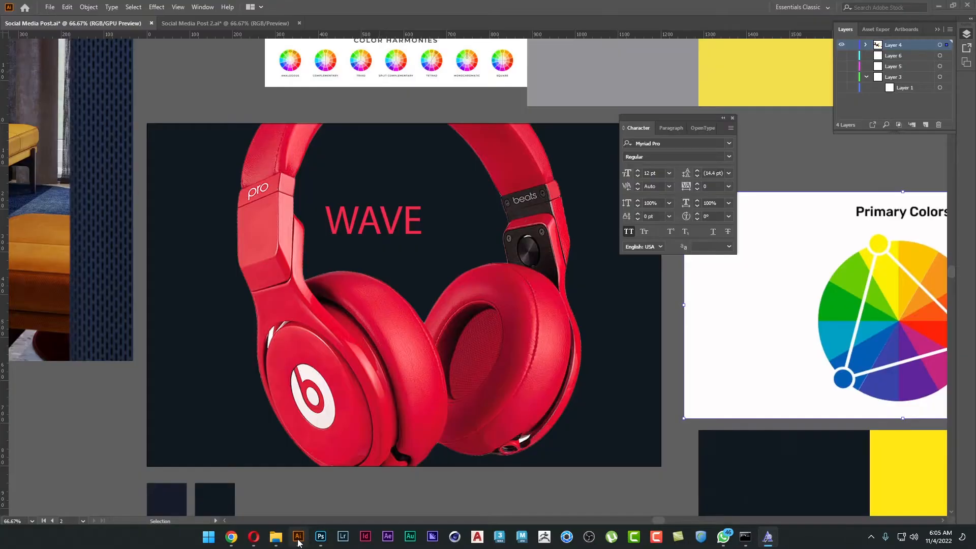
{"action": "left_click", "coordinate": [400, 224]}
{"action": "left_click", "coordinate": [691, 143]}
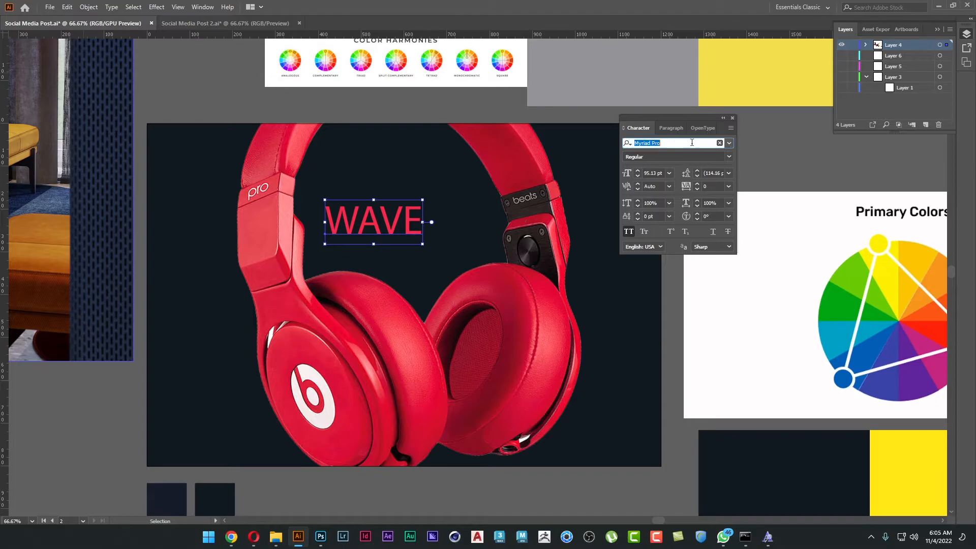
{"action": "type", "text": "prox"}
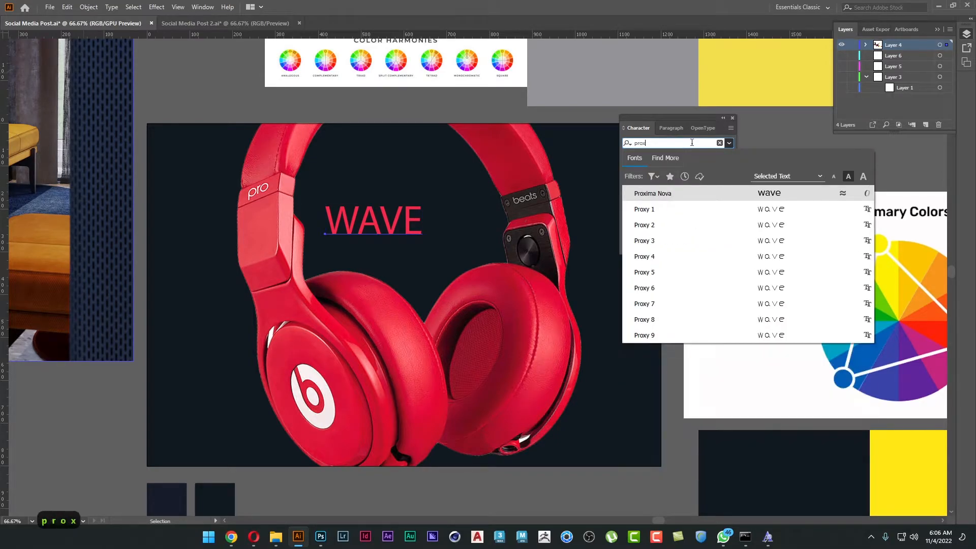
{"action": "left_click", "coordinate": [666, 194]}
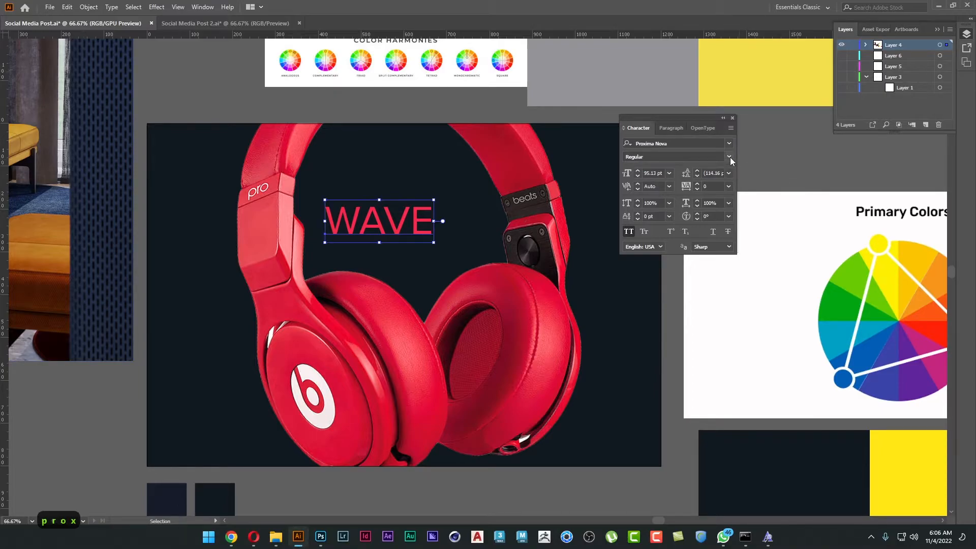
{"action": "left_click_drag", "start_coordinate": [415, 211], "coordinate": [426, 211]}
Return to Chrome and look through the open tabs for the earlier font search results.
{"action": "key", "text": "alt+Tab"}
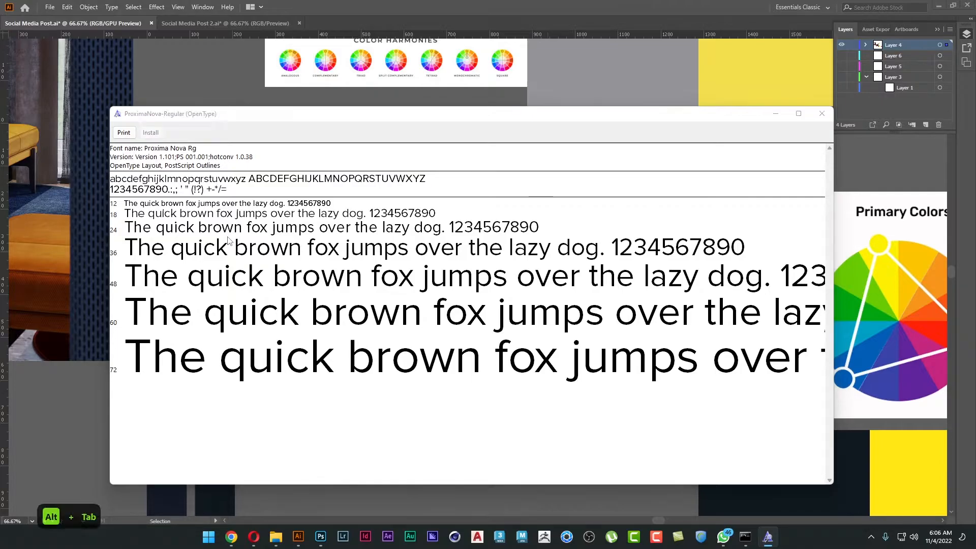
{"action": "key", "text": "alt+Tab"}
{"action": "key", "text": "alt+Tab"}
{"action": "key", "text": "alt+Tab"}
{"action": "scroll", "coordinate": [190, 216], "scroll_direction": "down", "scroll_amount": 6}
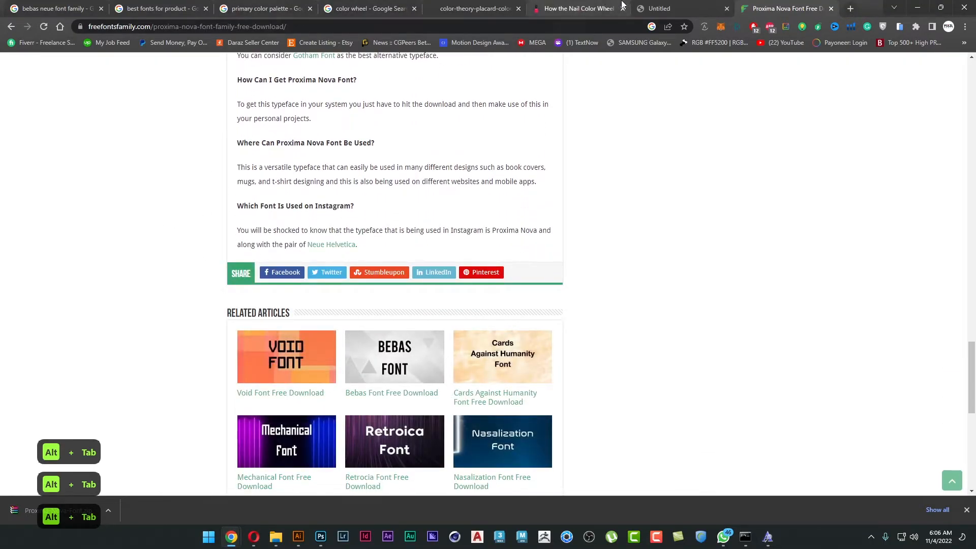
{"action": "left_click", "coordinate": [579, 9]}
{"action": "left_click", "coordinate": [466, 6]}
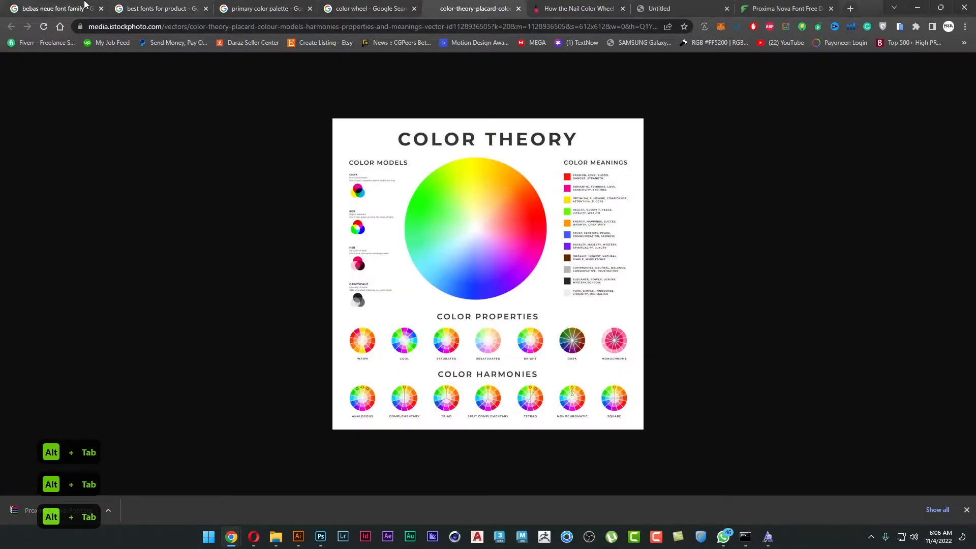
{"action": "left_click", "coordinate": [54, 9]}
{"action": "key", "text": "ctrl+Tab"}
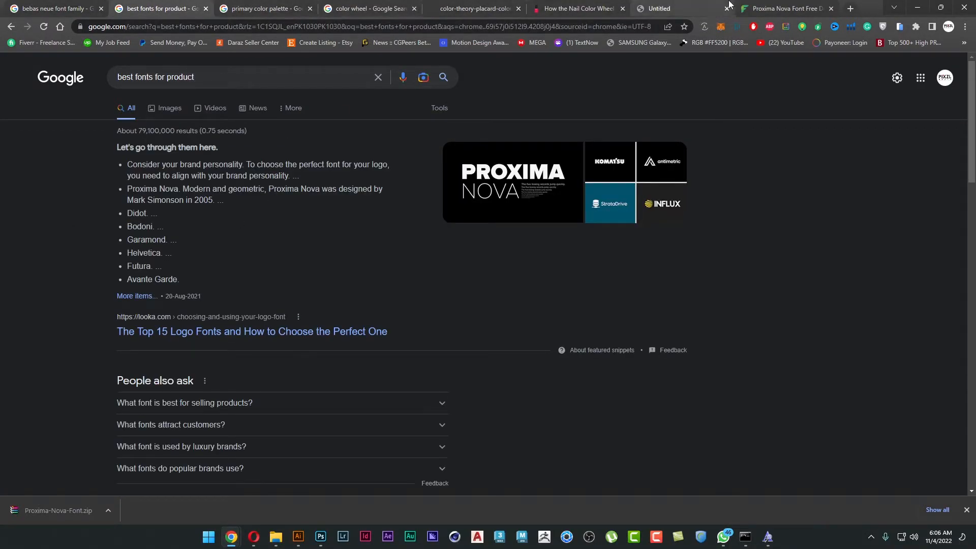
Return to the results for "proxima font family free download" and open the dafontfree.io page Proxima Nova Font Family Free.
{"action": "left_click", "coordinate": [786, 9]}
{"action": "left_click", "coordinate": [11, 27]}
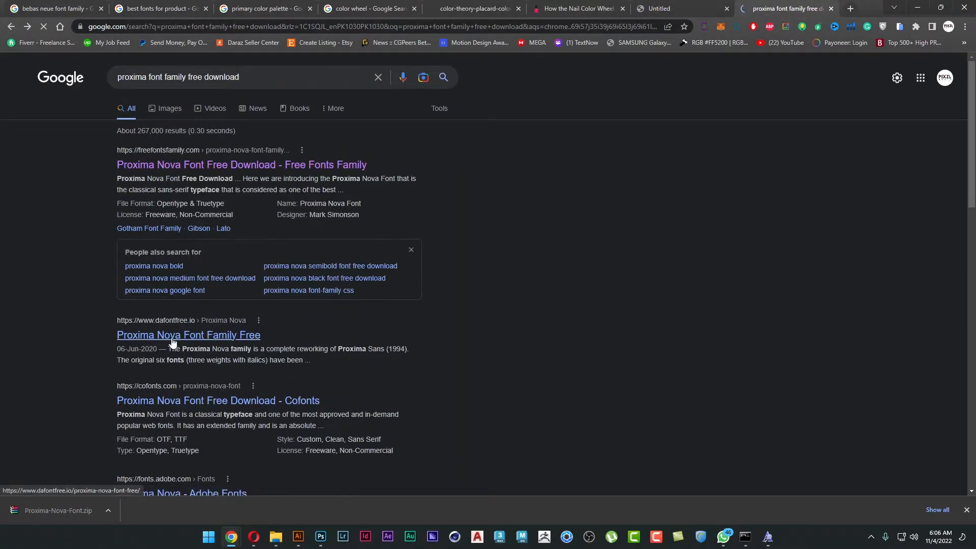
{"action": "left_click", "coordinate": [165, 337]}
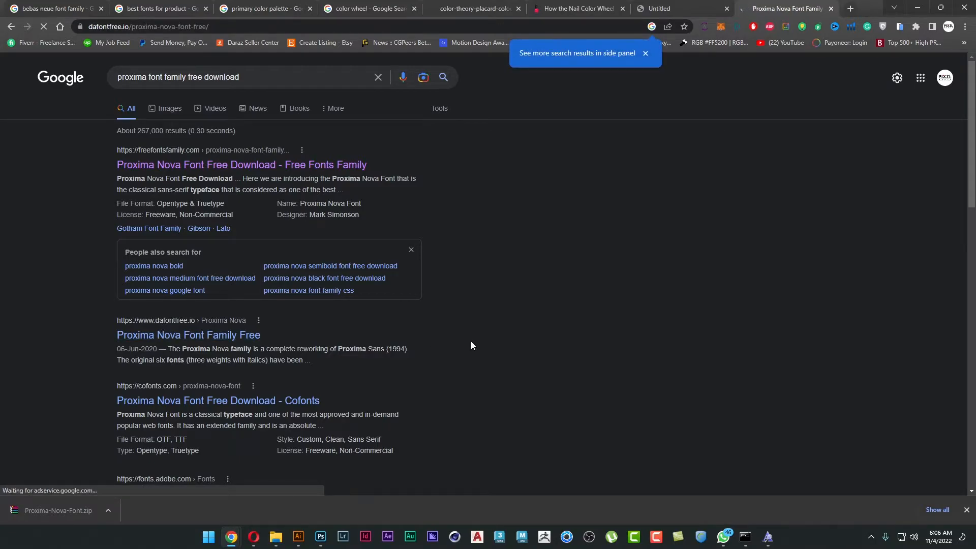
Examine the Thin, Light, Regular and Semi Bold samples of Proxima Nova on the dafontfree.io page.
{"action": "scroll", "coordinate": [146, 280], "scroll_direction": "down", "scroll_amount": 9}
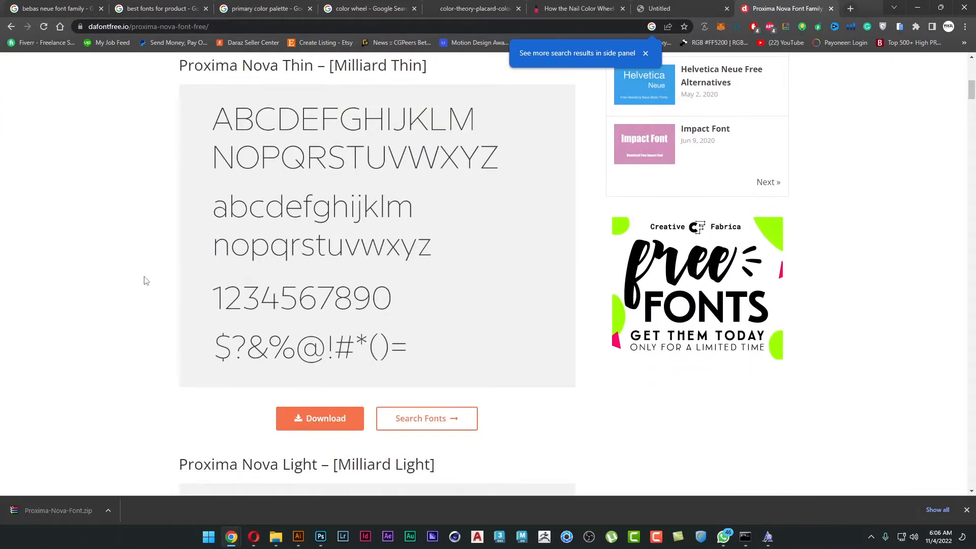
{"action": "left_click_drag", "start_coordinate": [174, 70], "coordinate": [339, 69]}
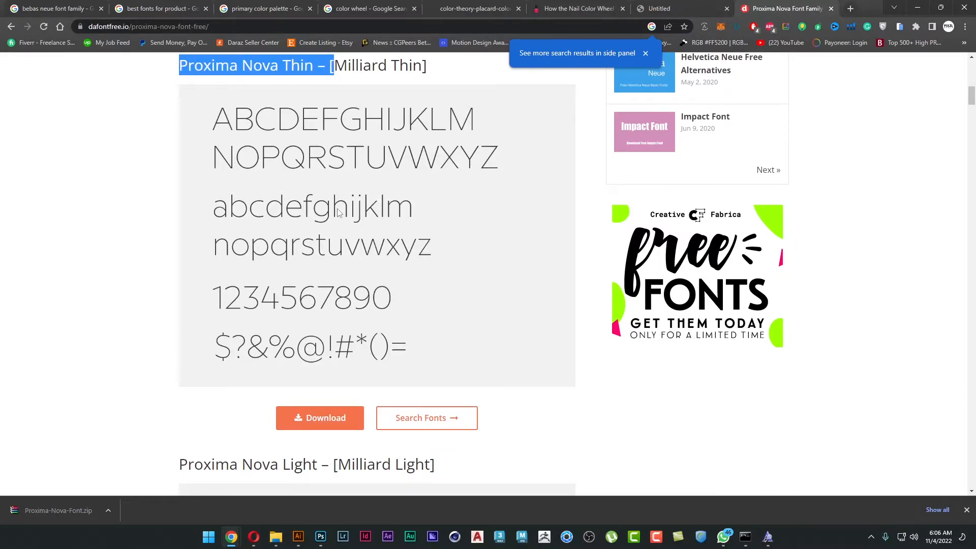
{"action": "scroll", "coordinate": [338, 209], "scroll_direction": "down", "scroll_amount": 6}
{"action": "left_click_drag", "start_coordinate": [181, 164], "coordinate": [301, 192]}
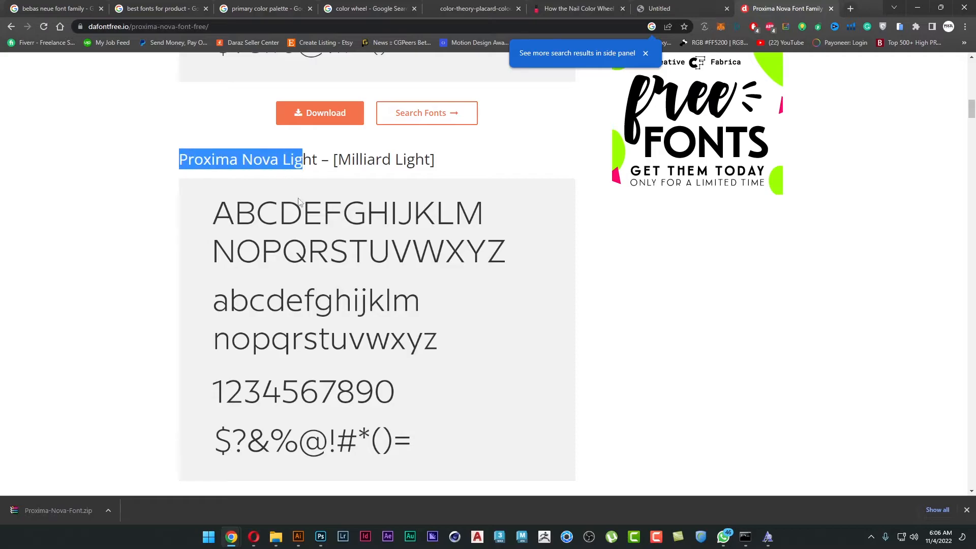
{"action": "scroll", "coordinate": [300, 213], "scroll_direction": "down", "scroll_amount": 8}
{"action": "left_click_drag", "start_coordinate": [189, 153], "coordinate": [344, 146]}
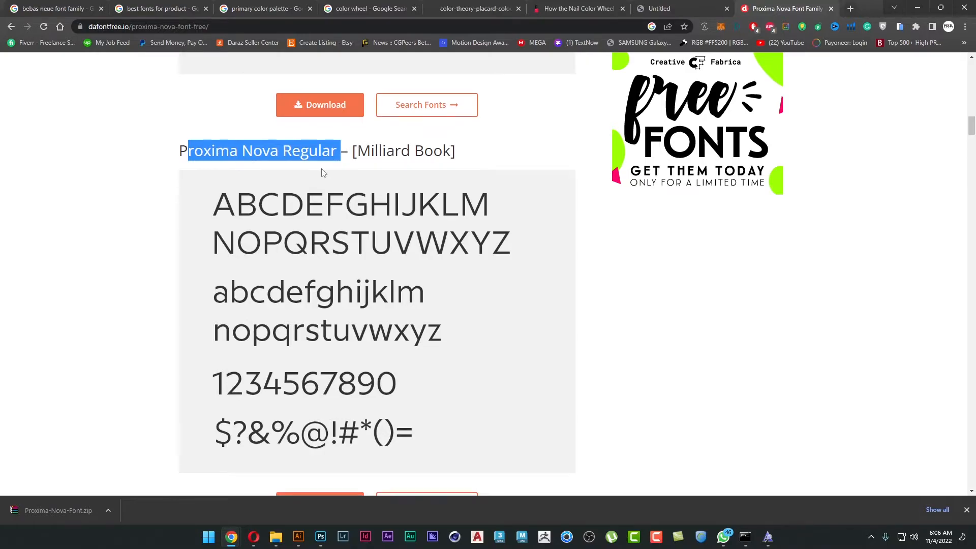
{"action": "scroll", "coordinate": [324, 173], "scroll_direction": "down", "scroll_amount": 9}
{"action": "scroll", "coordinate": [298, 88], "scroll_direction": "down", "scroll_amount": 6}
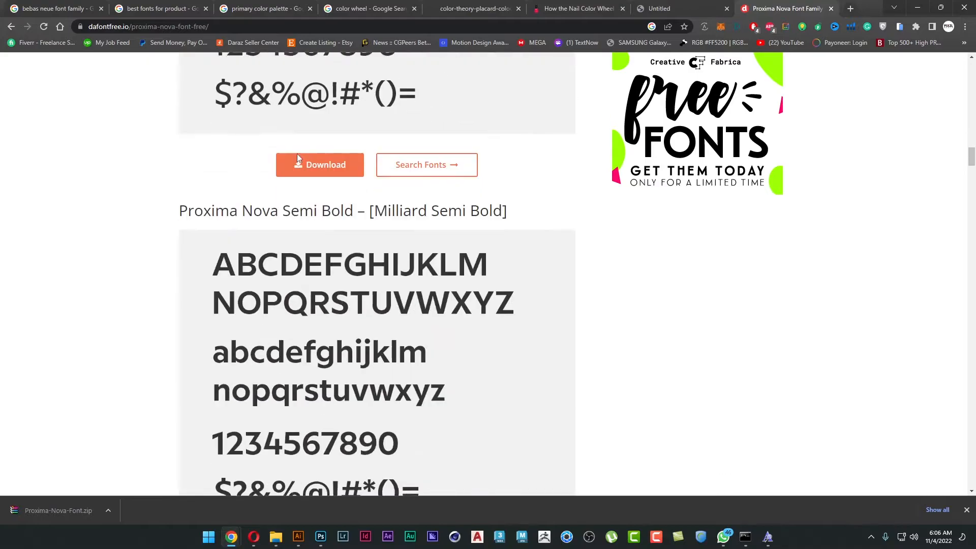
{"action": "left_click_drag", "start_coordinate": [188, 186], "coordinate": [287, 188]}
Examine the Bold, Extra Bold, Black and Italic samples of Proxima Nova and the related fonts further down the page.
{"action": "scroll", "coordinate": [300, 234], "scroll_direction": "down", "scroll_amount": 9}
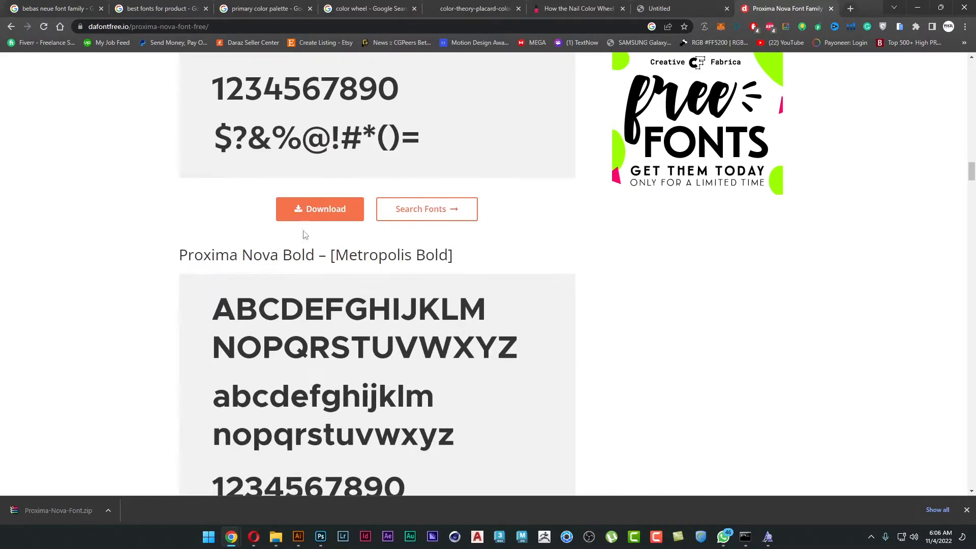
{"action": "left_click_drag", "start_coordinate": [188, 128], "coordinate": [315, 129]}
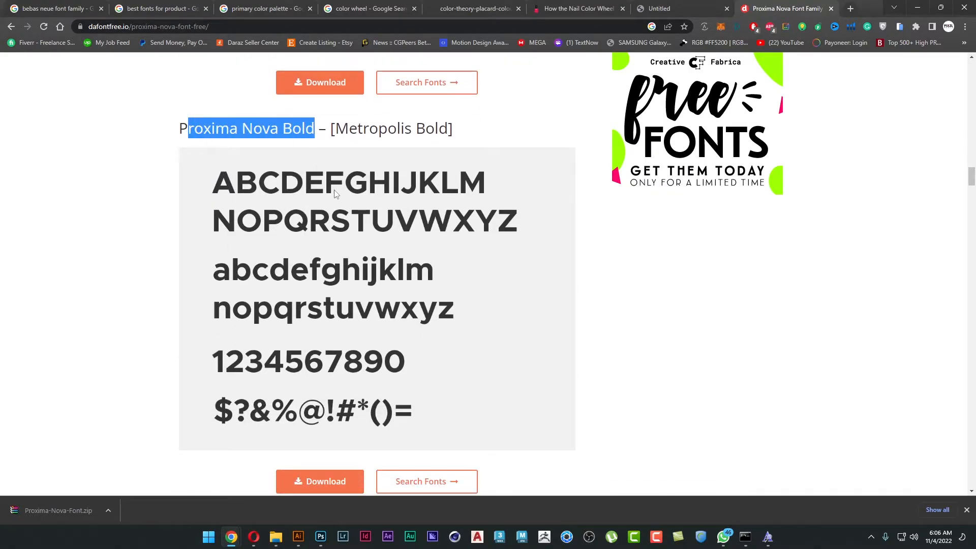
{"action": "scroll", "coordinate": [264, 168], "scroll_direction": "down", "scroll_amount": 6}
{"action": "left_click", "coordinate": [347, 222], "text": "shift"}
{"action": "triple_click", "coordinate": [349, 223]}
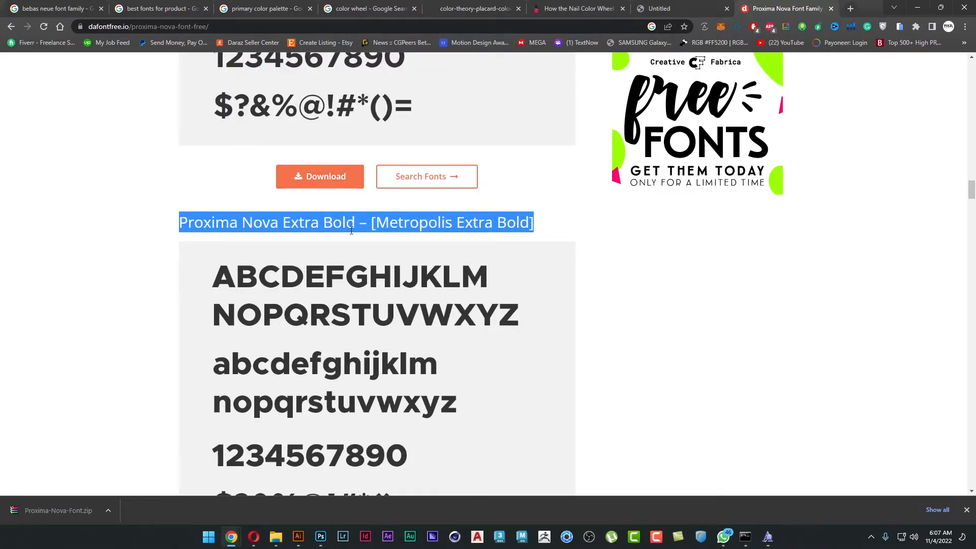
{"action": "scroll", "coordinate": [351, 227], "scroll_direction": "down", "scroll_amount": 9}
{"action": "double_click", "coordinate": [300, 164]}
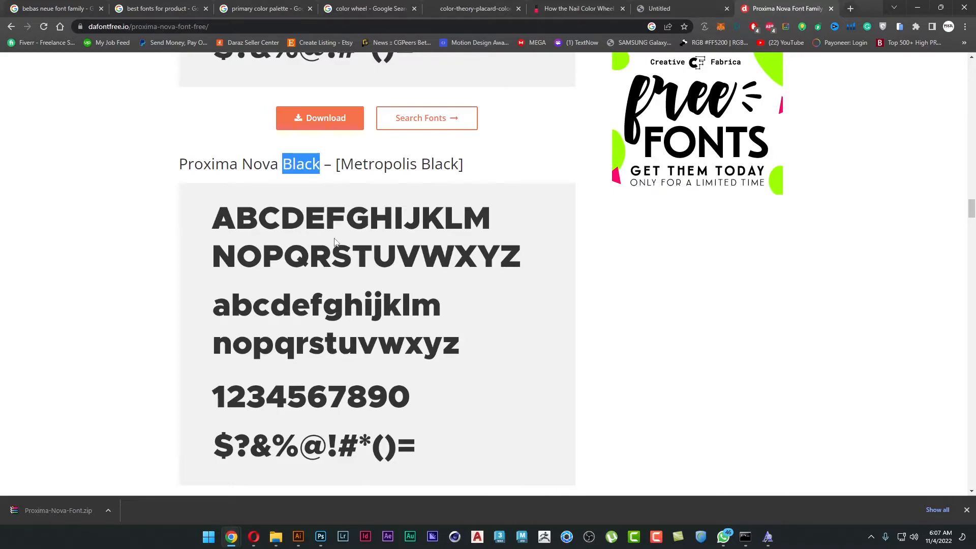
{"action": "scroll", "coordinate": [334, 242], "scroll_direction": "down", "scroll_amount": 16}
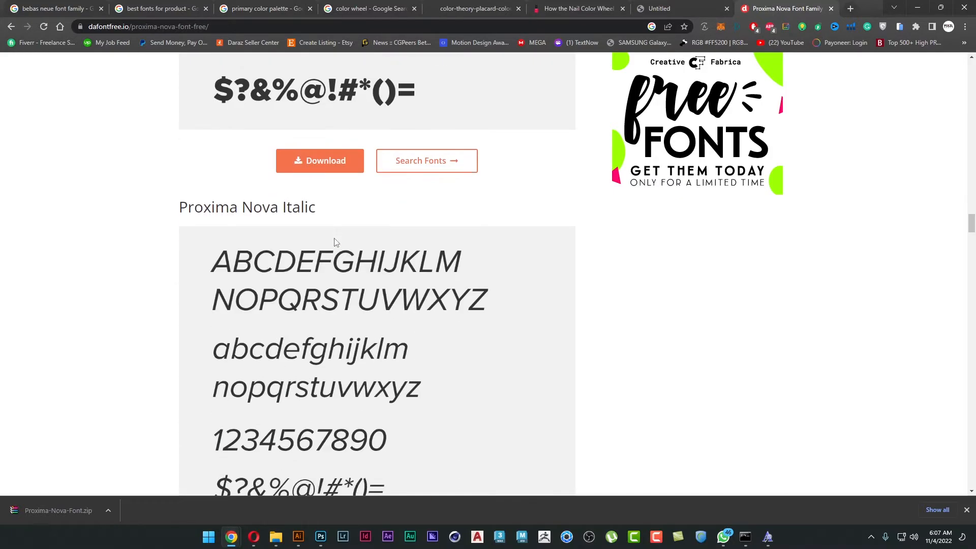
{"action": "scroll", "coordinate": [335, 241], "scroll_direction": "down", "scroll_amount": 16}
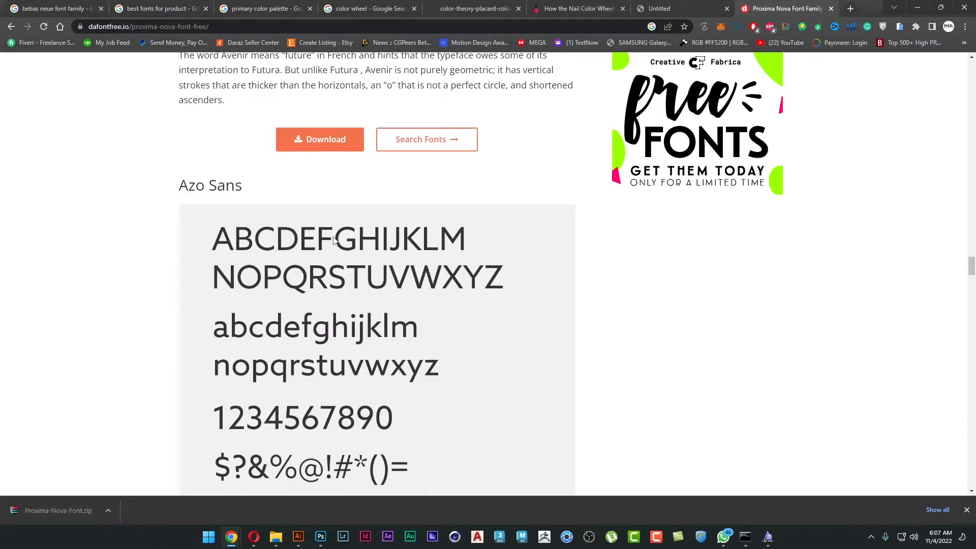
{"action": "scroll", "coordinate": [334, 240], "scroll_direction": "up", "scroll_amount": 7}
{"action": "scroll", "coordinate": [334, 240], "scroll_direction": "up", "scroll_amount": 20}
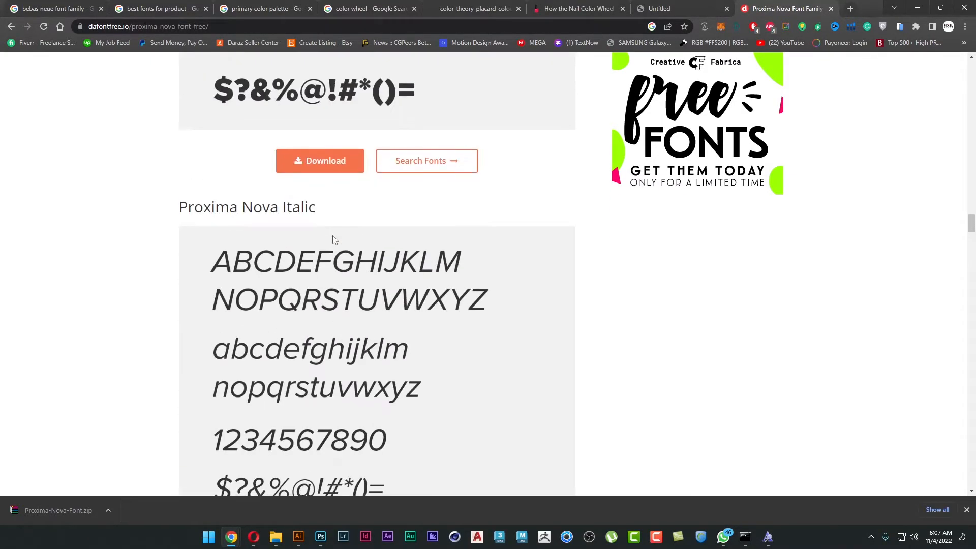
Download the font archive offered for Proxima Nova Black – [Metropolis Black].
{"action": "scroll", "coordinate": [327, 248], "scroll_direction": "down", "scroll_amount": 4}
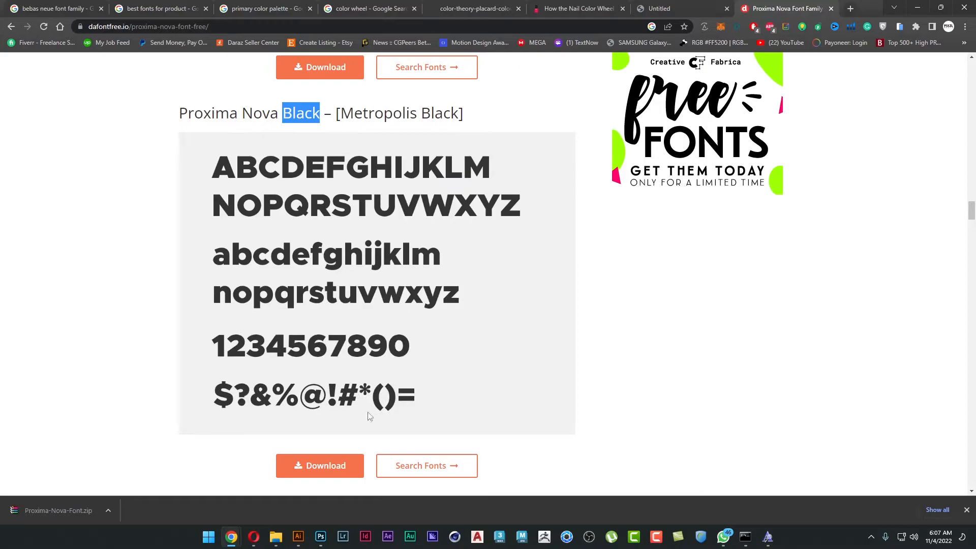
{"action": "left_click", "coordinate": [309, 472]}
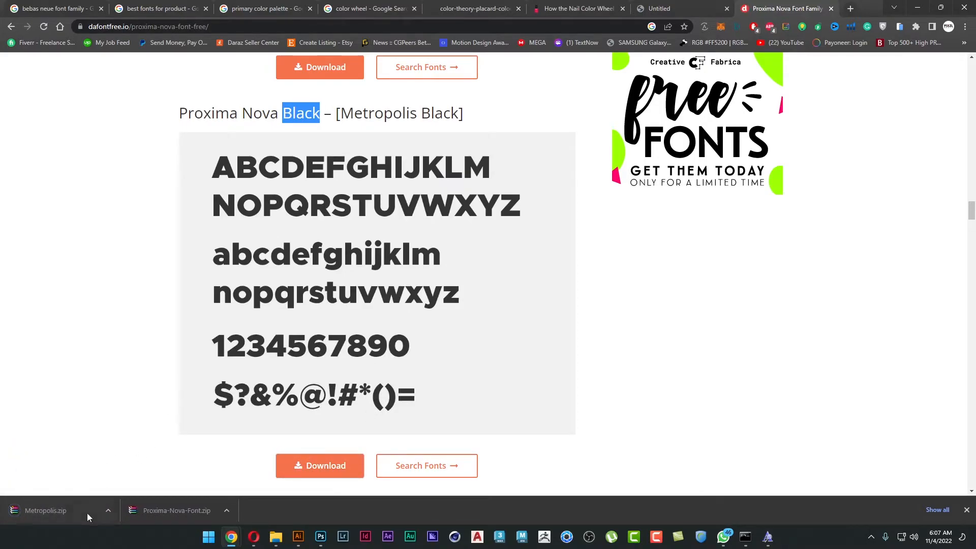
{"action": "scroll", "coordinate": [146, 425], "scroll_direction": "down", "scroll_amount": 5}
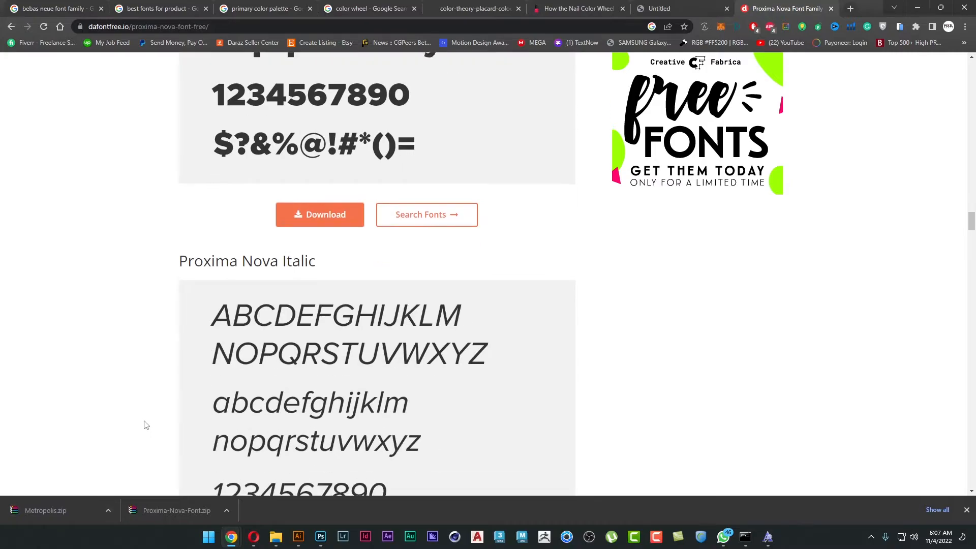
{"action": "scroll", "coordinate": [145, 425], "scroll_direction": "up", "scroll_amount": 4}
Show the downloaded Metropolis archive in its folder and extract it to a Metropolis subfolder.
{"action": "left_click", "coordinate": [108, 510]}
{"action": "left_click", "coordinate": [147, 475]}
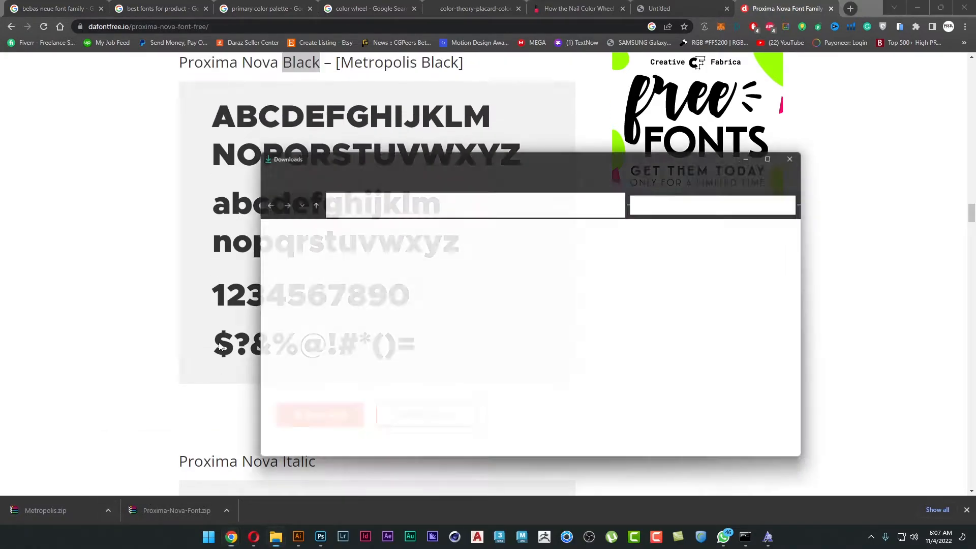
{"action": "right_click", "coordinate": [370, 265]}
{"action": "left_click", "coordinate": [420, 392]}
{"action": "left_click", "coordinate": [507, 210]}
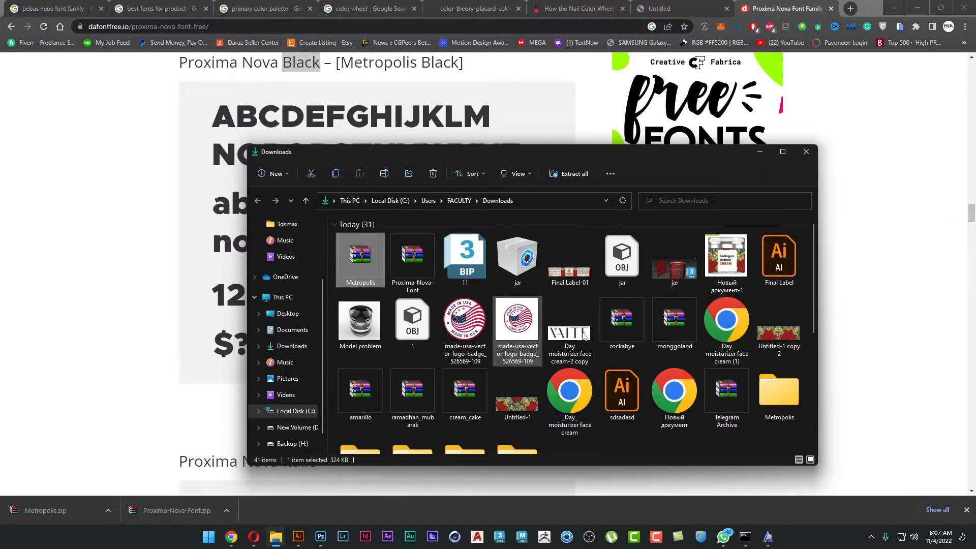
Open the extracted Metropolis folder and look through its font files.
{"action": "left_click", "coordinate": [774, 393]}
{"action": "double_click", "coordinate": [773, 392]}
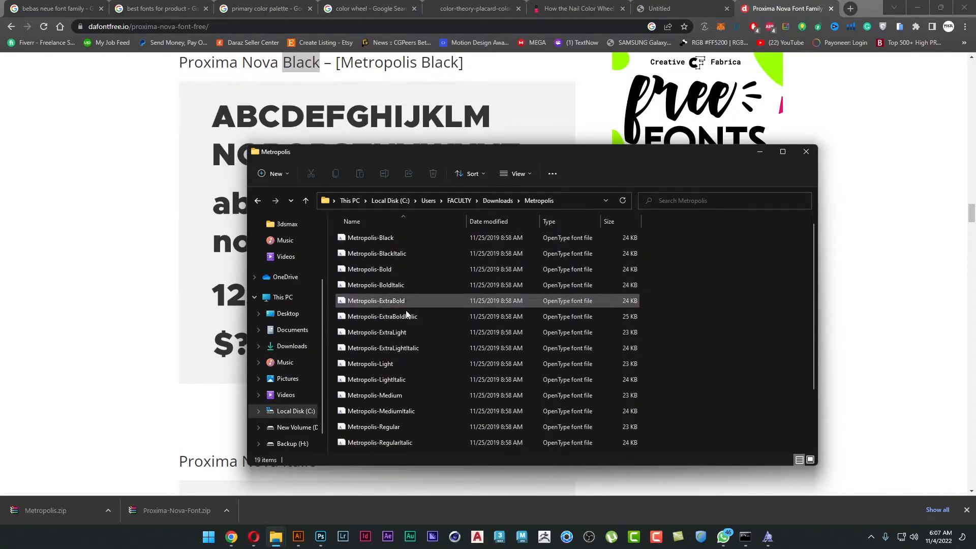
{"action": "scroll", "coordinate": [407, 370], "scroll_direction": "down", "scroll_amount": 2}
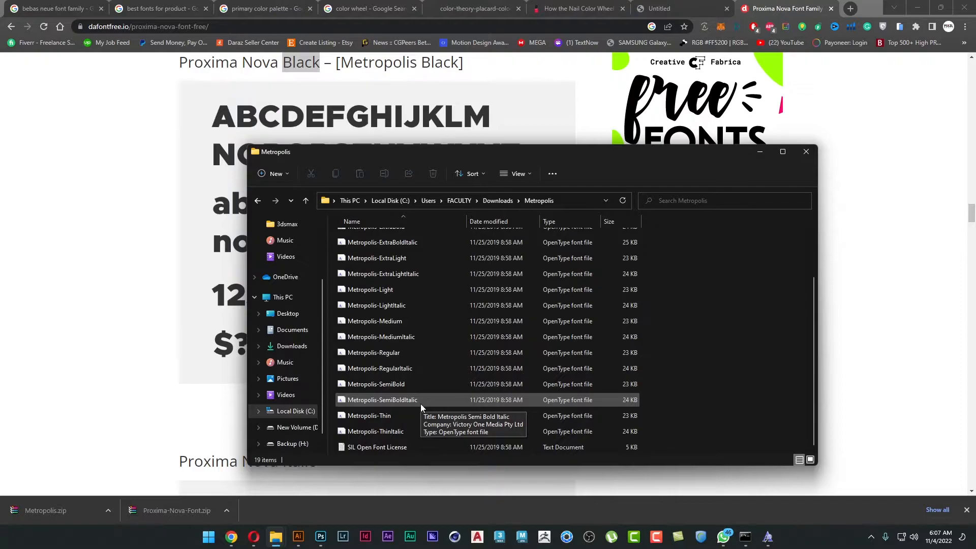
Switch to Illustrator and browse the font list for the selected WAVE text.
{"action": "left_click", "coordinate": [298, 536]}
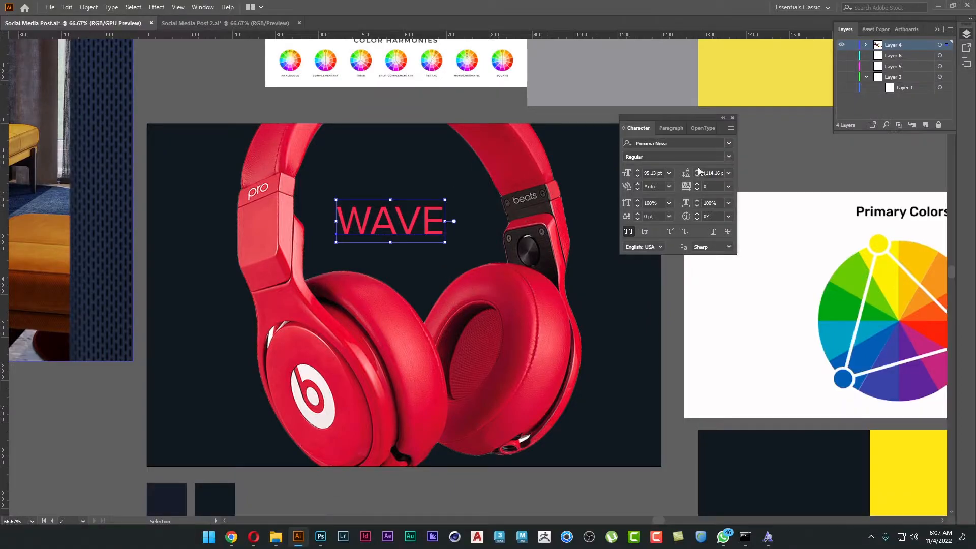
{"action": "left_click", "coordinate": [729, 143]}
{"action": "left_click_drag", "start_coordinate": [871, 204], "coordinate": [875, 377]}
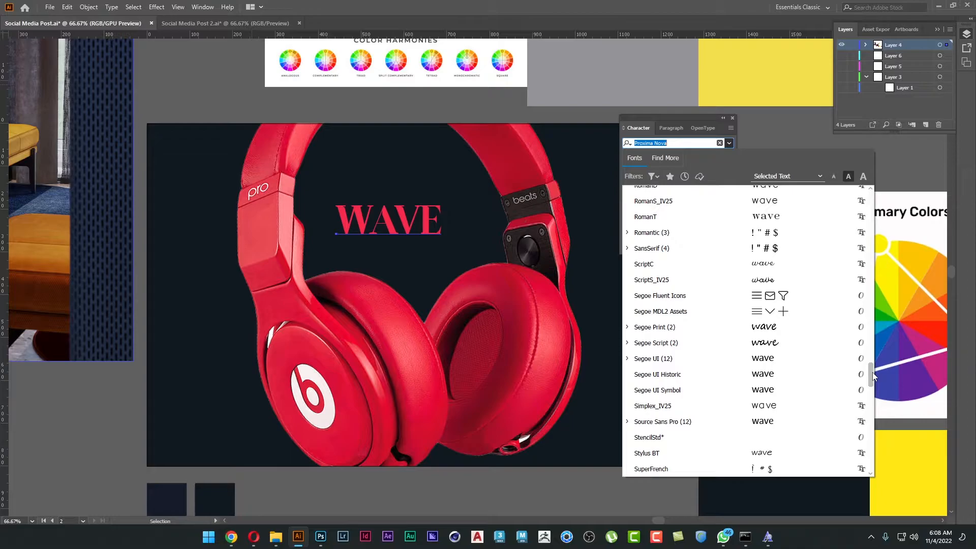
Switch to Chrome, go back to the "proxima font family free download" results and look through the other download sites.
{"action": "left_click", "coordinate": [232, 536]}
{"action": "left_click", "coordinate": [293, 495]}
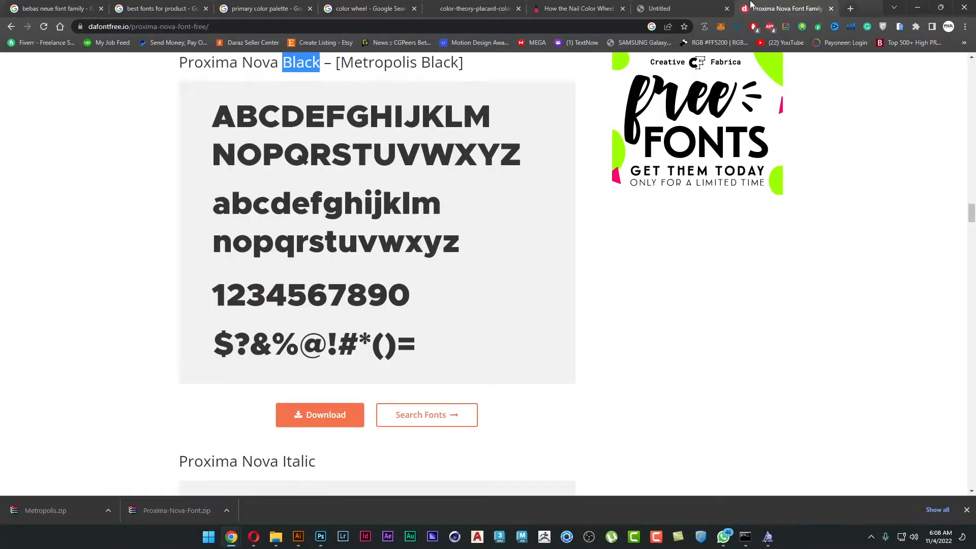
{"action": "left_click", "coordinate": [11, 27]}
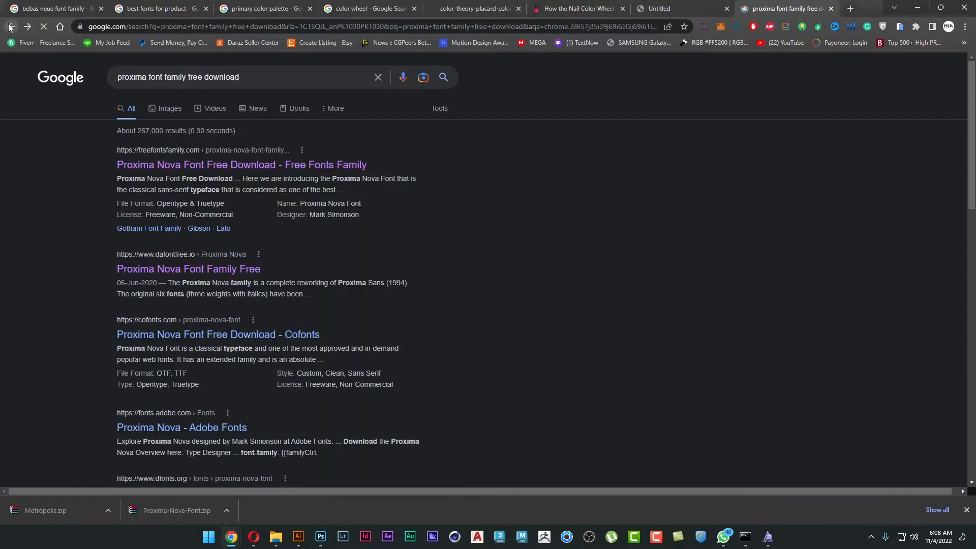
{"action": "scroll", "coordinate": [73, 233], "scroll_direction": "down", "scroll_amount": 2}
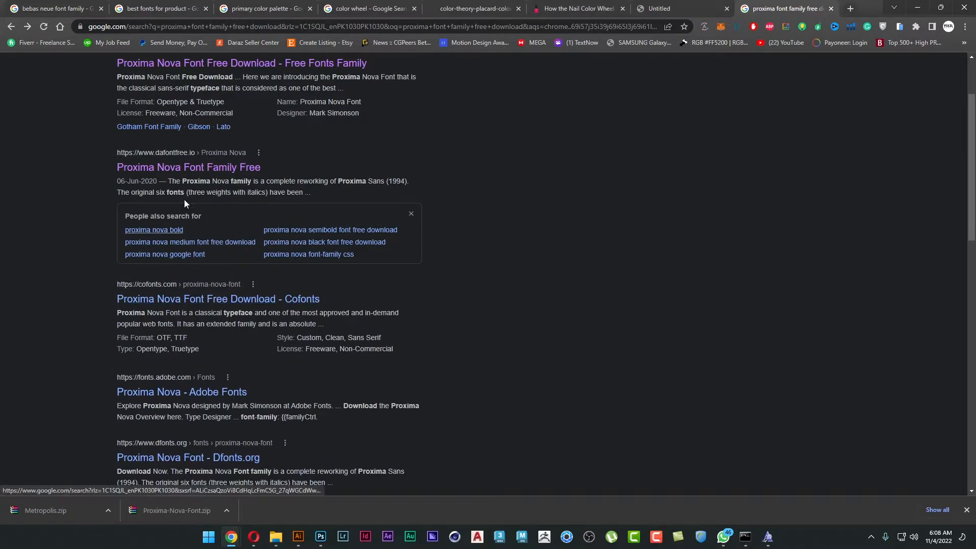
{"action": "left_click", "coordinate": [179, 157]}
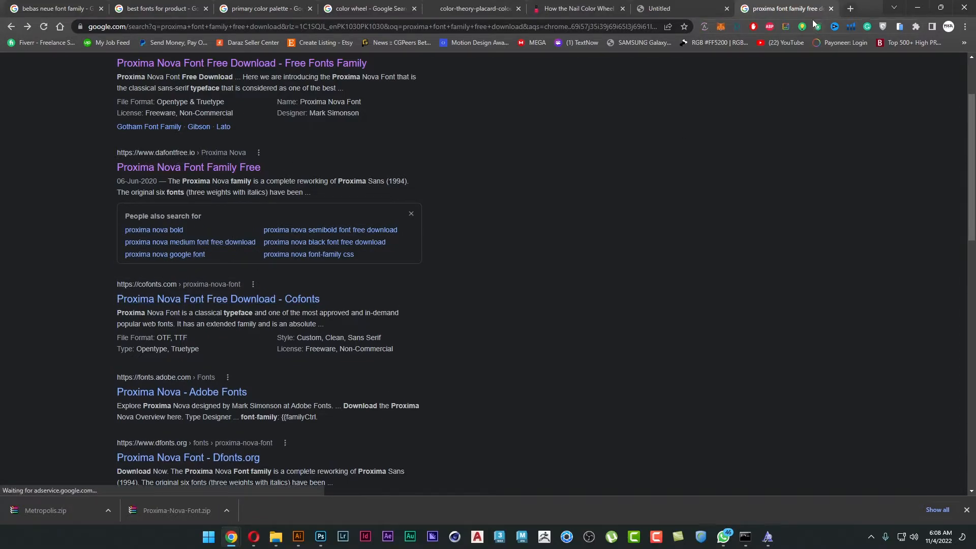
Open dafont.com in a new tab and search its fonts for "proxima".
{"action": "key", "text": "ctrl+t"}
{"action": "type", "text": "dafont.com"}
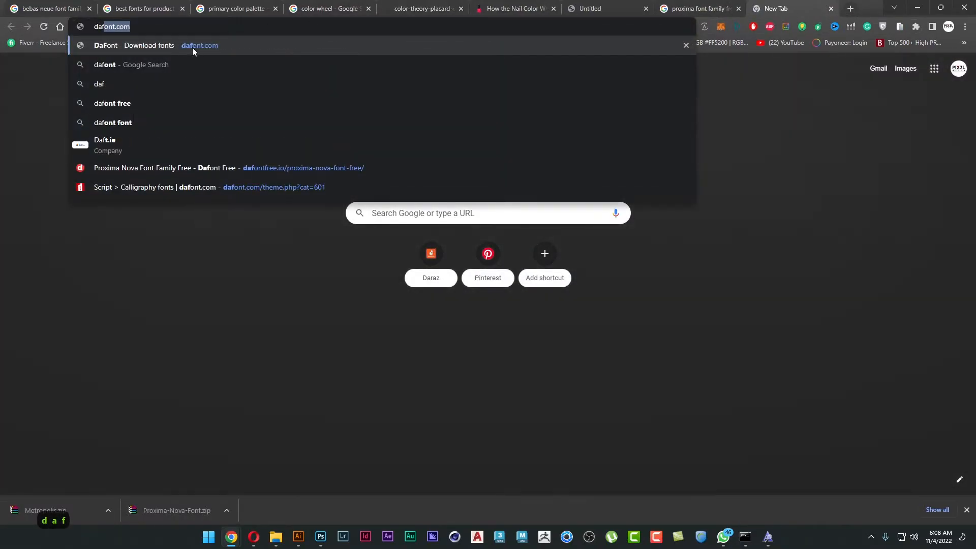
{"action": "left_click", "coordinate": [192, 46]}
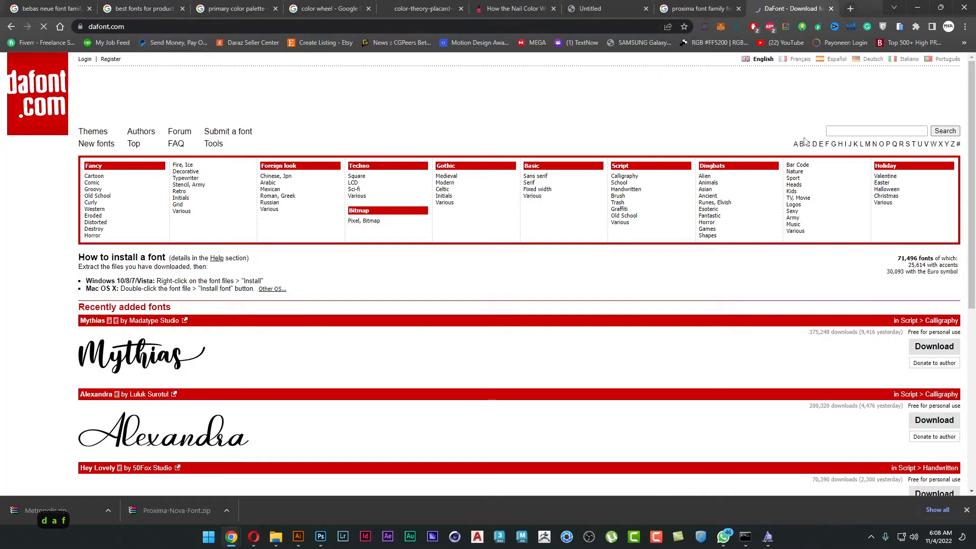
{"action": "left_click", "coordinate": [875, 130]}
{"action": "type", "text": "proxima"}
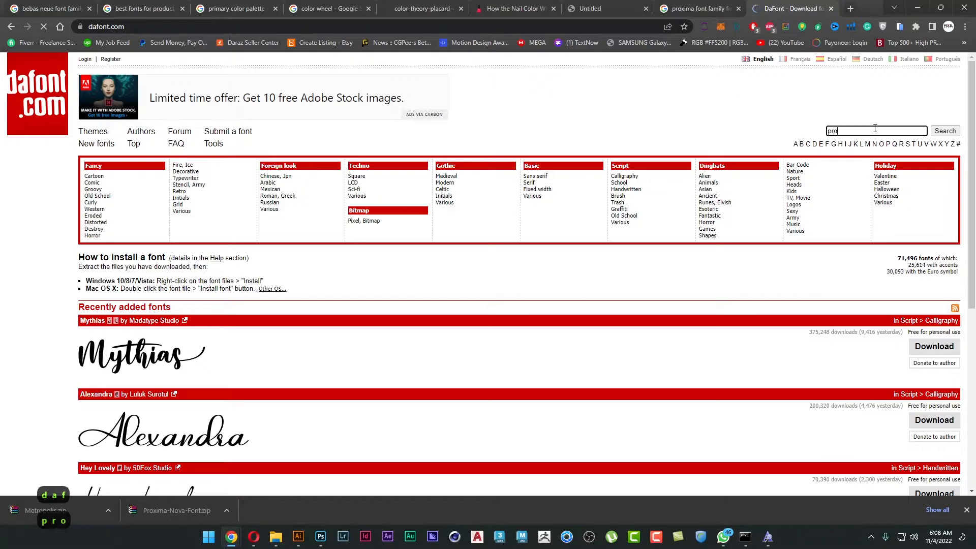
{"action": "key", "text": "Return"}
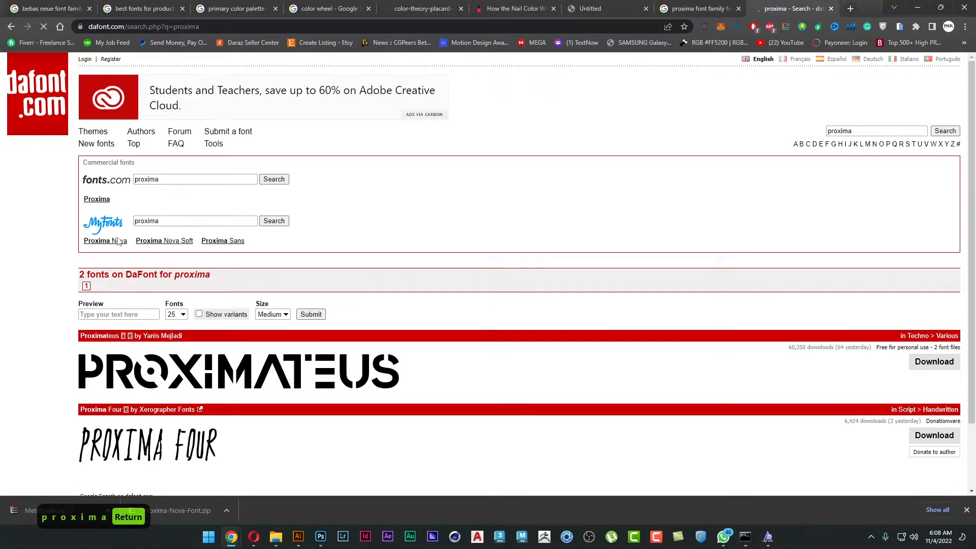
{"action": "scroll", "coordinate": [209, 296], "scroll_direction": "down", "scroll_amount": 3}
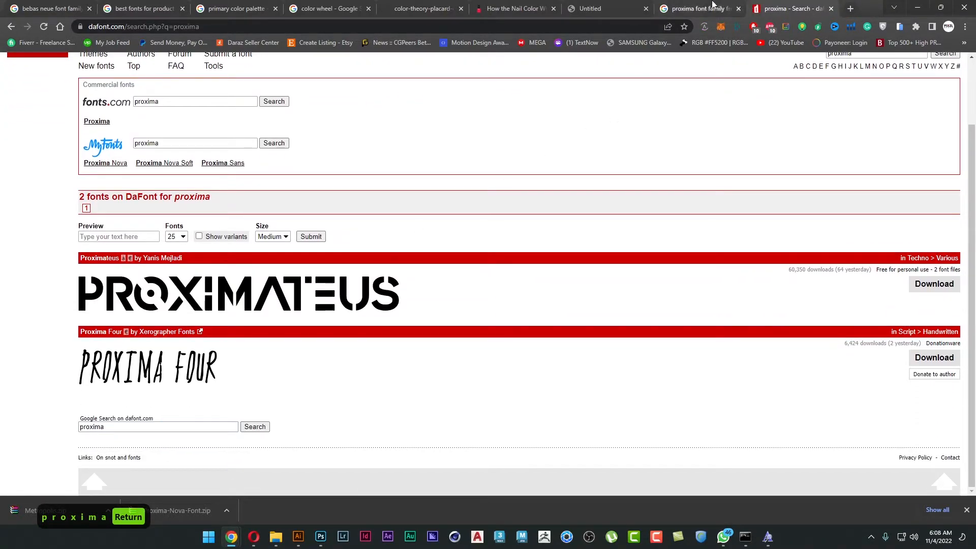
Copy the name Proxima Nova from the Adobe Fonts result and search the web for "proxima nova google font" in the Untitled tab.
{"action": "left_click", "coordinate": [700, 9]}
{"action": "scroll", "coordinate": [96, 322], "scroll_direction": "down", "scroll_amount": 1}
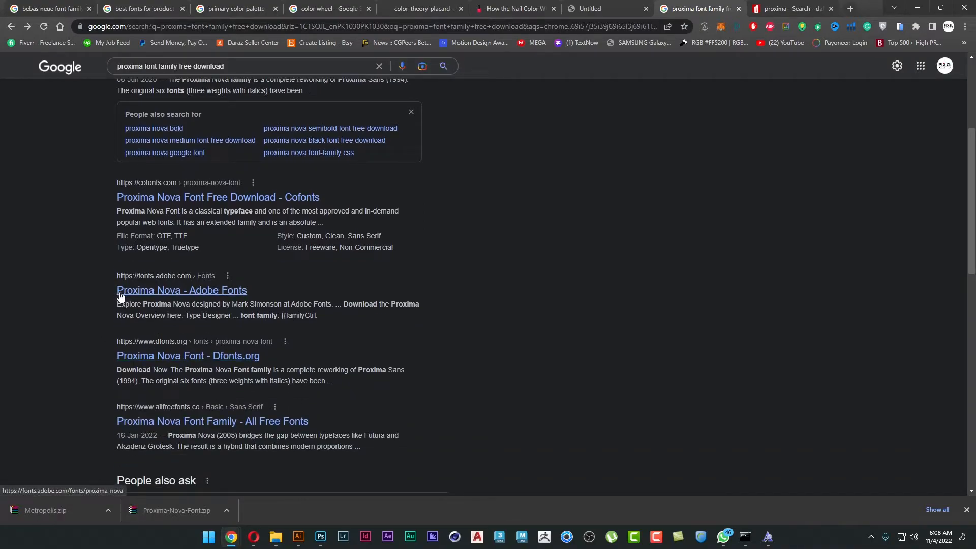
{"action": "left_click_drag", "start_coordinate": [115, 291], "coordinate": [177, 291]}
{"action": "key", "text": "ctrl+c"}
{"action": "left_click", "coordinate": [600, 8]}
{"action": "left_click", "coordinate": [539, 26]}
{"action": "key", "text": "ctrl+v"}
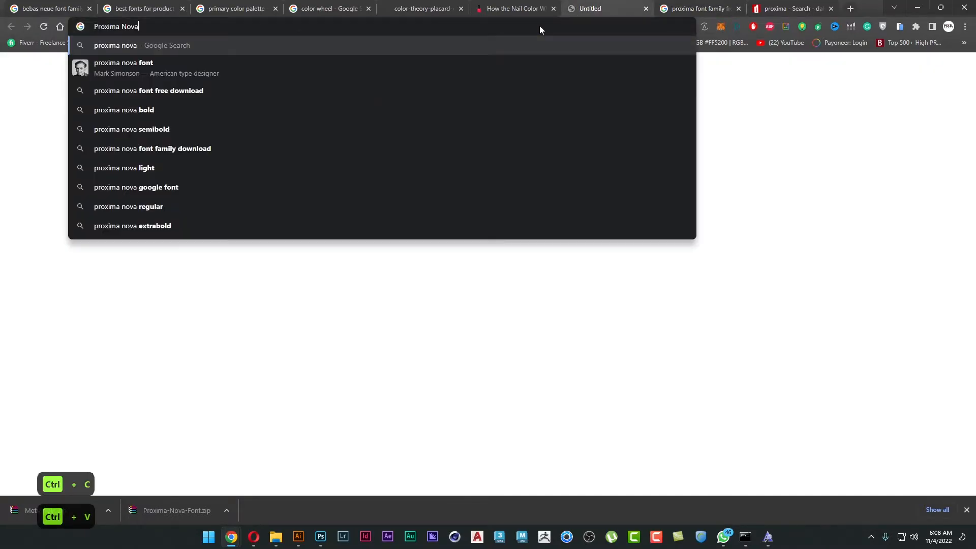
{"action": "type", "text": "google"}
{"action": "key", "text": "Return"}
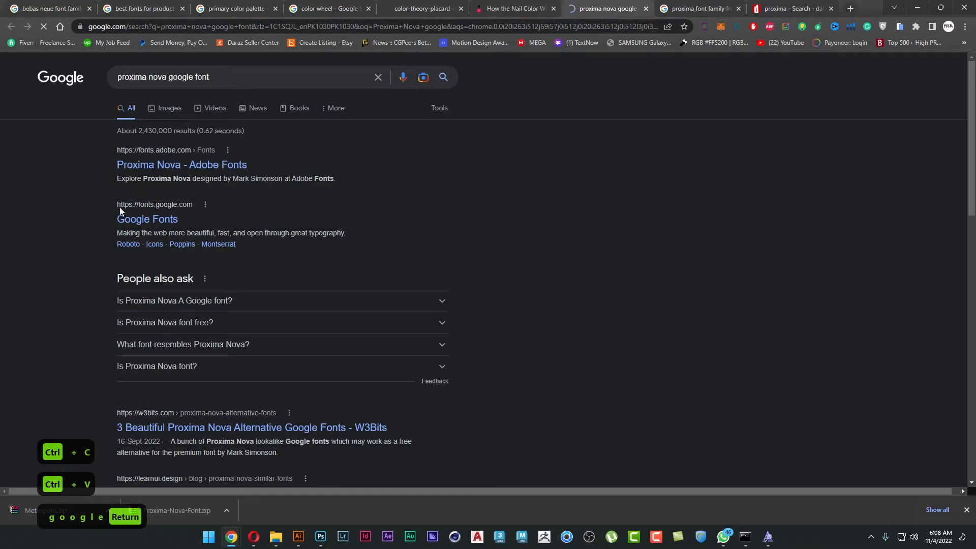
Open Google Fonts from the search results and search its families for "Proxima Nova", shortening the query to "Proxima".
{"action": "left_click", "coordinate": [141, 219]}
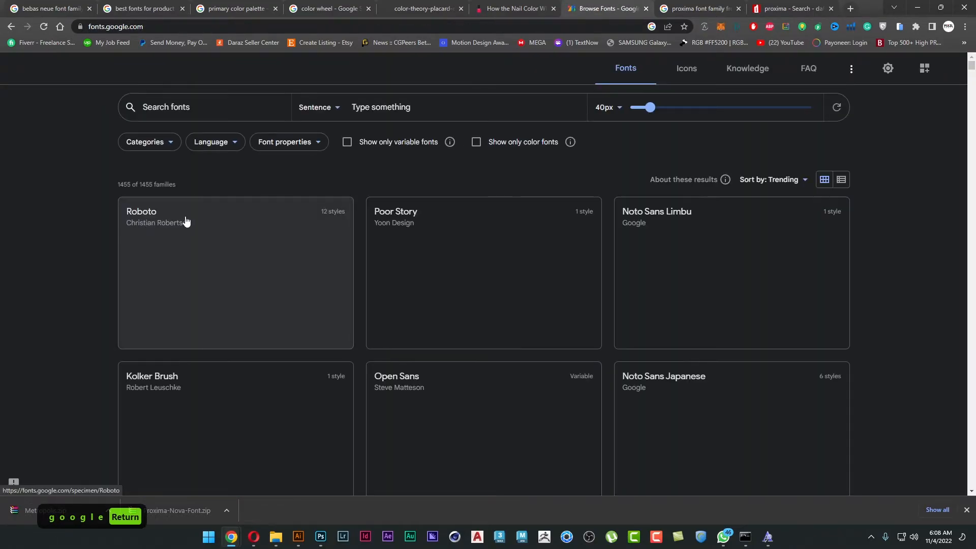
{"action": "left_click", "coordinate": [166, 107]}
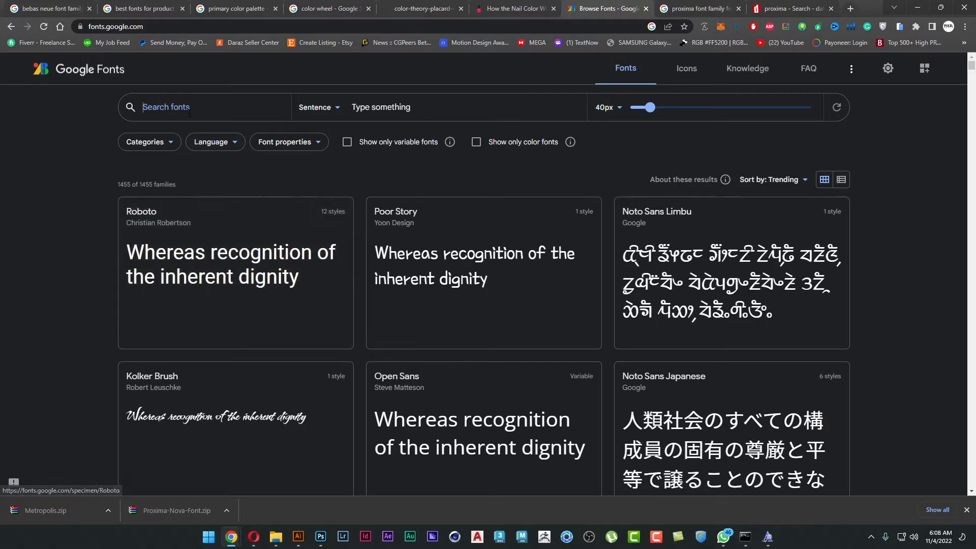
{"action": "key", "text": "ctrl+v"}
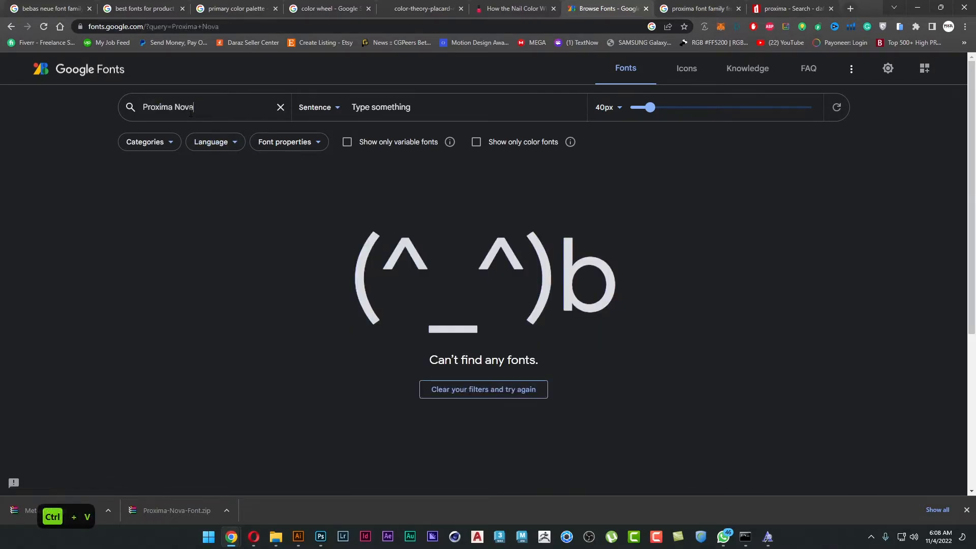
{"action": "key", "text": "ctrl+shift+Left"}
{"action": "key", "text": "Delete"}
{"action": "key", "text": "Return"}
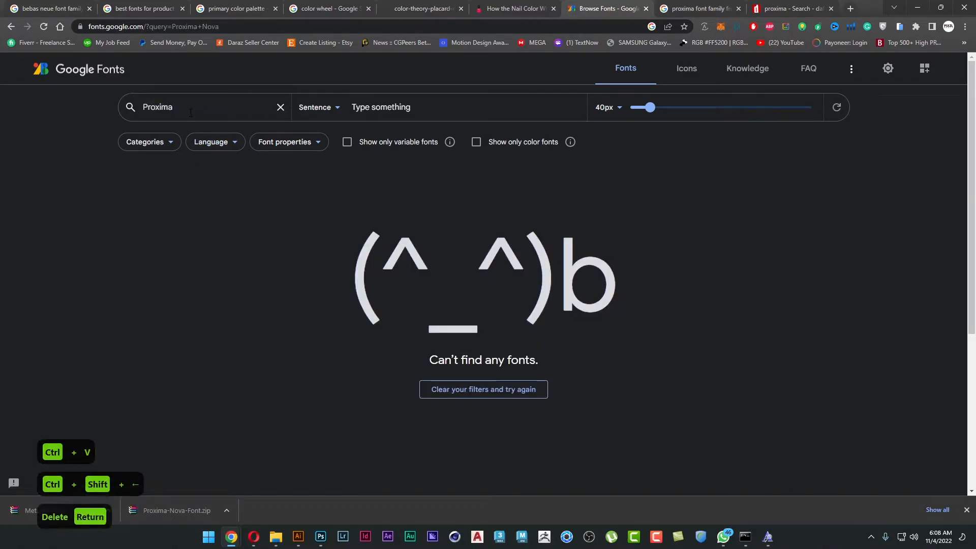
Search Google Fonts for "bebas" and for "roboto", and look through the Roboto families.
{"action": "key", "text": "ctrl+a"}
{"action": "type", "text": "bebas"}
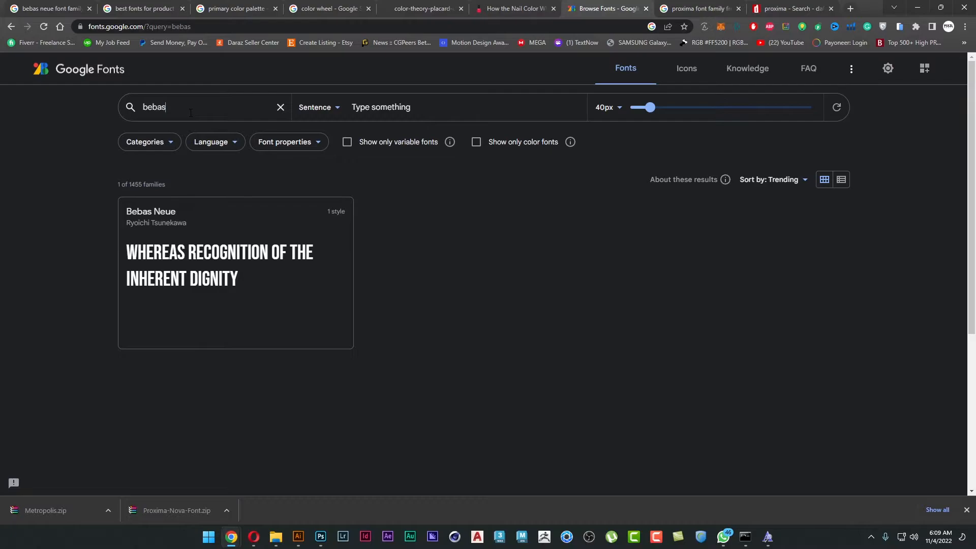
{"action": "key", "text": "ctrl+a"}
{"action": "type", "text": "roboto"}
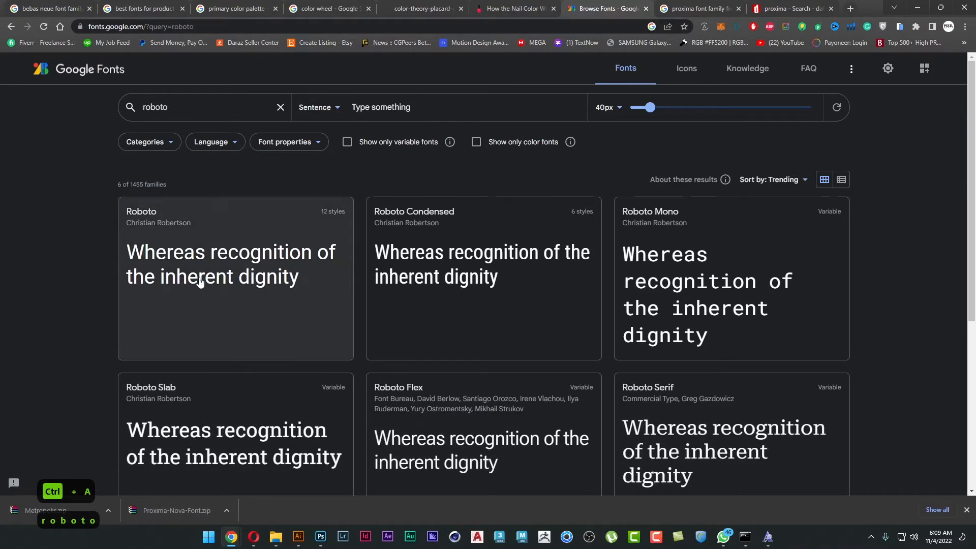
{"action": "scroll", "coordinate": [354, 279], "scroll_direction": "down", "scroll_amount": 1}
{"action": "scroll", "coordinate": [557, 233], "scroll_direction": "down", "scroll_amount": 2}
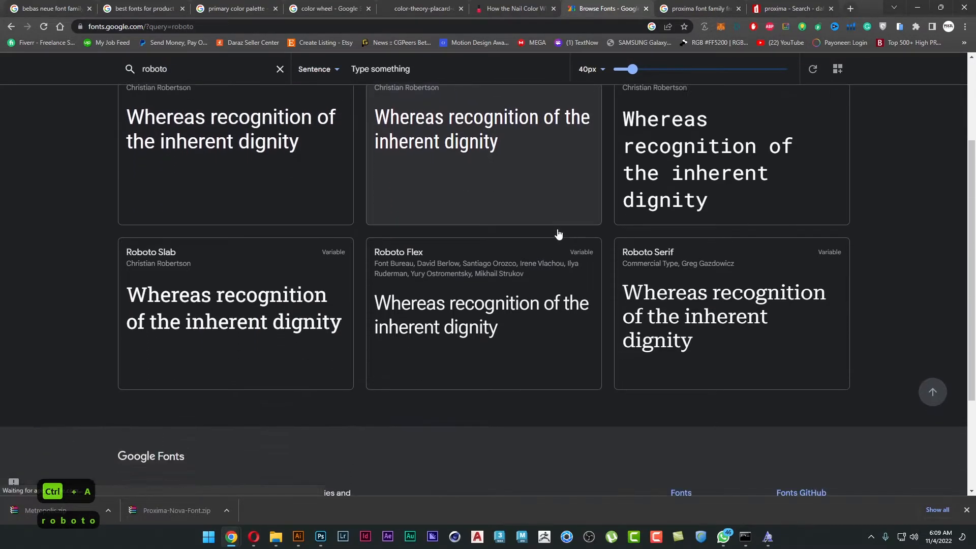
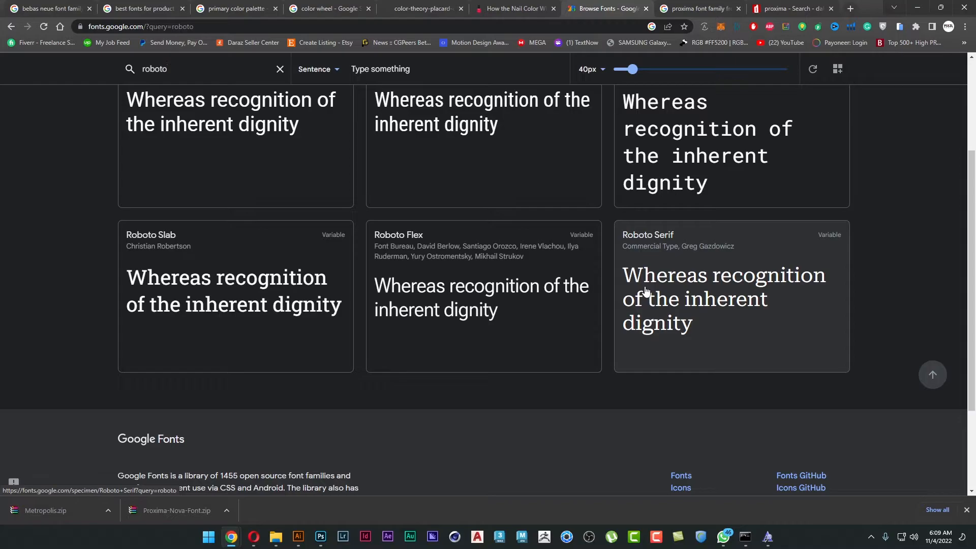
Search Google Fonts for "gotham", also trying the spelling "gothem".
{"action": "scroll", "coordinate": [616, 299], "scroll_direction": "up", "scroll_amount": 3}
{"action": "left_click", "coordinate": [178, 99]}
{"action": "double_click", "coordinate": [181, 110]}
{"action": "type", "text": "gotham"}
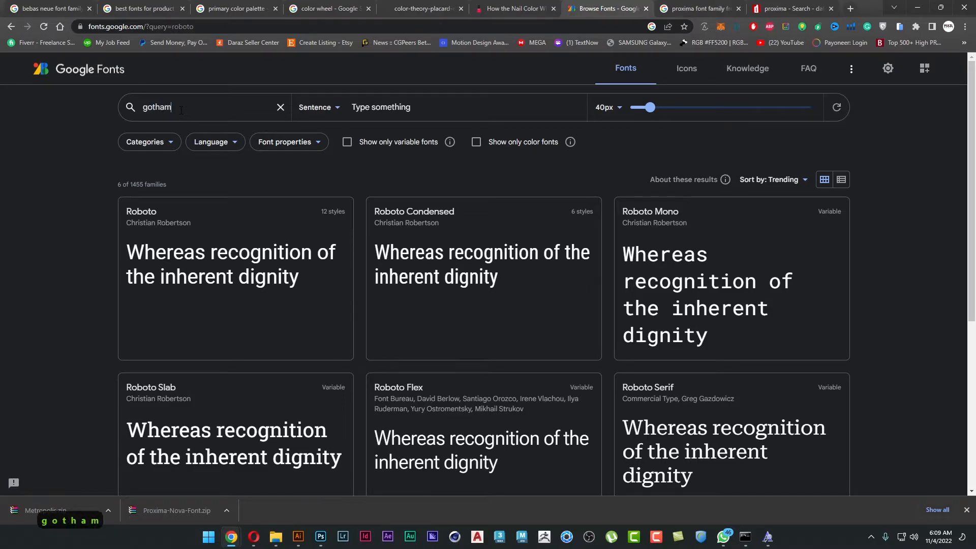
{"action": "key", "text": "Return"}
{"action": "key", "text": "Left"}
{"action": "key", "text": "Left"}
{"action": "type", "text": "e"}
{"action": "key", "text": "Delete"}
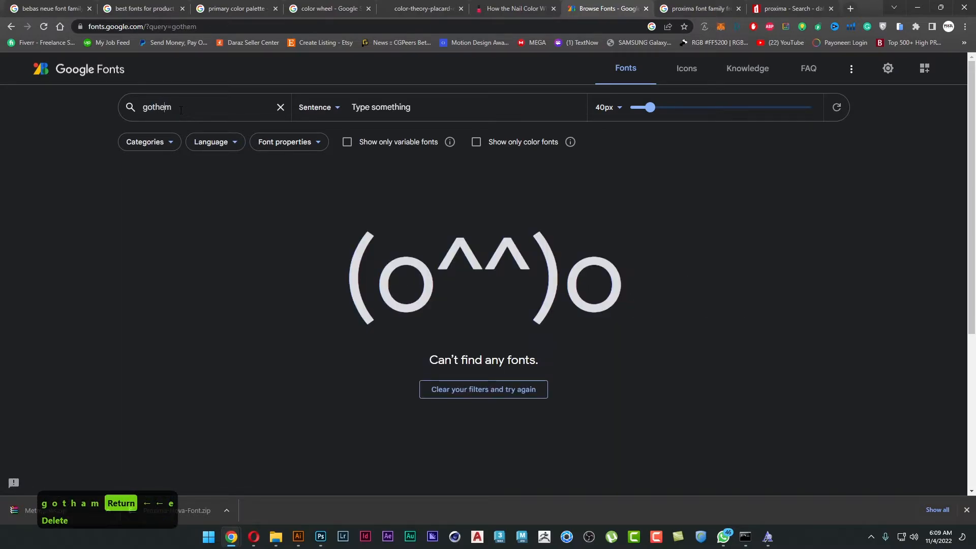
{"action": "key", "text": "BackSpace"}
{"action": "type", "text": "a"}
Search Google Fonts for "poppins" and for "lemon milk".
{"action": "key", "text": "ctrl+a"}
{"action": "type", "text": "poppis"}
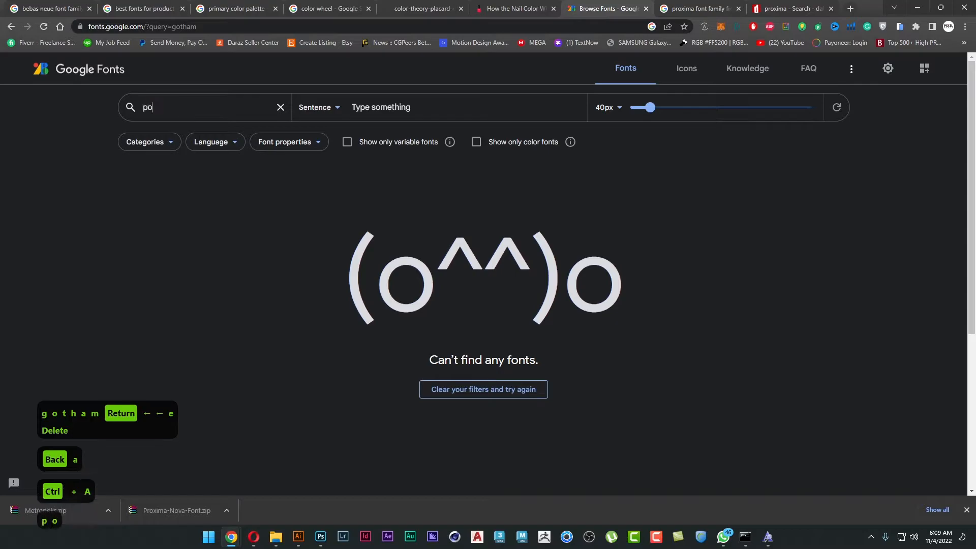
{"action": "key", "text": "BackSpace"}
{"action": "type", "text": "ns"}
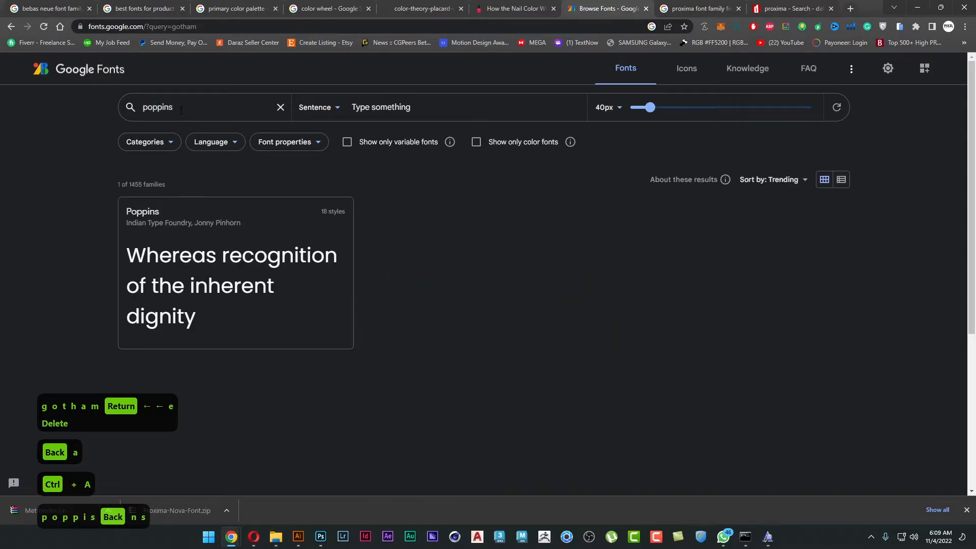
{"action": "key", "text": "ctrl+a"}
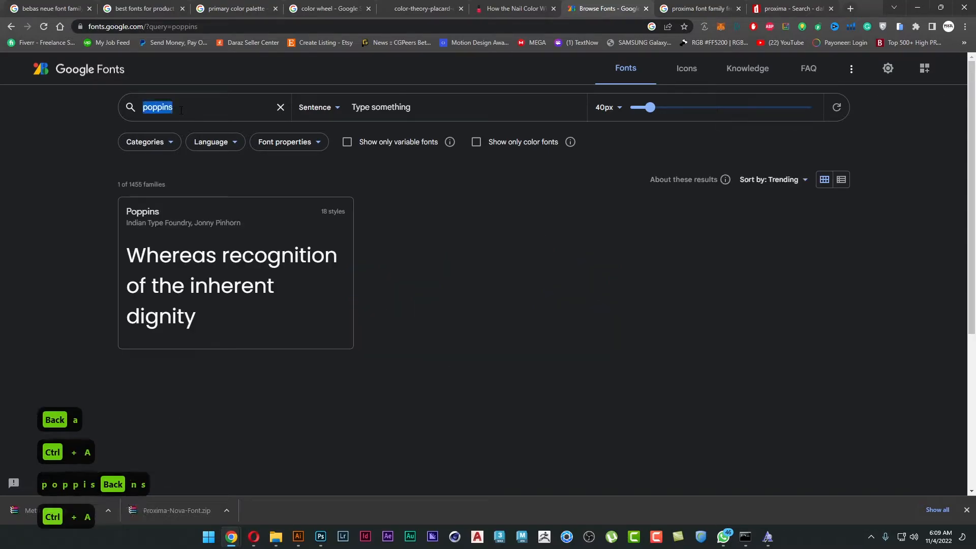
{"action": "type", "text": "lemon"}
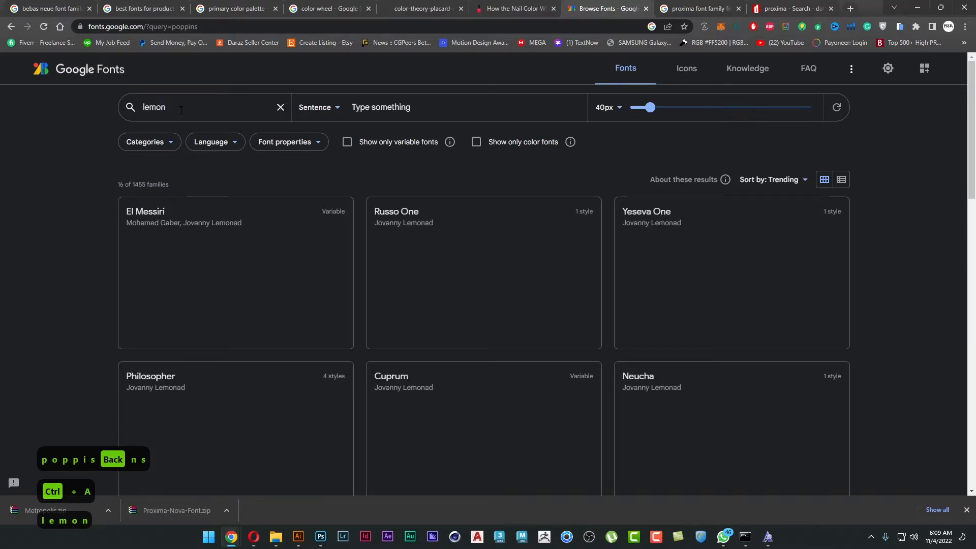
{"action": "type", "text": " milk"}
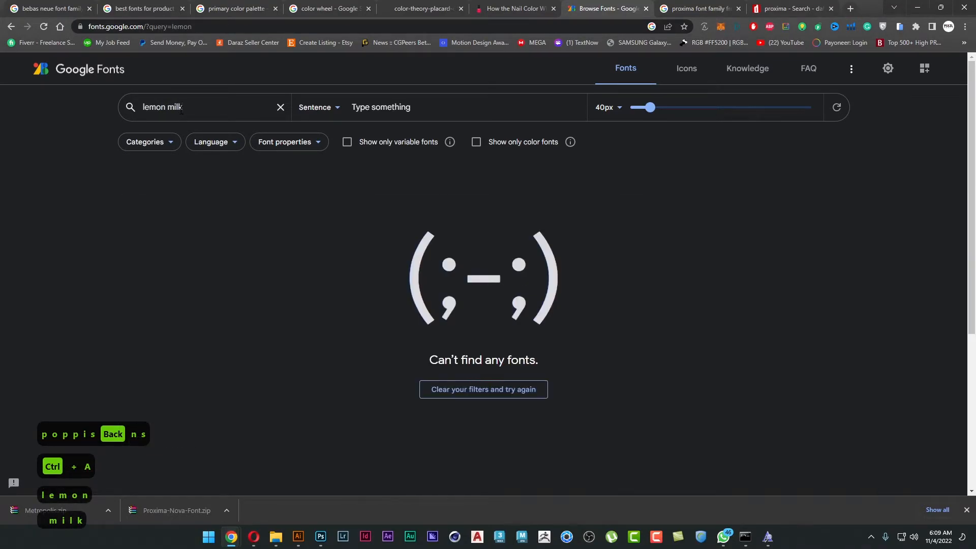
Search Google Fonts for "bebas", open Bebas Neue and download the family.
{"action": "key", "text": "ctrl+a"}
{"action": "key", "text": "BackSpace"}
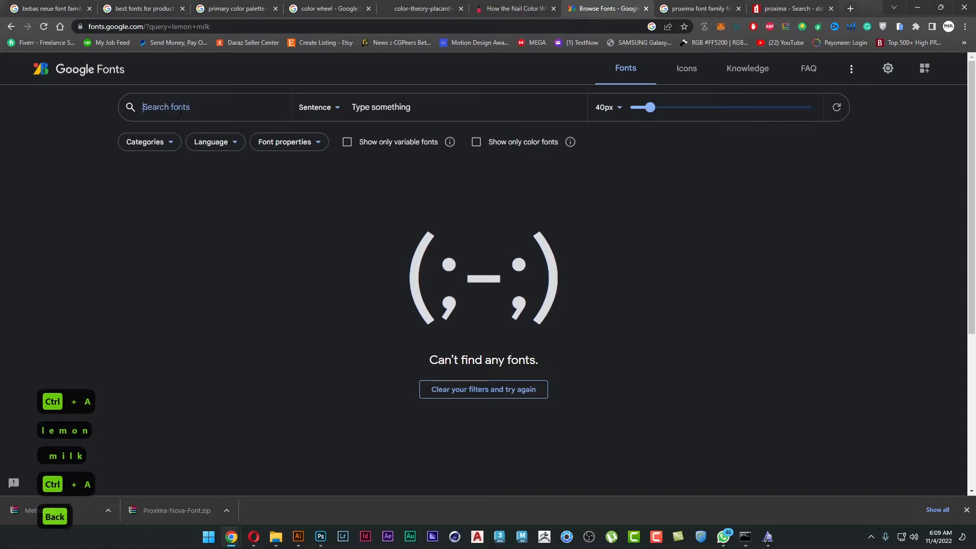
{"action": "type", "text": "bebas"}
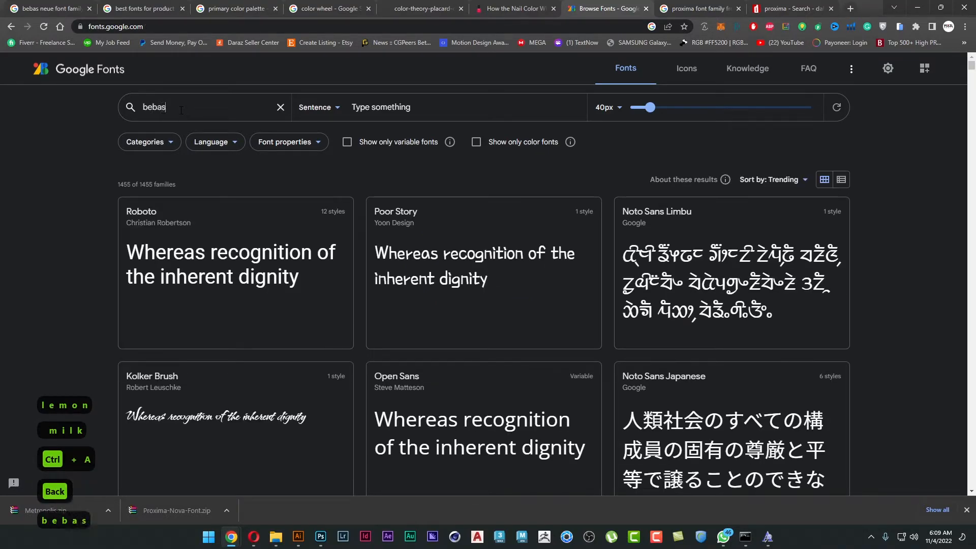
{"action": "left_click", "coordinate": [286, 256]}
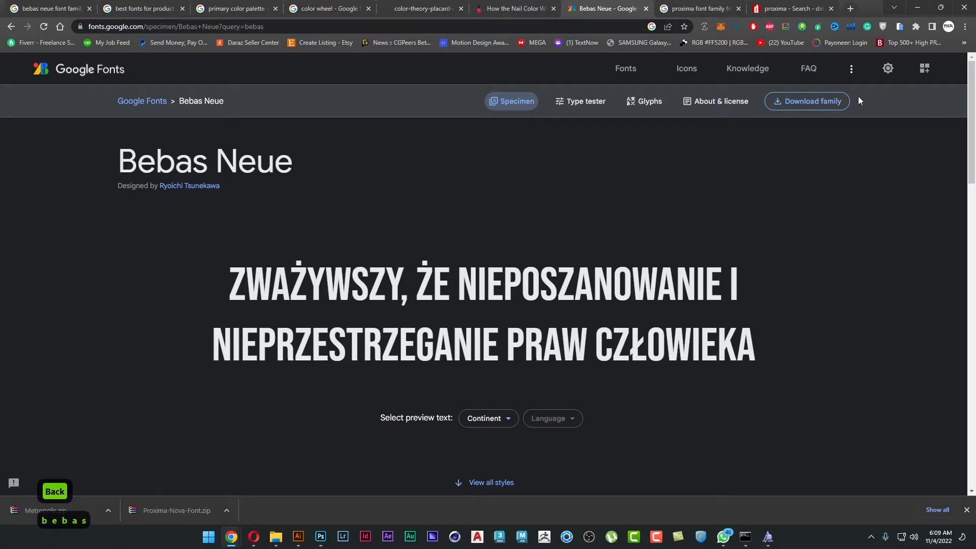
{"action": "left_click", "coordinate": [828, 103]}
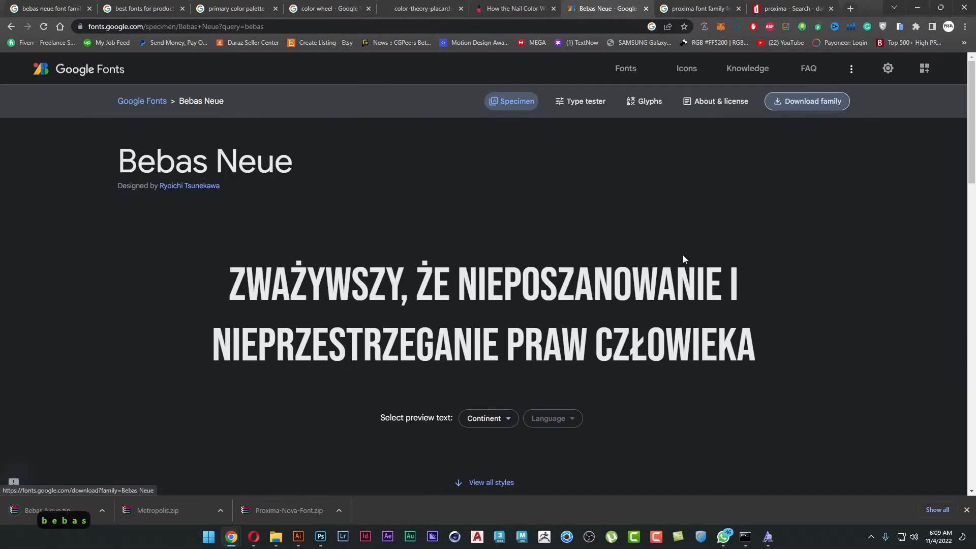
Show the downloaded Bebas_Neue.zip in its folder and extract it into a Bebas_Neue folder.
{"action": "left_click", "coordinate": [109, 510]}
{"action": "left_click", "coordinate": [122, 474]}
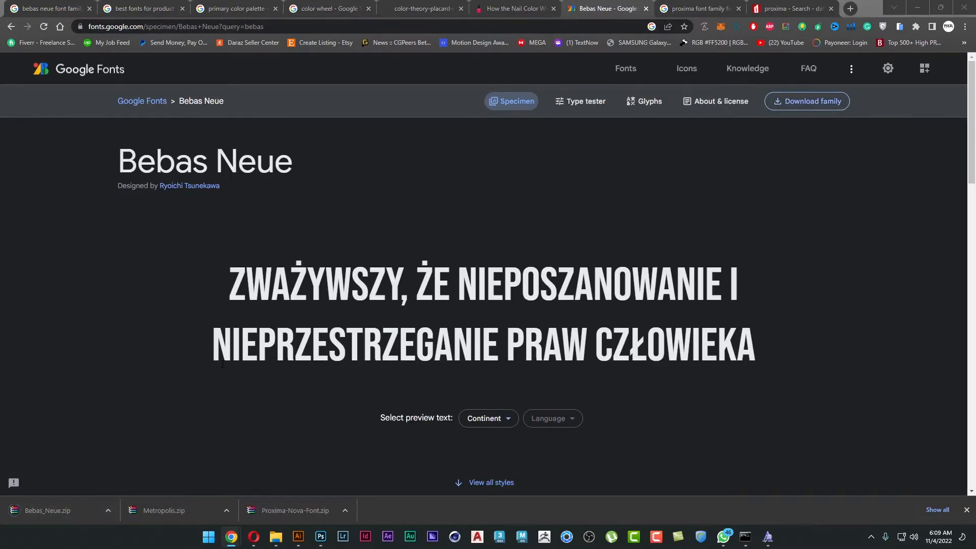
{"action": "right_click", "coordinate": [377, 279]}
{"action": "left_click", "coordinate": [454, 410]}
{"action": "left_click", "coordinate": [536, 222]}
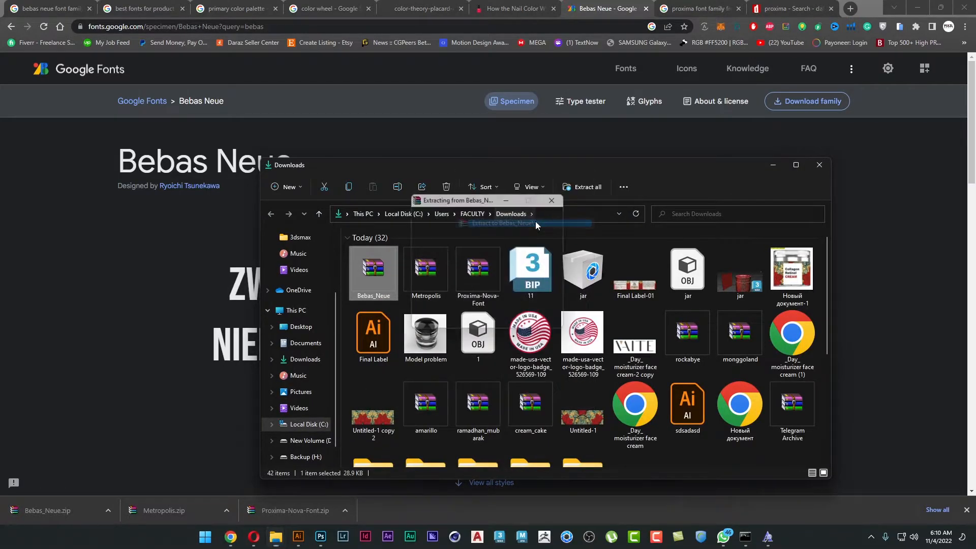
Open the extracted Bebas_Neue folder and install BebasNeue-Regular for all users.
{"action": "scroll", "coordinate": [606, 373], "scroll_direction": "down", "scroll_amount": 3}
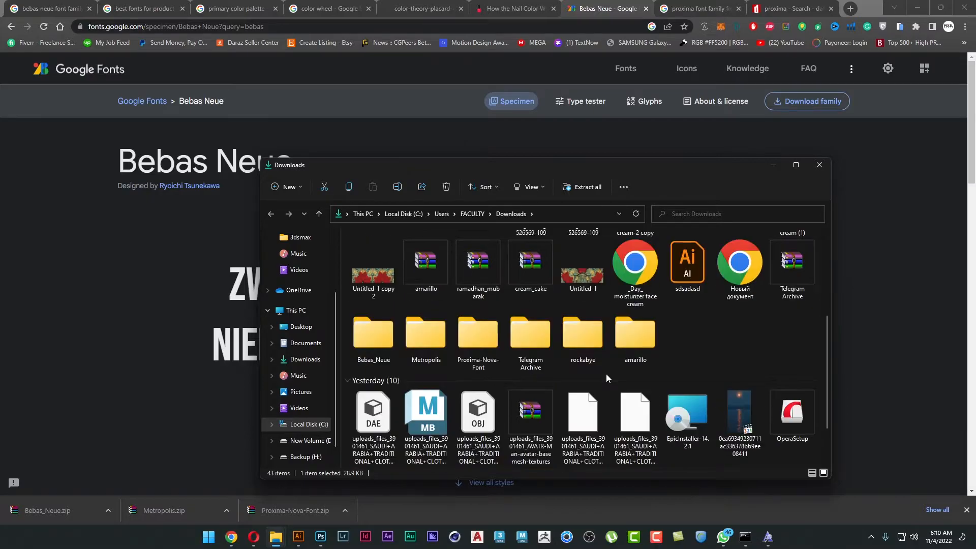
{"action": "double_click", "coordinate": [375, 335]}
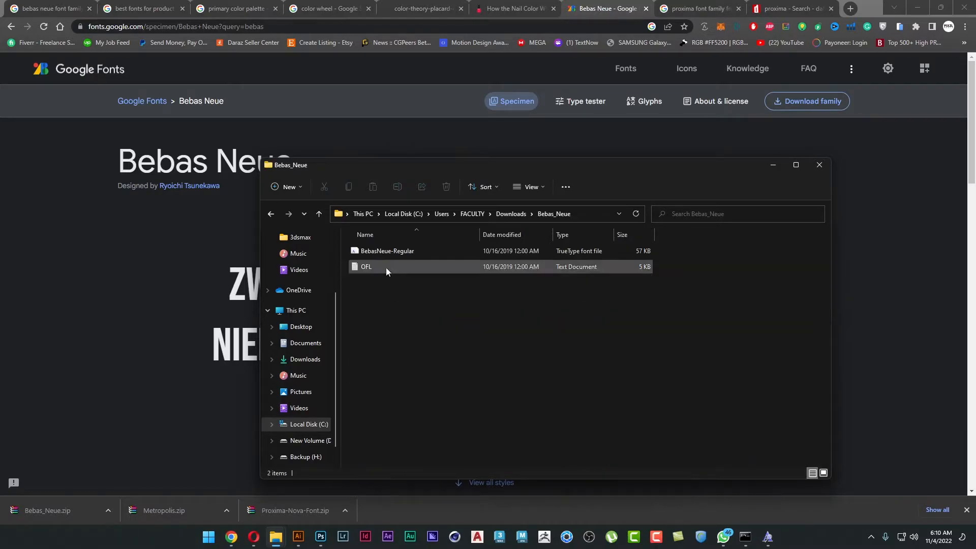
{"action": "right_click", "coordinate": [400, 253]}
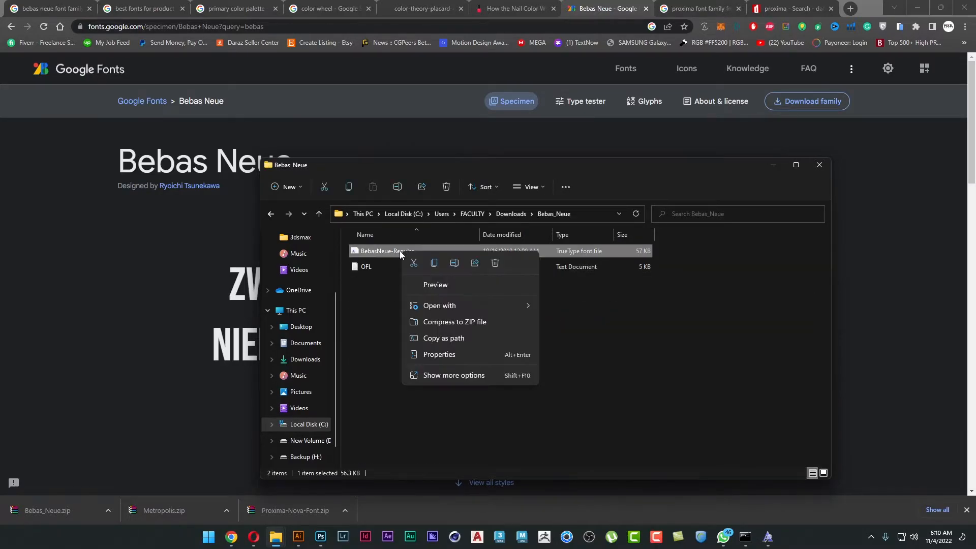
{"action": "left_click", "coordinate": [462, 376]}
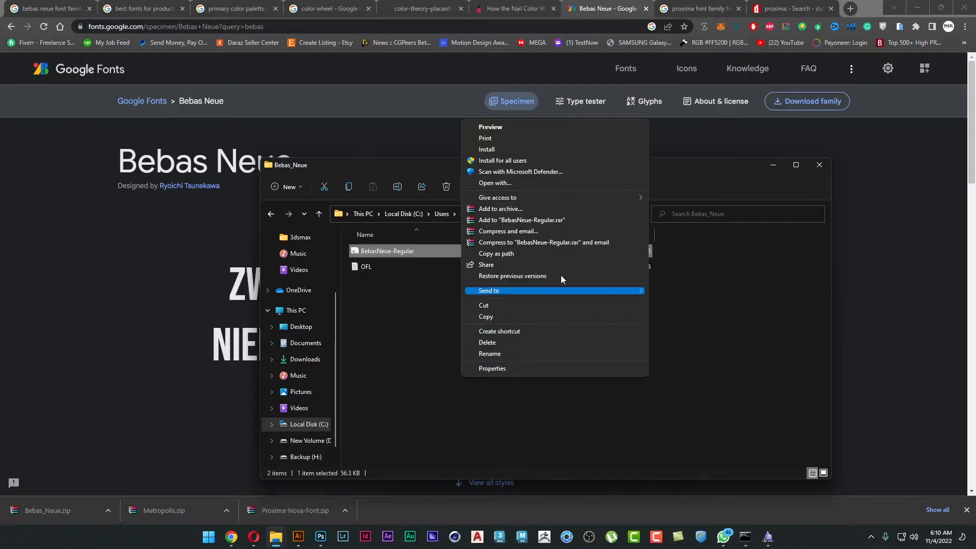
{"action": "left_click", "coordinate": [534, 162]}
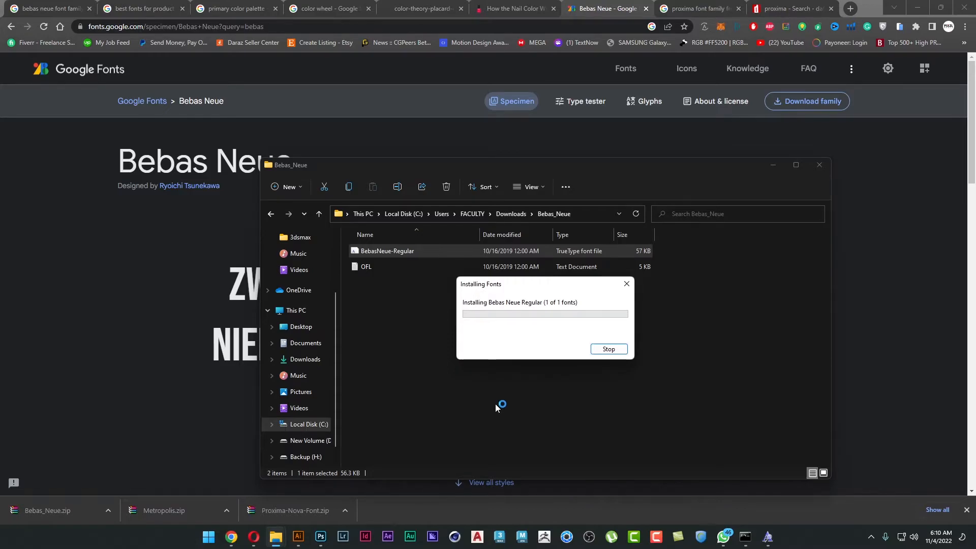
Switch to Illustrator and set the WAVE title's font to Bebas Neue Regular.
{"action": "left_click", "coordinate": [298, 537]}
{"action": "left_click", "coordinate": [689, 143]}
{"action": "type", "text": "bebas"}
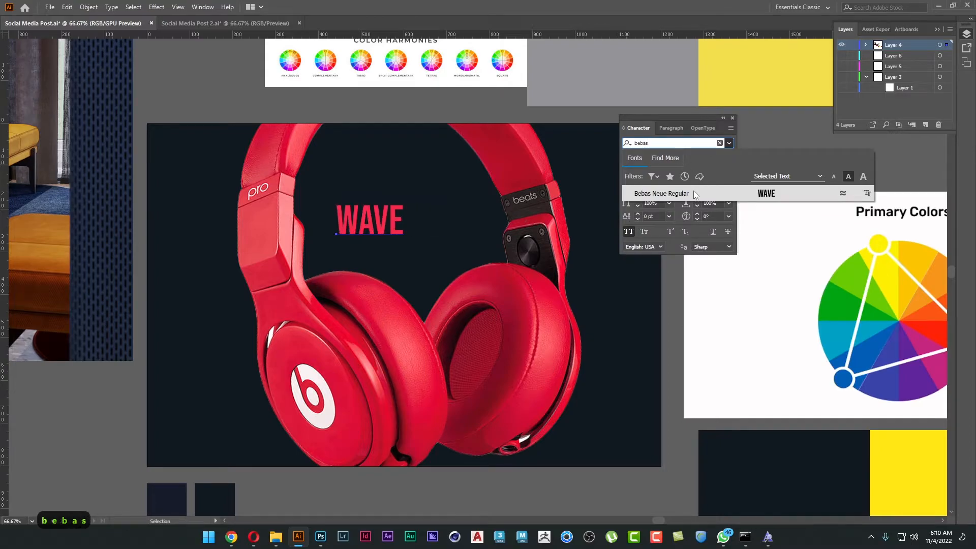
{"action": "left_click", "coordinate": [694, 193]}
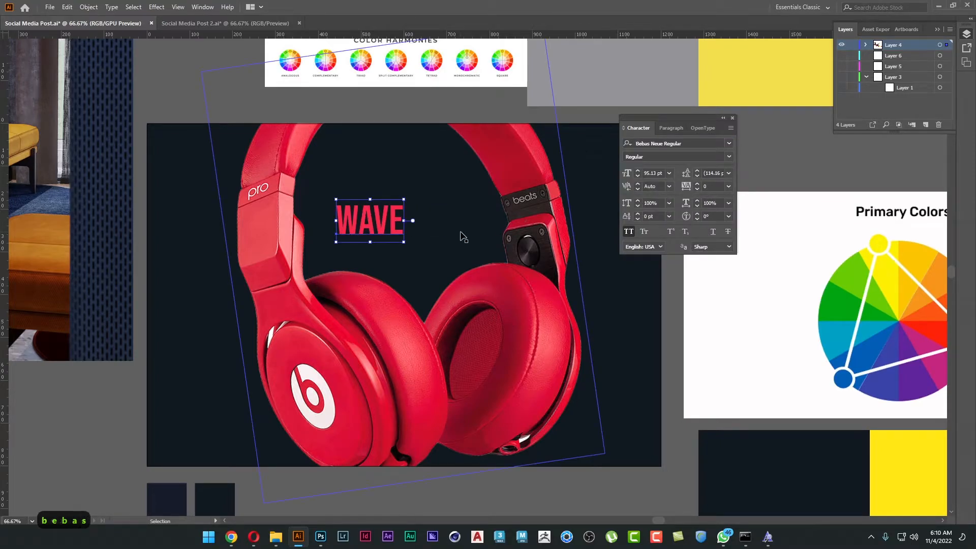
Enlarge the WAVE title to about 324 pt and place it in the upper-left area of the poster.
{"action": "left_click_drag", "start_coordinate": [404, 242], "coordinate": [567, 345]}
{"action": "left_click_drag", "start_coordinate": [432, 263], "coordinate": [305, 202]}
{"action": "left_click", "coordinate": [109, 401]}
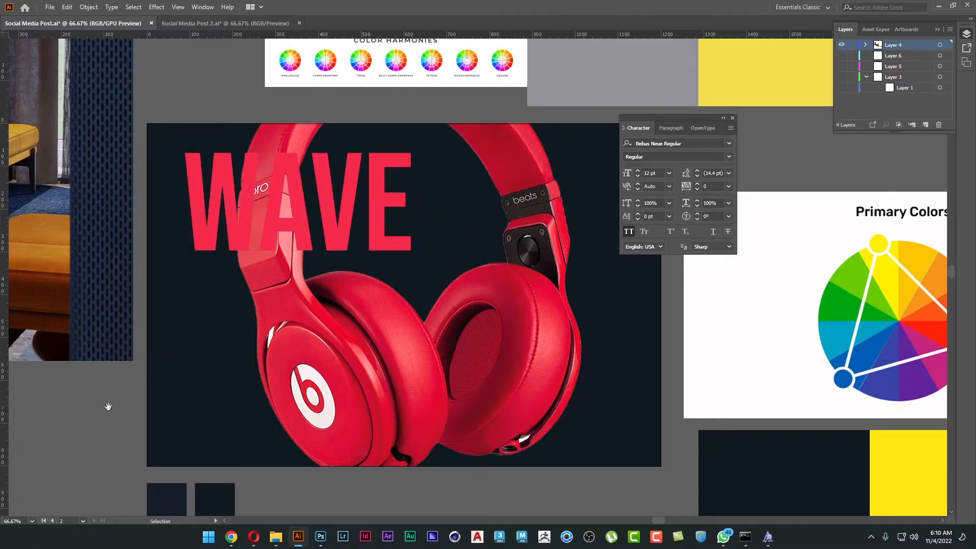
{"action": "left_click_drag", "start_coordinate": [108, 406], "coordinate": [128, 407]}
Recolor the WAVE title white by sampling the white background of the Primary Colors image.
{"action": "left_click", "coordinate": [320, 246]}
{"action": "key", "text": "s"}
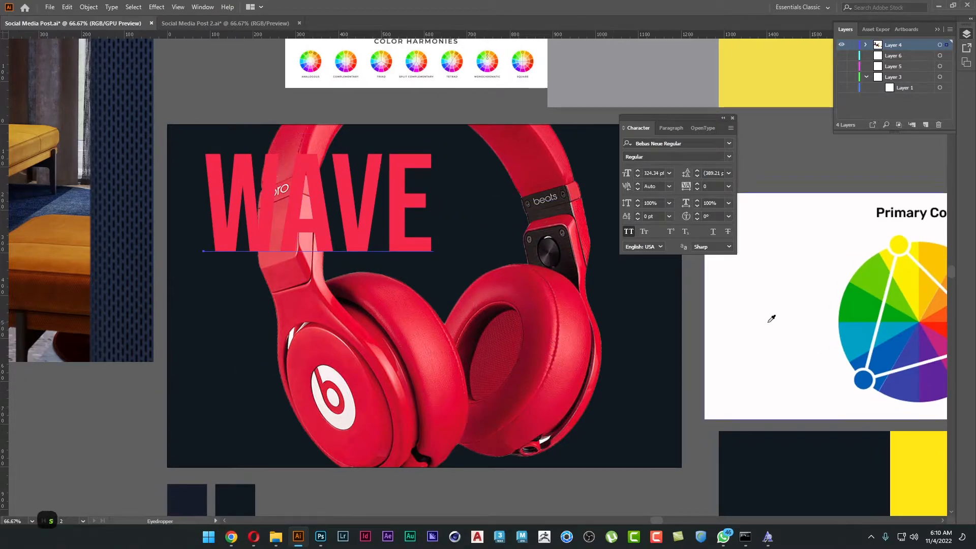
{"action": "left_click", "coordinate": [771, 319]}
{"action": "key", "text": "v"}
{"action": "left_click", "coordinate": [77, 426]}
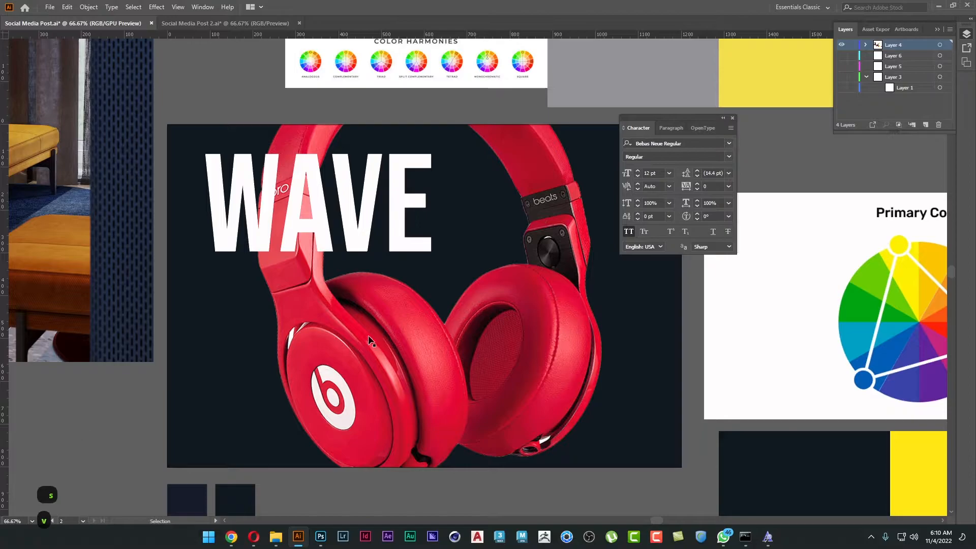
Hide all panels and cut the Primary Colors image, music notes, spare headphones and dark and yellow swatches beside the poster.
{"action": "left_click_drag", "start_coordinate": [371, 342], "coordinate": [386, 329]}
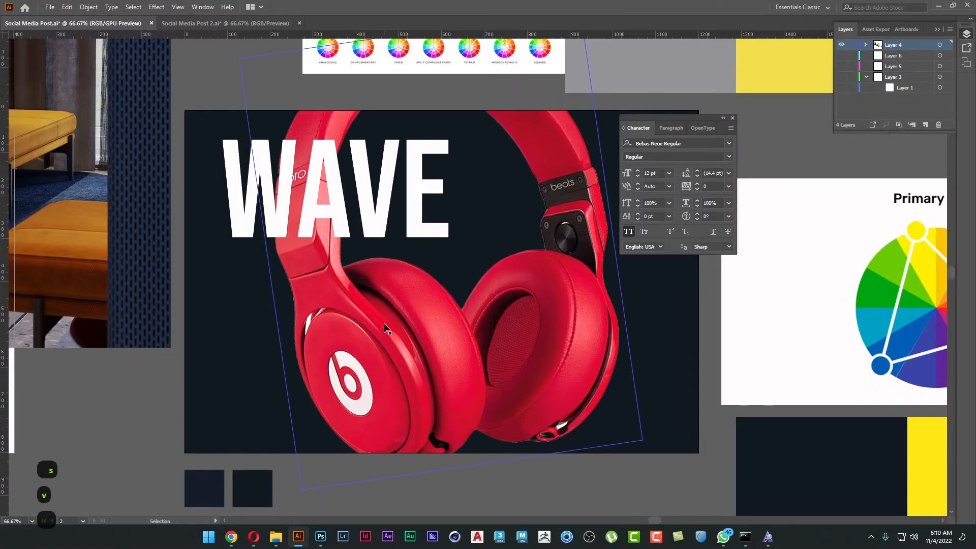
{"action": "key", "text": "Tab"}
{"action": "key", "text": "Tab"}
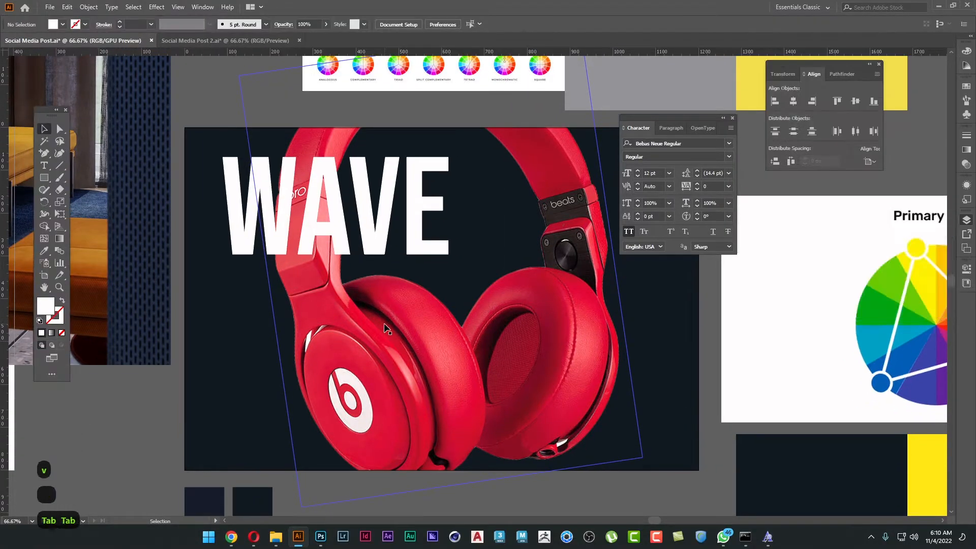
{"action": "scroll", "coordinate": [386, 329], "scroll_direction": "down", "scroll_amount": 2}
{"action": "left_click_drag", "start_coordinate": [547, 330], "coordinate": [404, 295]}
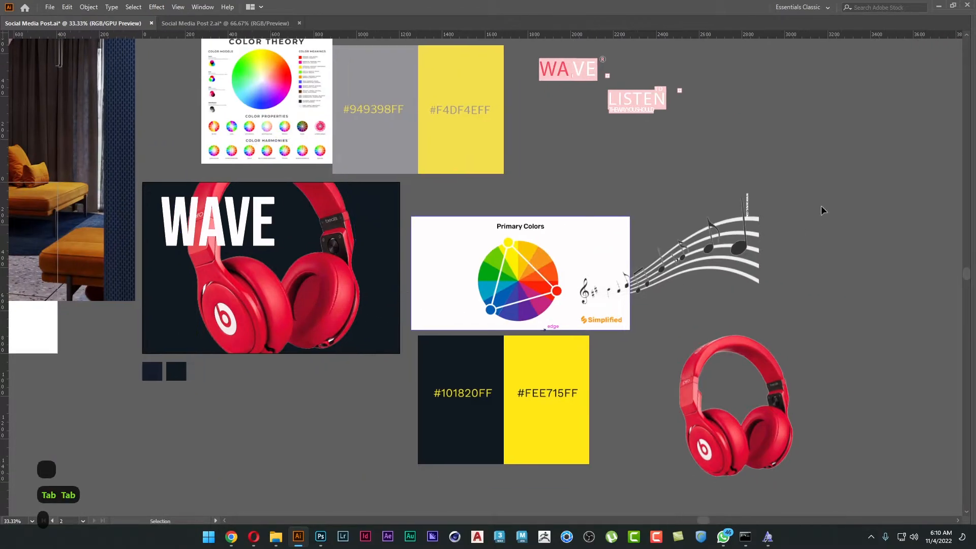
{"action": "left_click_drag", "start_coordinate": [764, 255], "coordinate": [526, 412]}
{"action": "key", "text": "a"}
{"action": "key", "text": "ctrl+x"}
Cut the Color Theory chart with its grey and yellow swatches, and the interior photo, from the canvas.
{"action": "scroll", "coordinate": [593, 361], "scroll_direction": "up", "scroll_amount": 2}
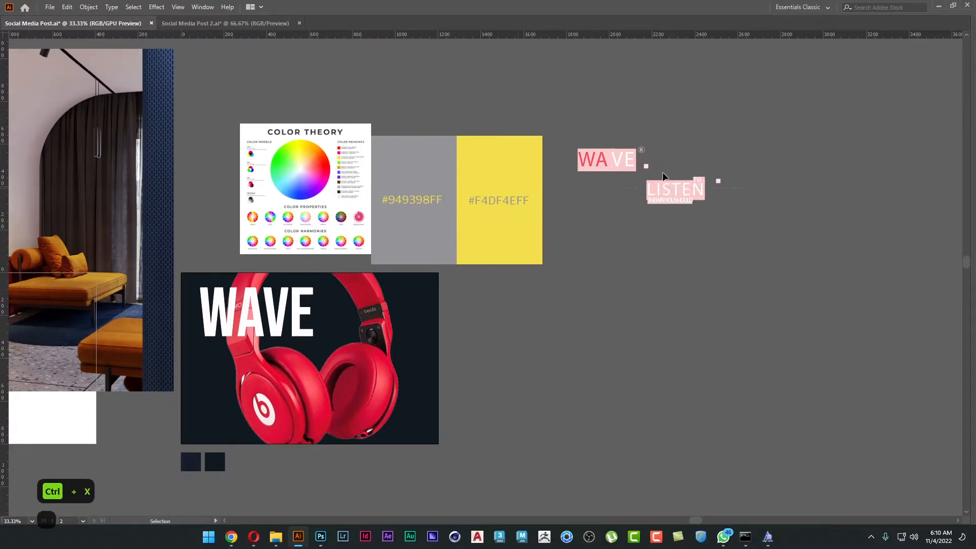
{"action": "key", "text": "ctrl+x"}
{"action": "left_click_drag", "start_coordinate": [284, 190], "coordinate": [592, 133]}
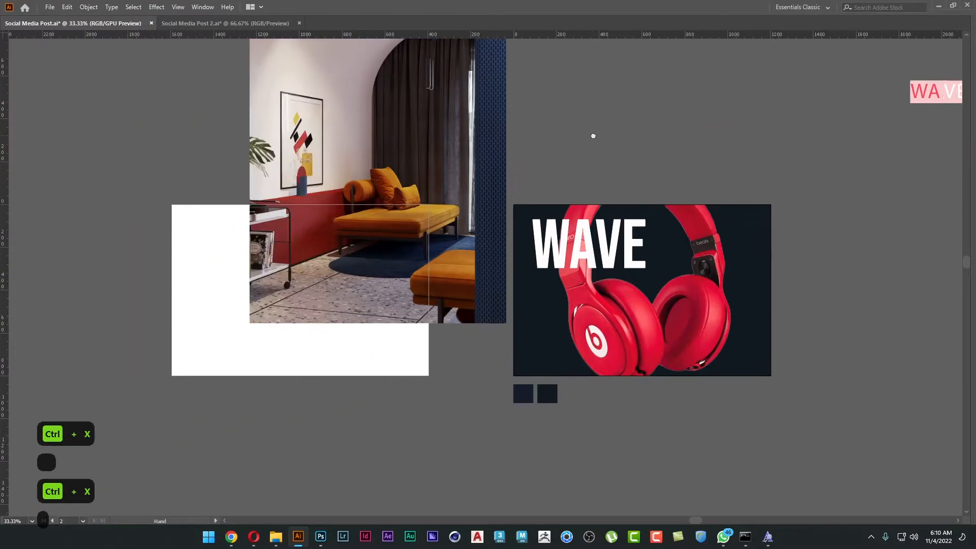
{"action": "left_click_drag", "start_coordinate": [205, 168], "coordinate": [348, 285]}
{"action": "key", "text": "ctrl+x"}
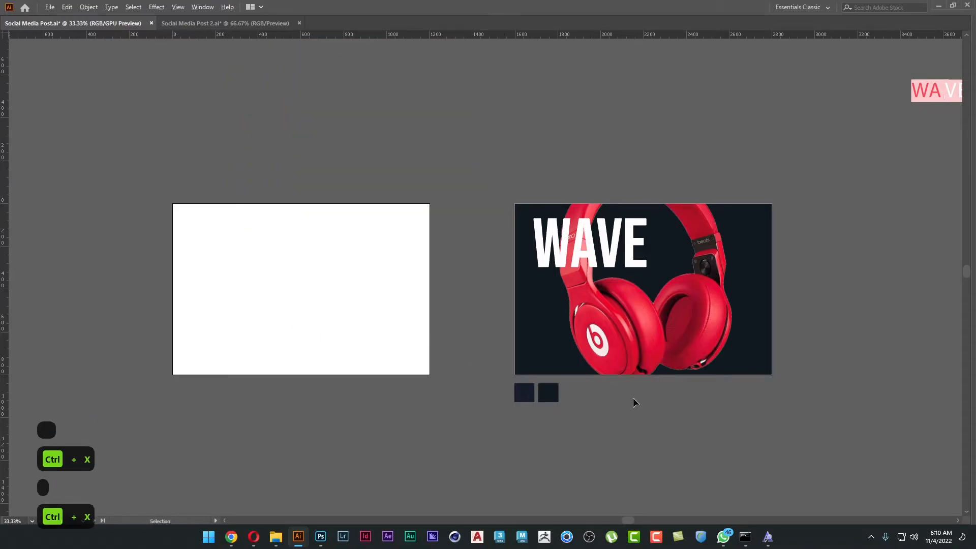
Move the "TO LISTEN THE WAY YOU SHOULD" text group down beside the poster and ungroup it.
{"action": "scroll", "coordinate": [634, 401], "scroll_direction": "up", "scroll_amount": 1}
{"action": "left_click_drag", "start_coordinate": [782, 410], "coordinate": [560, 445]}
{"action": "left_click_drag", "start_coordinate": [741, 256], "coordinate": [599, 373]}
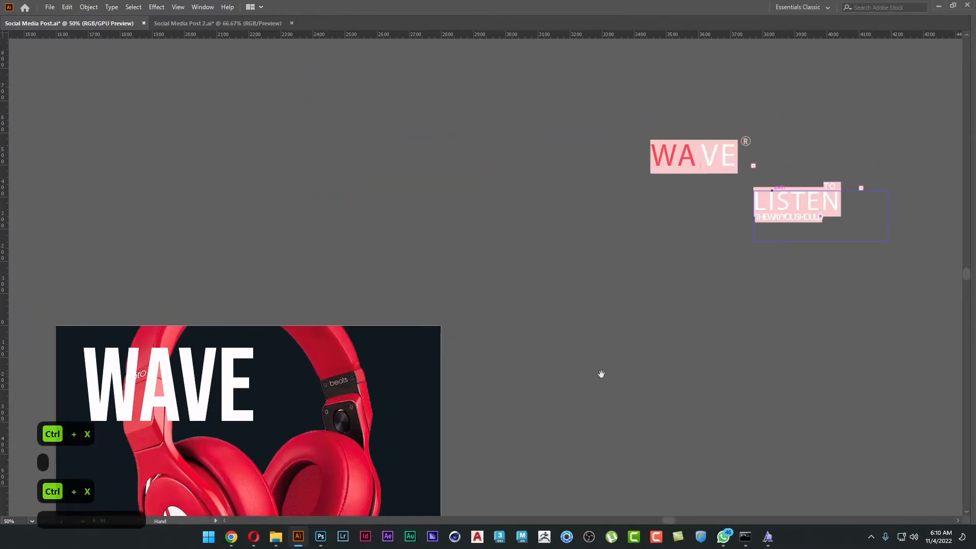
{"action": "scroll", "coordinate": [789, 246], "scroll_direction": "up", "scroll_amount": 2}
{"action": "left_click", "coordinate": [804, 202]}
{"action": "left_click_drag", "start_coordinate": [804, 202], "coordinate": [616, 327]}
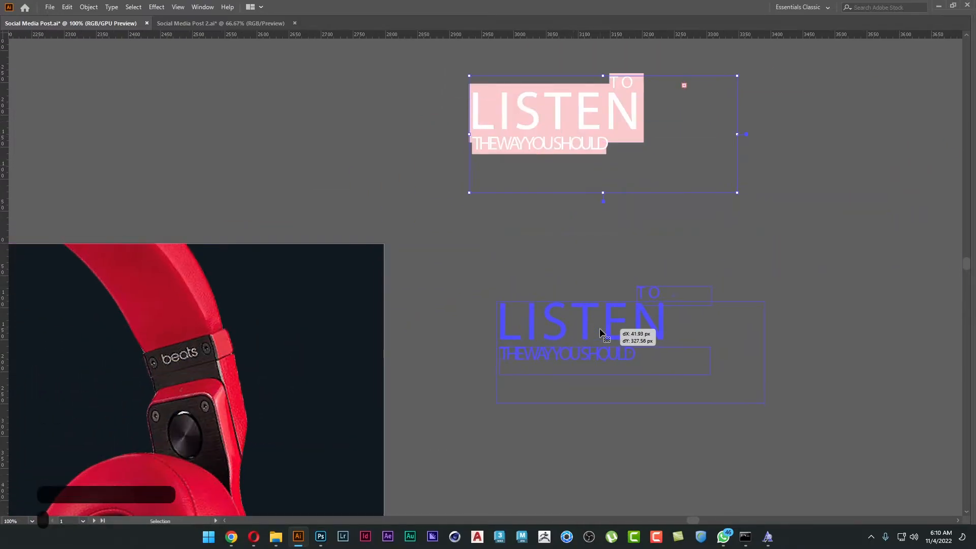
{"action": "right_click", "coordinate": [601, 331]}
{"action": "left_click", "coordinate": [662, 418]}
Duplicate the LISTEN text straight below the original, beside the poster.
{"action": "left_click_drag", "start_coordinate": [625, 444], "coordinate": [859, 246]}
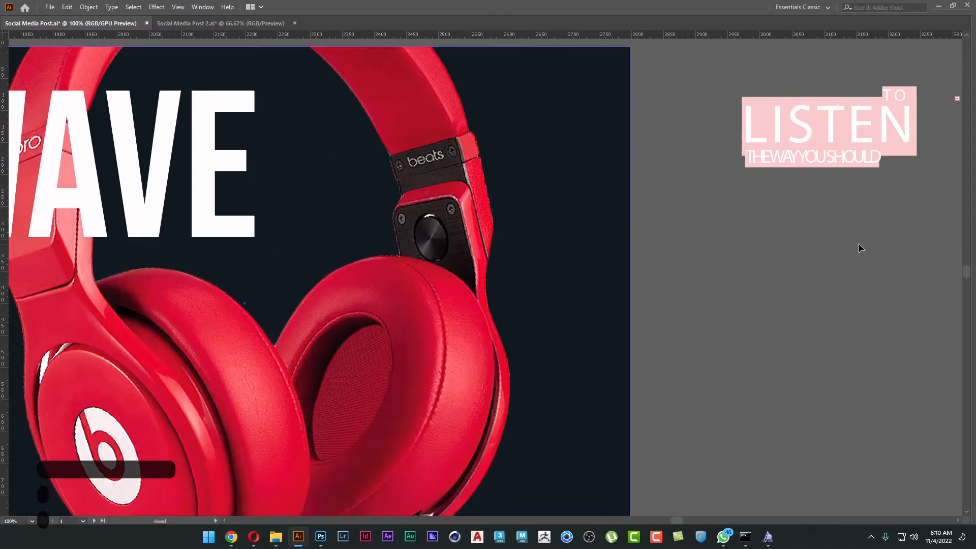
{"action": "scroll", "coordinate": [859, 246], "scroll_direction": "down", "scroll_amount": 1}
{"action": "left_click", "coordinate": [817, 157]}
{"action": "left_click_drag", "start_coordinate": [817, 157], "coordinate": [817, 320]}
Try to apply the WAVE title's text style to the LISTEN copy with the Eyedropper, and undo it.
{"action": "key", "text": "i"}
{"action": "left_click", "coordinate": [364, 198]}
{"action": "key", "text": "v"}
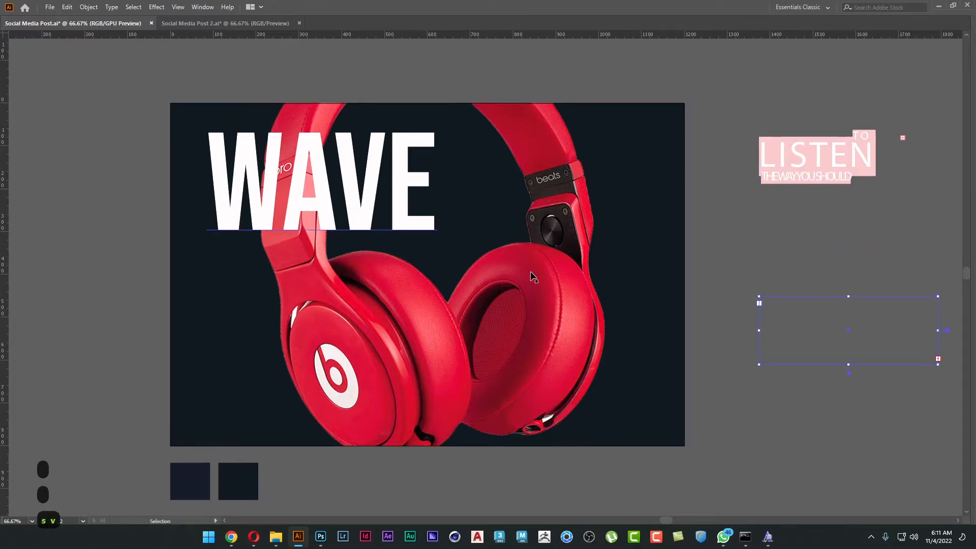
{"action": "key", "text": "ctrl+z"}
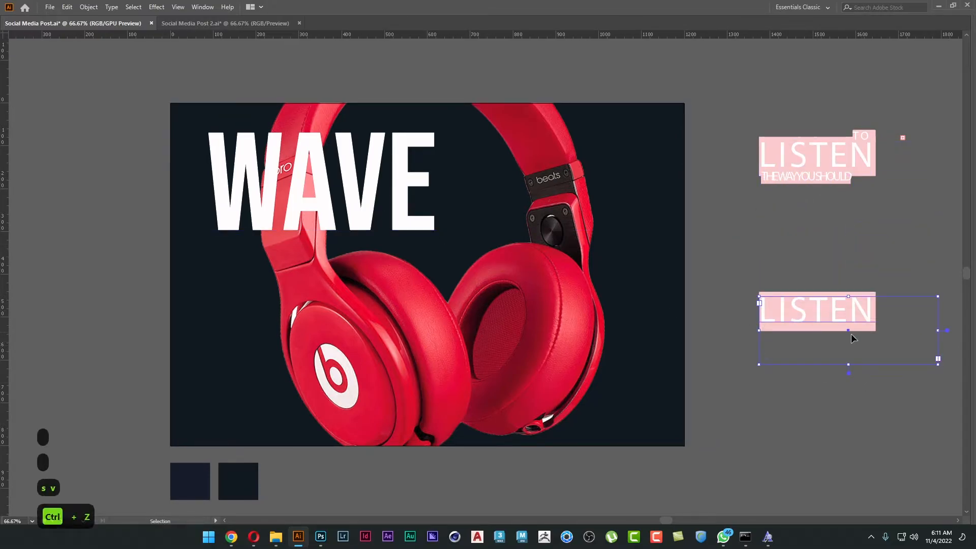
Copy the word LISTEN from the duplicated text frame and leave text editing.
{"action": "double_click", "coordinate": [833, 315]}
{"action": "key", "text": "ctrl+c"}
{"action": "key", "text": "Escape"}
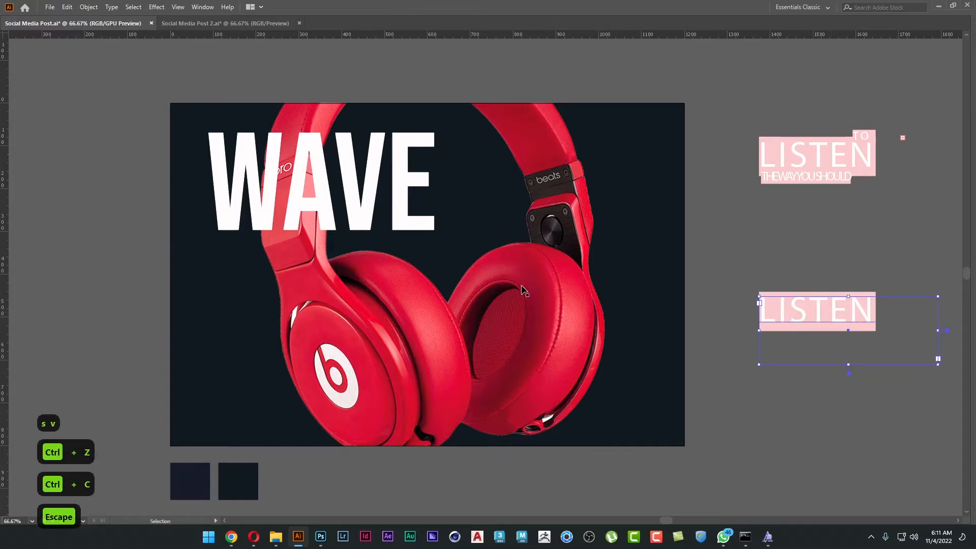
Create a new text object reading LISTEN in the WAVE title's style over the poster's lower edge, using the copied word.
{"action": "left_click_drag", "start_coordinate": [677, 346], "coordinate": [624, 247]}
{"action": "key", "text": "t"}
{"action": "left_click", "coordinate": [347, 374]}
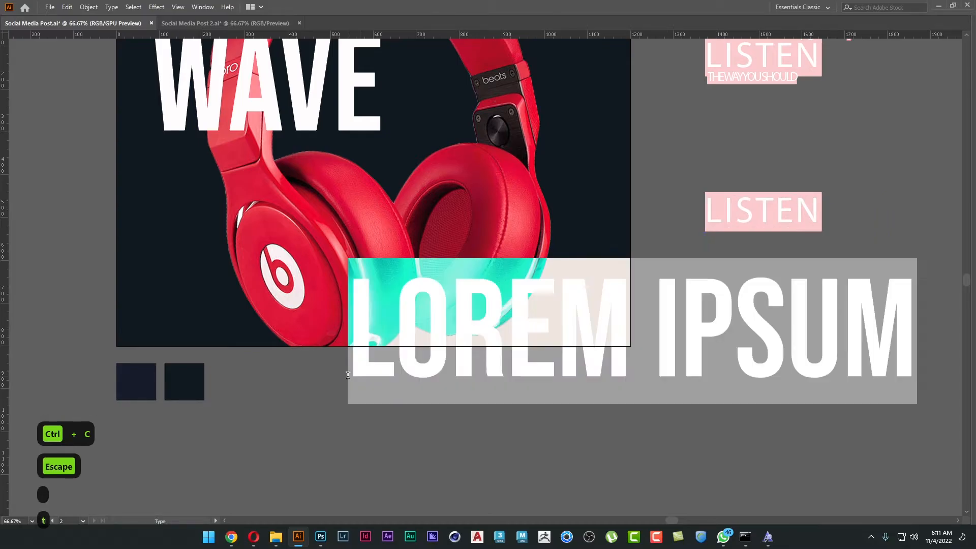
{"action": "key", "text": "ctrl+v"}
{"action": "key", "text": "Escape"}
{"action": "key", "text": "s"}
{"action": "left_click", "coordinate": [341, 76]}
{"action": "key", "text": "v"}
Move the WAVE title off the dark poster, over beside the neighbouring white artboard.
{"action": "key", "text": "space"}
{"action": "left_click_drag", "start_coordinate": [548, 298], "coordinate": [663, 369]}
{"action": "left_click_drag", "start_coordinate": [498, 153], "coordinate": [185, 114]}
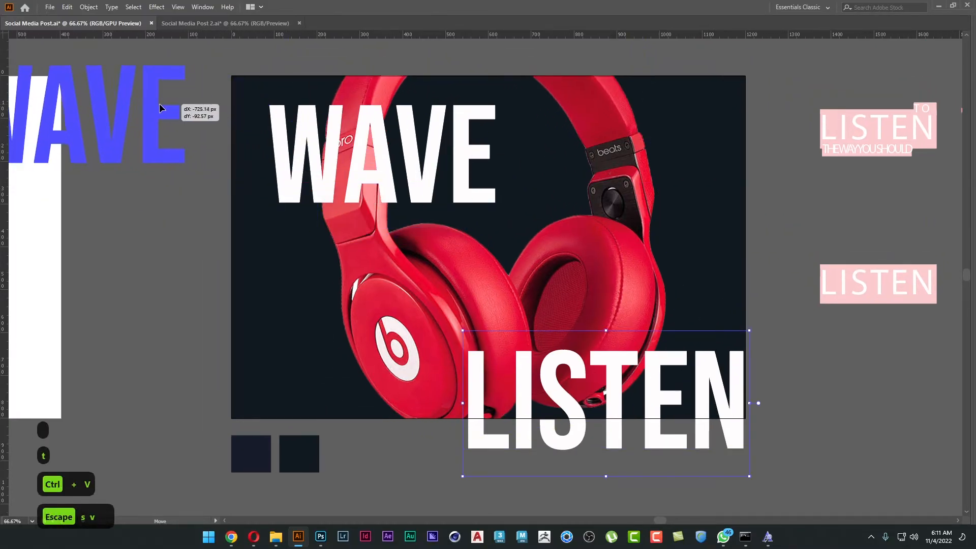
Move the large LISTEN text up to the middle of the poster and enlarge it to span most of the width.
{"action": "left_click_drag", "start_coordinate": [634, 401], "coordinate": [478, 234]}
{"action": "left_click_drag", "start_coordinate": [582, 239], "coordinate": [697, 249]}
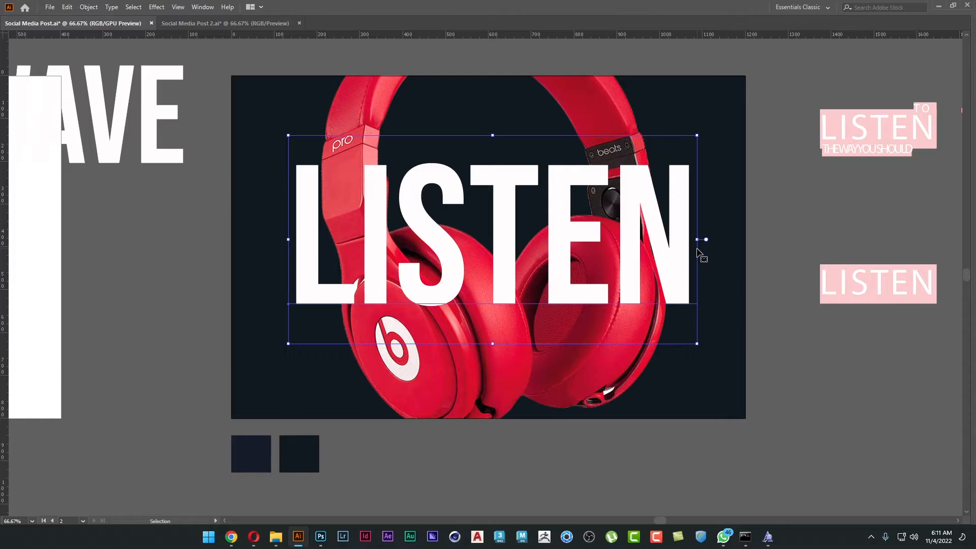
{"action": "left_click_drag", "start_coordinate": [599, 264], "coordinate": [626, 259]}
{"action": "left_click", "coordinate": [637, 421]}
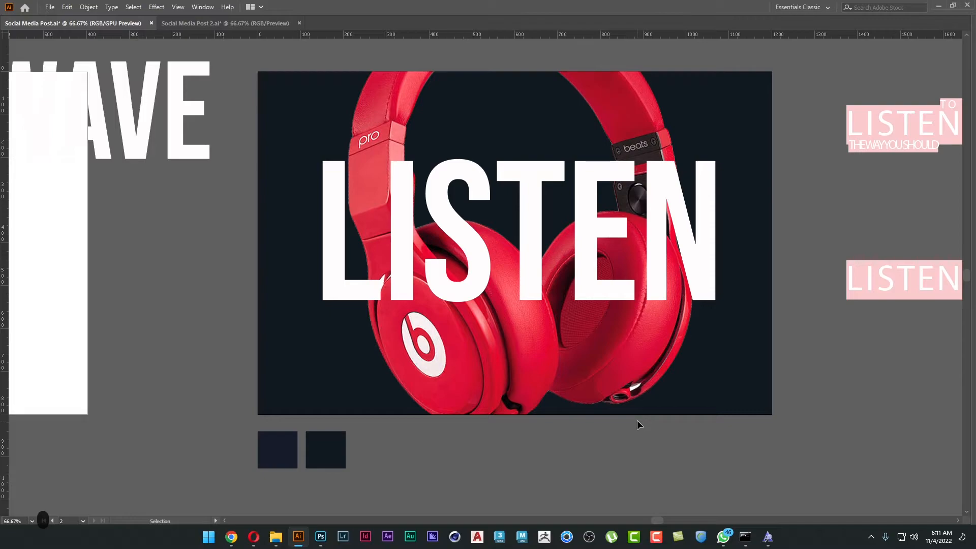
Shift and scale down the headphones image inside its clipping mask so the whole headband fits within the poster.
{"action": "key", "text": "a"}
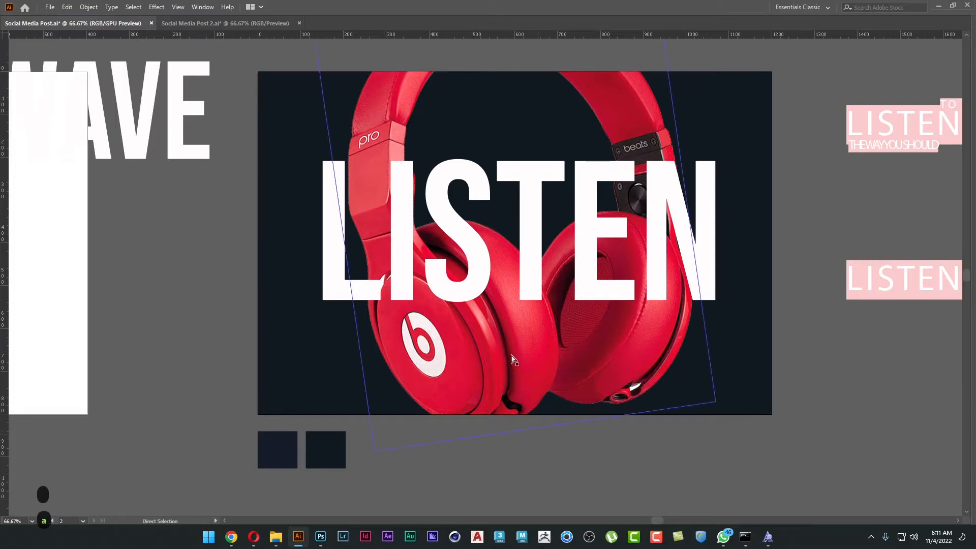
{"action": "left_click_drag", "start_coordinate": [511, 355], "coordinate": [518, 376]}
{"action": "key", "text": "v"}
{"action": "left_click_drag", "start_coordinate": [717, 430], "coordinate": [700, 416]}
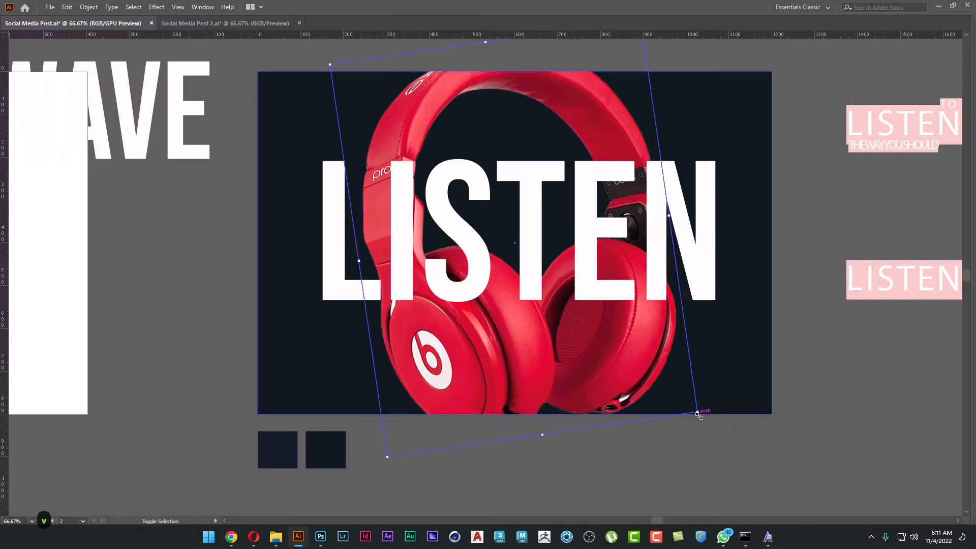
{"action": "key", "text": "space"}
{"action": "left_click_drag", "start_coordinate": [642, 379], "coordinate": [647, 397]}
{"action": "left_click_drag", "start_coordinate": [491, 61], "coordinate": [495, 80]}
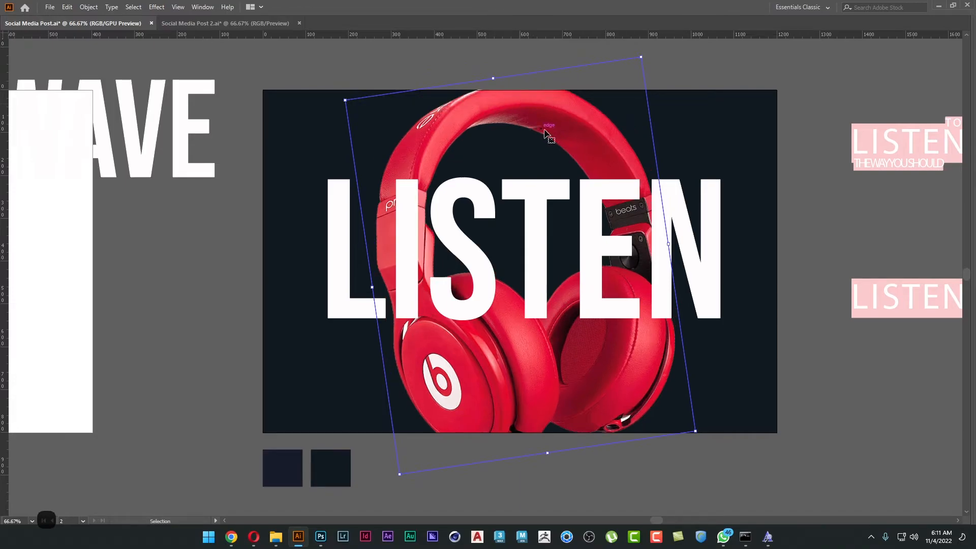
{"action": "left_click", "coordinate": [801, 450]}
{"action": "left_click_drag", "start_coordinate": [818, 451], "coordinate": [819, 449]}
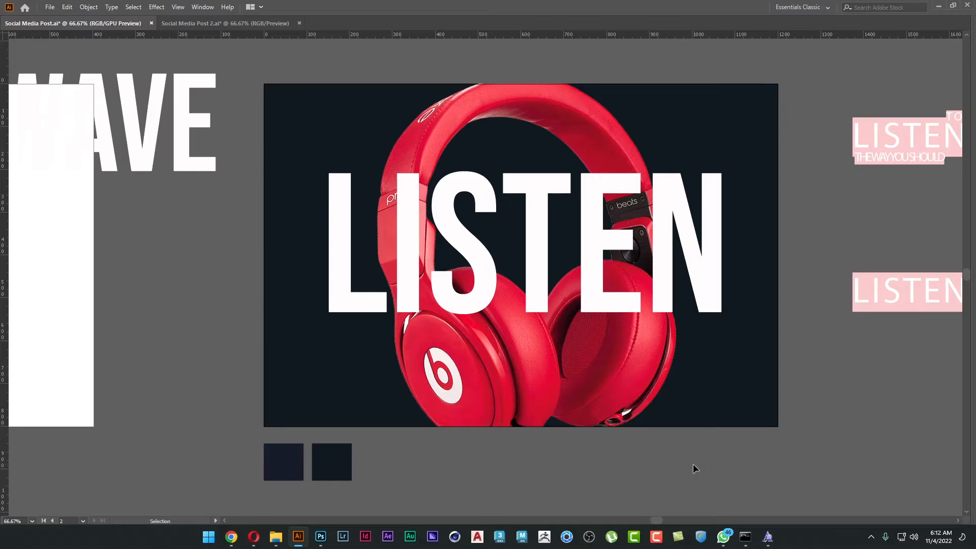
Duplicate the large LISTEN title outside the poster, below the small pink LISTEN text.
{"action": "left_click_drag", "start_coordinate": [699, 424], "coordinate": [676, 392]}
{"action": "scroll", "coordinate": [565, 244], "scroll_direction": "down", "scroll_amount": 1}
{"action": "left_click_drag", "start_coordinate": [565, 244], "coordinate": [502, 191]}
{"action": "left_click_drag", "start_coordinate": [413, 153], "coordinate": [806, 308]}
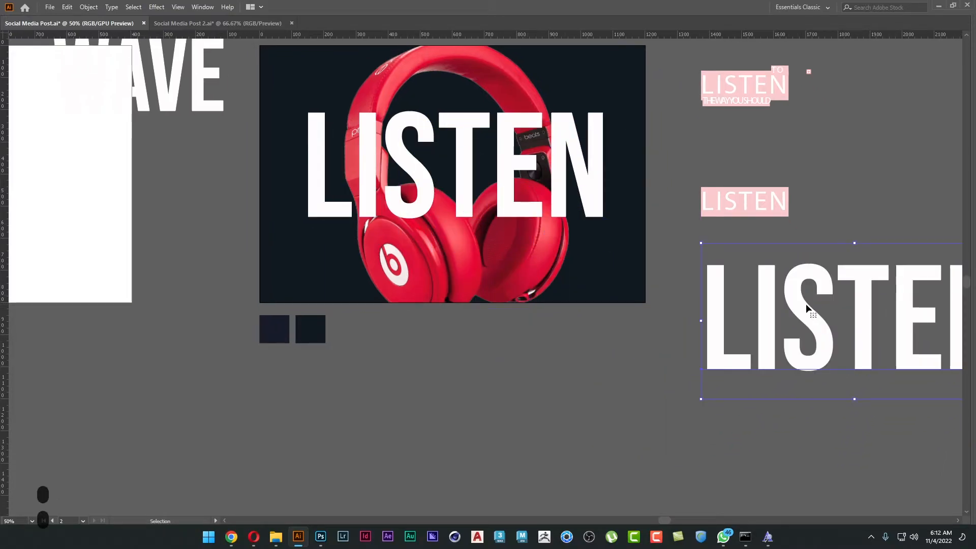
Convert the LISTEN title on the poster to outlines.
{"action": "scroll", "coordinate": [392, 191], "scroll_direction": "up", "scroll_amount": 1}
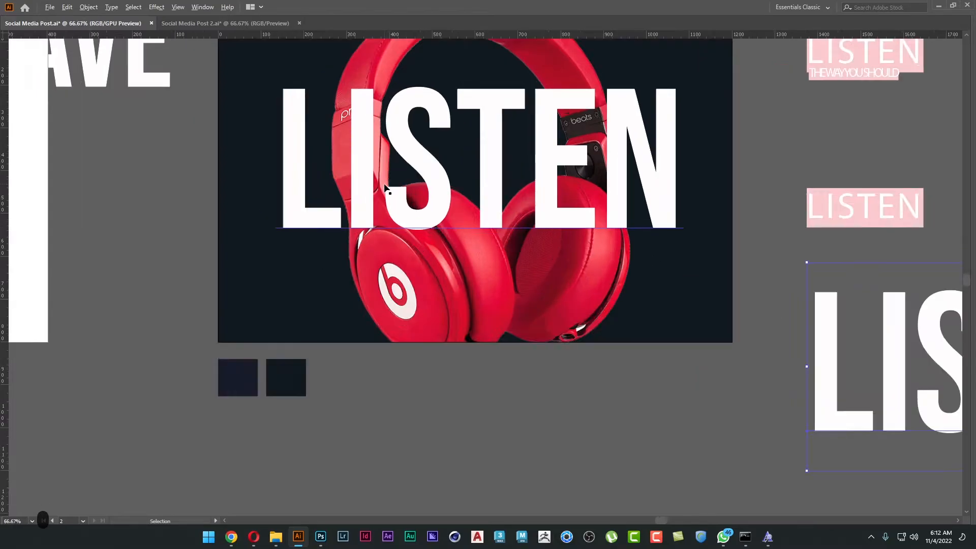
{"action": "left_click_drag", "start_coordinate": [408, 197], "coordinate": [400, 227]}
{"action": "key", "text": "ctrl+plus"}
{"action": "left_click", "coordinate": [392, 202]}
{"action": "right_click", "coordinate": [391, 200]}
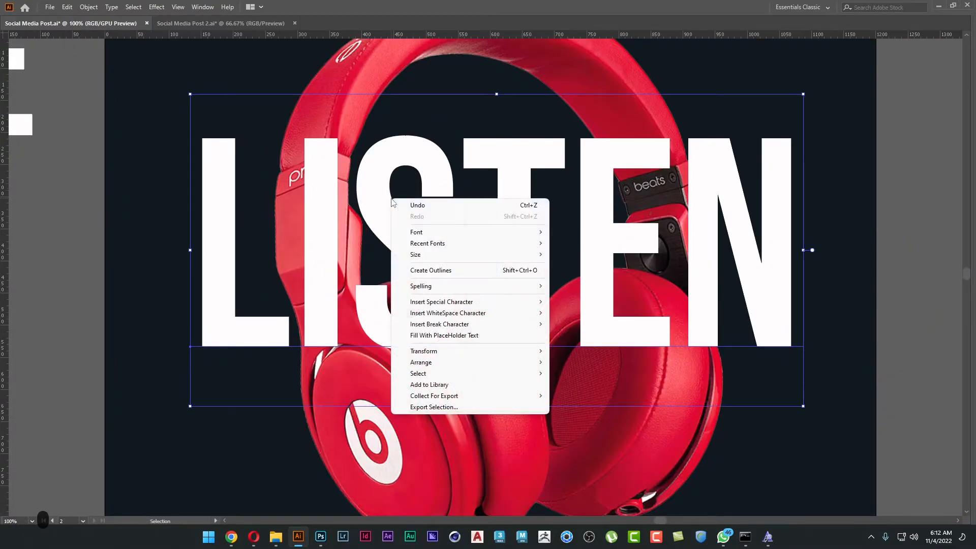
{"action": "left_click", "coordinate": [425, 271]}
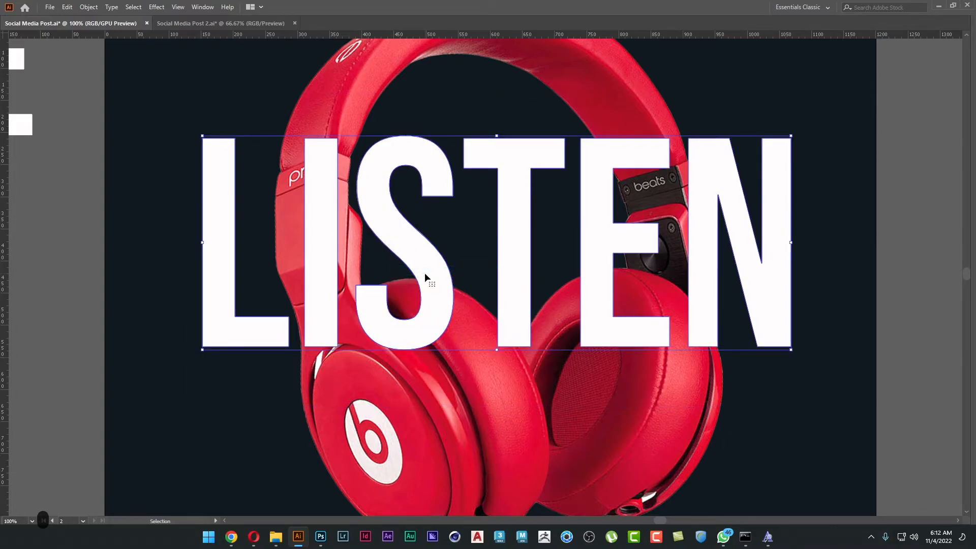
{"action": "left_click", "coordinate": [80, 318]}
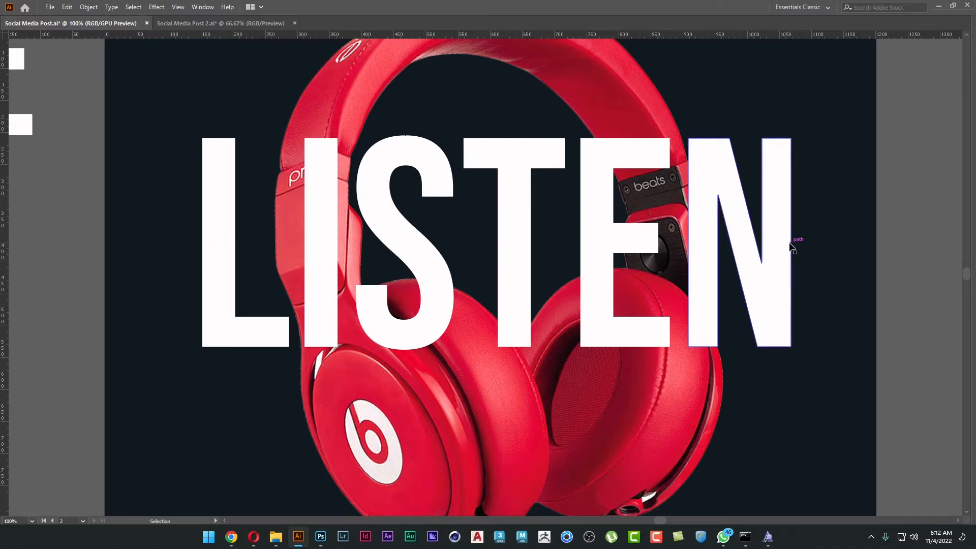
Cut the letter I out of the outlined LISTEN title on the poster.
{"action": "key", "text": "a"}
{"action": "left_click", "coordinate": [323, 237]}
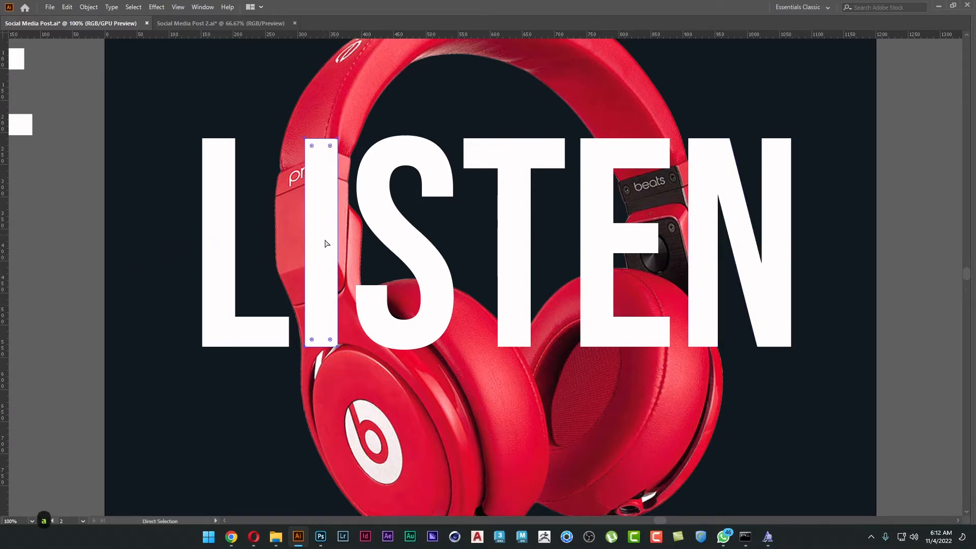
{"action": "key", "text": "ctrl+x"}
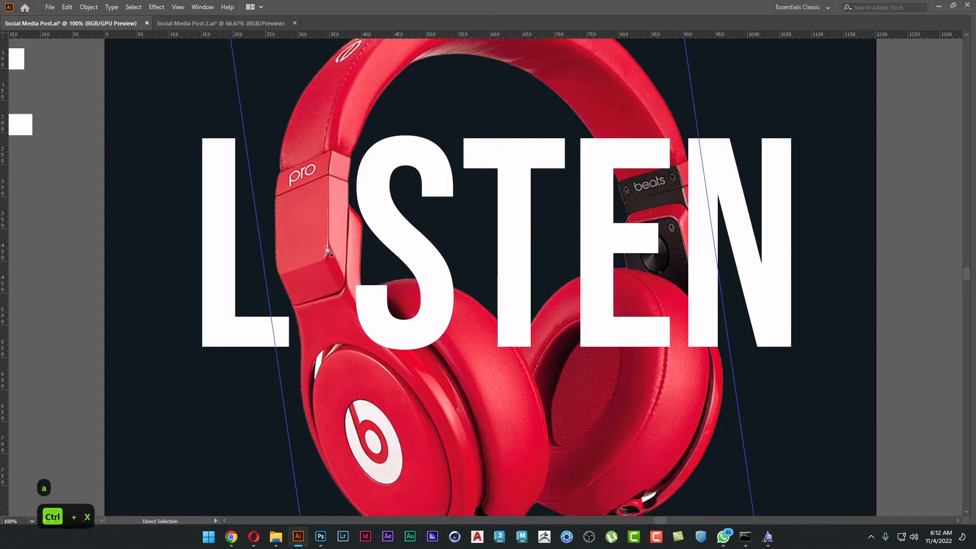
{"action": "left_click", "coordinate": [401, 232]}
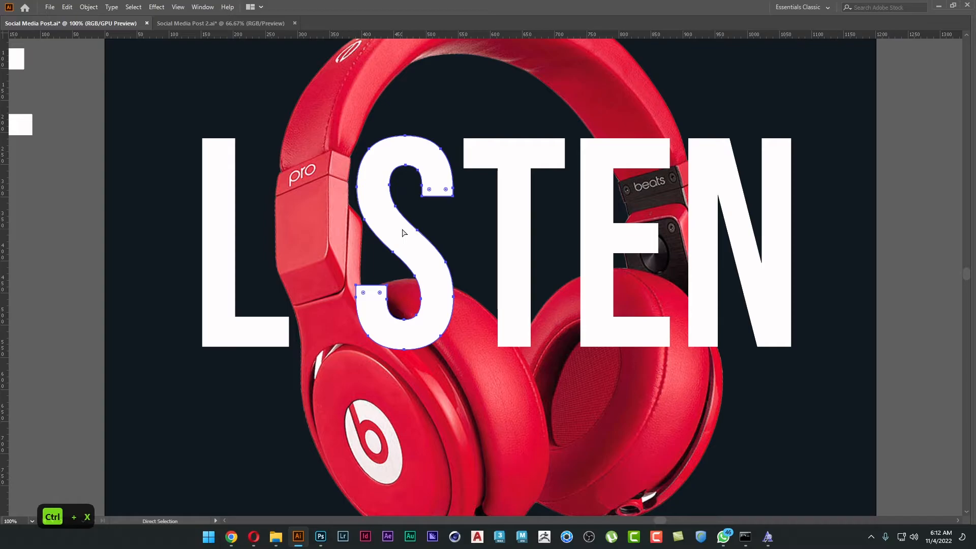
{"action": "key", "text": "v"}
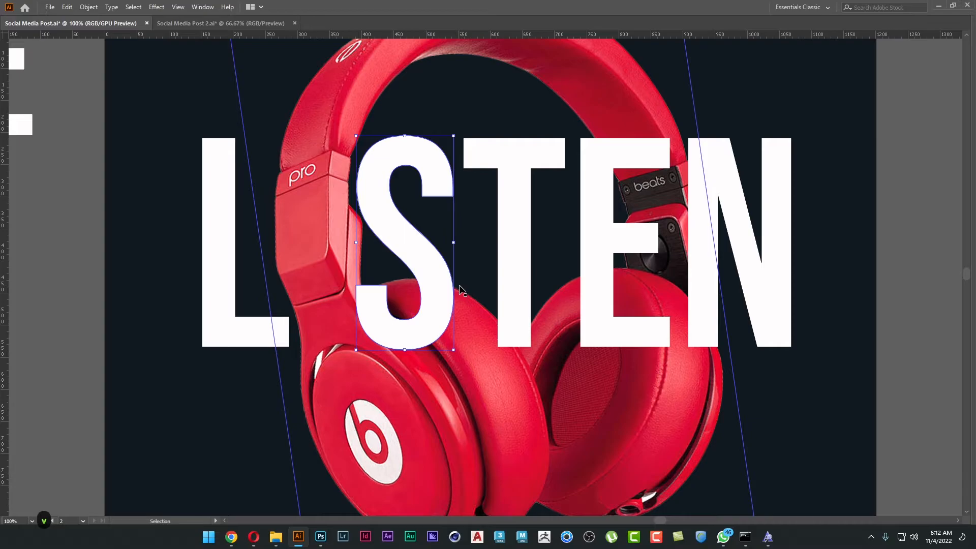
Delete the unused Layer 6, Layer 5 and Layer 3, and expand the contents of Layer 4.
{"action": "key", "text": "F7"}
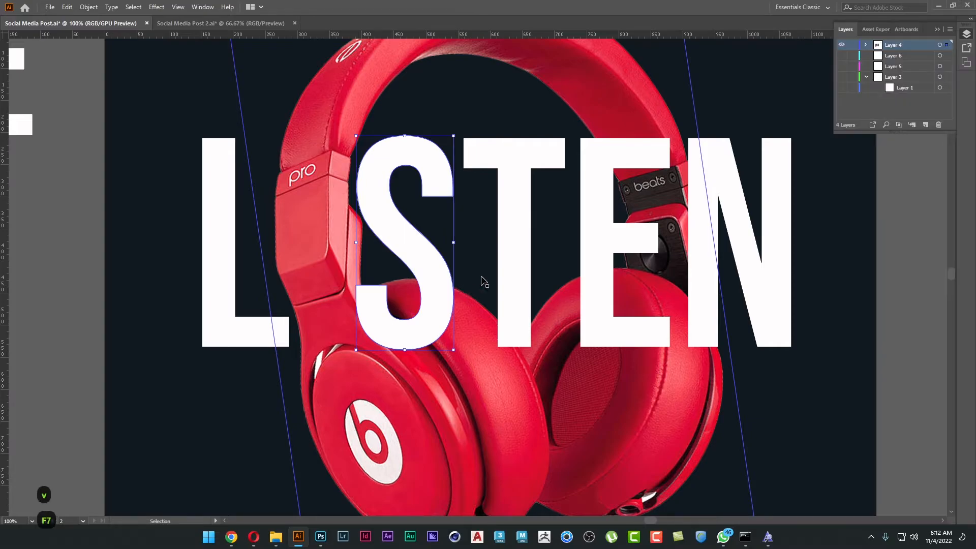
{"action": "left_click_drag", "start_coordinate": [903, 131], "coordinate": [907, 302]}
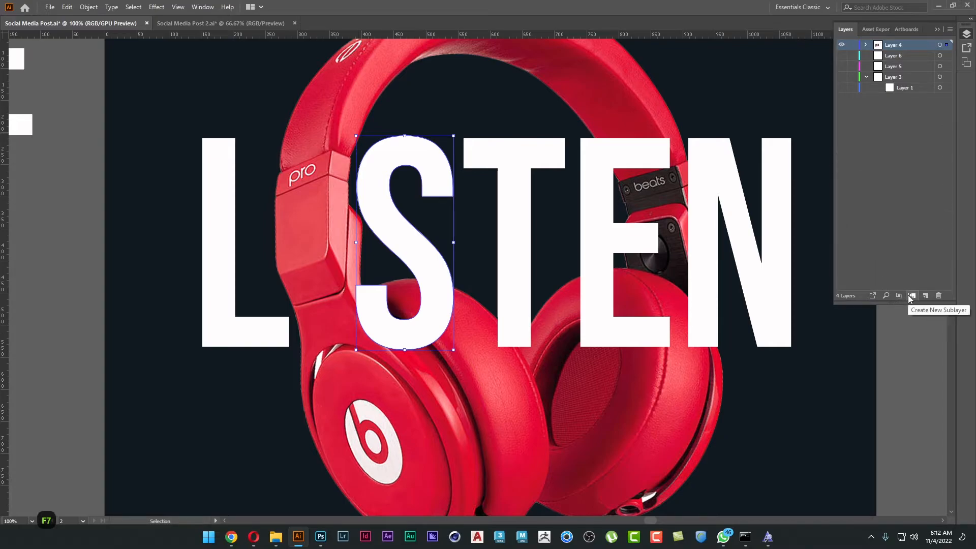
{"action": "left_click", "coordinate": [905, 57]}
{"action": "left_click", "coordinate": [912, 76], "text": "shift"}
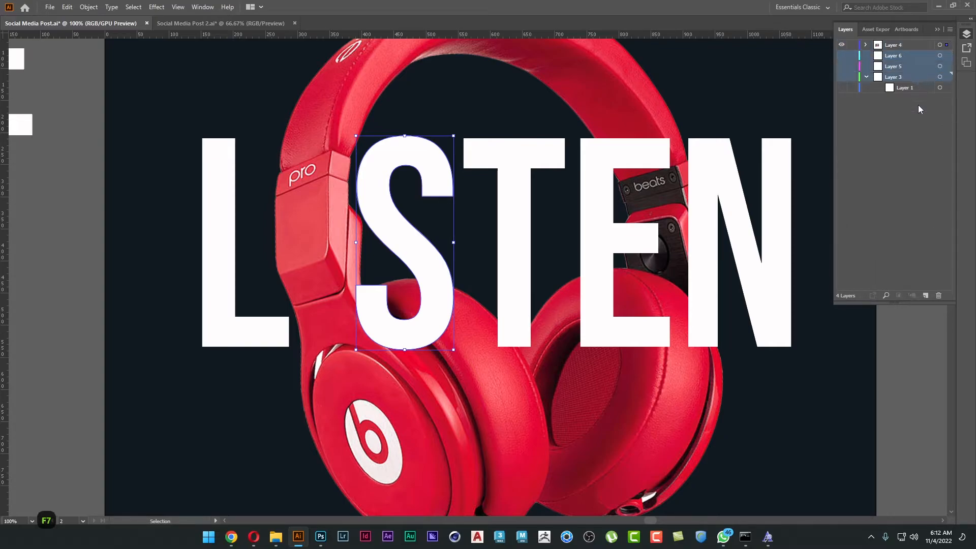
{"action": "left_click", "coordinate": [939, 295]}
{"action": "left_click", "coordinate": [865, 45]}
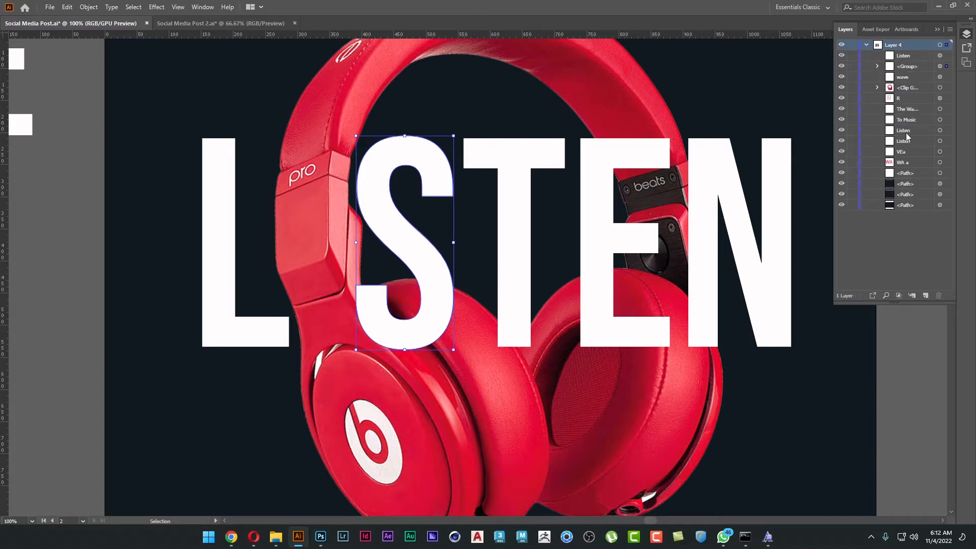
{"action": "left_click", "coordinate": [383, 416]}
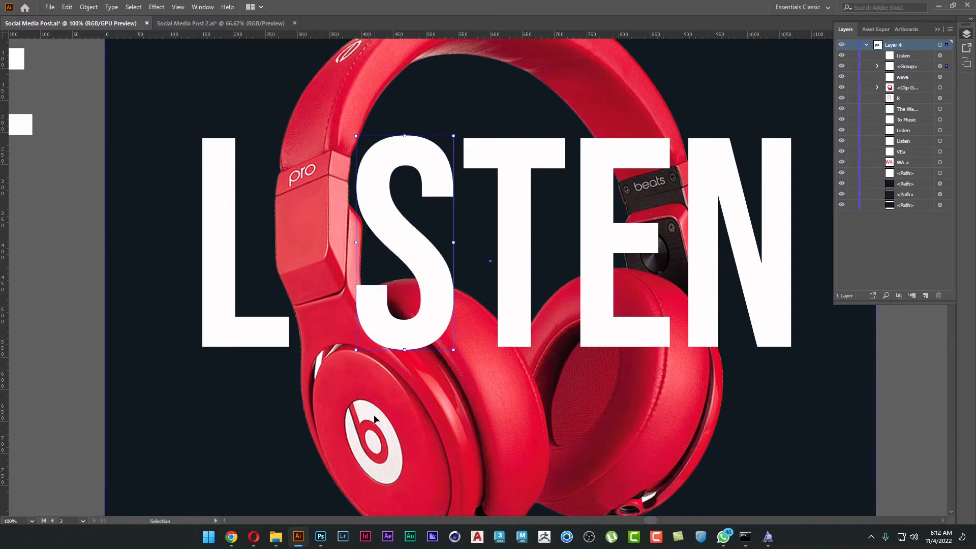
{"action": "scroll", "coordinate": [379, 422], "scroll_direction": "down", "scroll_amount": 1}
{"action": "left_click_drag", "start_coordinate": [396, 426], "coordinate": [490, 340]}
{"action": "left_click_drag", "start_coordinate": [505, 359], "coordinate": [374, 367]}
{"action": "key", "text": "a"}
{"action": "key", "text": "ctrl+z"}
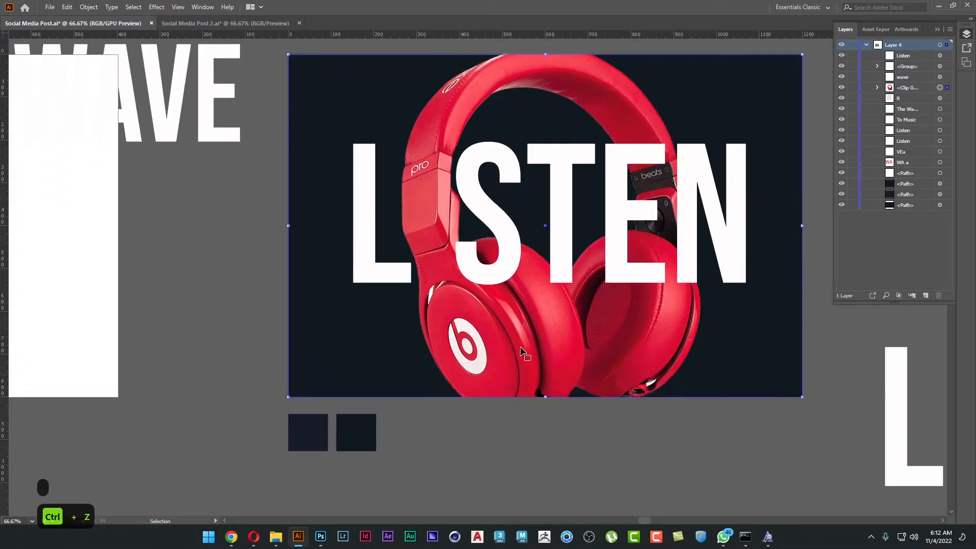
{"action": "key", "text": "ctrl+z"}
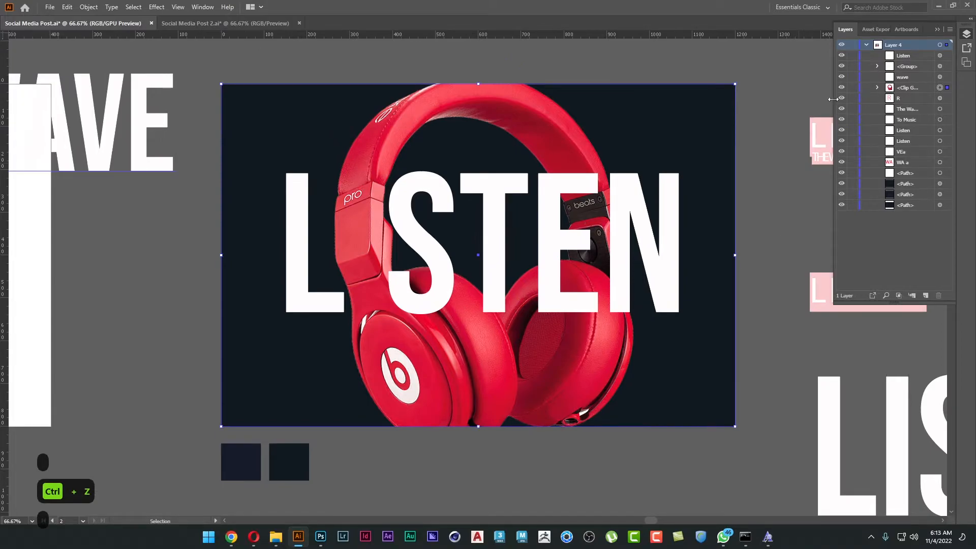
Rename the headphones clip group as product and lock it.
{"action": "left_click_drag", "start_coordinate": [833, 99], "coordinate": [779, 99]}
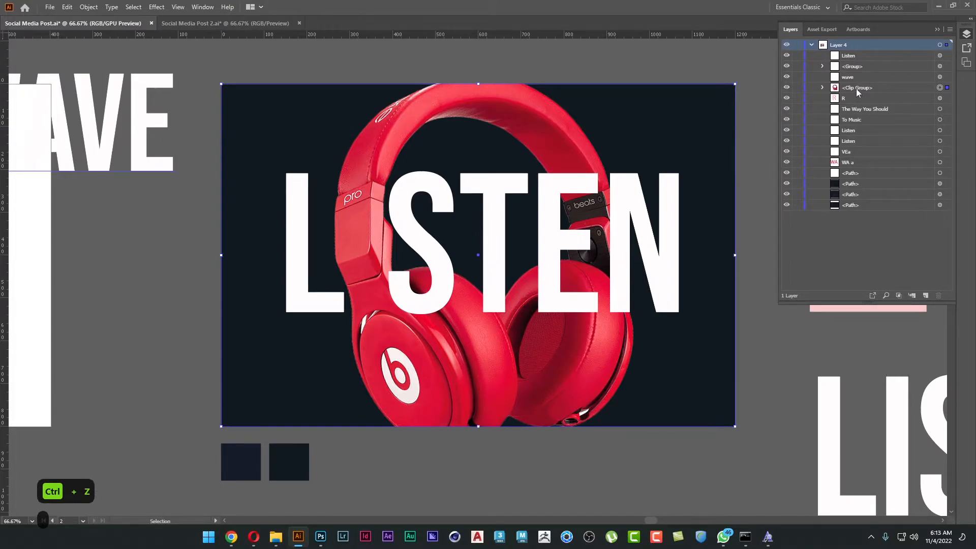
{"action": "double_click", "coordinate": [858, 89]}
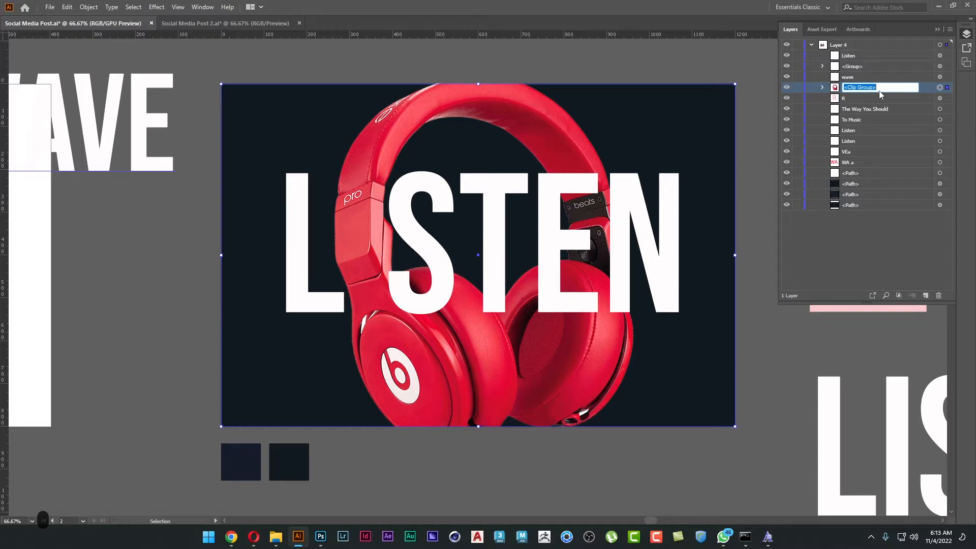
{"action": "type", "text": "product"}
{"action": "key", "text": "Return"}
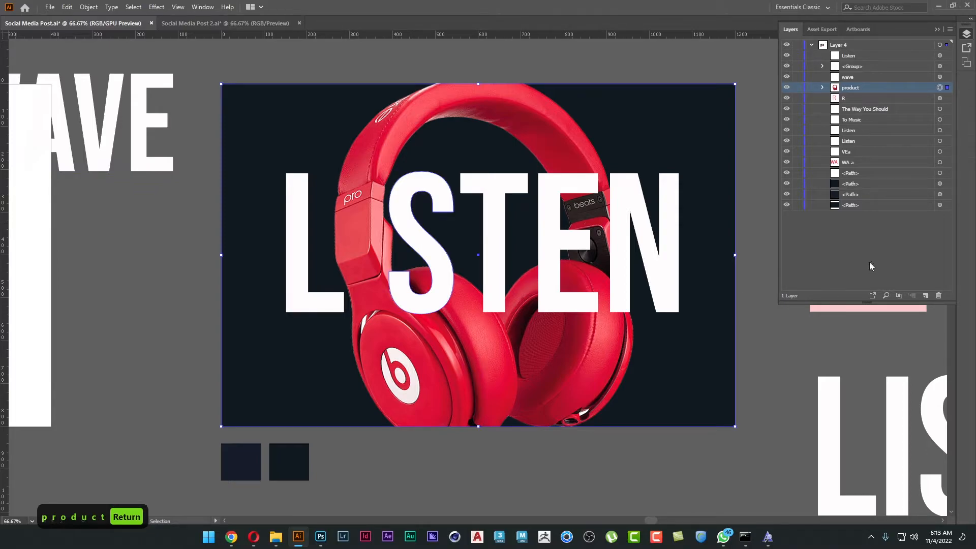
{"action": "left_click", "coordinate": [797, 88]}
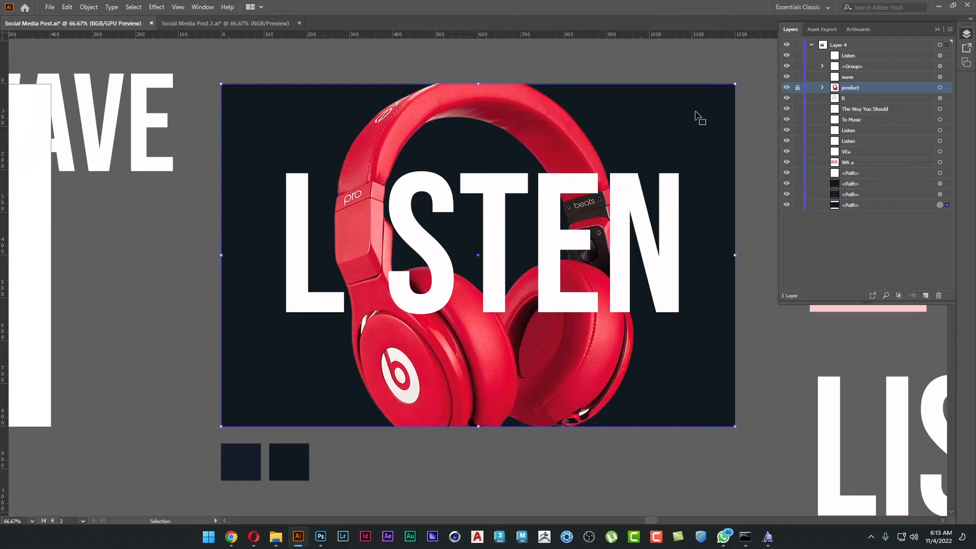
Rename the poster's dark background path as BG and lock it.
{"action": "double_click", "coordinate": [851, 204]}
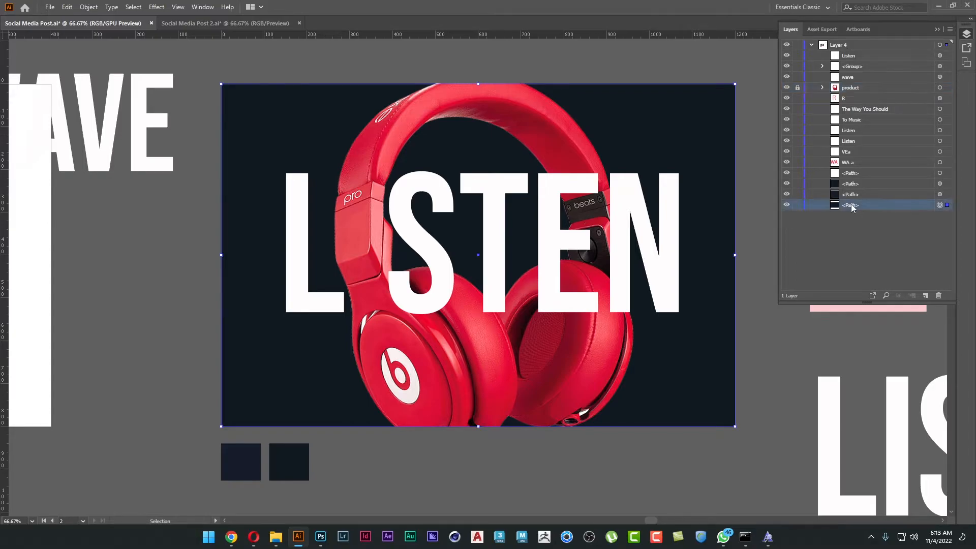
{"action": "type", "text": "BG"}
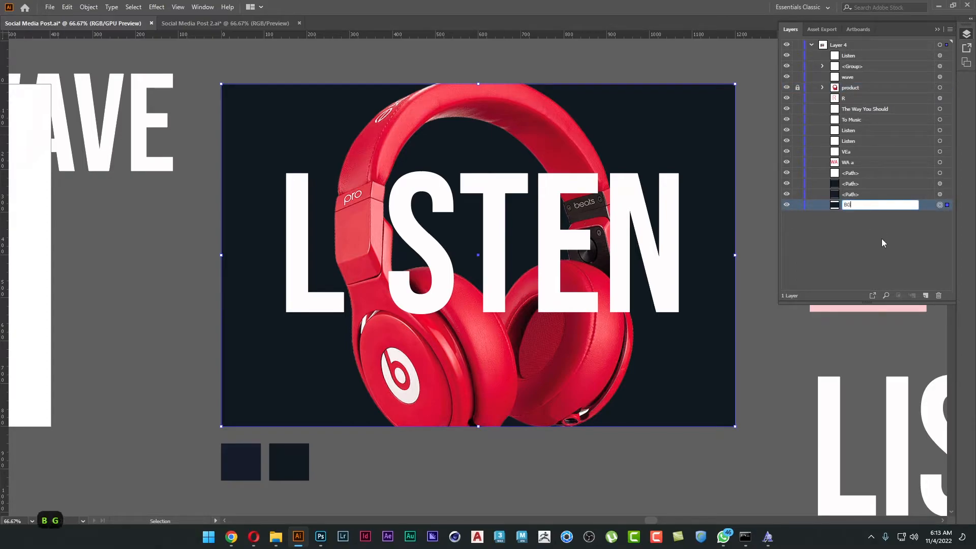
{"action": "left_click", "coordinate": [881, 239]}
{"action": "left_click", "coordinate": [797, 205]}
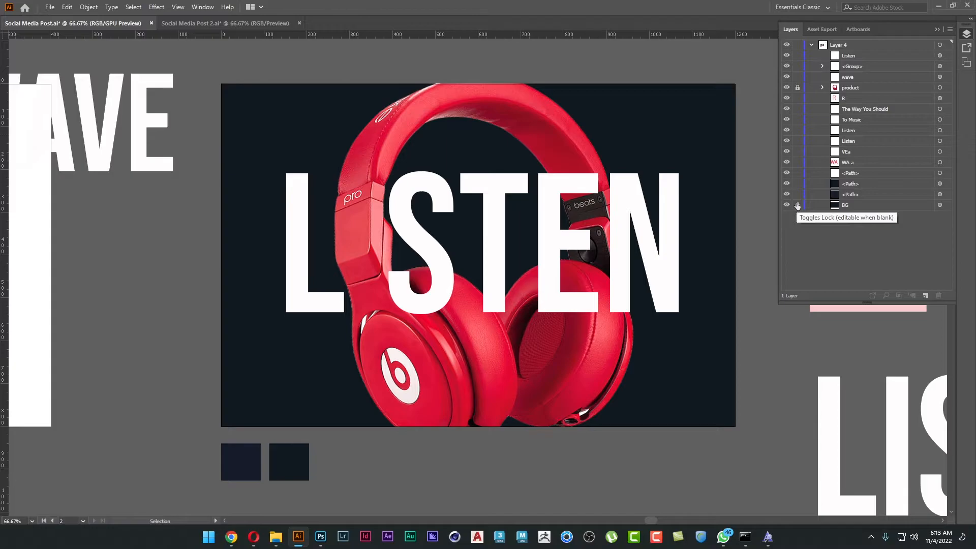
Try to send the outlined LISTEN letter group to the back, and undo it.
{"action": "left_click", "coordinate": [656, 250]}
{"action": "right_click", "coordinate": [655, 250]}
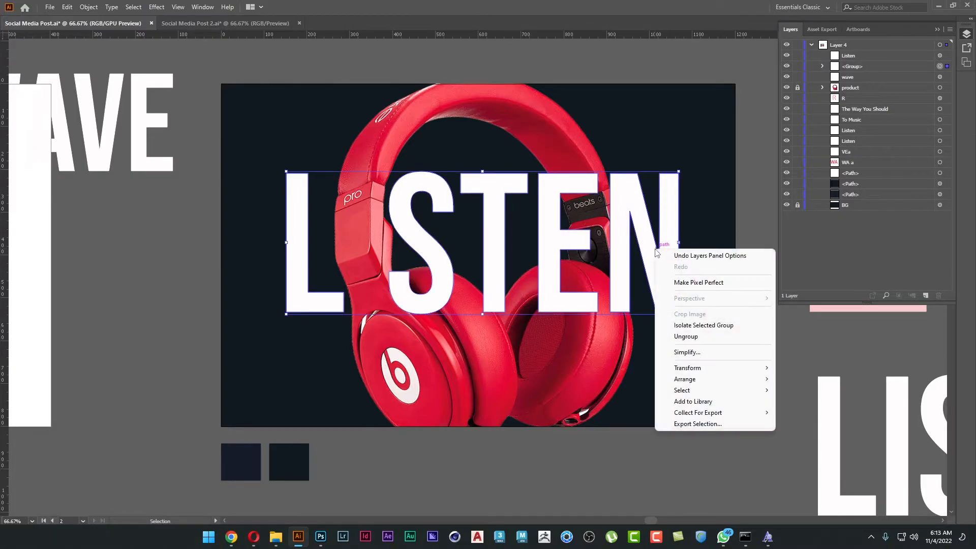
{"action": "mouse_move", "coordinate": [699, 379]}
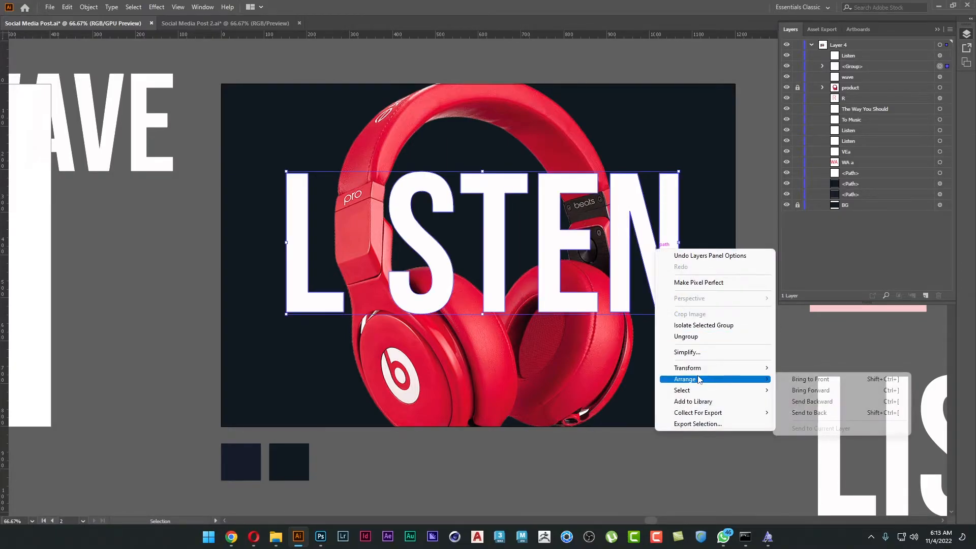
{"action": "left_click", "coordinate": [809, 413]}
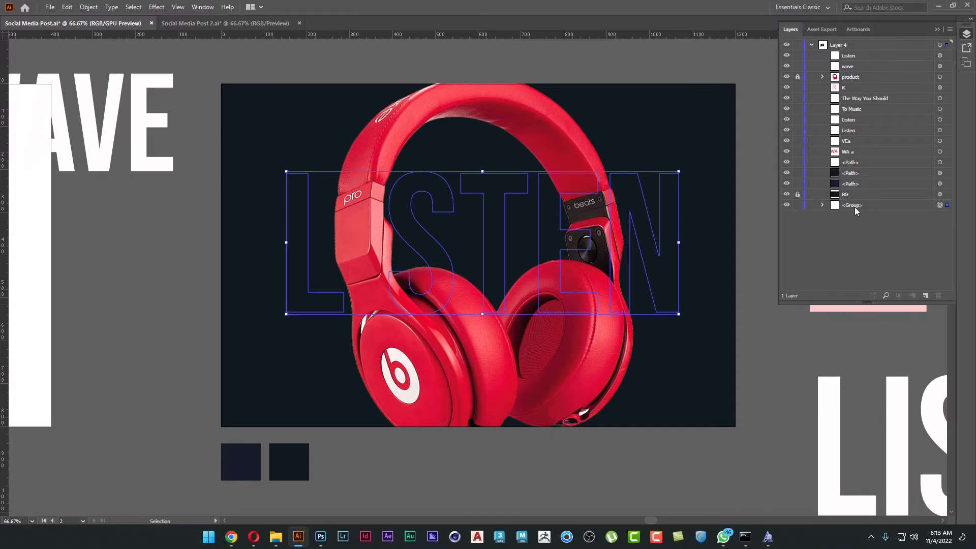
{"action": "key", "text": "ctrl+z"}
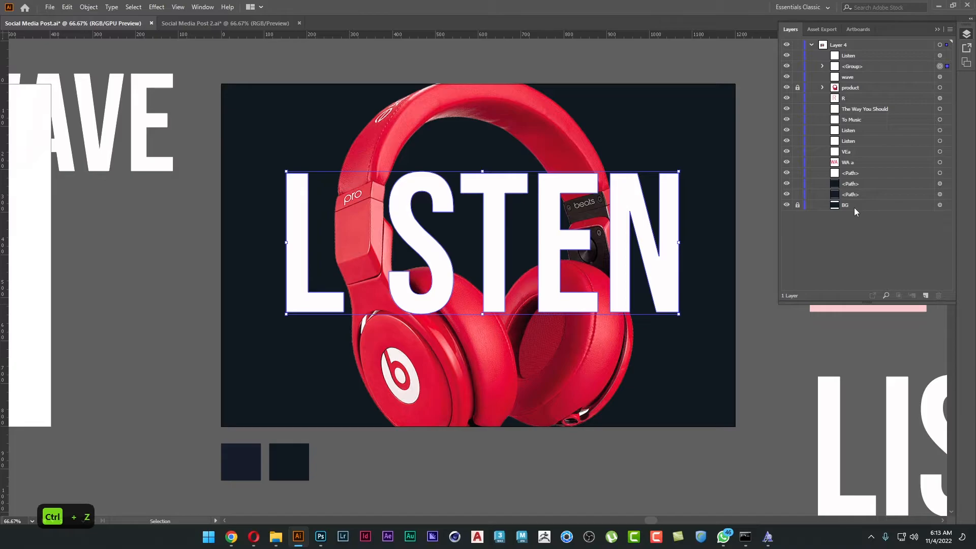
Move the dark BG path in place onto a new layer below Layer 4 and lock that layer.
{"action": "left_click", "coordinate": [944, 205]}
{"action": "key", "text": "ctrl+x"}
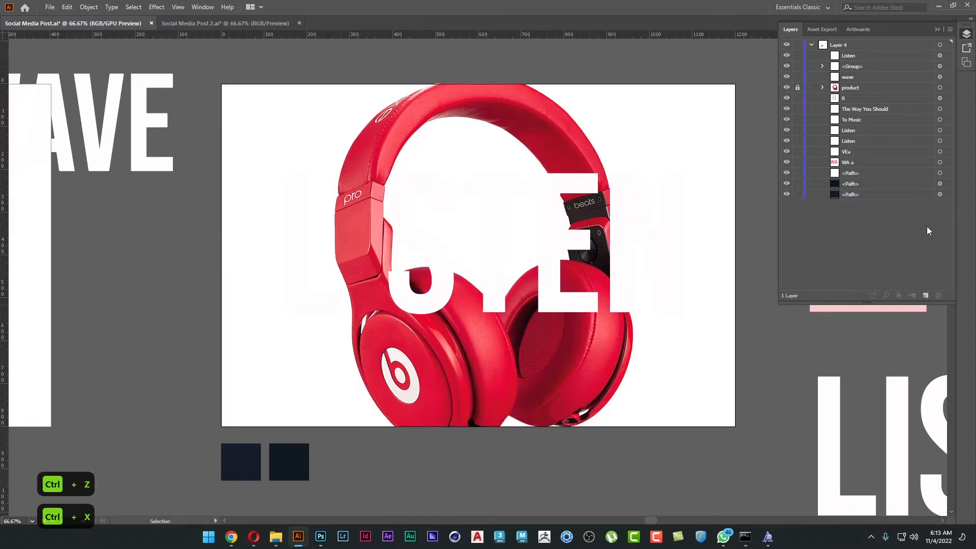
{"action": "left_click", "coordinate": [927, 298]}
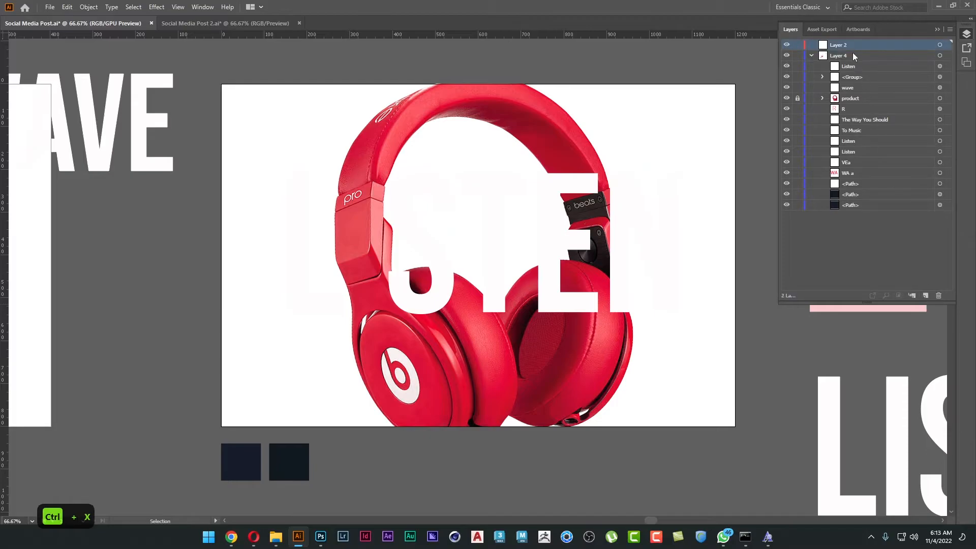
{"action": "left_click_drag", "start_coordinate": [849, 45], "coordinate": [865, 235]}
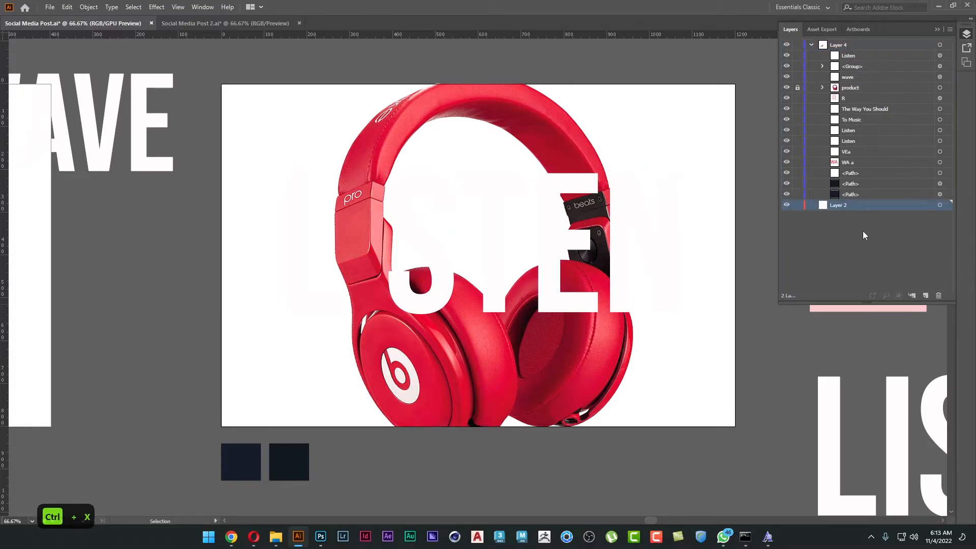
{"action": "key", "text": "ctrl+f"}
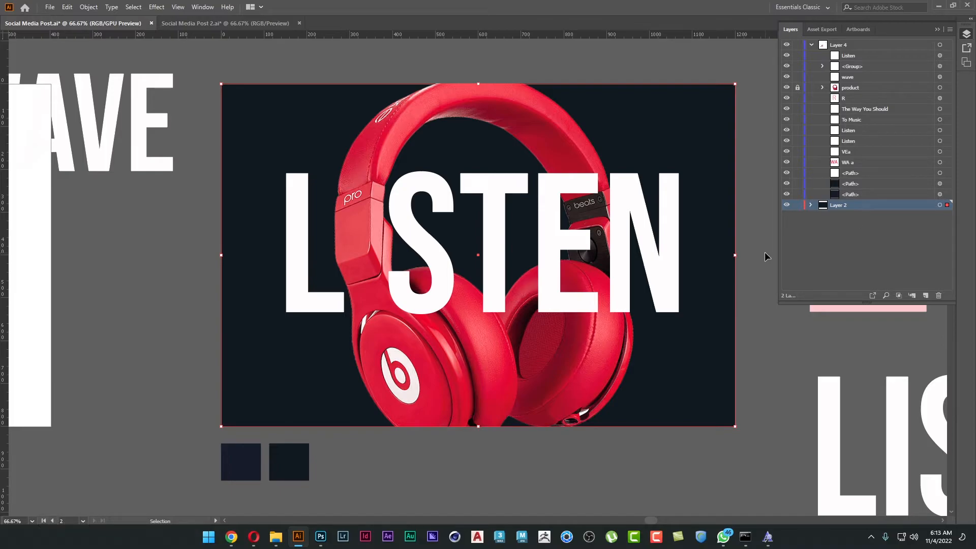
{"action": "left_click", "coordinate": [797, 205]}
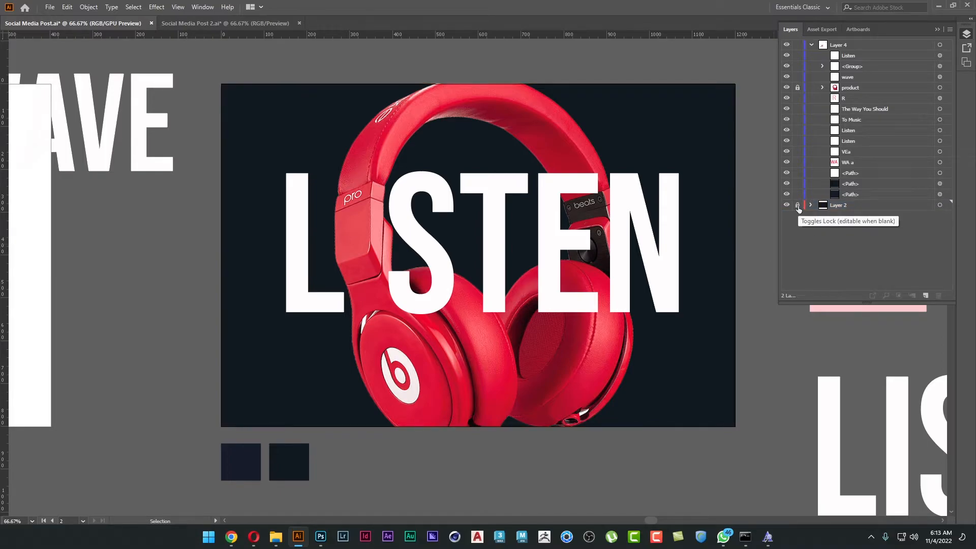
Send the outlined LISTEN letter group to the back of Layer 4, behind the headphones.
{"action": "left_click", "coordinate": [669, 221]}
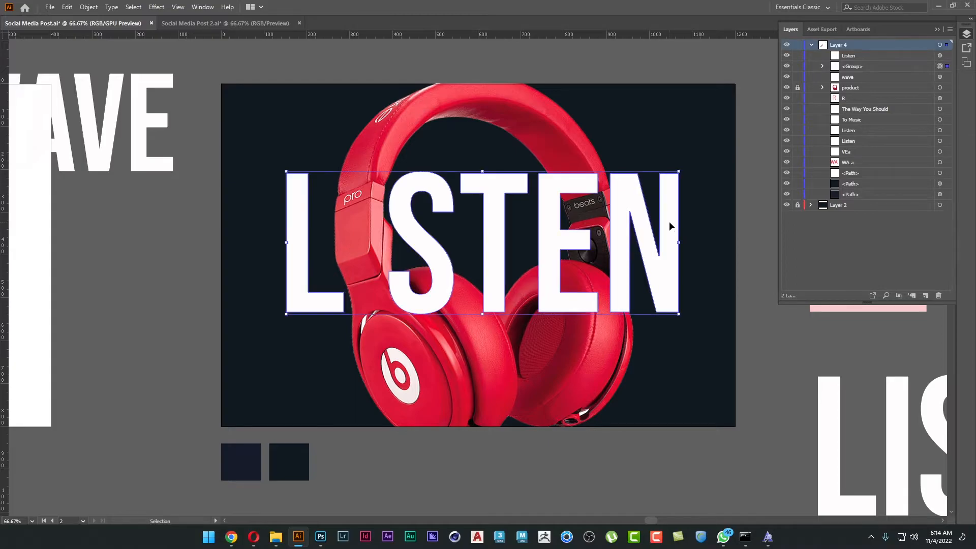
{"action": "right_click", "coordinate": [669, 221]}
{"action": "mouse_move", "coordinate": [753, 353]}
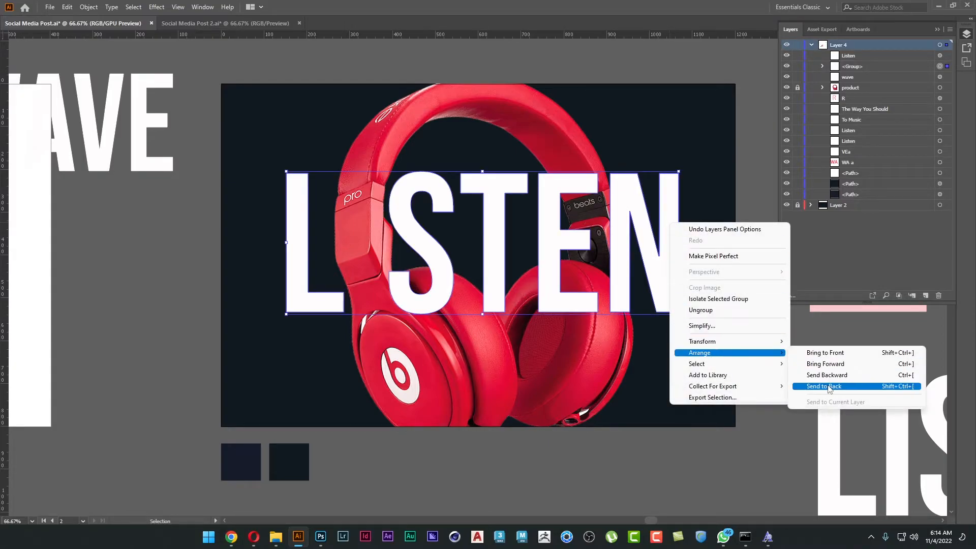
{"action": "left_click", "coordinate": [829, 386]}
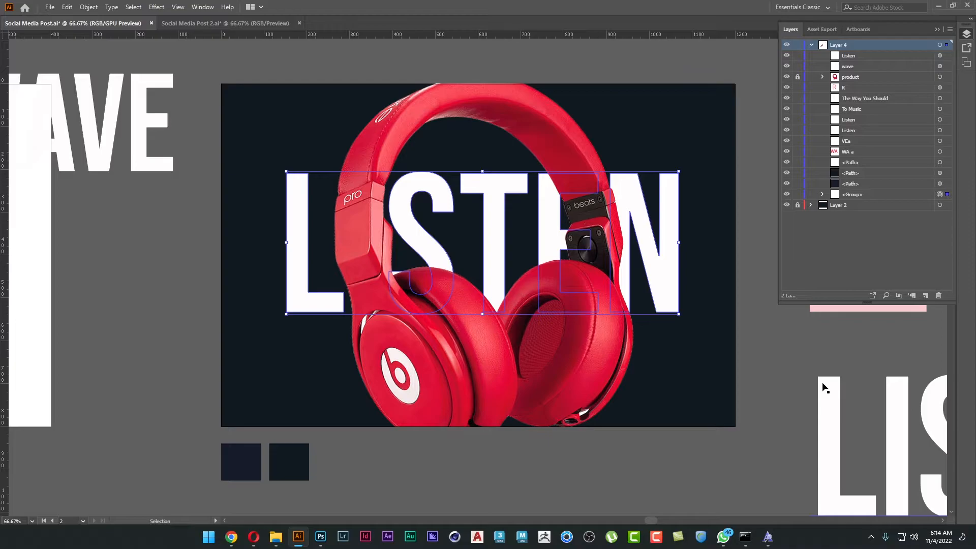
{"action": "key", "text": "ctrl+c"}
{"action": "left_click", "coordinate": [785, 346]}
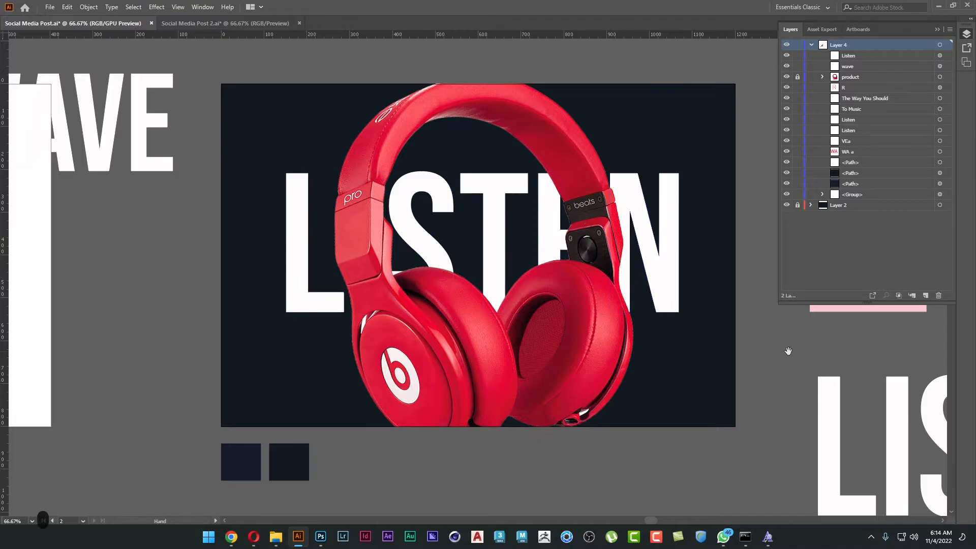
{"action": "left_click_drag", "start_coordinate": [787, 349], "coordinate": [791, 326]}
{"action": "left_click_drag", "start_coordinate": [610, 296], "coordinate": [597, 301]}
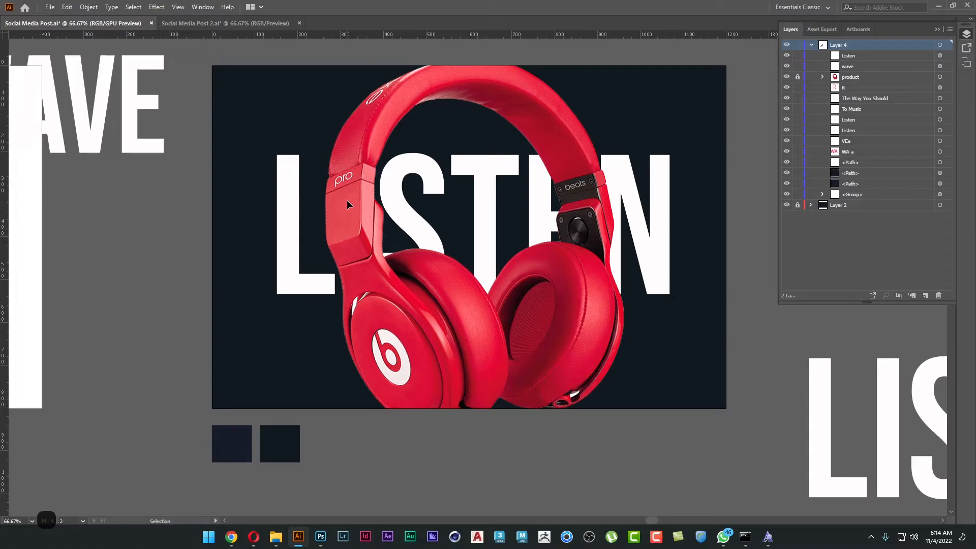
Cut the outlined LISTEN group from the poster and replace it with a copy of the large LISTEN text converted to outlines.
{"action": "left_click", "coordinate": [291, 215]}
{"action": "key", "text": "ctrl+x"}
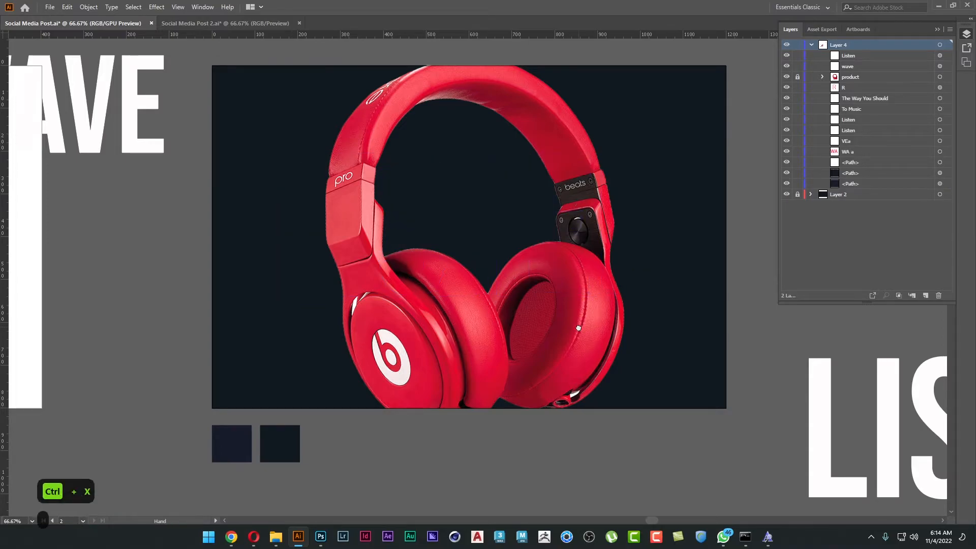
{"action": "left_click_drag", "start_coordinate": [579, 326], "coordinate": [467, 315]}
{"action": "left_click_drag", "start_coordinate": [917, 437], "coordinate": [459, 257]}
{"action": "right_click", "coordinate": [454, 249]}
{"action": "left_click", "coordinate": [556, 322]}
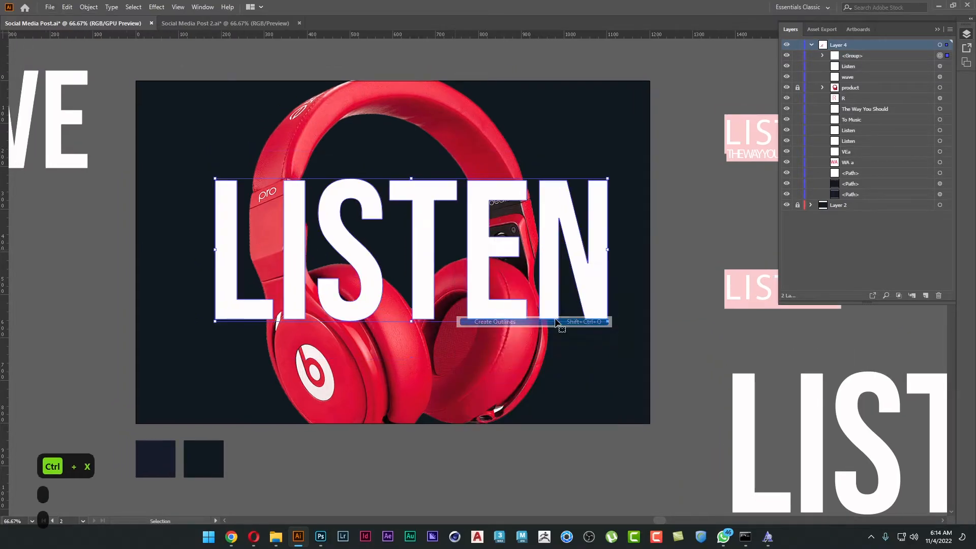
Send the new LISTEN outlines to the back, behind the headphones, and enlarge them slightly in proportion.
{"action": "right_click", "coordinate": [559, 276]}
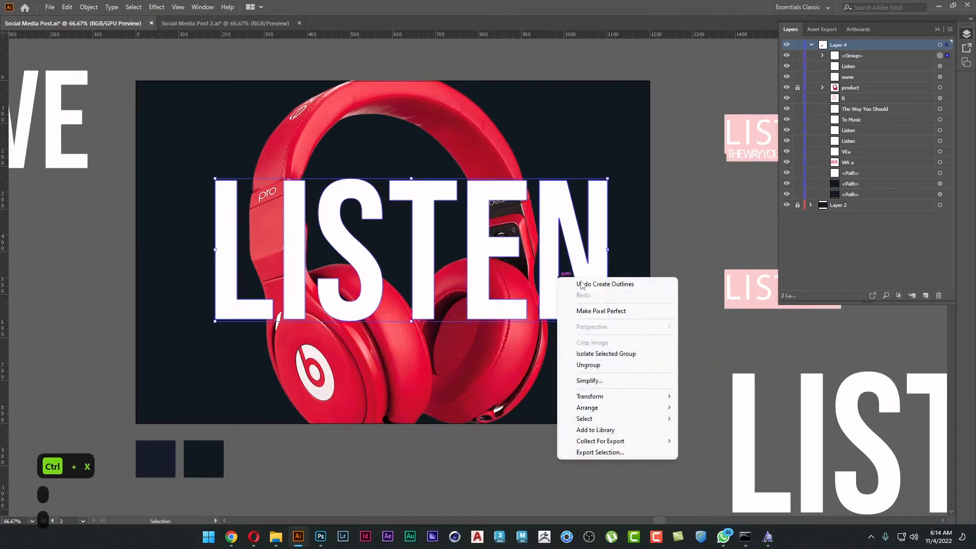
{"action": "mouse_move", "coordinate": [625, 407]}
{"action": "left_click", "coordinate": [712, 441]}
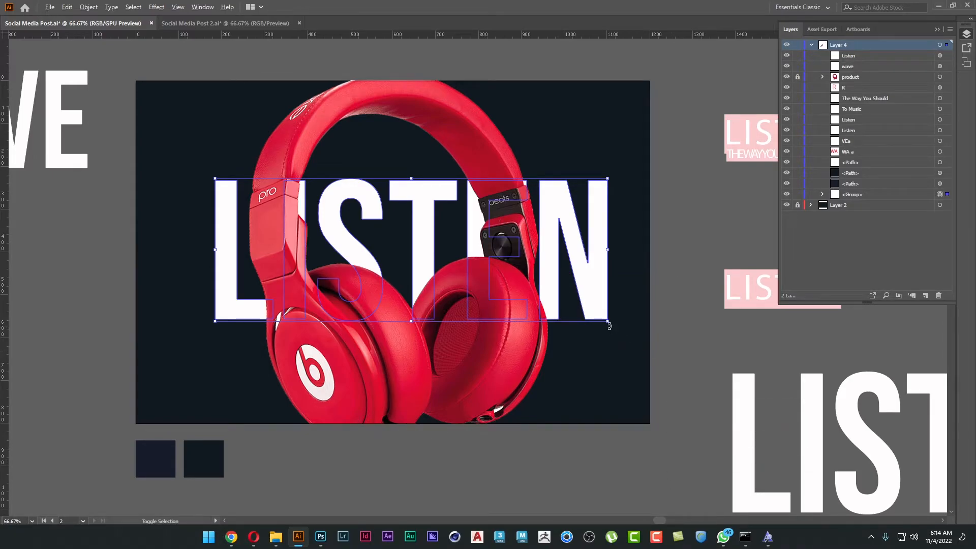
{"action": "left_click_drag", "start_coordinate": [608, 323], "coordinate": [631, 330]}
{"action": "left_click_drag", "start_coordinate": [556, 354], "coordinate": [604, 352]}
{"action": "left_click", "coordinate": [610, 469]}
Center the LISTEN letter group horizontally on the poster artboard with Align.
{"action": "left_click", "coordinate": [625, 215]}
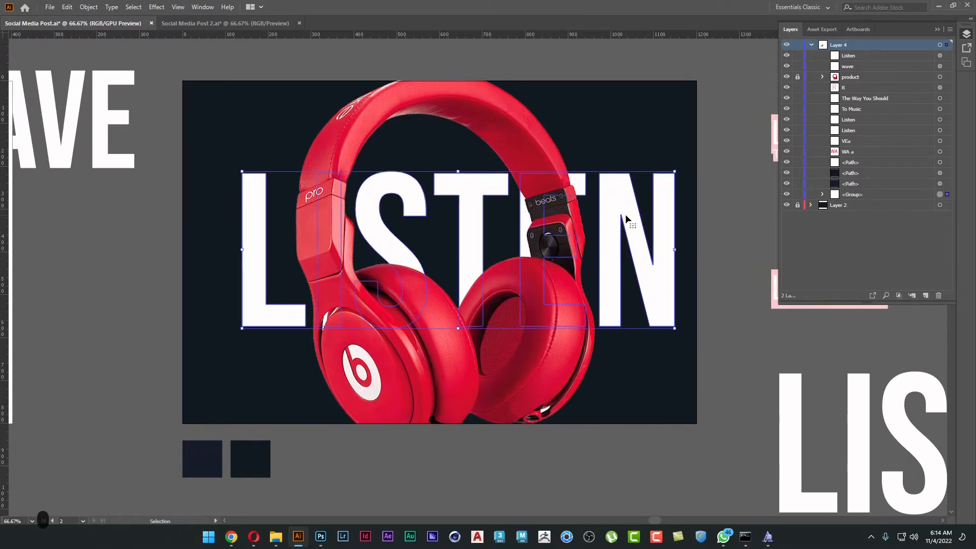
{"action": "key", "text": "shift+F7"}
{"action": "left_click", "coordinate": [777, 53]}
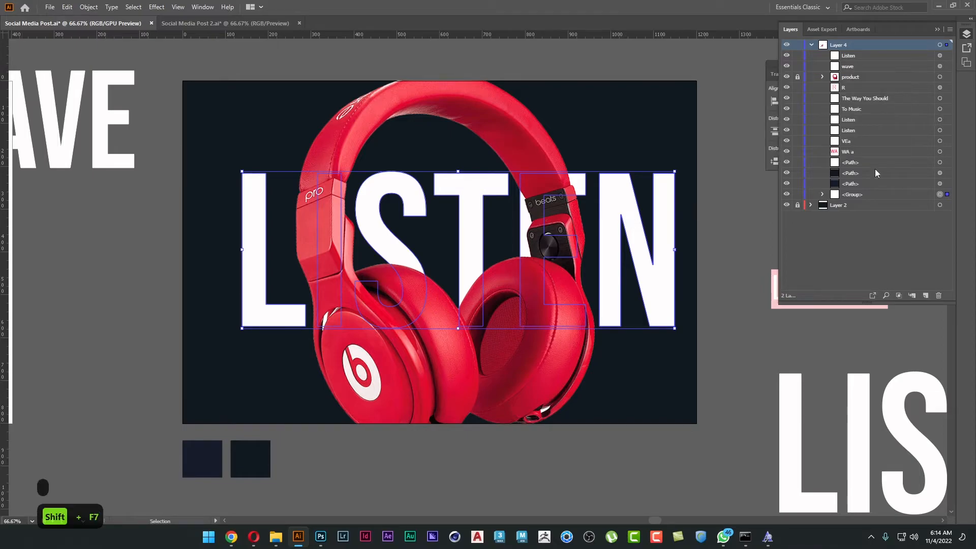
{"action": "left_click_drag", "start_coordinate": [773, 66], "coordinate": [633, 51]}
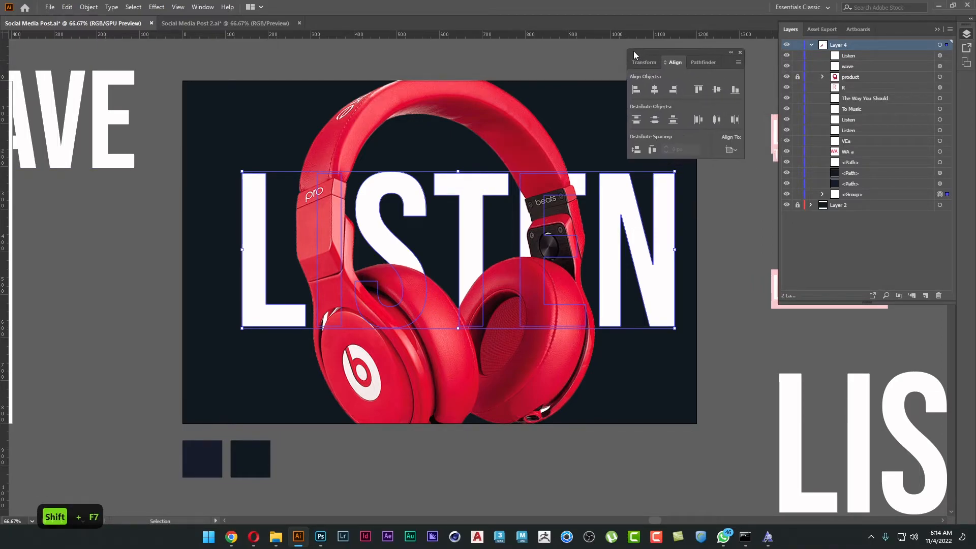
{"action": "left_click", "coordinate": [655, 90]}
{"action": "left_click_drag", "start_coordinate": [741, 358], "coordinate": [661, 333]}
{"action": "left_click", "coordinate": [661, 306]}
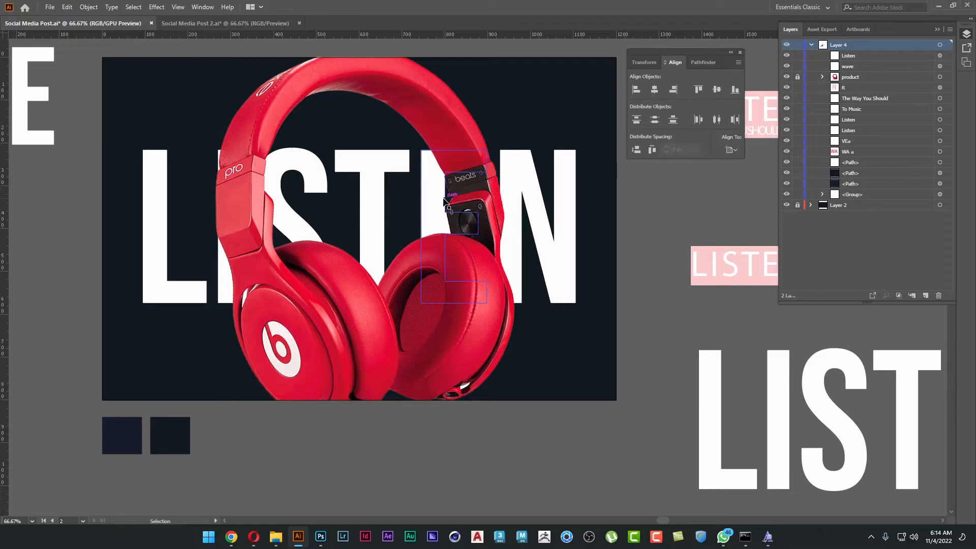
Ungroup the LISTEN letters and bring T, E and N to the front, over the headphones.
{"action": "left_click", "coordinate": [385, 173]}
{"action": "right_click", "coordinate": [385, 173]}
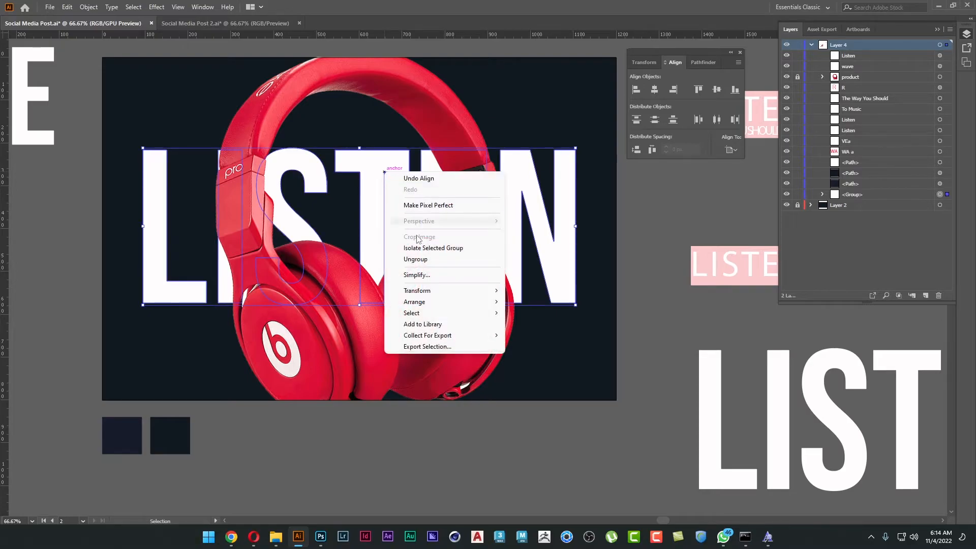
{"action": "left_click", "coordinate": [426, 261]}
{"action": "left_click", "coordinate": [375, 155]}
{"action": "left_click", "coordinate": [431, 168], "text": "shift"}
{"action": "left_click", "coordinate": [534, 189], "text": "shift"}
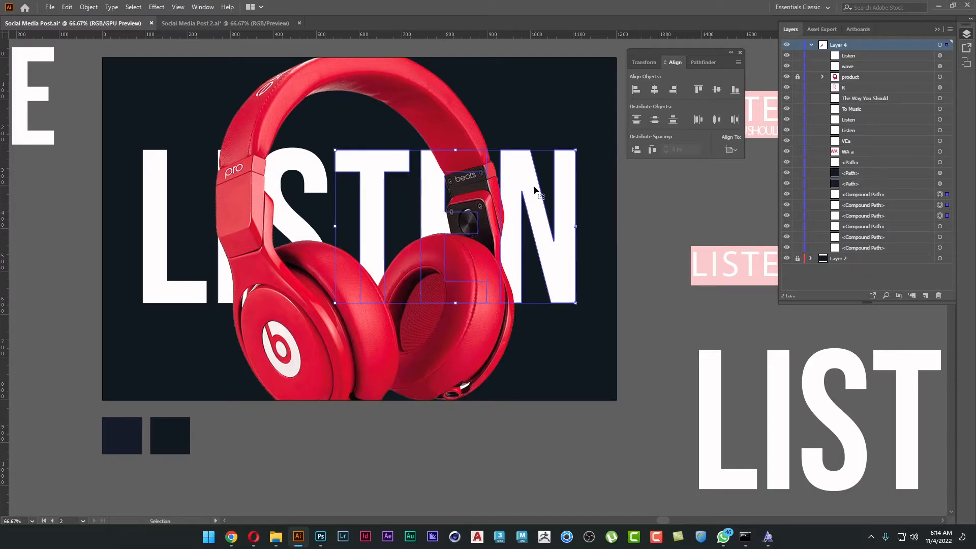
{"action": "right_click", "coordinate": [532, 185]}
{"action": "mouse_move", "coordinate": [600, 295]}
{"action": "left_click", "coordinate": [680, 298]}
{"action": "left_click", "coordinate": [650, 322]}
{"action": "left_click_drag", "start_coordinate": [554, 298], "coordinate": [583, 302]}
Send the letter T to the back, behind the headphones.
{"action": "left_click", "coordinate": [392, 189]}
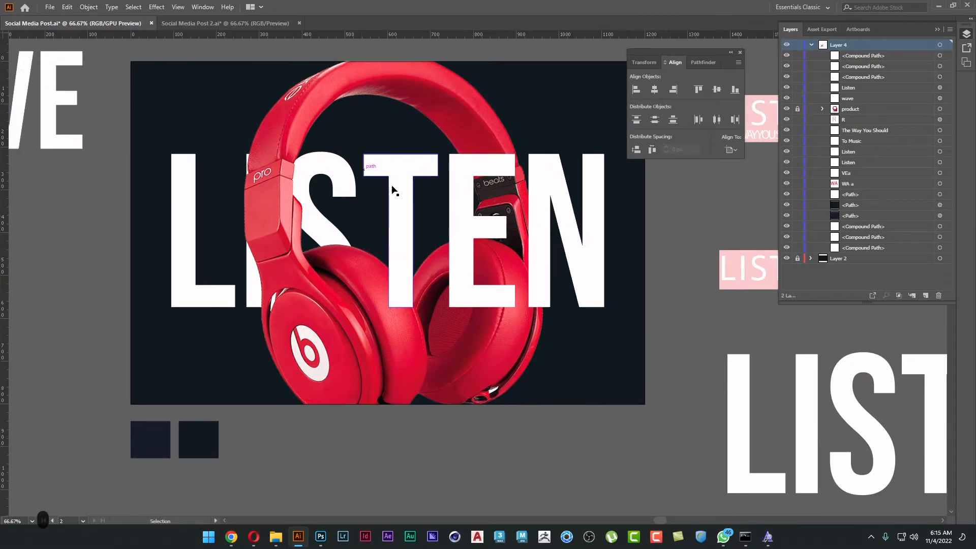
{"action": "right_click", "coordinate": [392, 185]}
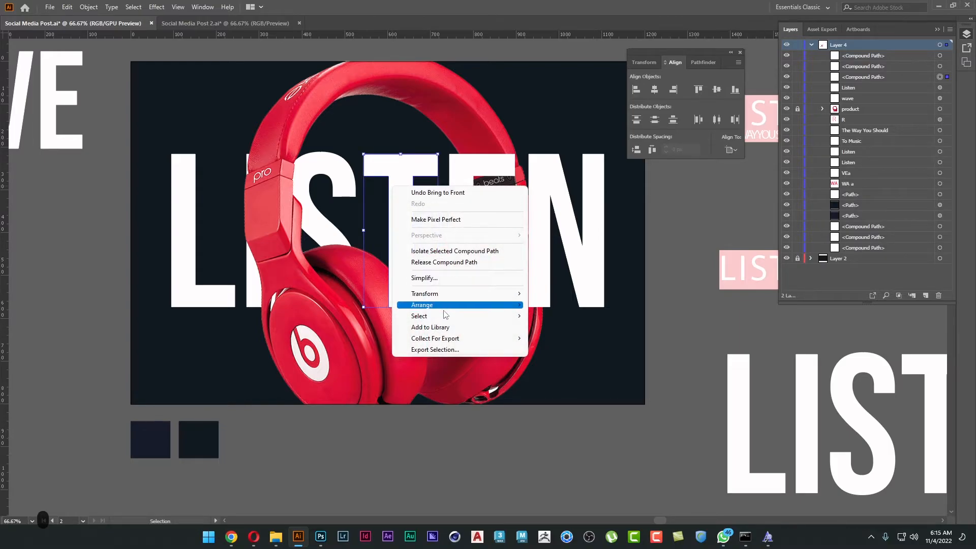
{"action": "mouse_move", "coordinate": [448, 305]}
{"action": "left_click", "coordinate": [550, 339]}
{"action": "left_click", "coordinate": [686, 323]}
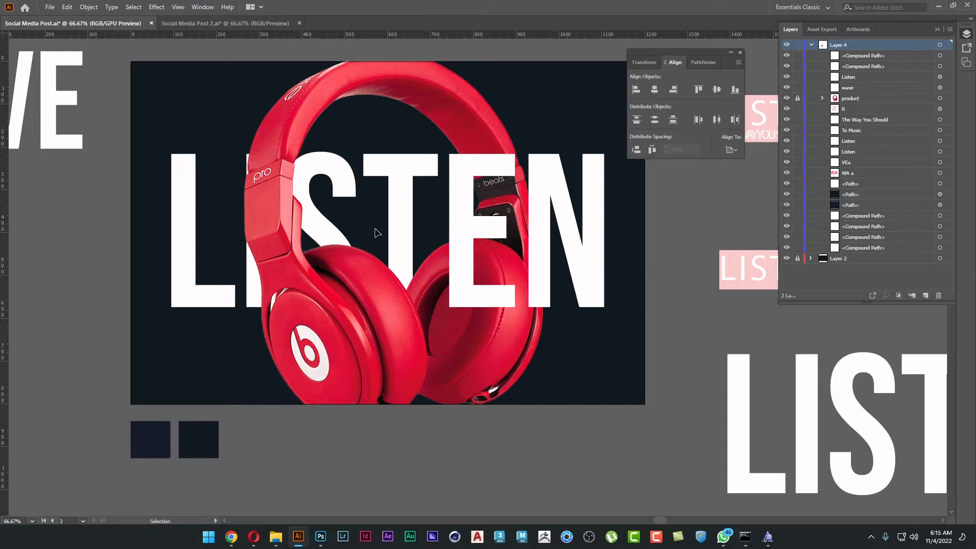
Send the letter N to the back, behind the right side of the headphones.
{"action": "left_click", "coordinate": [557, 221]}
{"action": "right_click", "coordinate": [558, 220]}
{"action": "mouse_move", "coordinate": [608, 341]}
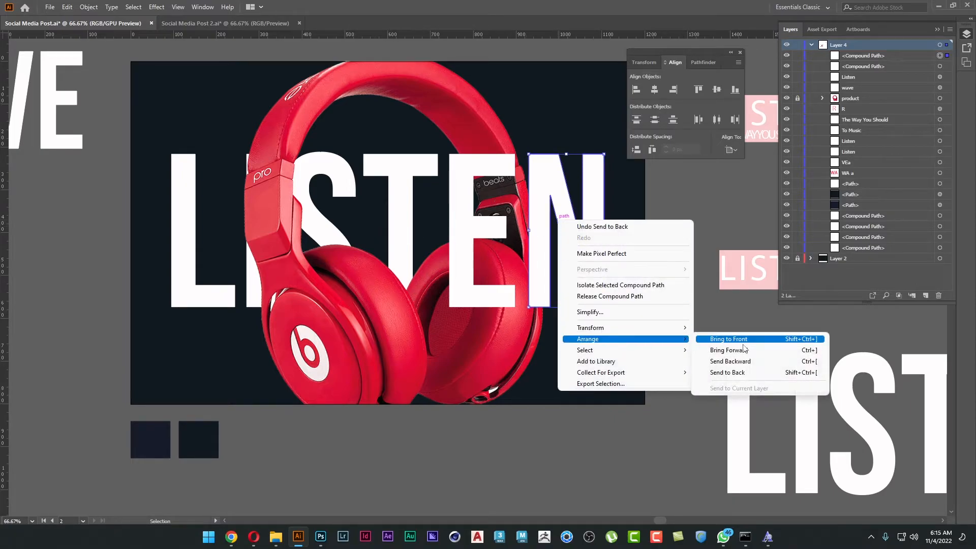
{"action": "left_click", "coordinate": [722, 373]}
{"action": "left_click", "coordinate": [703, 317]}
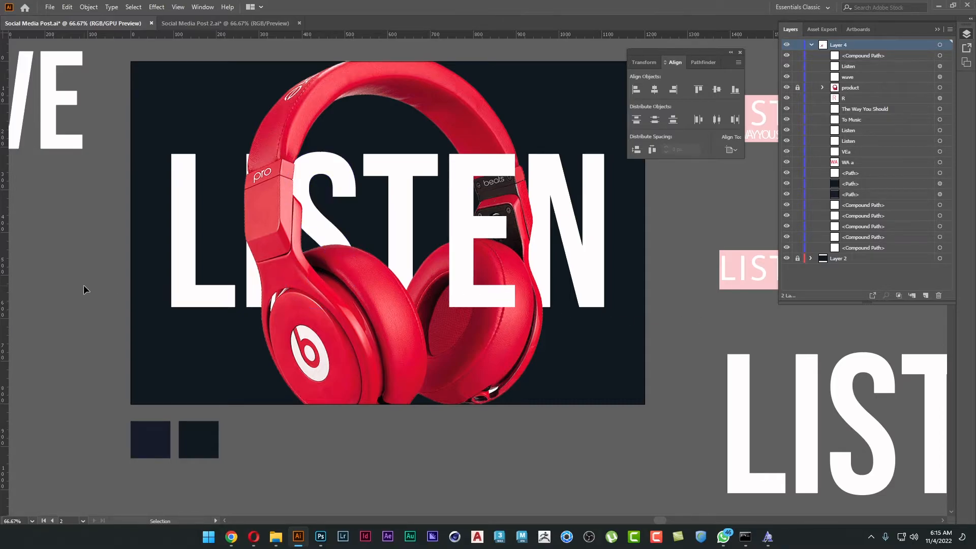
Duplicate the navy swatch square from below the poster onto the empty canvas left of the artboard.
{"action": "scroll", "coordinate": [90, 267], "scroll_direction": "up", "scroll_amount": 1}
{"action": "key", "text": "space"}
{"action": "left_click_drag", "start_coordinate": [88, 273], "coordinate": [98, 230]}
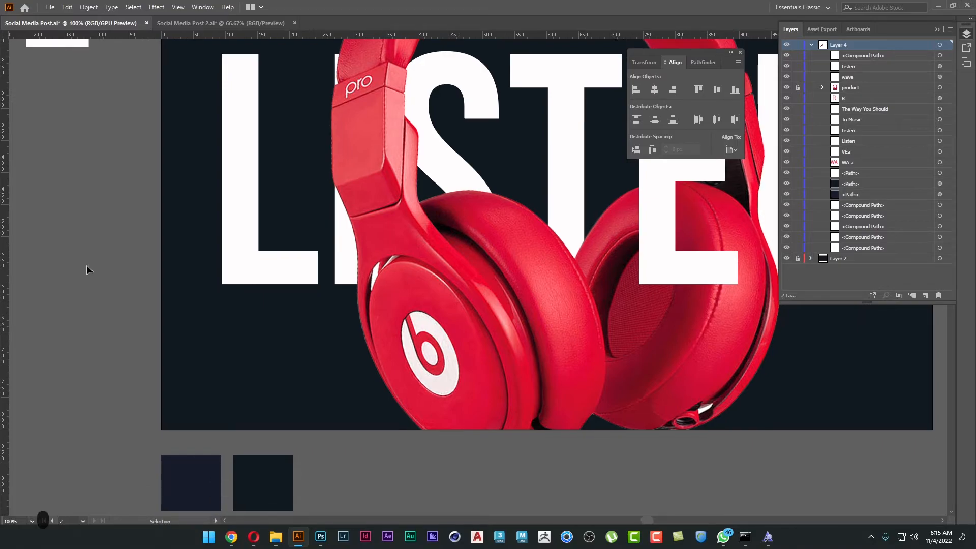
{"action": "left_click_drag", "start_coordinate": [195, 484], "coordinate": [93, 260]}
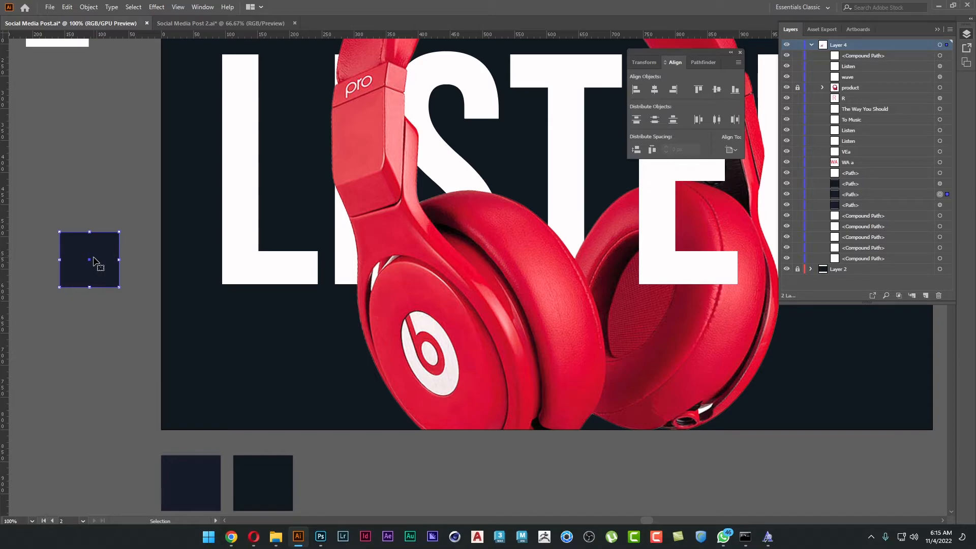
Change the duplicated square's fill to a very dark neutral grey.
{"action": "key", "text": "Tab"}
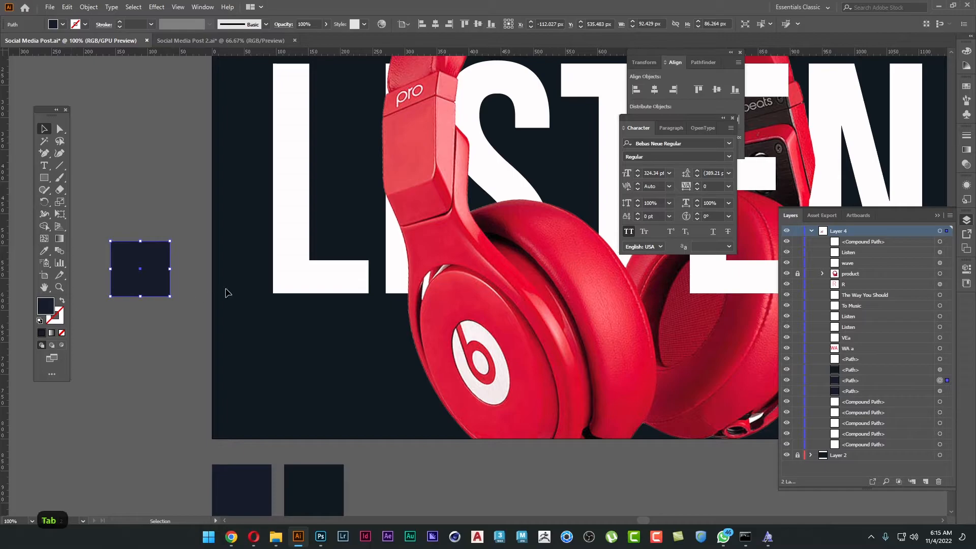
{"action": "double_click", "coordinate": [46, 306]}
{"action": "mouse_move", "coordinate": [381, 307]}
{"action": "left_mouse_down"}
{"action": "mouse_move", "coordinate": [351, 307]}
{"action": "mouse_move", "coordinate": [347, 349]}
{"action": "mouse_move", "coordinate": [346, 312]}
{"action": "left_mouse_up"}
{"action": "left_click", "coordinate": [595, 203]}
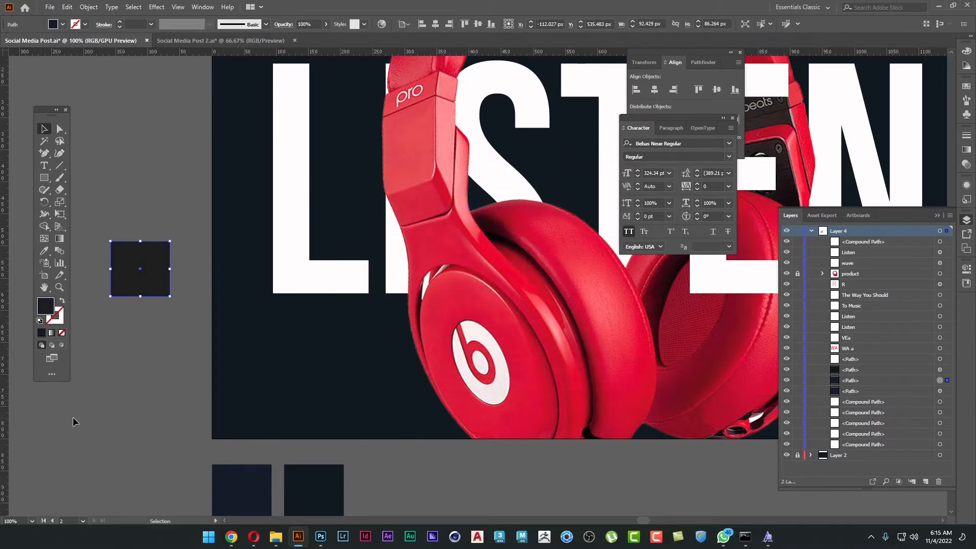
{"action": "left_click", "coordinate": [105, 420]}
Place the dark grey square where the S meets the ear cushion and apply a Gaussian Blur with a 10-pixel radius.
{"action": "left_click_drag", "start_coordinate": [151, 277], "coordinate": [529, 228]}
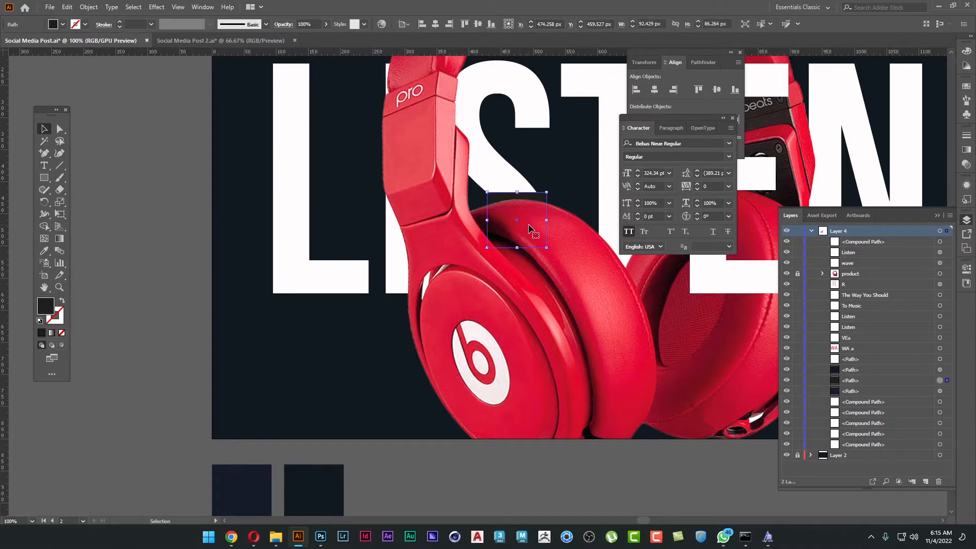
{"action": "left_click", "coordinate": [161, 273]}
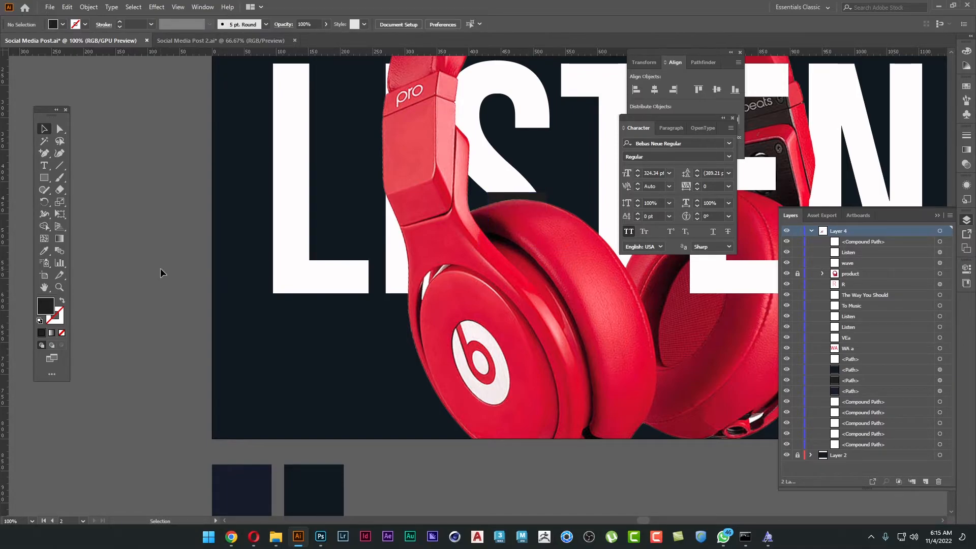
{"action": "left_click", "coordinate": [492, 200]}
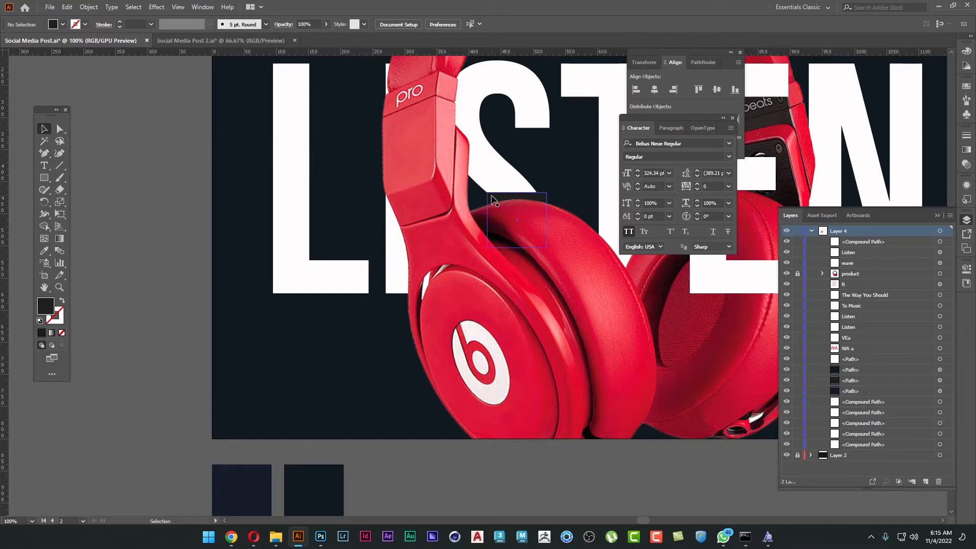
{"action": "left_click", "coordinate": [157, 6]}
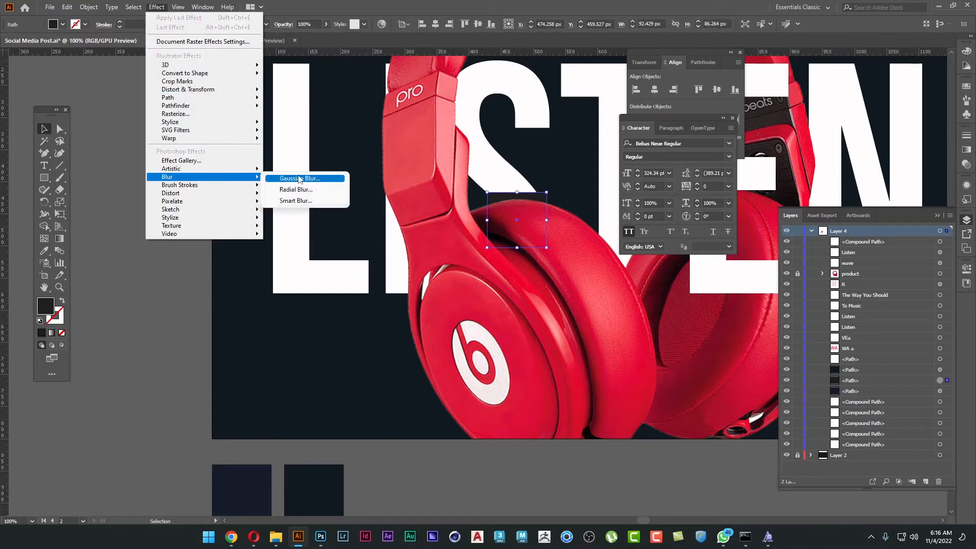
{"action": "left_click", "coordinate": [330, 177]}
{"action": "left_click", "coordinate": [426, 277]}
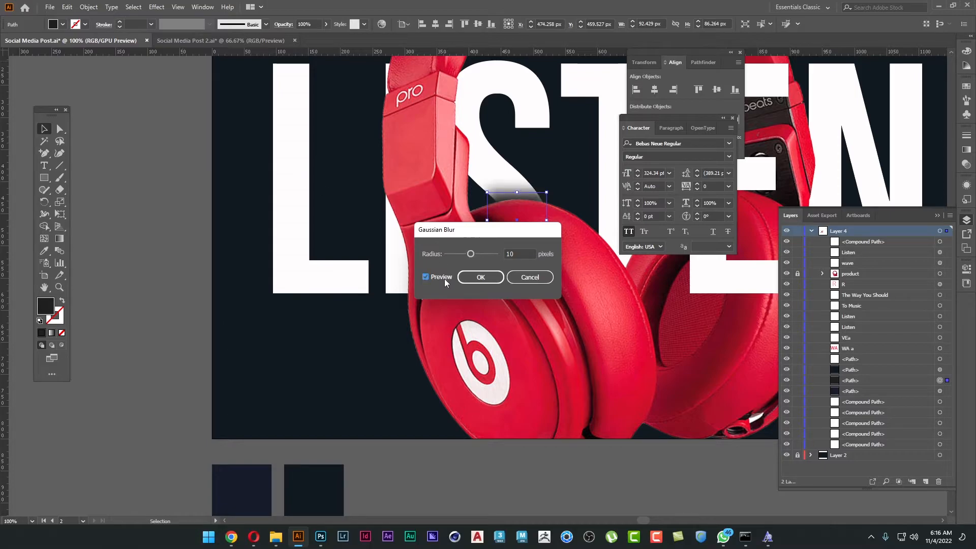
{"action": "left_click", "coordinate": [481, 277]}
{"action": "left_click", "coordinate": [173, 281]}
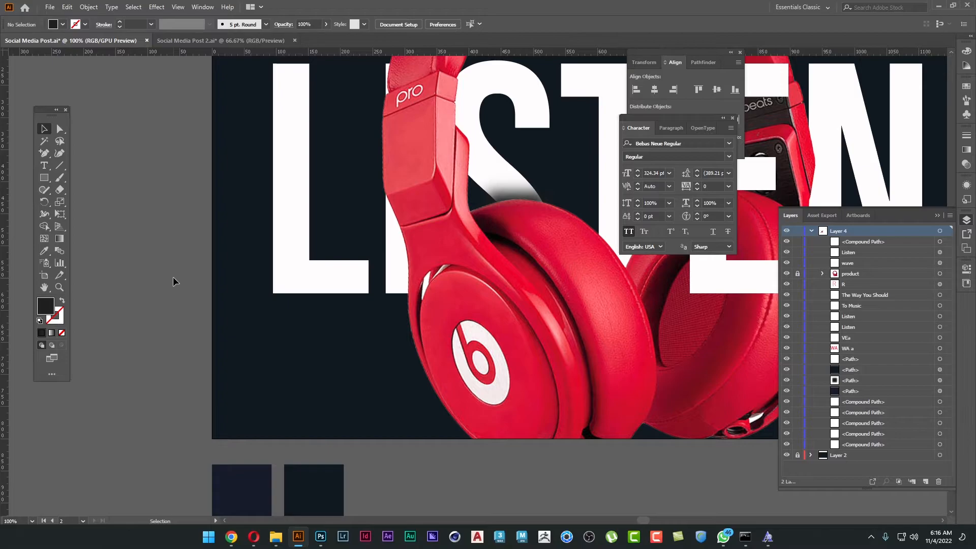
Widen the blurred shadow under the S horizontally so it spans the ear cushion on both sides of the letter.
{"action": "key", "text": "ctrl+minus"}
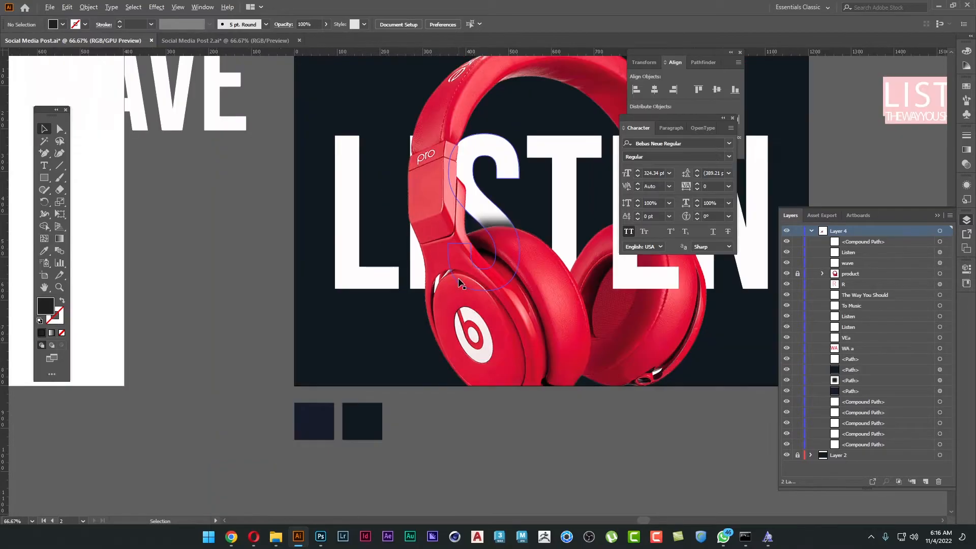
{"action": "key", "text": "Tab"}
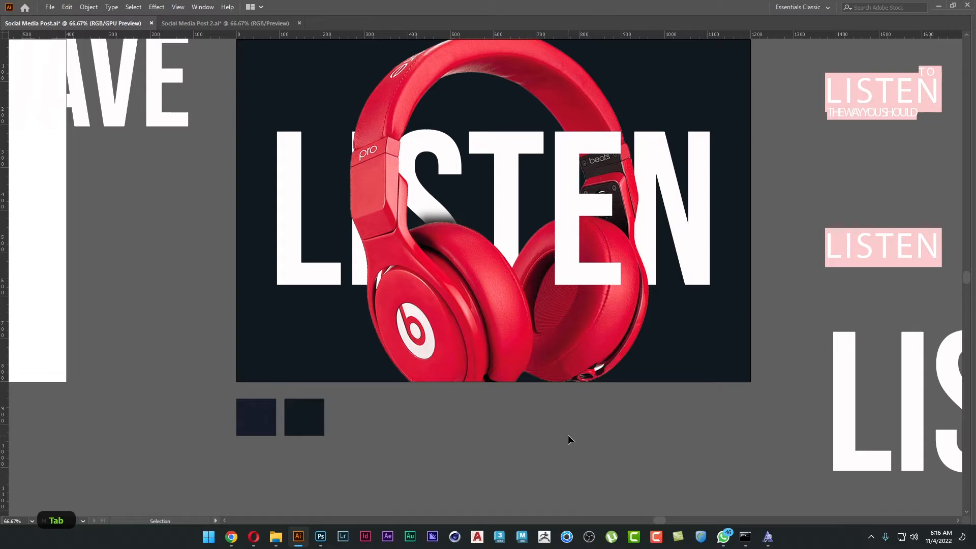
{"action": "scroll", "coordinate": [401, 221], "scroll_direction": "up", "scroll_amount": 1}
{"action": "left_click", "coordinate": [482, 222]}
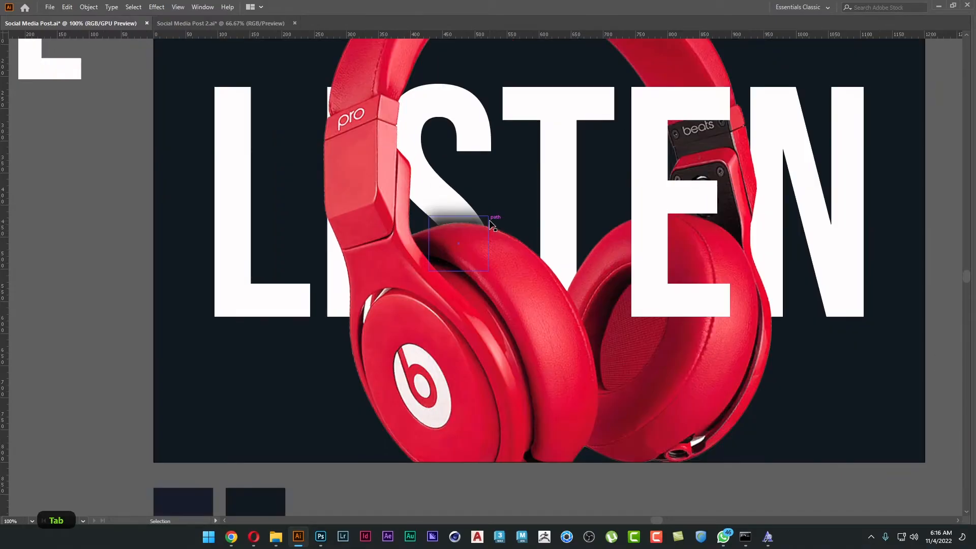
{"action": "left_click_drag", "start_coordinate": [488, 243], "coordinate": [505, 243]}
{"action": "key", "text": "i"}
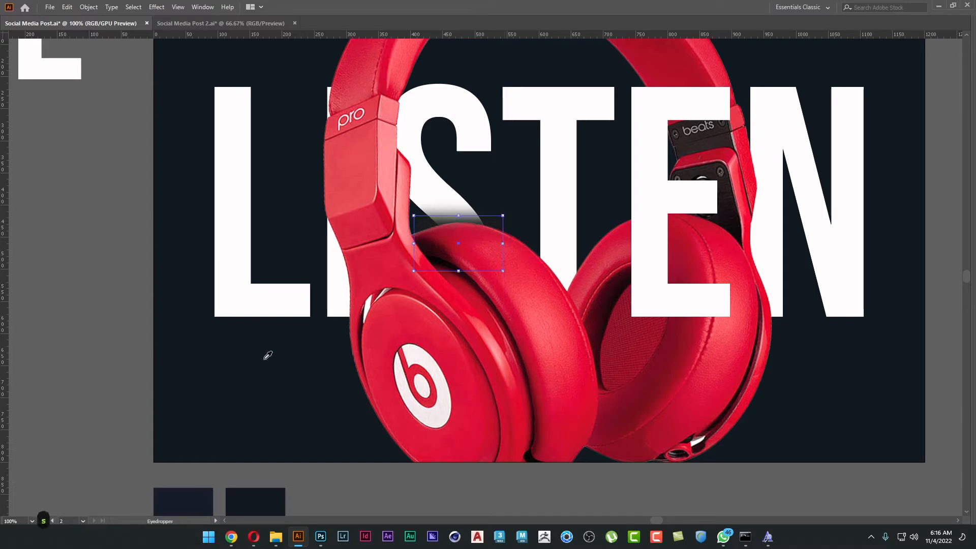
{"action": "key", "text": "v"}
{"action": "left_click", "coordinate": [435, 224]}
Bend the shadow's top edge upward into a curve following the ear cushion and move the shape slightly down.
{"action": "key", "text": "a"}
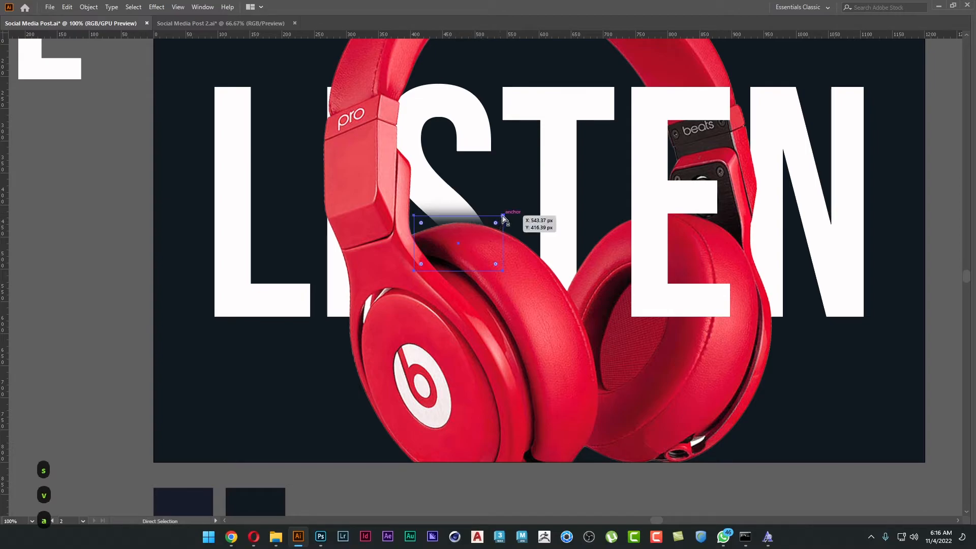
{"action": "key", "text": "ctrl"}
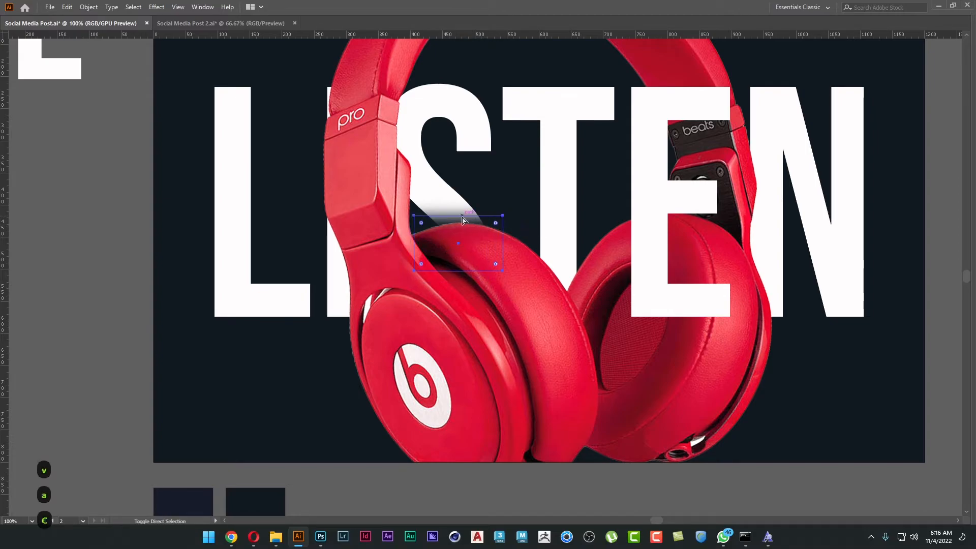
{"action": "left_click_drag", "start_coordinate": [460, 215], "coordinate": [460, 209]}
{"action": "key", "text": "v"}
{"action": "left_click", "coordinate": [94, 250]}
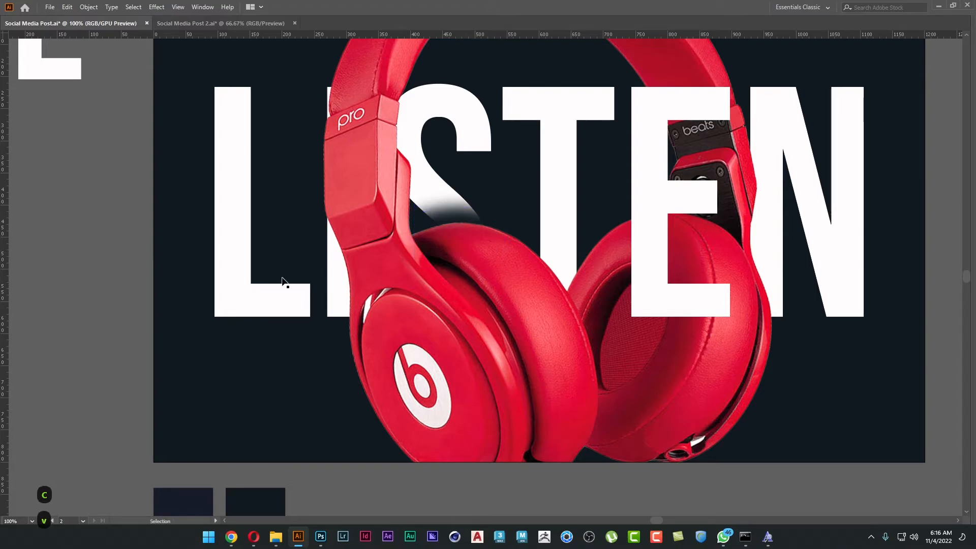
{"action": "left_click", "coordinate": [471, 227]}
{"action": "left_click", "coordinate": [99, 273]}
{"action": "key", "text": "v"}
{"action": "left_click", "coordinate": [479, 234]}
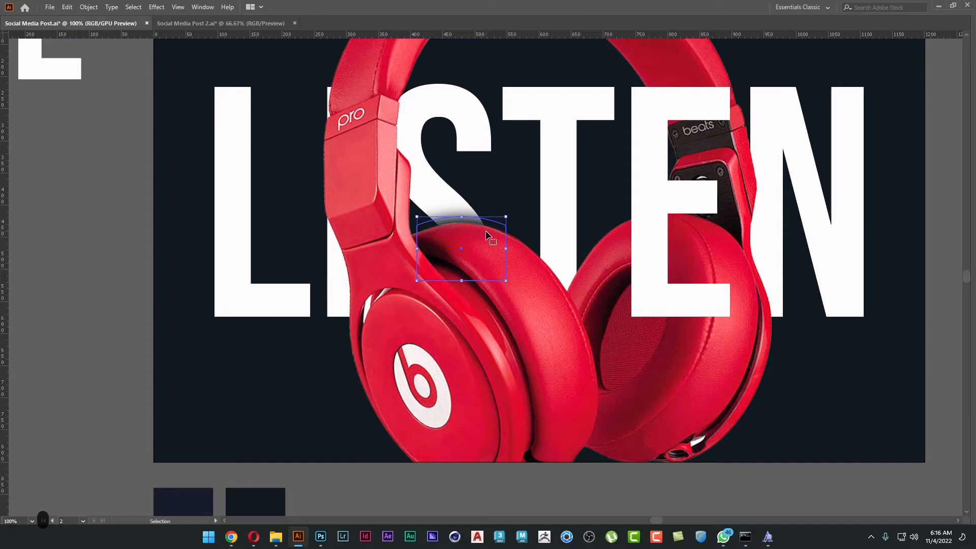
Duplicate the S shadow onto the letter I and rotate it to follow the outer edge of the headphone arm.
{"action": "left_click_drag", "start_coordinate": [485, 234], "coordinate": [378, 227]}
{"action": "left_click_drag", "start_coordinate": [406, 279], "coordinate": [356, 152]}
{"action": "left_click_drag", "start_coordinate": [340, 244], "coordinate": [428, 253]}
{"action": "left_click", "coordinate": [112, 286]}
{"action": "left_click_drag", "start_coordinate": [121, 287], "coordinate": [116, 268]}
{"action": "left_click", "coordinate": [374, 243]}
{"action": "left_click_drag", "start_coordinate": [411, 250], "coordinate": [441, 343]}
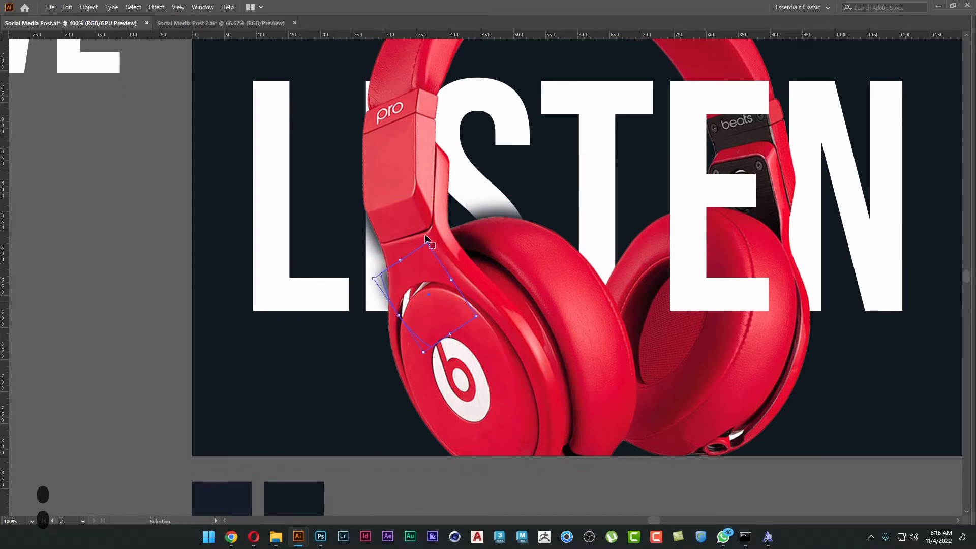
{"action": "left_click_drag", "start_coordinate": [429, 237], "coordinate": [488, 264]}
{"action": "left_click_drag", "start_coordinate": [410, 294], "coordinate": [409, 289]}
{"action": "left_click_drag", "start_coordinate": [426, 254], "coordinate": [433, 229]}
Reshape the I shadow by moving its corner anchors so its outer edge follows the headphone arm.
{"action": "key", "text": "a"}
{"action": "left_click", "coordinate": [405, 223]}
{"action": "left_click_drag", "start_coordinate": [405, 224], "coordinate": [392, 215]}
{"action": "left_click_drag", "start_coordinate": [386, 299], "coordinate": [393, 298]}
{"action": "left_click_drag", "start_coordinate": [395, 343], "coordinate": [390, 338]}
{"action": "left_click", "coordinate": [172, 343]}
Duplicate the I shadow upward onto the headband around the pro label, between the I and the S.
{"action": "key", "text": "ctrl+minus"}
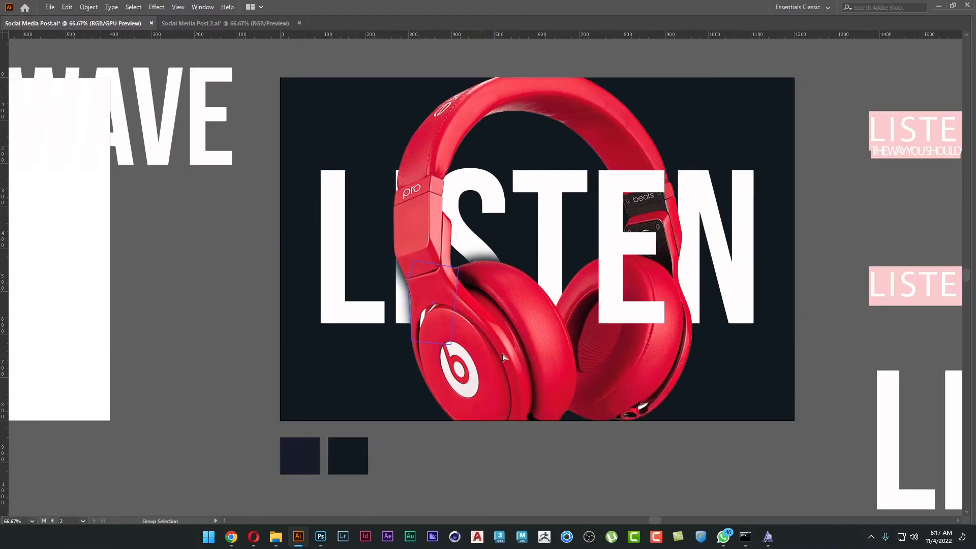
{"action": "key", "text": "v"}
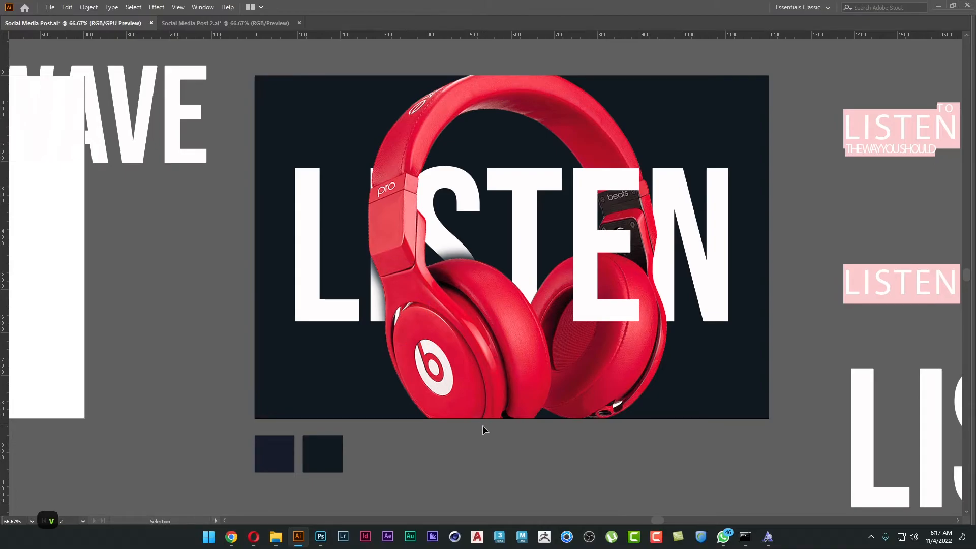
{"action": "key", "text": "ctrl+plus"}
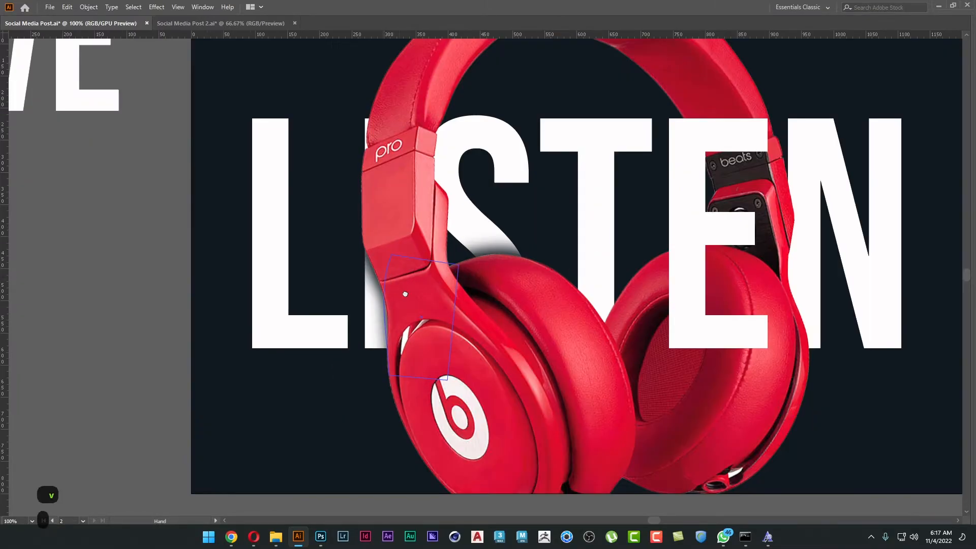
{"action": "left_click_drag", "start_coordinate": [436, 352], "coordinate": [453, 177]}
{"action": "left_click", "coordinate": [506, 114]}
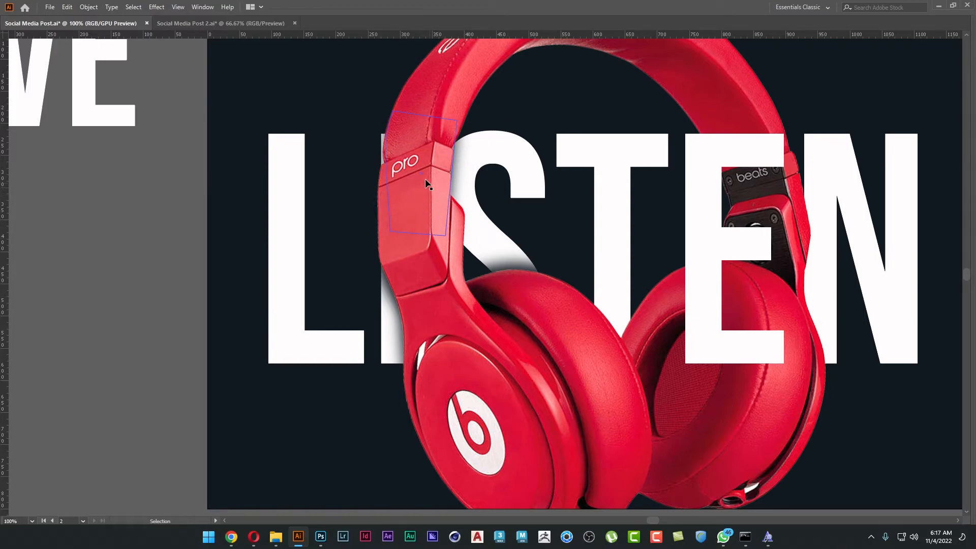
Stretch the duplicated shadow's lower inner corner toward the ear cushion and curve its side along the S.
{"action": "key", "text": "a"}
{"action": "left_click_drag", "start_coordinate": [446, 237], "coordinate": [488, 288]}
{"action": "key", "text": "shift+c"}
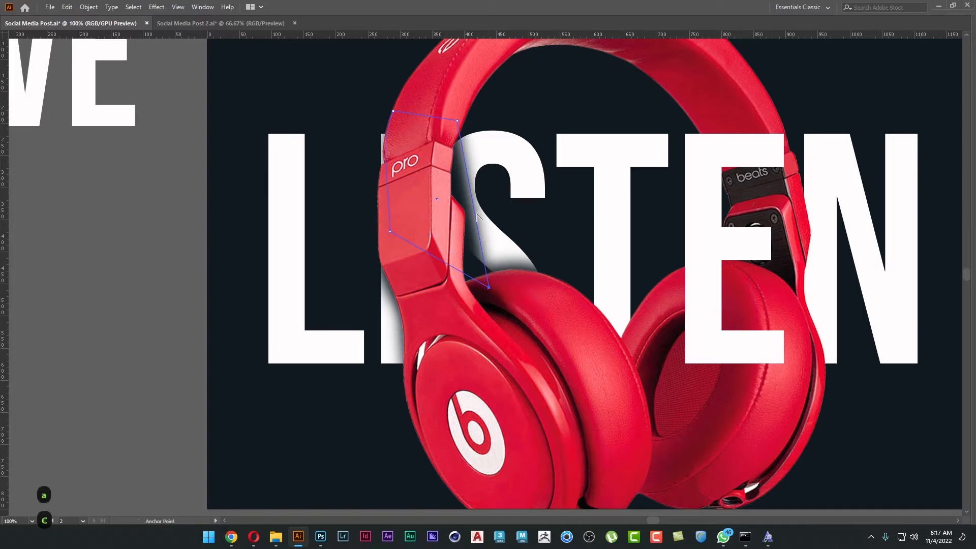
{"action": "left_click_drag", "start_coordinate": [474, 211], "coordinate": [456, 215]}
{"action": "key", "text": "a"}
{"action": "left_click_drag", "start_coordinate": [457, 121], "coordinate": [463, 123]}
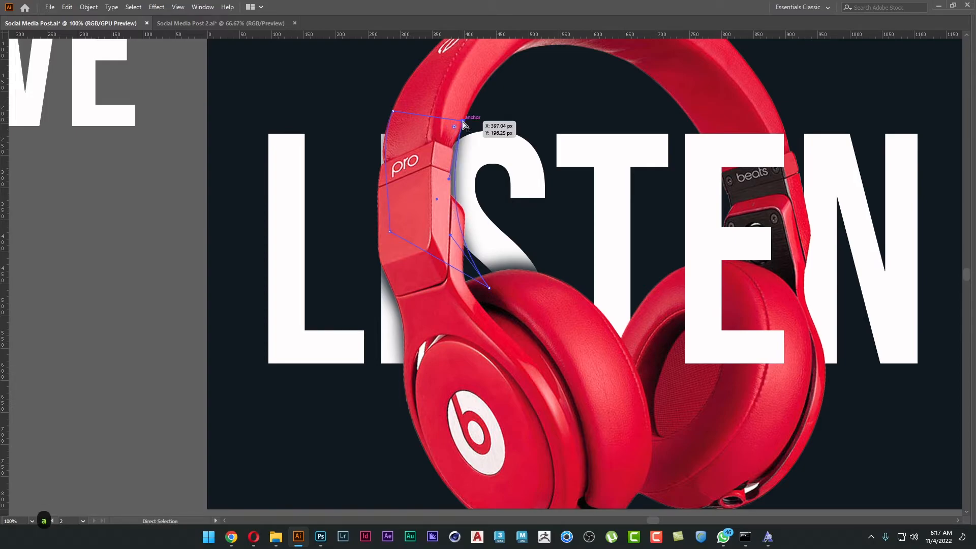
{"action": "left_click_drag", "start_coordinate": [393, 111], "coordinate": [389, 111]}
{"action": "key", "text": "v"}
{"action": "left_click", "coordinate": [163, 245]}
Duplicate a shadow to the base of the T and reshape its corners and upper curve along the ear cushion.
{"action": "key", "text": "space"}
{"action": "left_click_drag", "start_coordinate": [498, 290], "coordinate": [493, 344]}
{"action": "key", "text": "v"}
{"action": "key", "text": "a"}
{"action": "left_click_drag", "start_coordinate": [445, 311], "coordinate": [437, 278]}
{"action": "left_click_drag", "start_coordinate": [538, 313], "coordinate": [556, 347]}
{"action": "left_click_drag", "start_coordinate": [438, 278], "coordinate": [443, 271]}
{"action": "left_click_drag", "start_coordinate": [527, 335], "coordinate": [525, 342]}
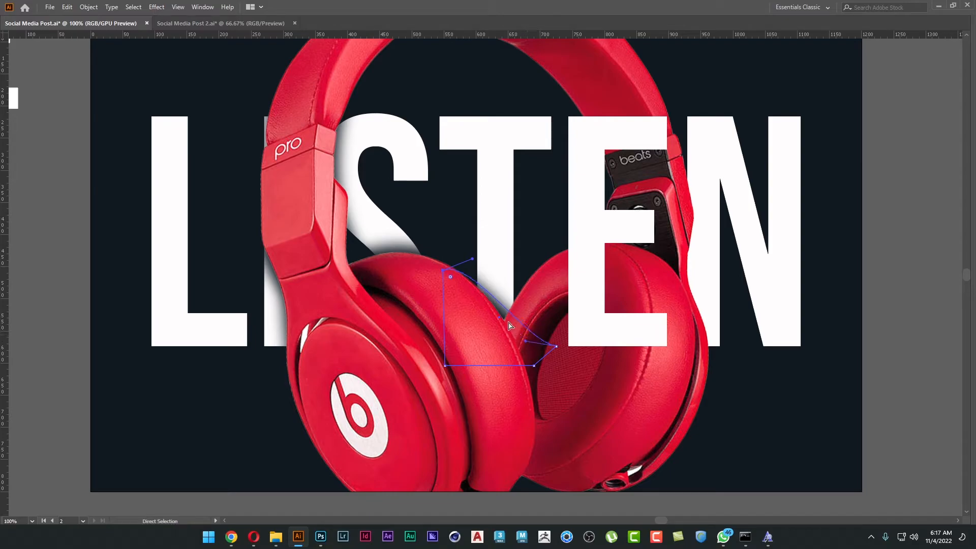
{"action": "left_click_drag", "start_coordinate": [473, 259], "coordinate": [486, 255]}
{"action": "key", "text": "v"}
{"action": "left_click", "coordinate": [110, 413]}
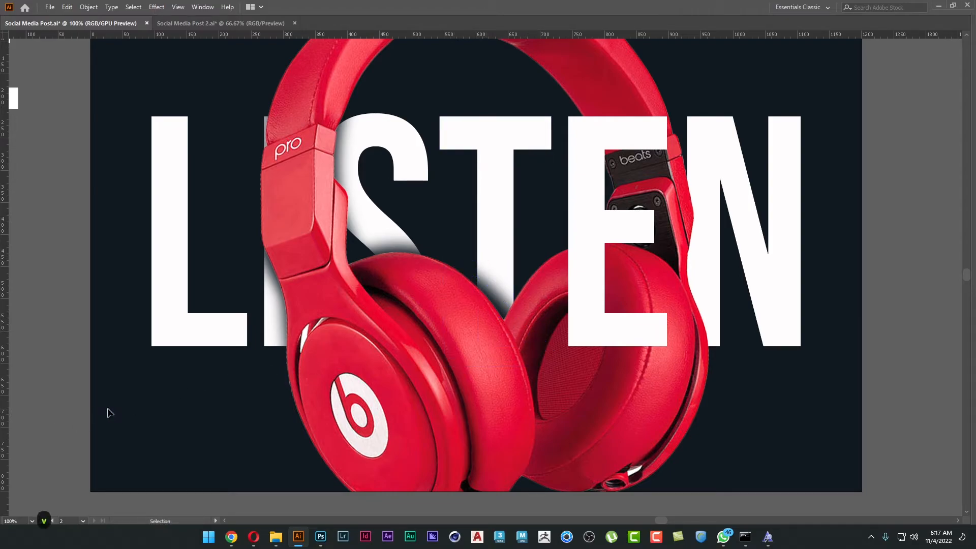
Set the T shadow's opacity to 50%.
{"action": "left_click", "coordinate": [501, 295]}
{"action": "key", "text": "Tab"}
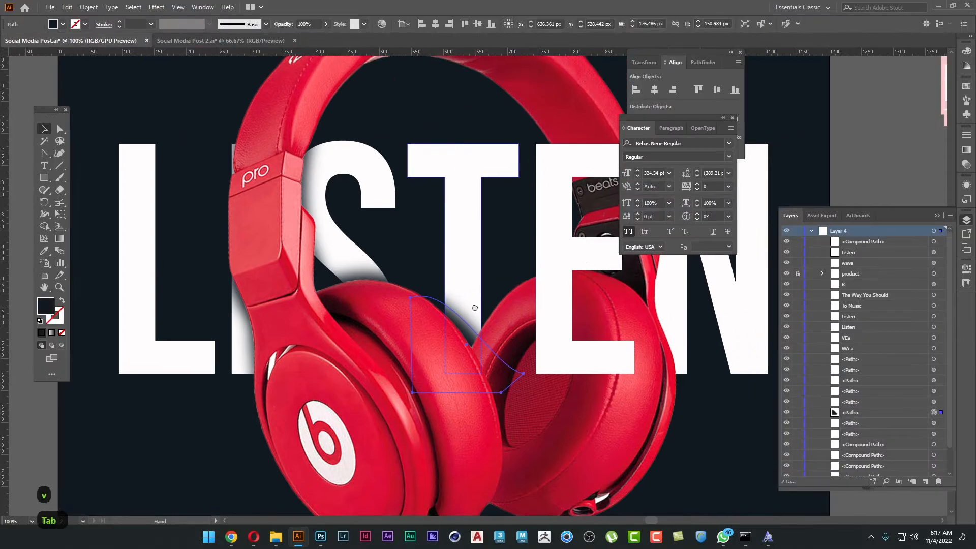
{"action": "left_click", "coordinate": [304, 24]}
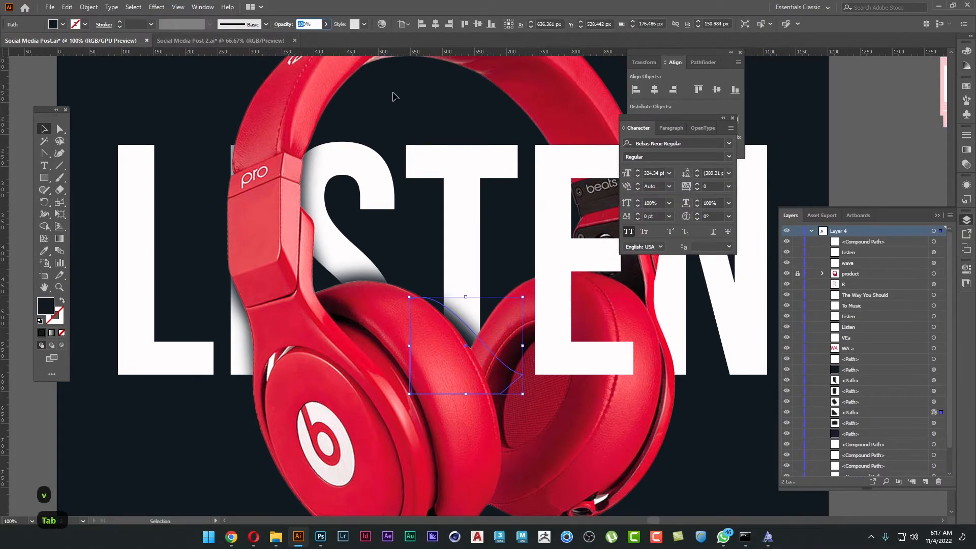
{"action": "type", "text": "50"}
{"action": "key", "text": "Tab"}
{"action": "left_click", "coordinate": [31, 443]}
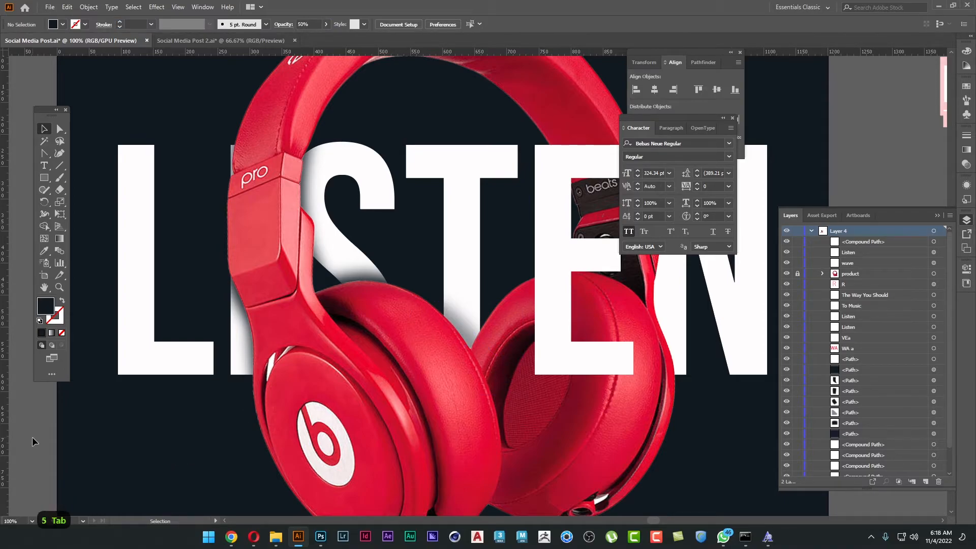
Set the T shadow's opacity to 80%.
{"action": "left_click", "coordinate": [420, 336]}
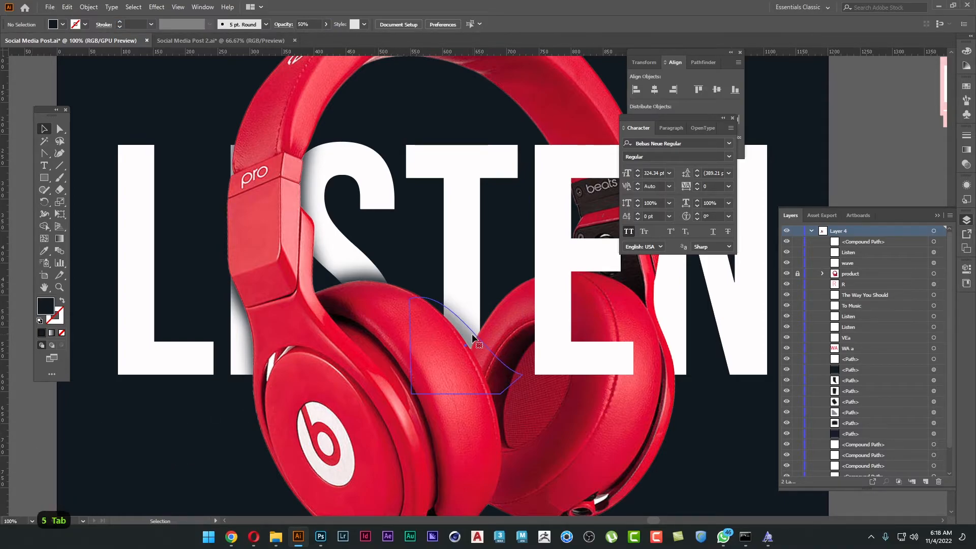
{"action": "left_click", "coordinate": [305, 24]}
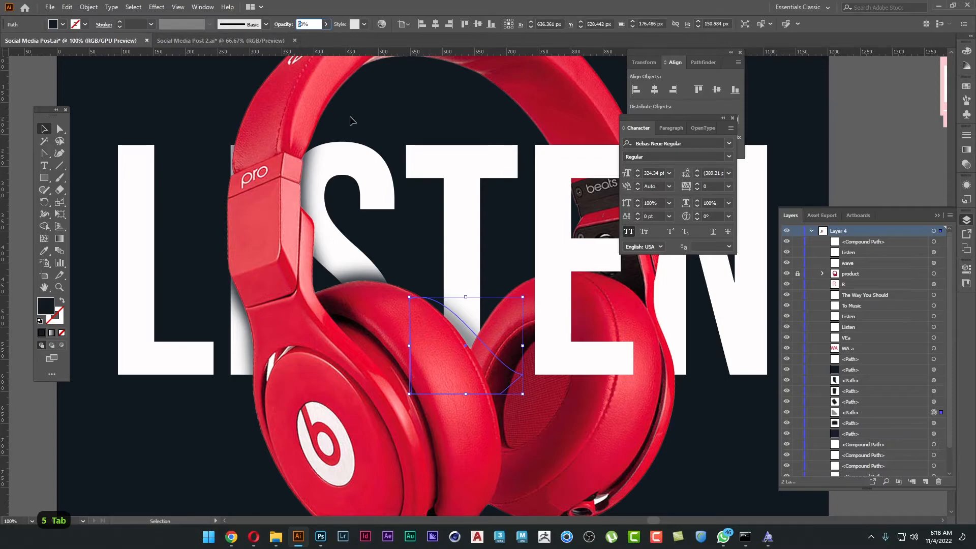
{"action": "type", "text": "8"}
{"action": "key", "text": "Return"}
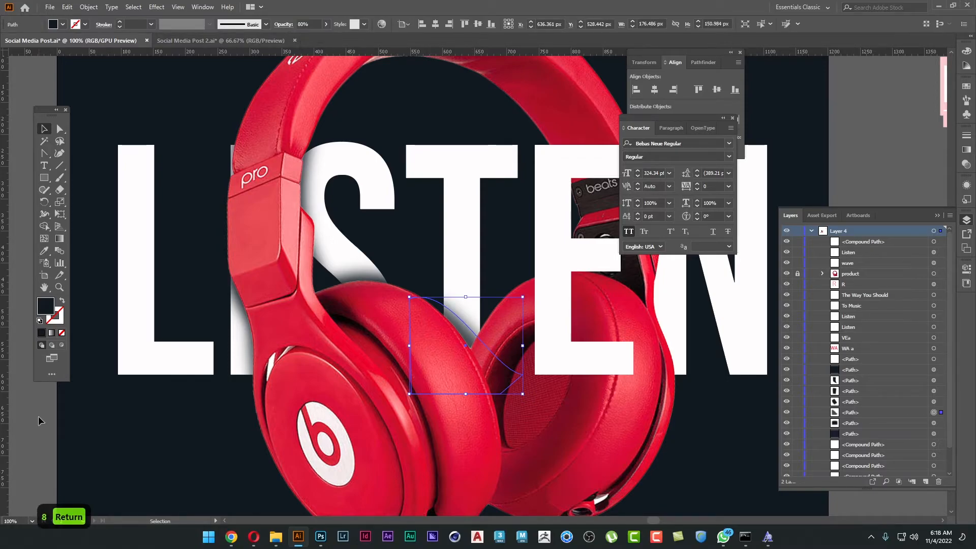
{"action": "left_click", "coordinate": [39, 419]}
Duplicate the T shadow onto the N's first stem and rotate it to follow the far headphone arm.
{"action": "scroll", "coordinate": [266, 392], "scroll_direction": "down", "scroll_amount": 1}
{"action": "left_click_drag", "start_coordinate": [286, 389], "coordinate": [343, 357]}
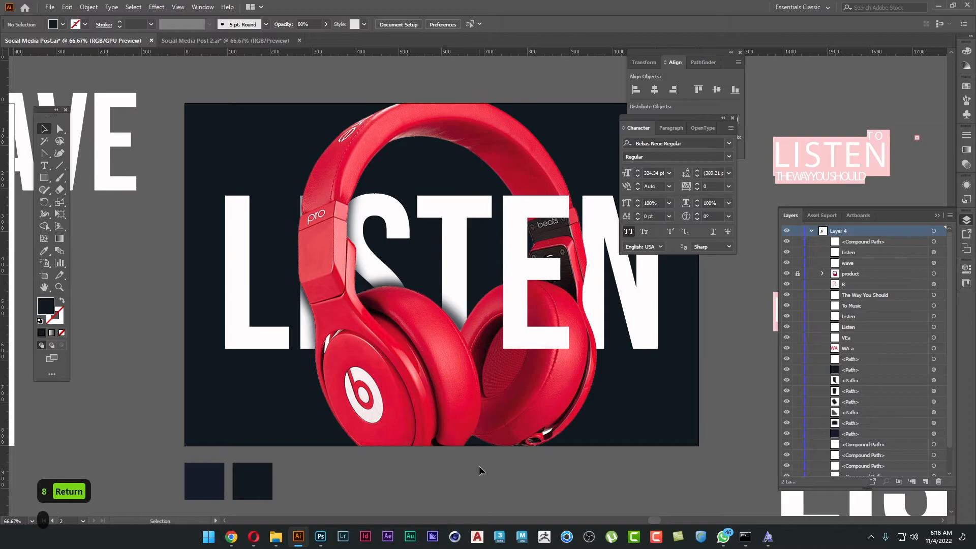
{"action": "left_click_drag", "start_coordinate": [526, 455], "coordinate": [460, 461]}
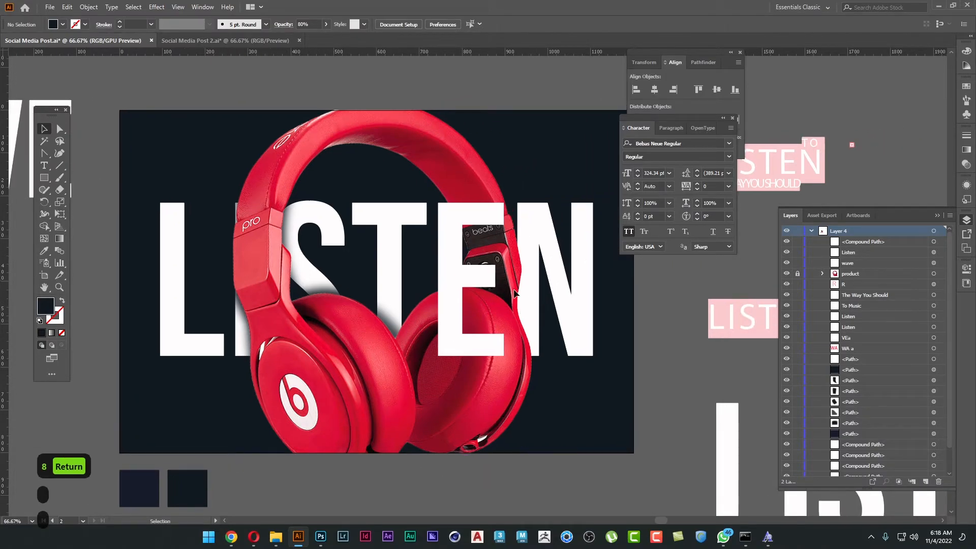
{"action": "left_click_drag", "start_coordinate": [410, 327], "coordinate": [508, 269]}
{"action": "scroll", "coordinate": [514, 228], "scroll_direction": "up", "scroll_amount": 2}
{"action": "left_click_drag", "start_coordinate": [520, 190], "coordinate": [560, 270]}
{"action": "left_click_drag", "start_coordinate": [445, 234], "coordinate": [437, 273]}
Reshape the N shadow's outer edge along the headphone arm, extending its lower corner and adding an anchor point to the curve.
{"action": "key", "text": "a"}
{"action": "left_click", "coordinate": [451, 397]}
{"action": "left_click_drag", "start_coordinate": [452, 397], "coordinate": [481, 477]}
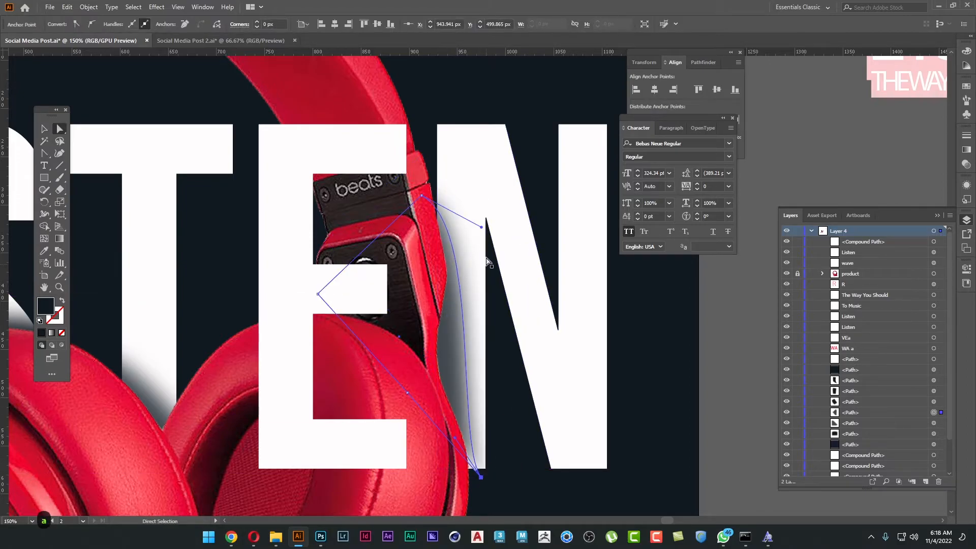
{"action": "mouse_move", "coordinate": [482, 227]}
{"action": "left_mouse_down"}
{"action": "mouse_move", "coordinate": [492, 240]}
{"action": "mouse_move", "coordinate": [477, 215]}
{"action": "left_mouse_up"}
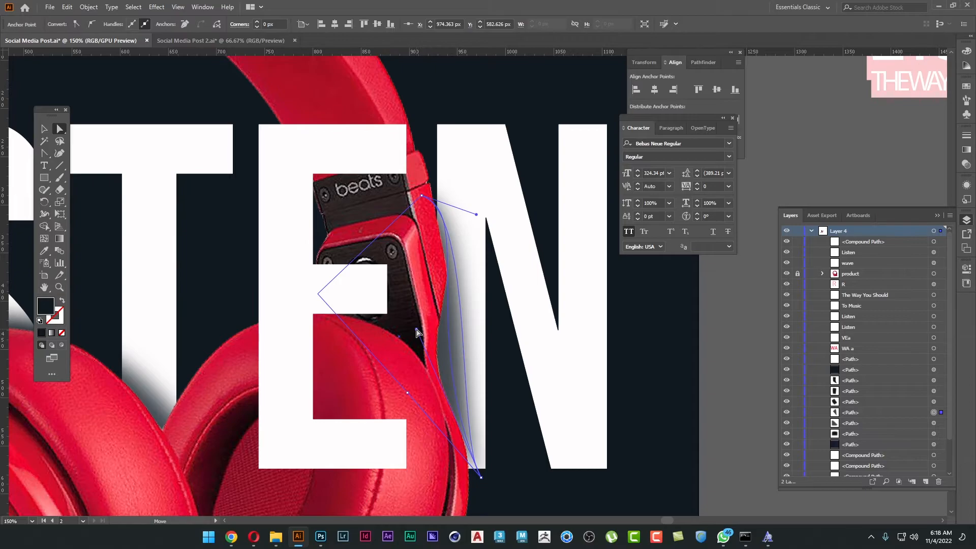
{"action": "left_click_drag", "start_coordinate": [417, 330], "coordinate": [417, 329]}
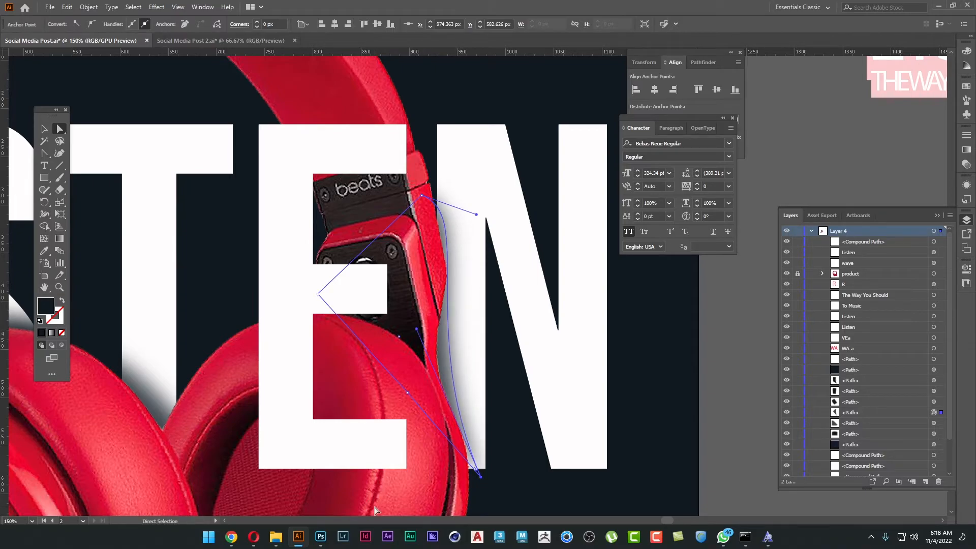
{"action": "key", "text": "plus"}
{"action": "left_click", "coordinate": [446, 360]}
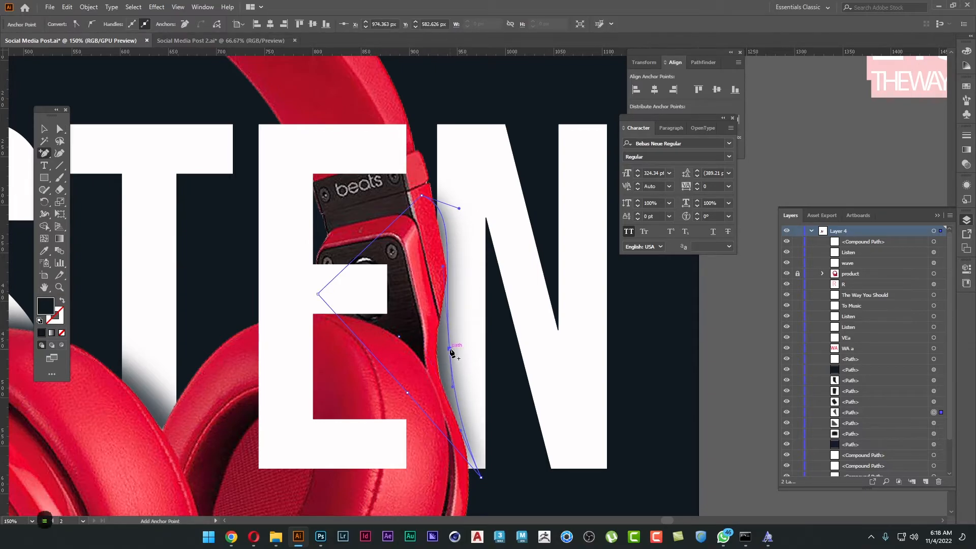
{"action": "key", "text": "a"}
{"action": "left_click_drag", "start_coordinate": [439, 280], "coordinate": [459, 283]}
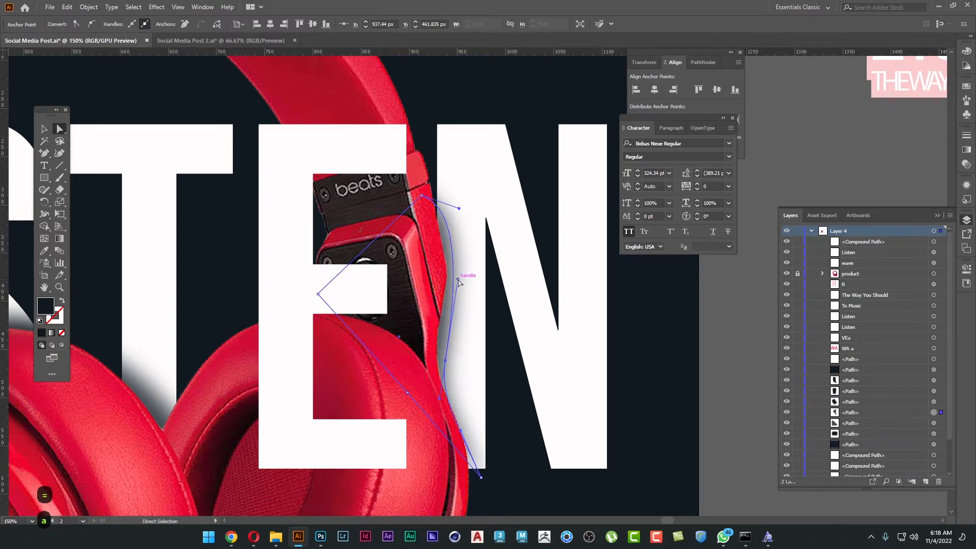
Add an anchor on the N shadow's lower diagonal edge and pull it down behind the ear cushion.
{"action": "left_click", "coordinate": [480, 477]}
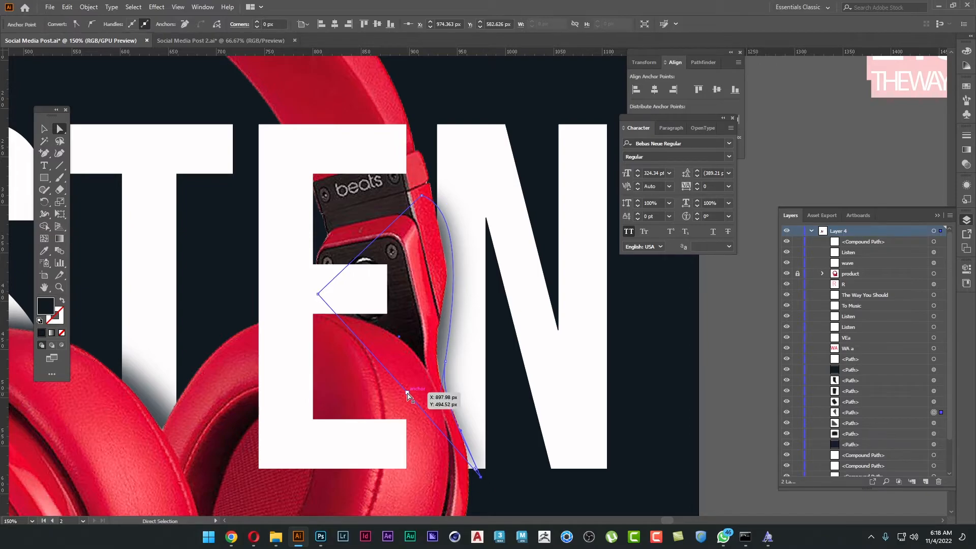
{"action": "key", "text": "equal"}
{"action": "left_click", "coordinate": [432, 422]}
{"action": "key", "text": "a"}
{"action": "left_click_drag", "start_coordinate": [433, 425], "coordinate": [407, 489]}
Fine-tune the lower part of the N shadow's curve where it meets the headphone arm.
{"action": "key", "text": "v"}
{"action": "key", "text": "a"}
{"action": "left_click", "coordinate": [481, 479]}
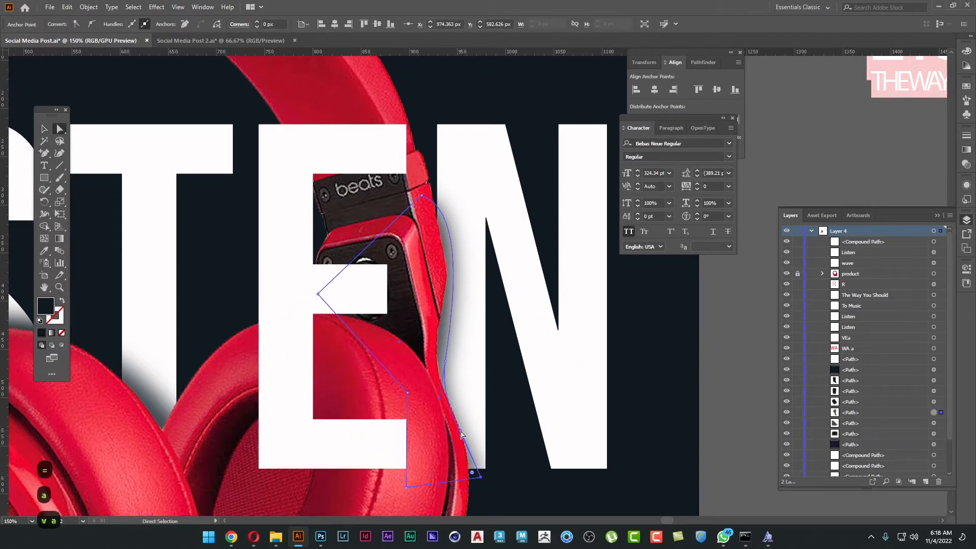
{"action": "left_click", "coordinate": [443, 393]}
{"action": "left_click_drag", "start_coordinate": [442, 390], "coordinate": [444, 386]}
{"action": "key", "text": "v"}
{"action": "left_click", "coordinate": [503, 388]}
View the whole poster without panels, switch to the Social Media Post 2 document and dismiss the unsupported 16-bit application message.
{"action": "scroll", "coordinate": [504, 389], "scroll_direction": "down", "scroll_amount": 1}
{"action": "scroll", "coordinate": [503, 391], "scroll_direction": "down", "scroll_amount": 1}
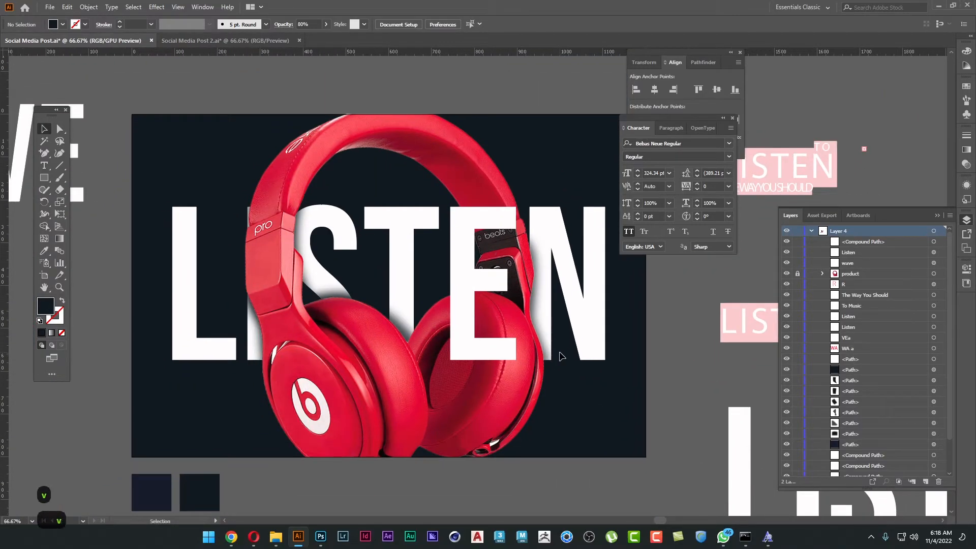
{"action": "key", "text": "Tab"}
{"action": "left_click_drag", "start_coordinate": [675, 277], "coordinate": [549, 336]}
{"action": "scroll", "coordinate": [476, 342], "scroll_direction": "down", "scroll_amount": 1}
{"action": "key", "text": "ctrl+Tab"}
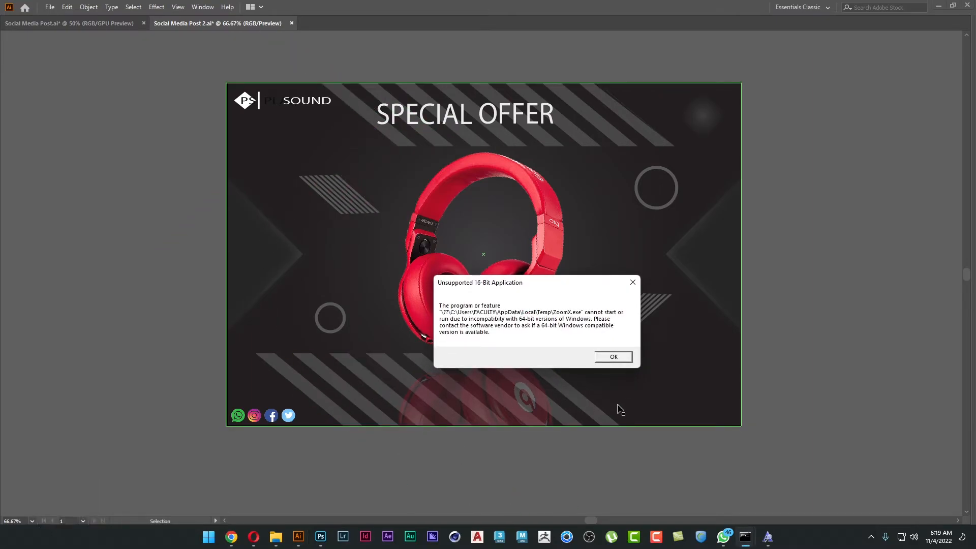
{"action": "key", "text": "Return"}
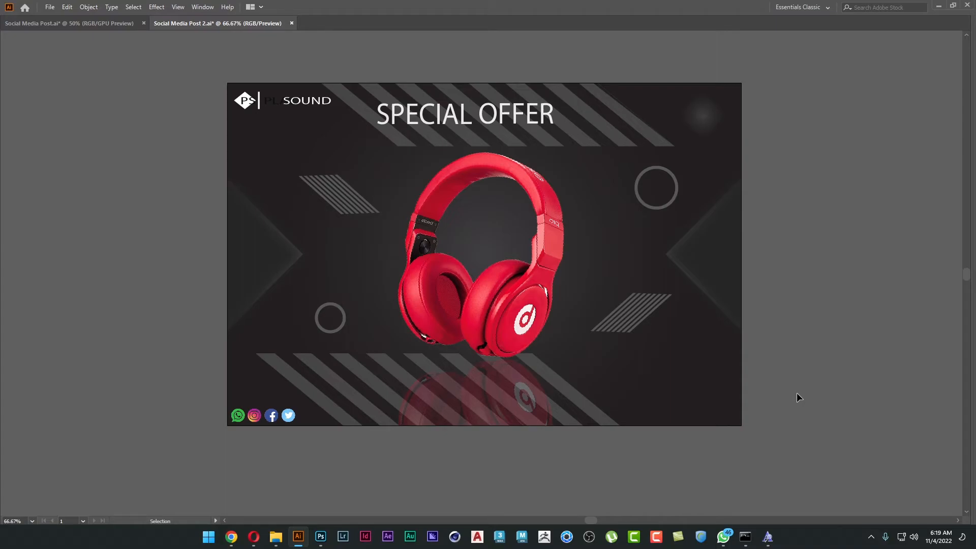
Return to the Social Media Post document and duplicate the WAVE text above the headphone poster.
{"action": "key", "text": "alt+Tab"}
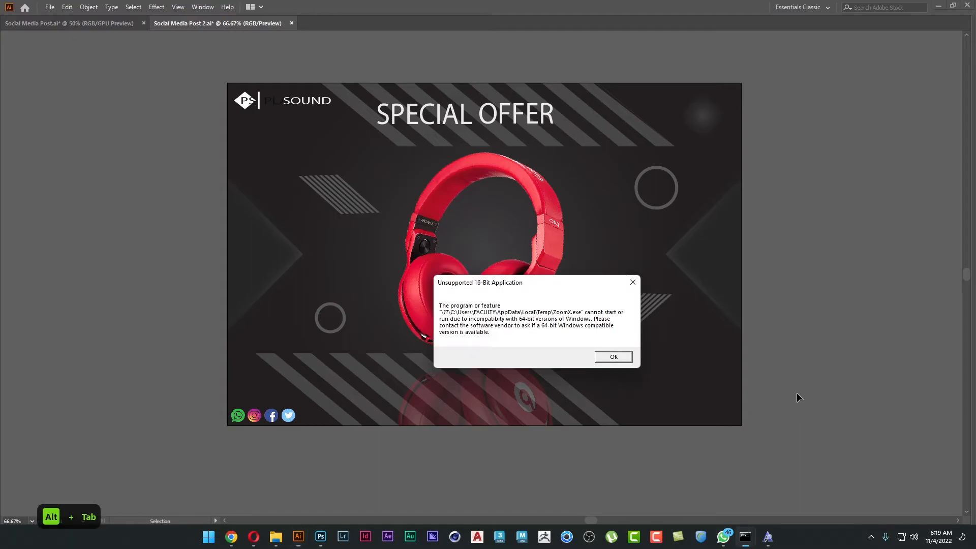
{"action": "key", "text": "ctrl+Tab"}
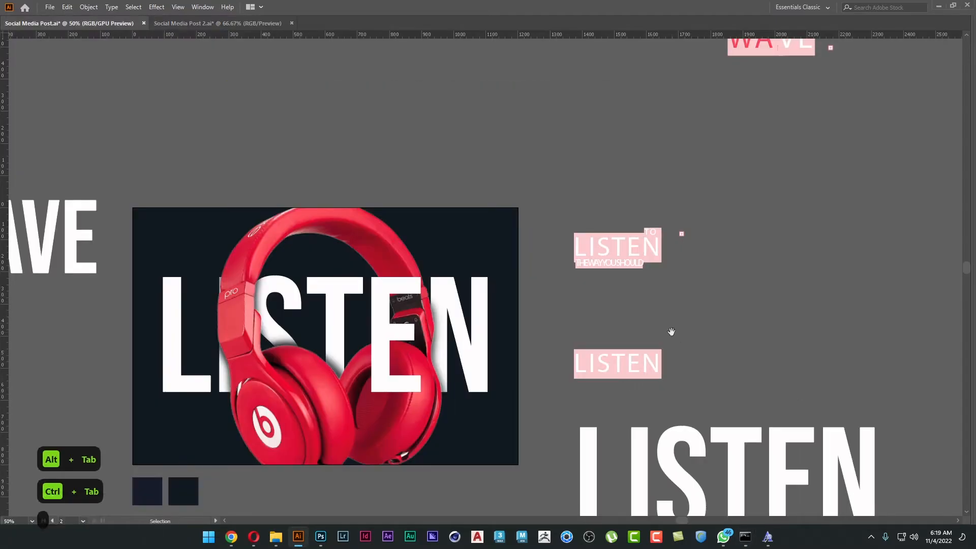
{"action": "left_click_drag", "start_coordinate": [669, 333], "coordinate": [756, 269]}
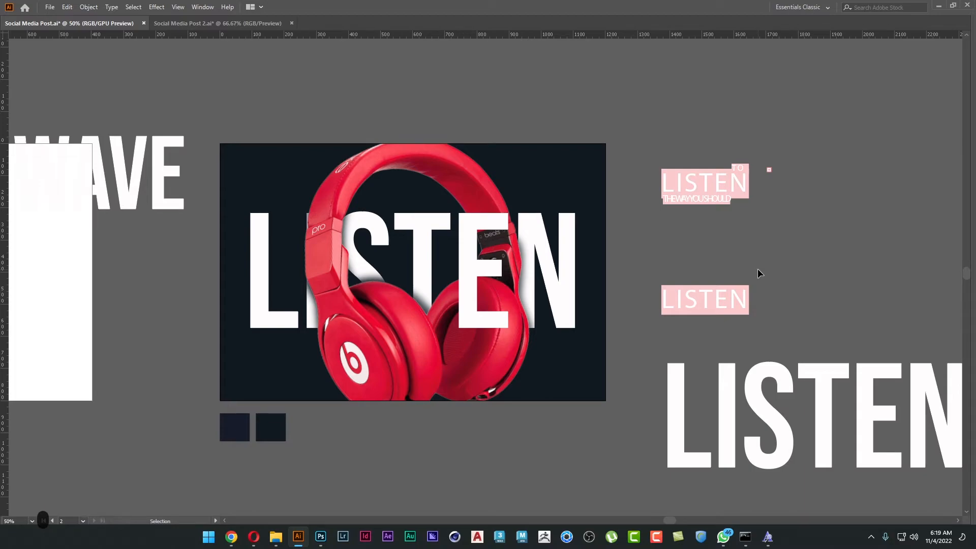
{"action": "left_click_drag", "start_coordinate": [730, 251], "coordinate": [748, 216]}
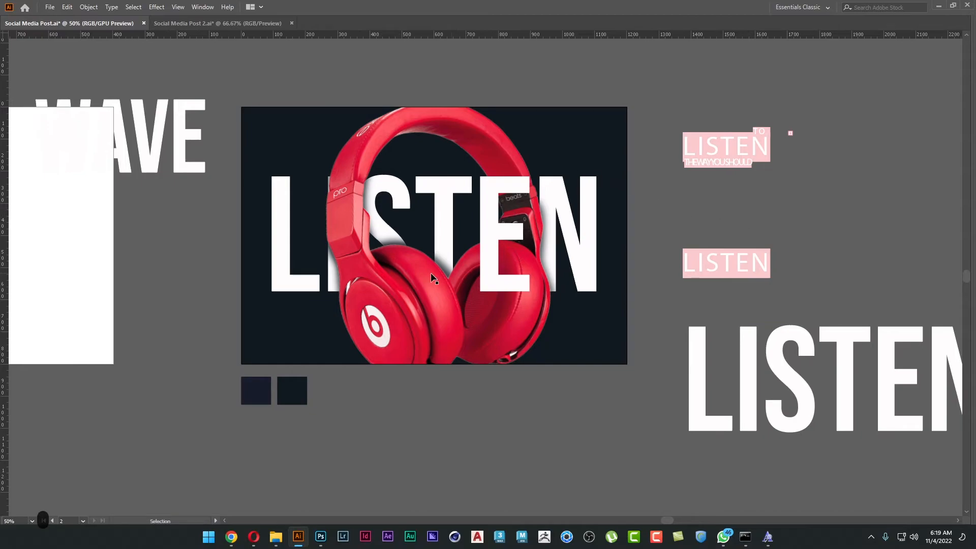
{"action": "left_click_drag", "start_coordinate": [666, 362], "coordinate": [734, 382]}
{"action": "left_click_drag", "start_coordinate": [710, 321], "coordinate": [671, 357]}
{"action": "left_click", "coordinate": [206, 225]}
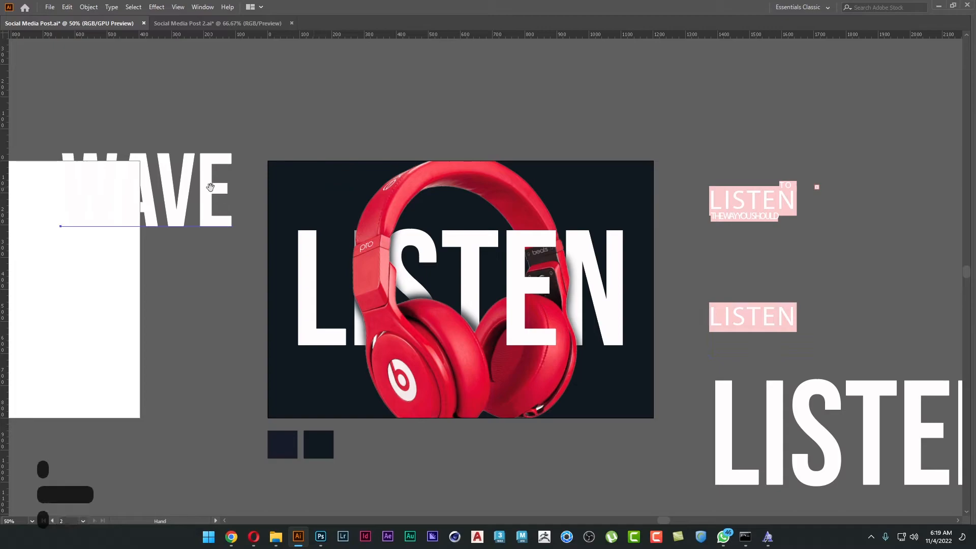
{"action": "left_click_drag", "start_coordinate": [209, 223], "coordinate": [525, 147]}
Replace the duplicated WAVE text with the tagline "to the feel of music".
{"action": "key", "text": "t"}
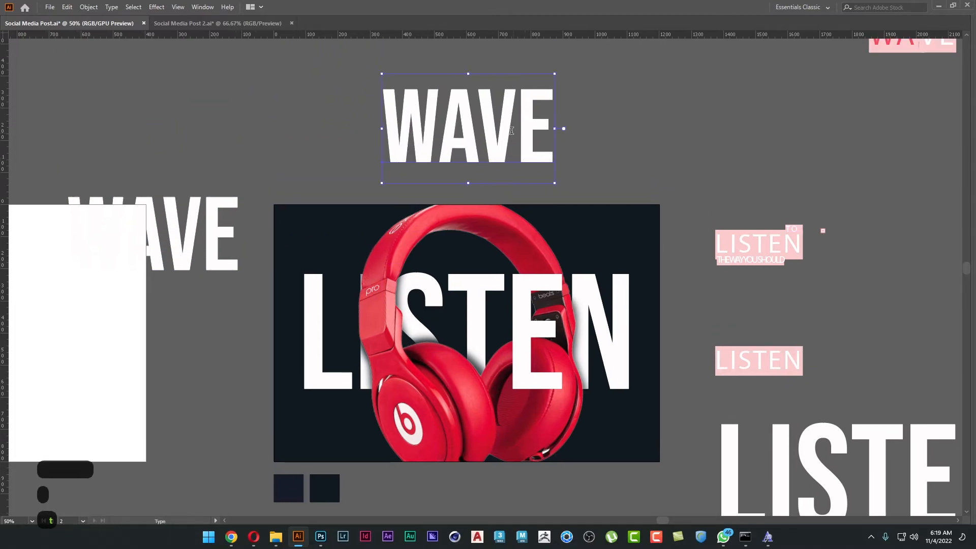
{"action": "double_click", "coordinate": [512, 131]}
{"action": "type", "text": "to the feel of"}
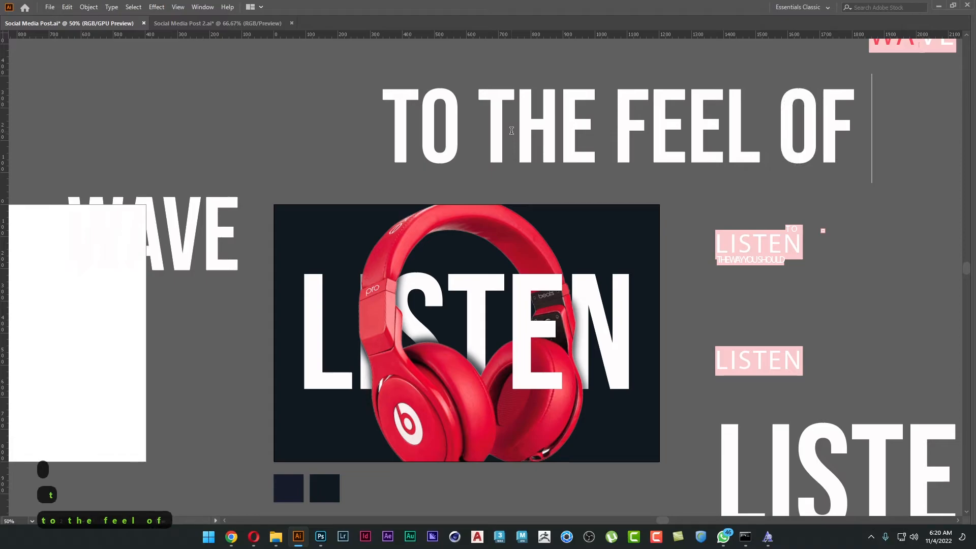
{"action": "type", "text": " mush"}
{"action": "key", "text": "BackSpace"}
{"action": "type", "text": "ic"}
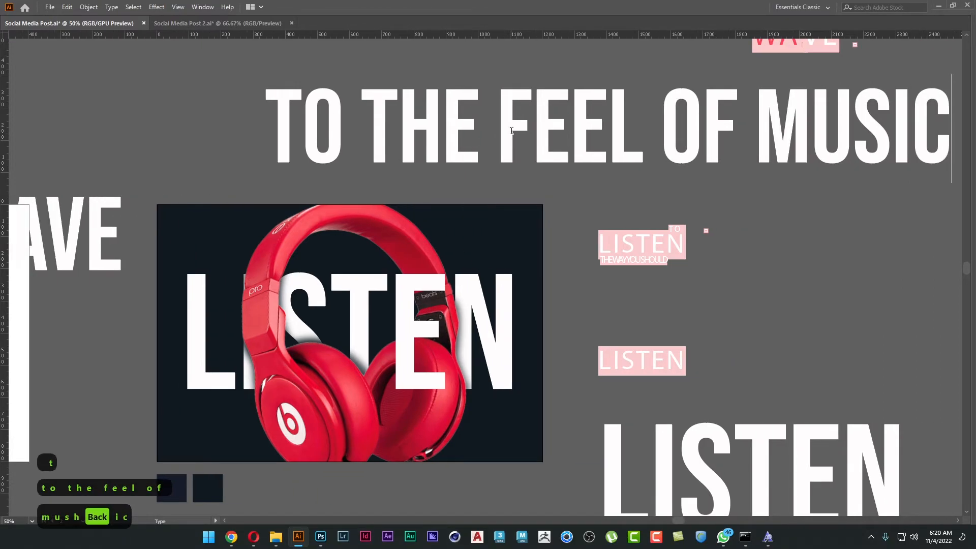
{"action": "key", "text": "Escape"}
Scale down the tagline and place it directly beneath the E and N of LISTEN, matching their combined width.
{"action": "left_click_drag", "start_coordinate": [606, 184], "coordinate": [490, 408]}
{"action": "scroll", "coordinate": [490, 407], "scroll_direction": "up", "scroll_amount": 1}
{"action": "mouse_move", "coordinate": [553, 426]}
{"action": "left_mouse_down"}
{"action": "mouse_move", "coordinate": [578, 421]}
{"action": "mouse_move", "coordinate": [573, 411]}
{"action": "mouse_move", "coordinate": [547, 415]}
{"action": "left_mouse_up"}
{"action": "left_click_drag", "start_coordinate": [643, 418], "coordinate": [691, 358]}
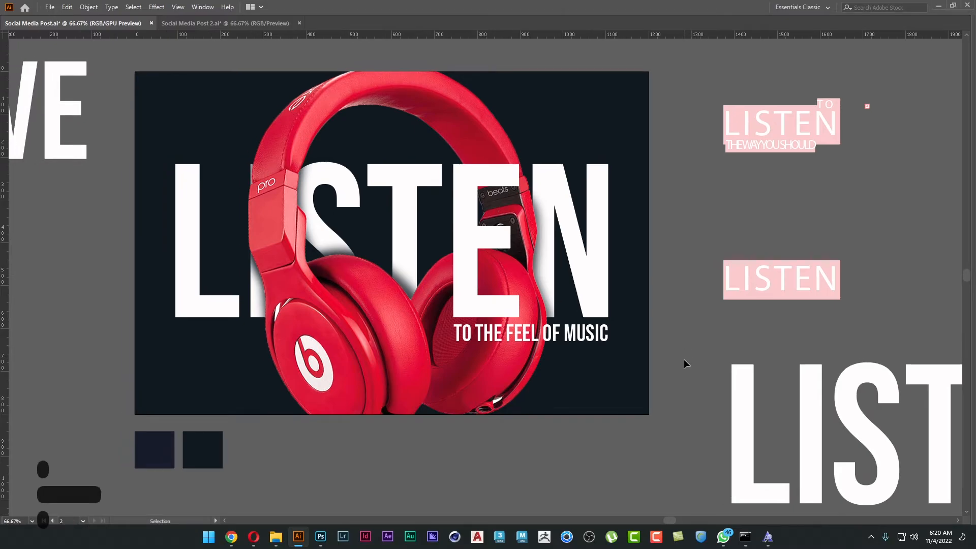
Turn the navy swatch into a bar about 459 px wide at the tagline, reaching the poster's right edge, and bring it to the front.
{"action": "left_click", "coordinate": [166, 460]}
{"action": "left_click_drag", "start_coordinate": [441, 458], "coordinate": [452, 336]}
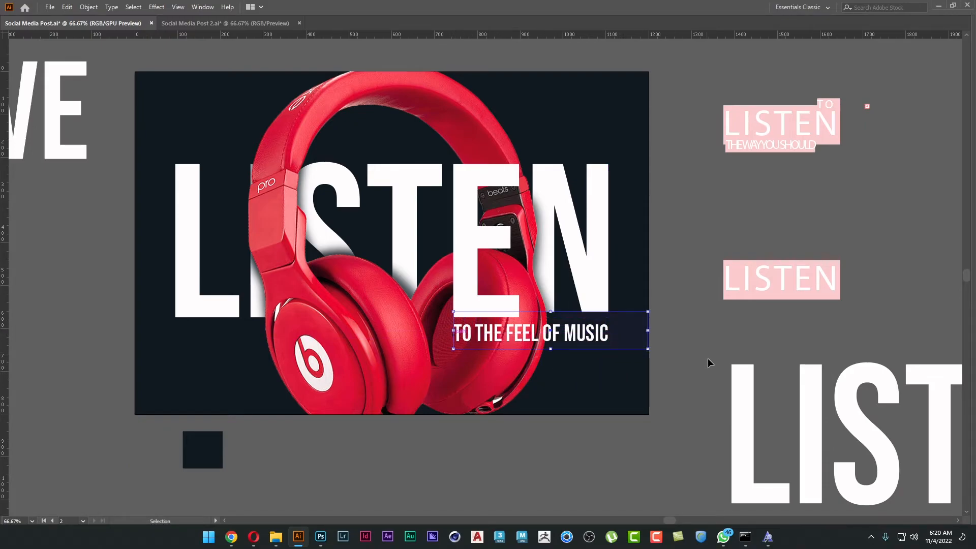
{"action": "right_click", "coordinate": [632, 335]}
{"action": "mouse_move", "coordinate": [722, 277]}
{"action": "left_click", "coordinate": [793, 280]}
{"action": "scroll", "coordinate": [518, 338], "scroll_direction": "up", "scroll_amount": 1}
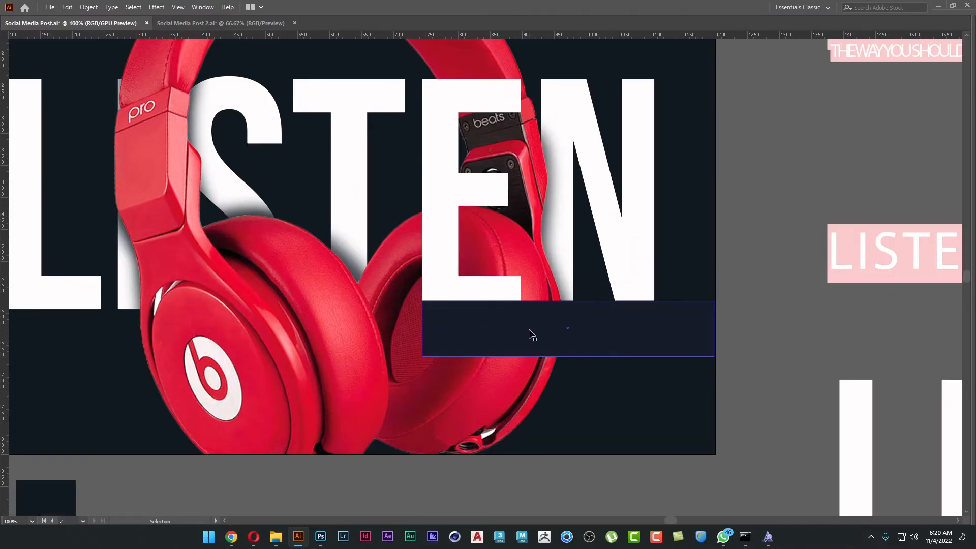
Shift the bar down to uncover the tagline and fill it with red sampled from the headphone ear cup.
{"action": "left_click_drag", "start_coordinate": [478, 328], "coordinate": [476, 368]}
{"action": "key", "text": "i"}
{"action": "left_click", "coordinate": [479, 285]}
{"action": "key", "text": "v"}
{"action": "key", "text": "i"}
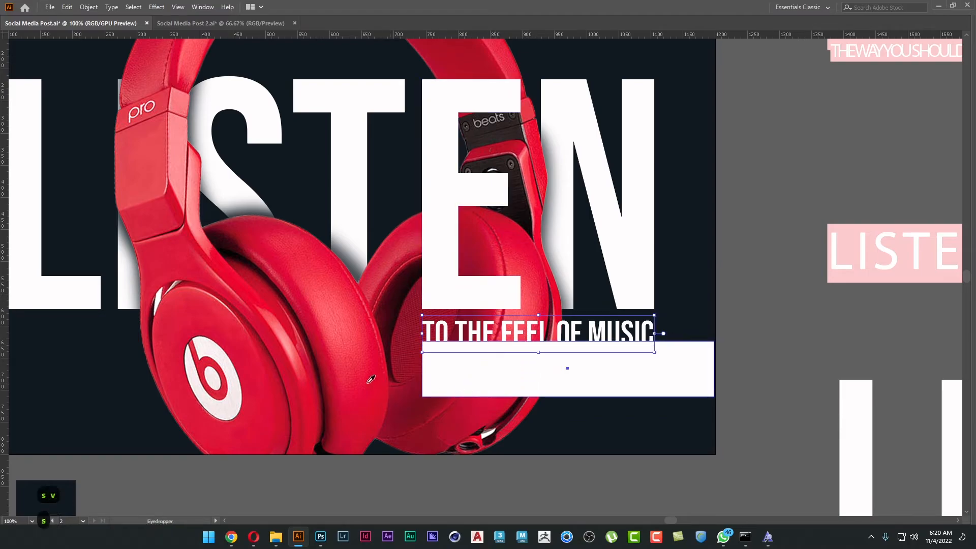
{"action": "left_click", "coordinate": [371, 379]}
{"action": "key", "text": "v"}
{"action": "mouse_move", "coordinate": [466, 382]}
{"action": "left_mouse_down"}
{"action": "mouse_move", "coordinate": [465, 349]}
{"action": "mouse_move", "coordinate": [466, 378]}
{"action": "left_mouse_up"}
Bring the tagline text in front of the red bar.
{"action": "left_click", "coordinate": [472, 328]}
{"action": "right_click", "coordinate": [470, 321]}
{"action": "mouse_move", "coordinate": [509, 271]}
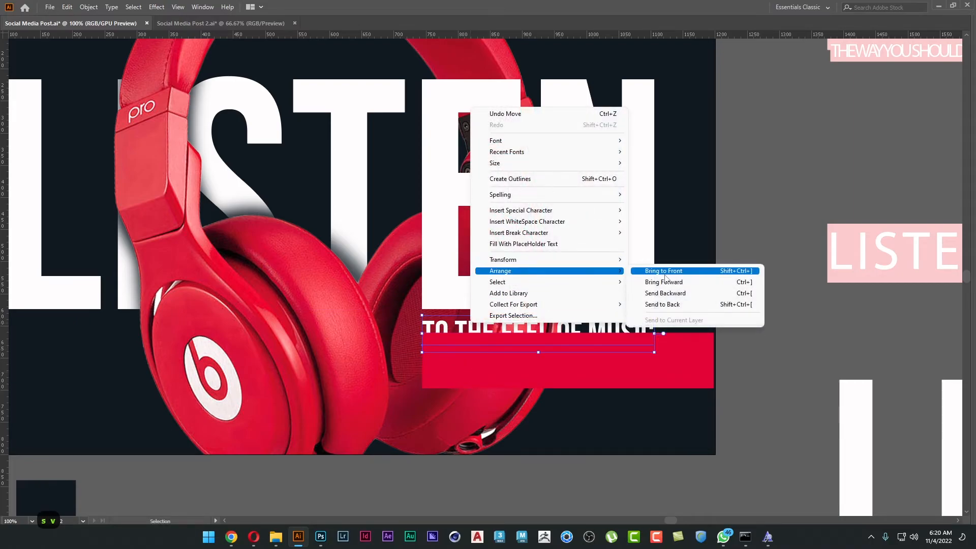
{"action": "left_click", "coordinate": [651, 268]}
Place the red bar behind the tagline against the base of LISTEN and trim its height to about 76 px.
{"action": "left_click_drag", "start_coordinate": [588, 379], "coordinate": [589, 354]}
{"action": "left_click", "coordinate": [755, 344]}
{"action": "left_click", "coordinate": [706, 353]}
{"action": "left_click_drag", "start_coordinate": [714, 344], "coordinate": [716, 380]}
{"action": "left_click", "coordinate": [746, 365]}
{"action": "scroll", "coordinate": [746, 365], "scroll_direction": "down", "scroll_amount": 1}
{"action": "scroll", "coordinate": [630, 391], "scroll_direction": "up", "scroll_amount": 1}
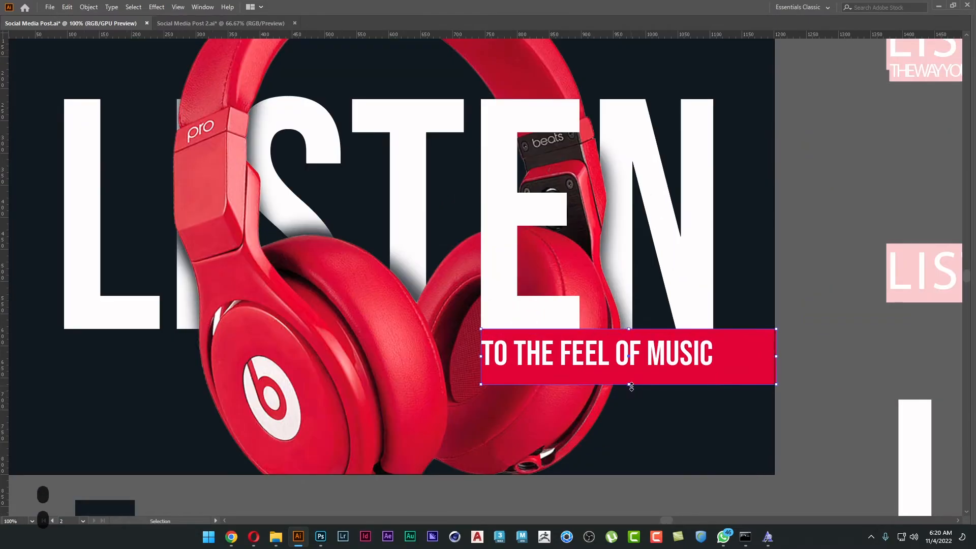
{"action": "left_click", "coordinate": [635, 383]}
{"action": "scroll", "coordinate": [630, 379], "scroll_direction": "down", "scroll_amount": 1}
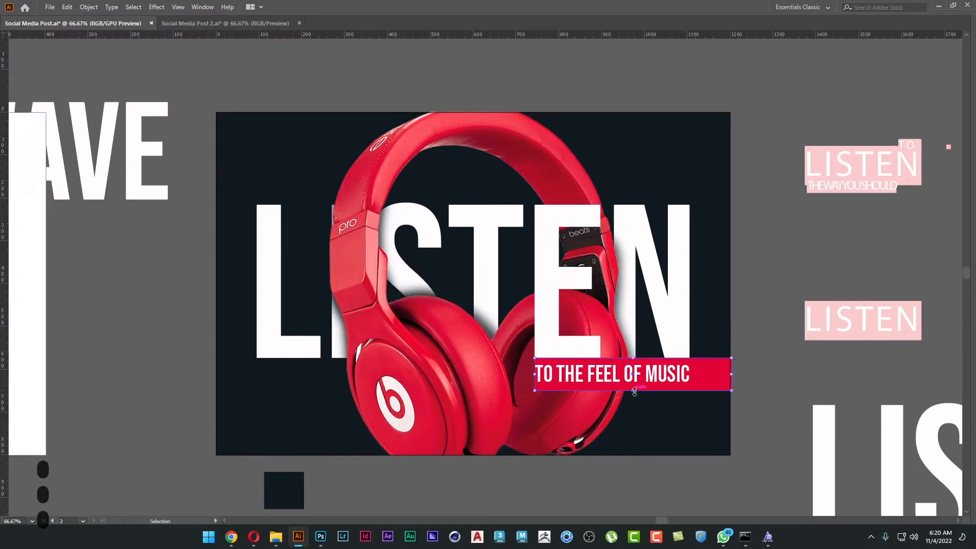
Set the red bar's opacity to 30% and shorten it to end level with the N's outer edge.
{"action": "key", "text": "Tab"}
{"action": "left_click", "coordinate": [298, 23]}
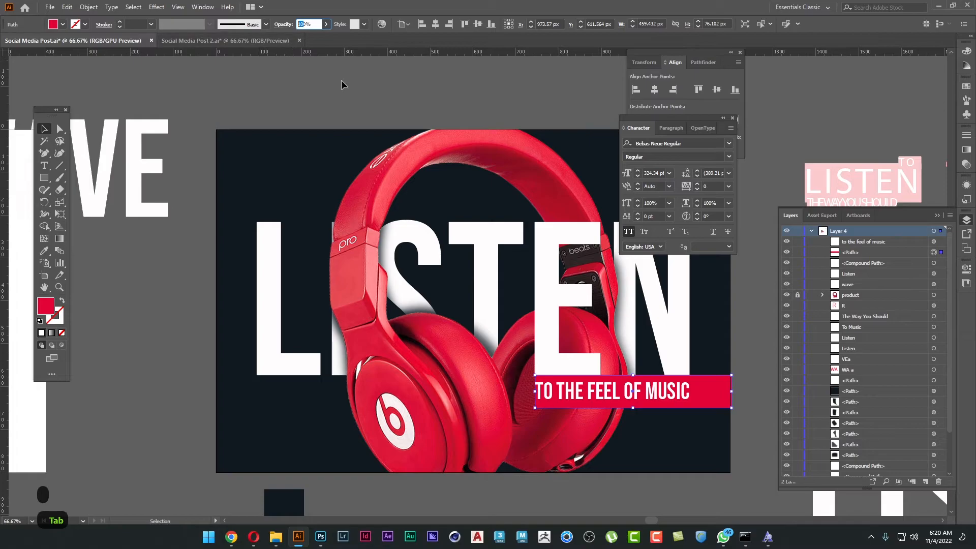
{"action": "type", "text": "3"}
{"action": "key", "text": "Tab"}
{"action": "left_click_drag", "start_coordinate": [534, 335], "coordinate": [468, 312]}
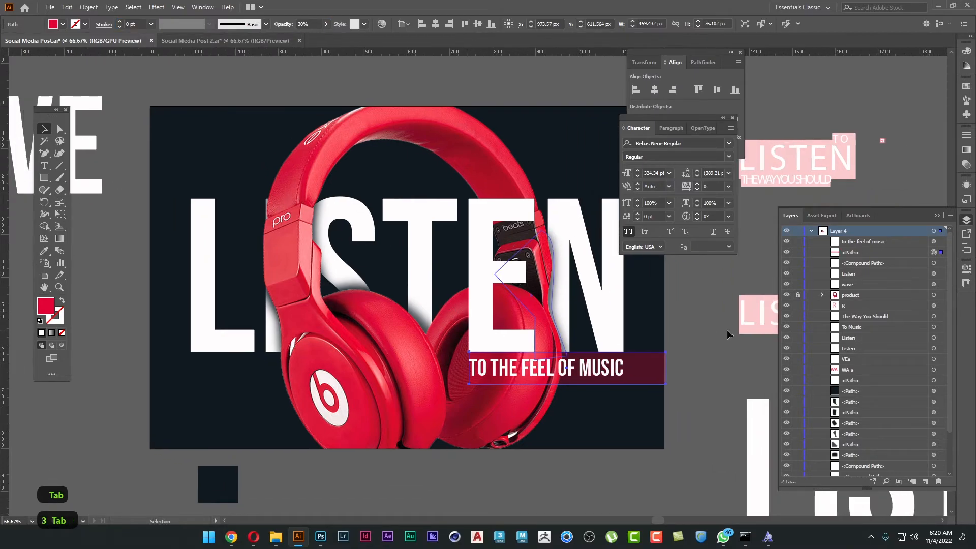
{"action": "key", "text": "Tab"}
{"action": "left_click_drag", "start_coordinate": [656, 359], "coordinate": [625, 357]}
{"action": "left_click", "coordinate": [710, 379]}
Move the translucent red bar off the poster onto the empty canvas.
{"action": "key", "text": "a"}
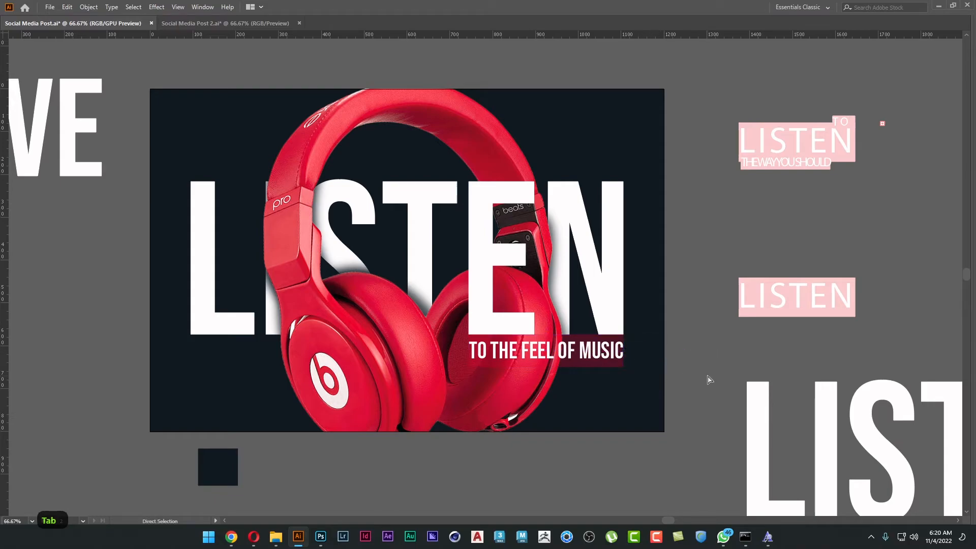
{"action": "left_click_drag", "start_coordinate": [616, 367], "coordinate": [817, 360]}
{"action": "scroll", "coordinate": [543, 371], "scroll_direction": "right", "scroll_amount": 2}
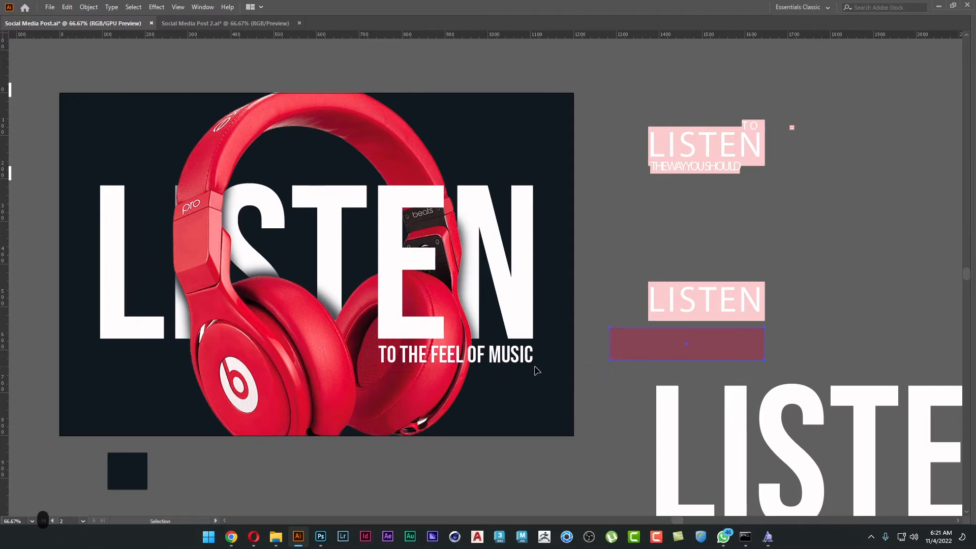
Rotate the tagline 90° counterclockwise and stand it beside the N, matching the letter's height.
{"action": "left_click_drag", "start_coordinate": [507, 367], "coordinate": [631, 255]}
{"action": "left_click_drag", "start_coordinate": [622, 291], "coordinate": [552, 223]}
{"action": "left_click", "coordinate": [612, 233]}
Move the pink LISTEN sample and the translucent red bar farther from the poster to clear space beside it.
{"action": "scroll", "coordinate": [677, 246], "scroll_direction": "left", "scroll_amount": 2}
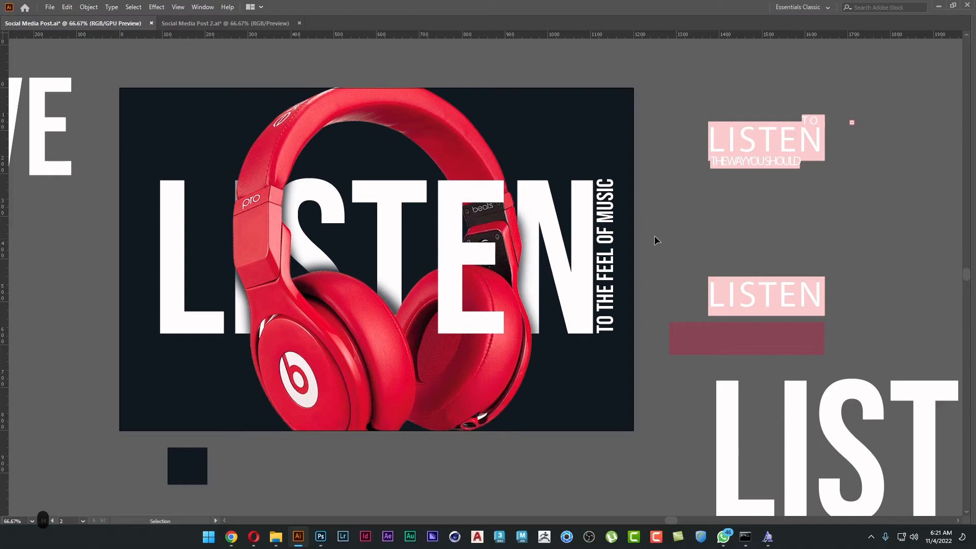
{"action": "scroll", "coordinate": [627, 232], "scroll_direction": "up", "scroll_amount": 1}
{"action": "left_click_drag", "start_coordinate": [632, 237], "coordinate": [602, 213]}
{"action": "left_click", "coordinate": [568, 165]}
{"action": "left_click_drag", "start_coordinate": [569, 168], "coordinate": [487, 147]}
{"action": "left_click_drag", "start_coordinate": [672, 238], "coordinate": [907, 259]}
Duplicate the vertical tagline outside the poster and convert the copy to outlines.
{"action": "left_click_drag", "start_coordinate": [383, 223], "coordinate": [472, 257]}
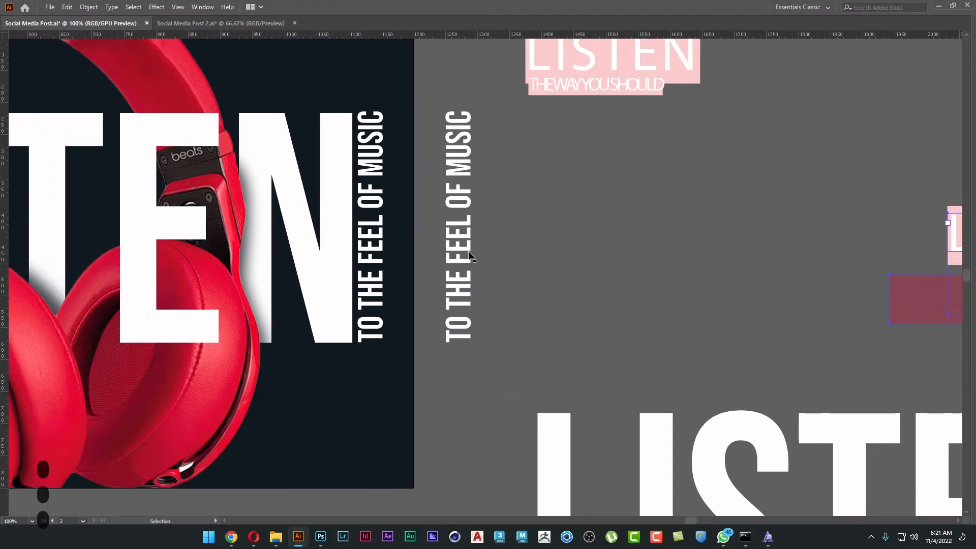
{"action": "right_click", "coordinate": [456, 249]}
{"action": "left_click", "coordinate": [500, 315]}
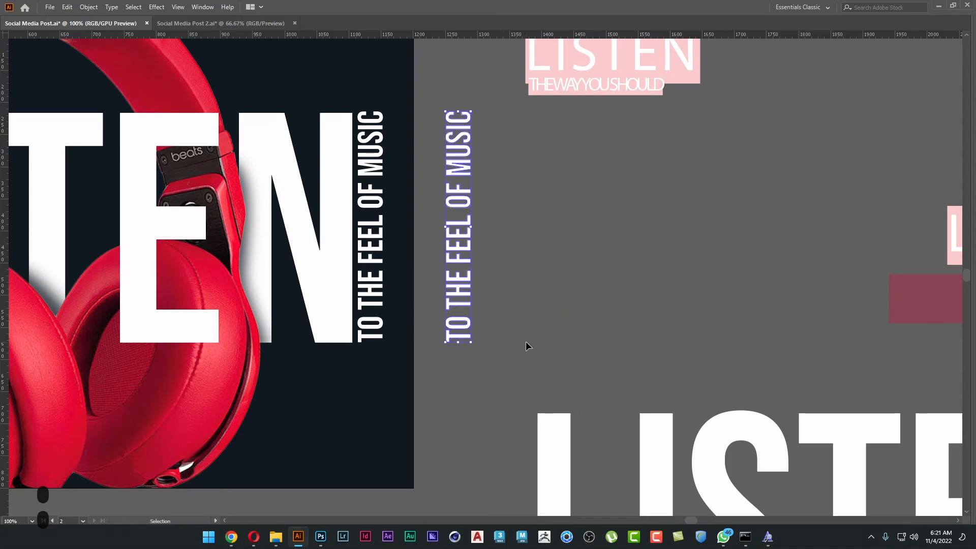
Try to widen the outlined tagline by pulling the anchor points on its letters' right side outward, and undo the stretch.
{"action": "key", "text": "a"}
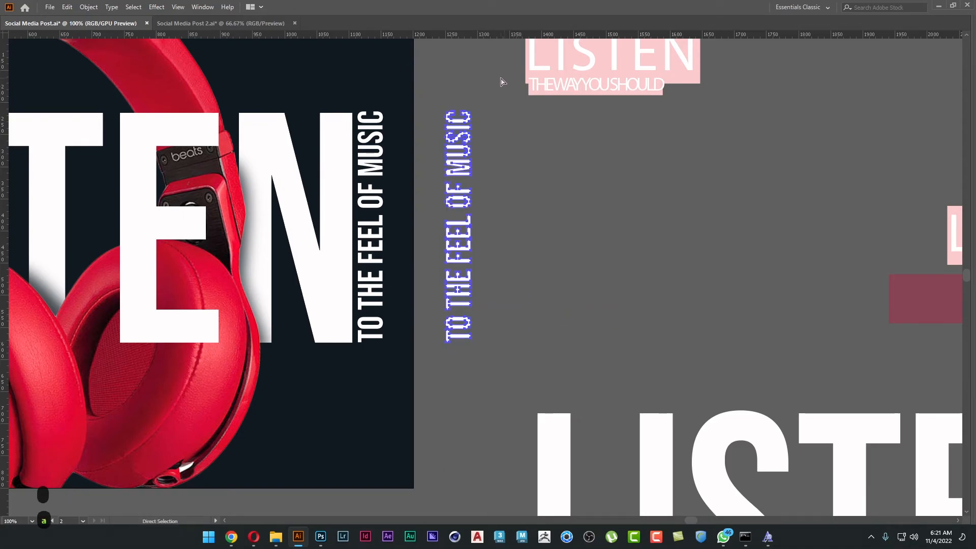
{"action": "left_click_drag", "start_coordinate": [458, 274], "coordinate": [457, 361]}
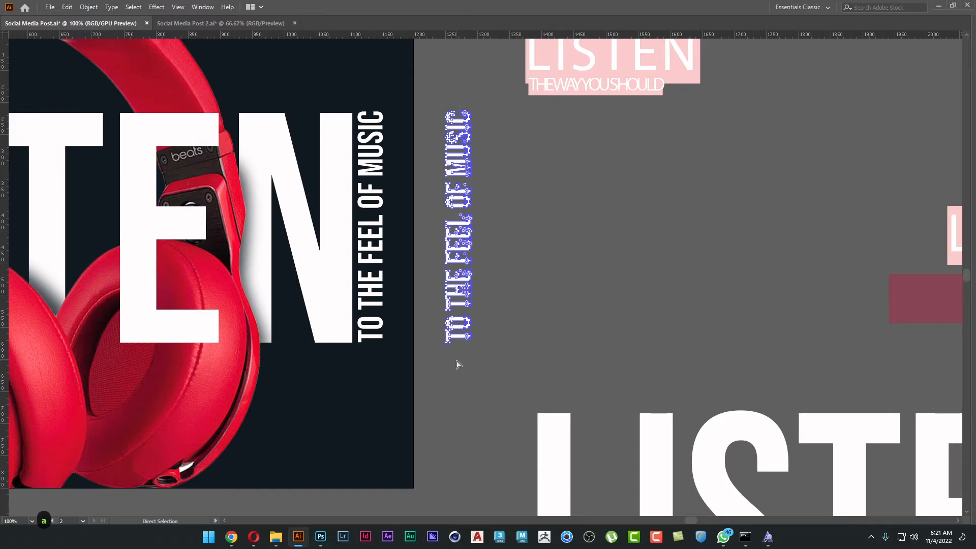
{"action": "scroll", "coordinate": [458, 333], "scroll_direction": "up", "scroll_amount": 1}
{"action": "left_click_drag", "start_coordinate": [478, 326], "coordinate": [546, 326]}
{"action": "left_click", "coordinate": [615, 326]}
{"action": "key", "text": "v"}
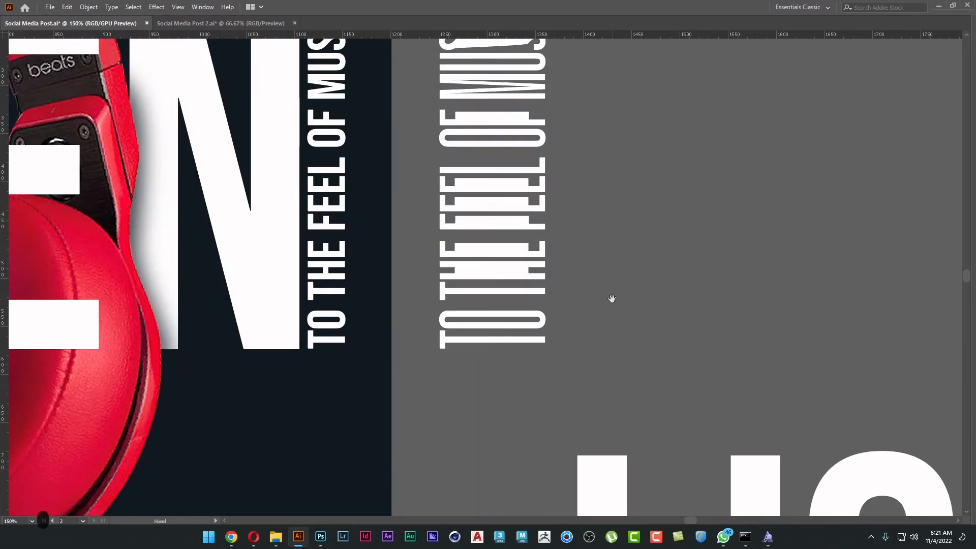
{"action": "left_click_drag", "start_coordinate": [610, 298], "coordinate": [616, 366]}
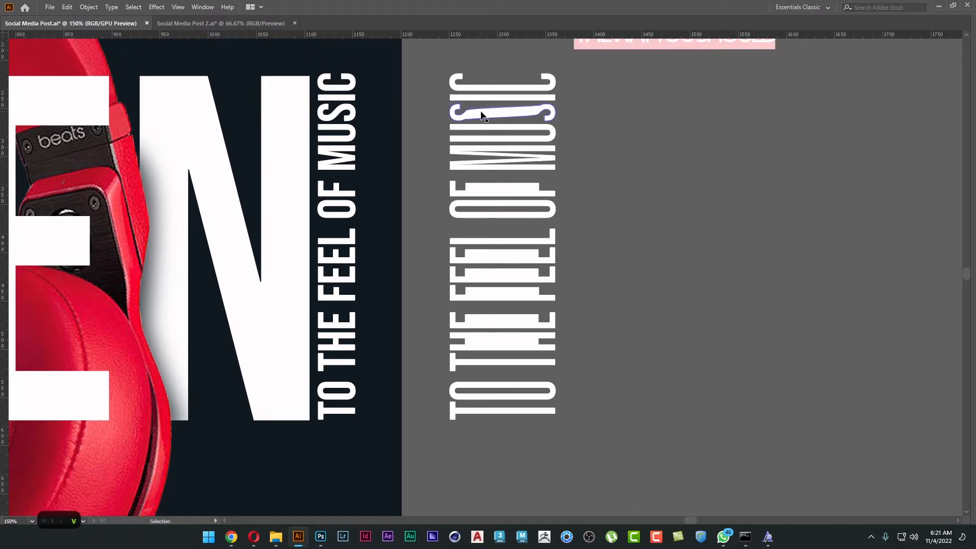
{"action": "key", "text": "ctrl+z"}
Move the live tagline text off the poster and put the outlined copy in its place beside the N.
{"action": "key", "text": "v"}
{"action": "scroll", "coordinate": [519, 135], "scroll_direction": "left", "scroll_amount": 1}
{"action": "left_click_drag", "start_coordinate": [344, 153], "coordinate": [732, 193]}
{"action": "left_click_drag", "start_coordinate": [499, 184], "coordinate": [359, 199]}
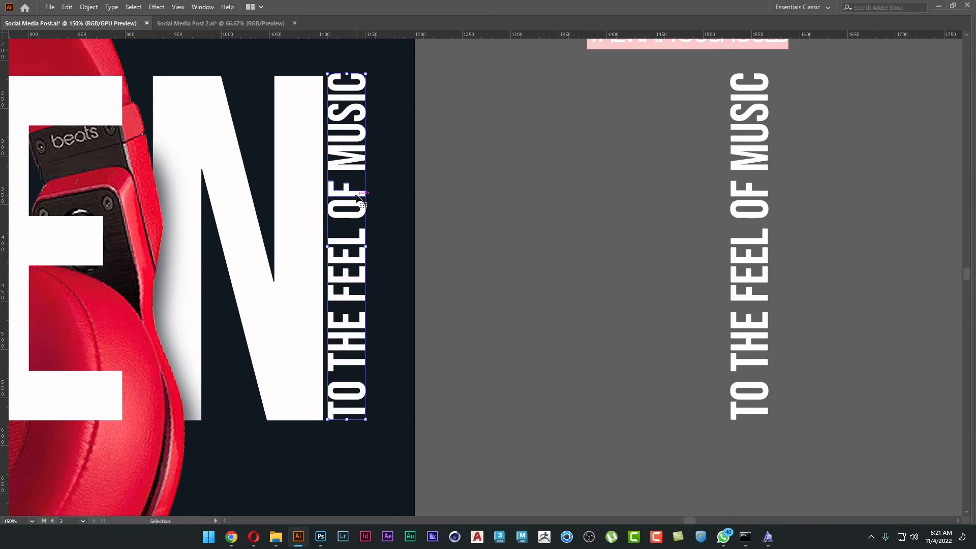
Isolate the outlined tagline group, select all its letters and shorten them to align with the top of the N.
{"action": "double_click", "coordinate": [357, 199]}
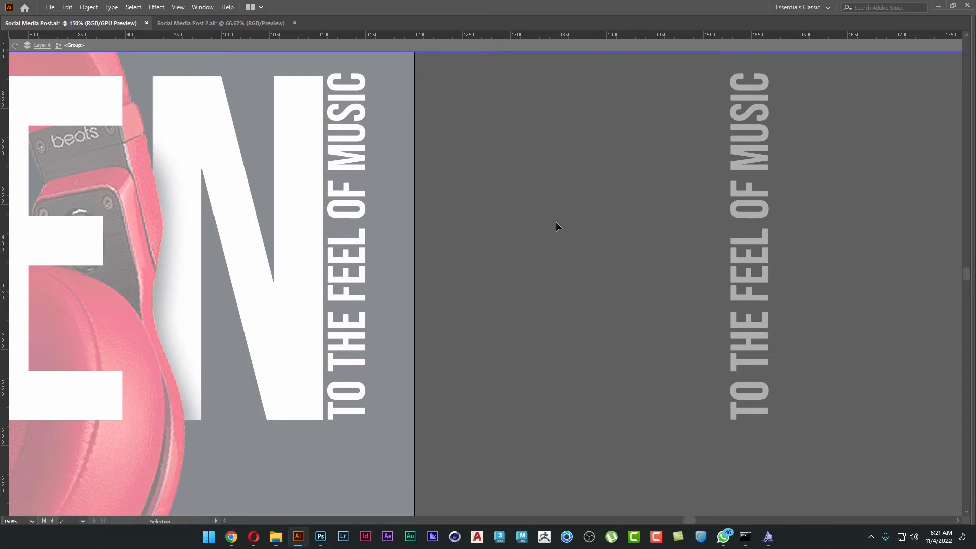
{"action": "key", "text": "space"}
{"action": "left_click_drag", "start_coordinate": [531, 208], "coordinate": [546, 211]}
{"action": "left_click", "coordinate": [354, 95]}
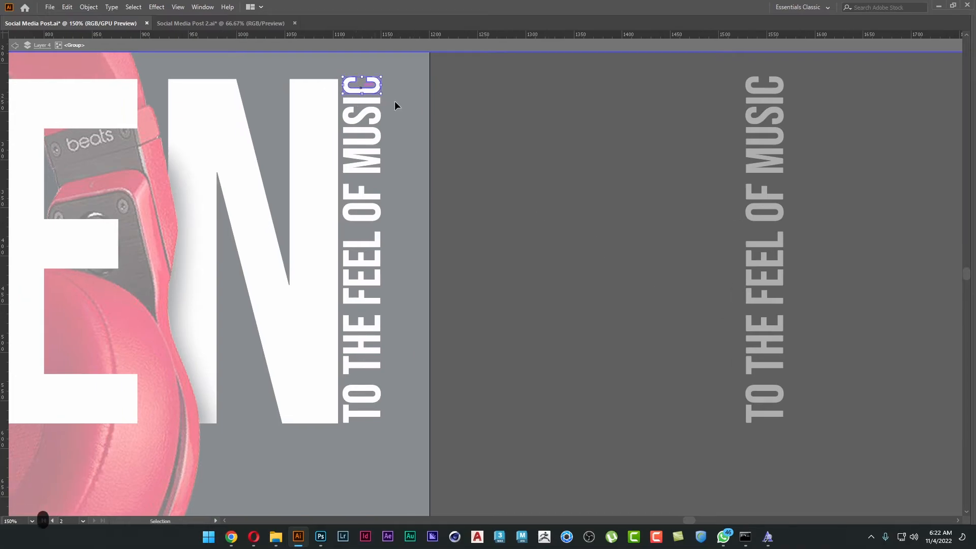
{"action": "left_click", "coordinate": [366, 415]}
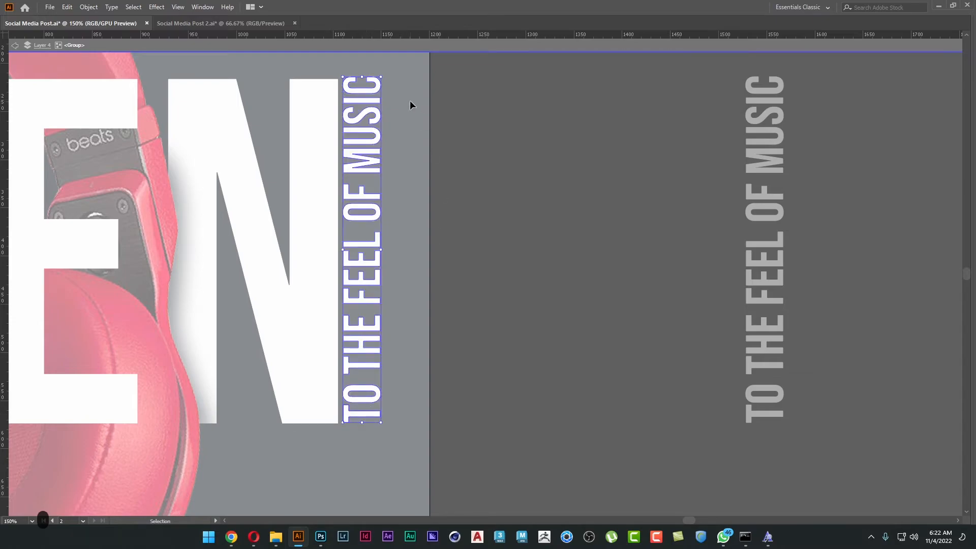
{"action": "left_click_drag", "start_coordinate": [358, 77], "coordinate": [357, 79]}
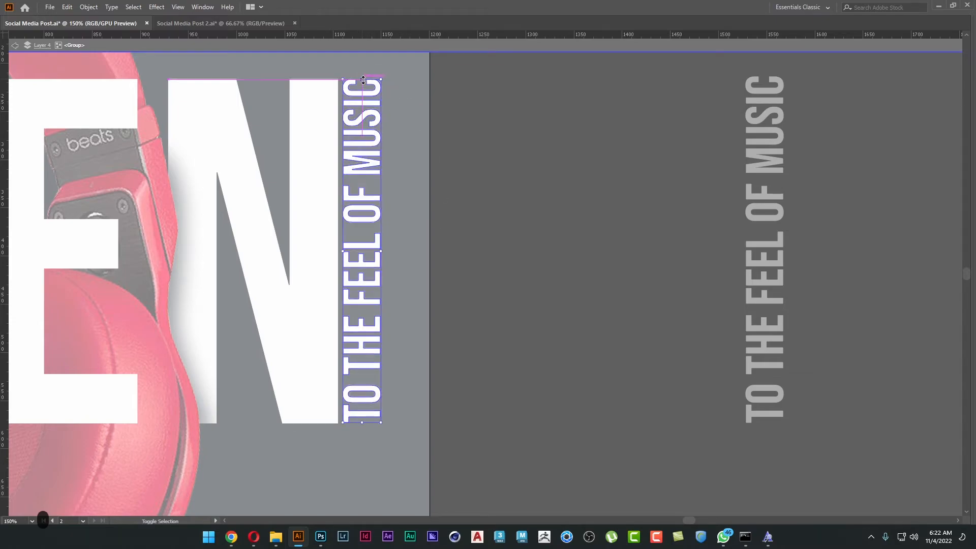
Stretch the outlined tagline by pulling the anchor points on its letters' right side out to the poster's right edge.
{"action": "key", "text": "a"}
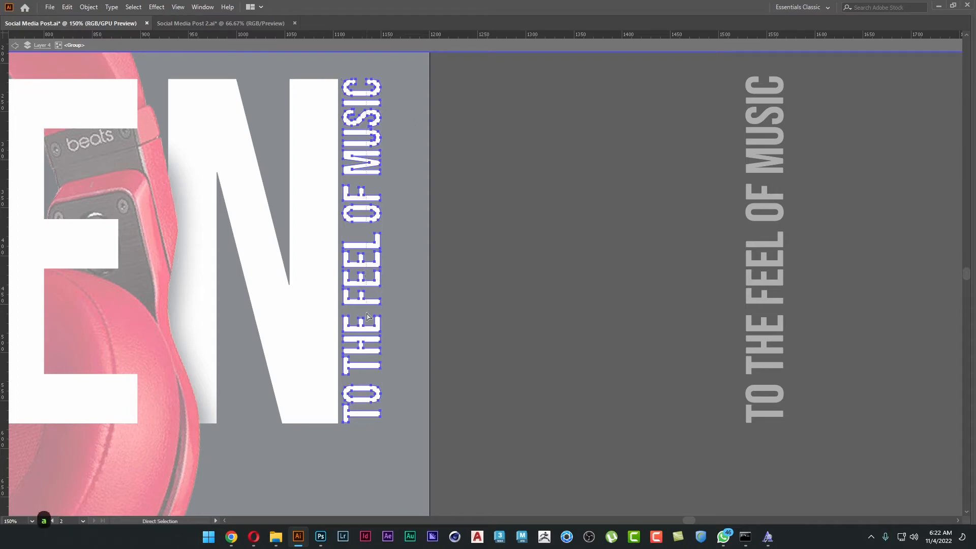
{"action": "left_click_drag", "start_coordinate": [360, 443], "coordinate": [360, 443]}
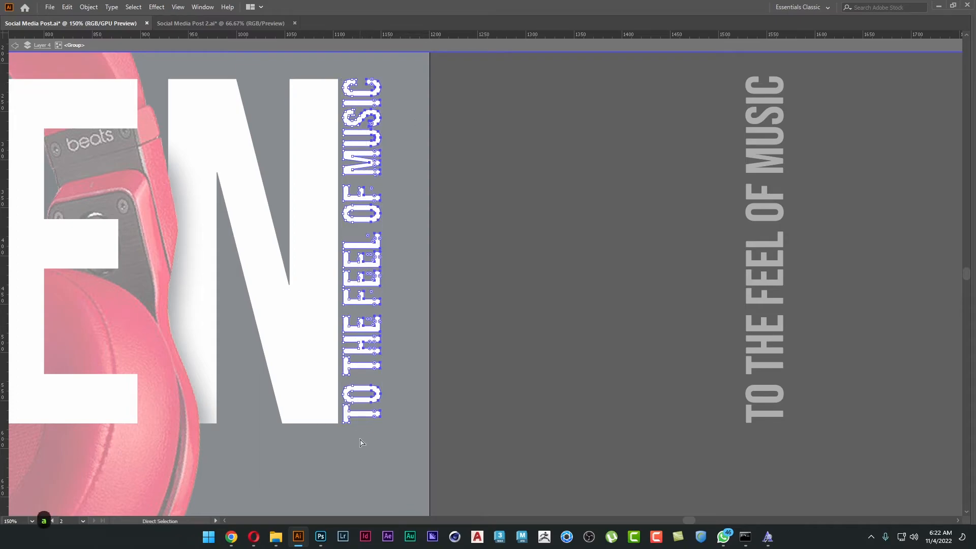
{"action": "scroll", "coordinate": [368, 127], "scroll_direction": "up", "scroll_amount": 5}
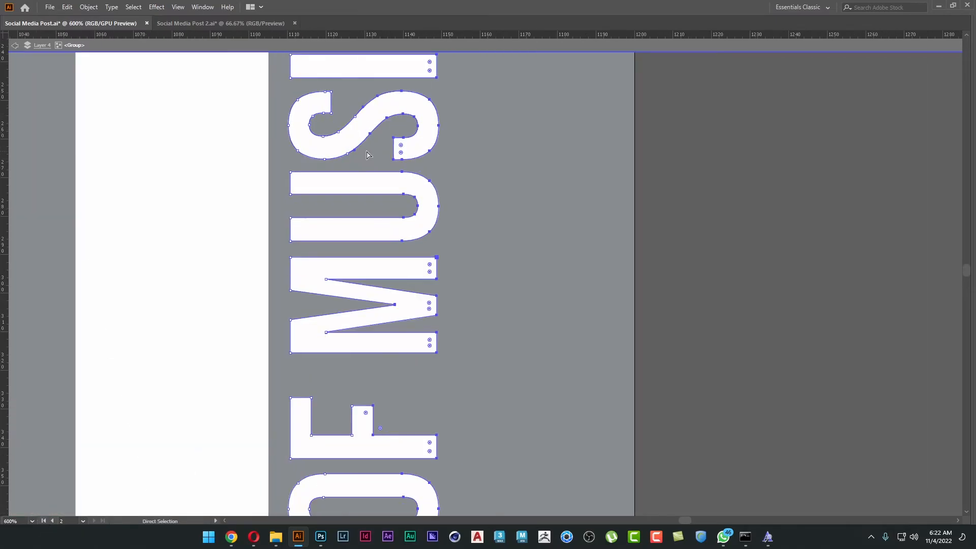
{"action": "scroll", "coordinate": [360, 130], "scroll_direction": "down", "scroll_amount": 3}
{"action": "scroll", "coordinate": [445, 159], "scroll_direction": "down", "scroll_amount": 2}
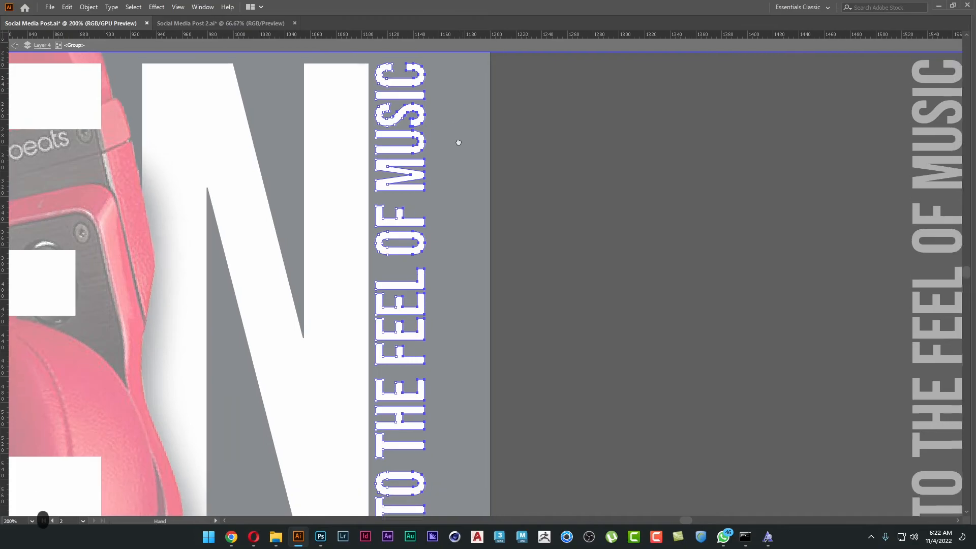
{"action": "left_click_drag", "start_coordinate": [433, 112], "coordinate": [529, 146]}
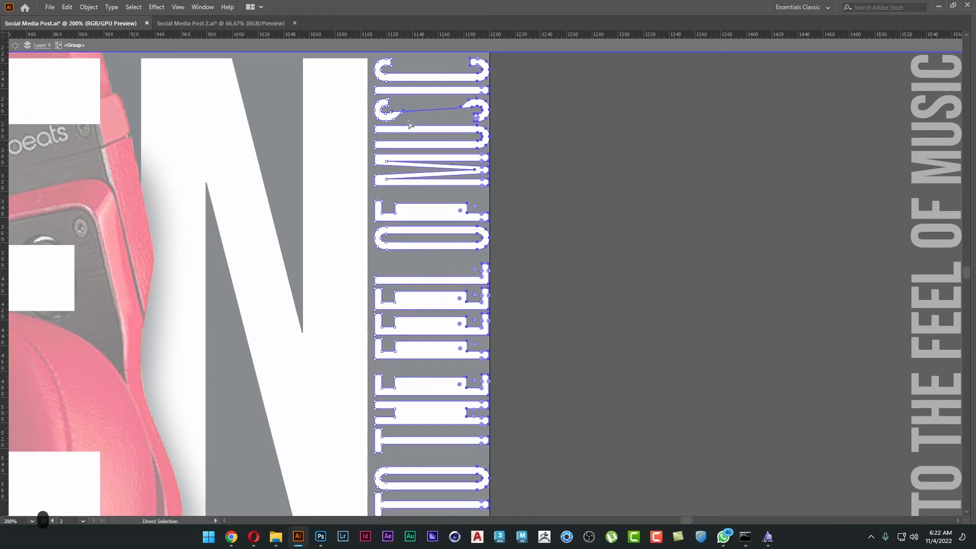
Try to pull the inner notch point of the stretched M inward, and undo the attempt.
{"action": "key", "text": "a"}
{"action": "left_click_drag", "start_coordinate": [518, 169], "coordinate": [519, 141]}
{"action": "left_click", "coordinate": [575, 162]}
{"action": "scroll", "coordinate": [486, 147], "scroll_direction": "up", "scroll_amount": 3}
{"action": "left_click", "coordinate": [460, 133]}
{"action": "left_click_drag", "start_coordinate": [460, 133], "coordinate": [379, 133]}
{"action": "left_click", "coordinate": [533, 136]}
{"action": "left_click", "coordinate": [461, 135]}
{"action": "left_click", "coordinate": [459, 135]}
{"action": "key", "text": "ctrl+z"}
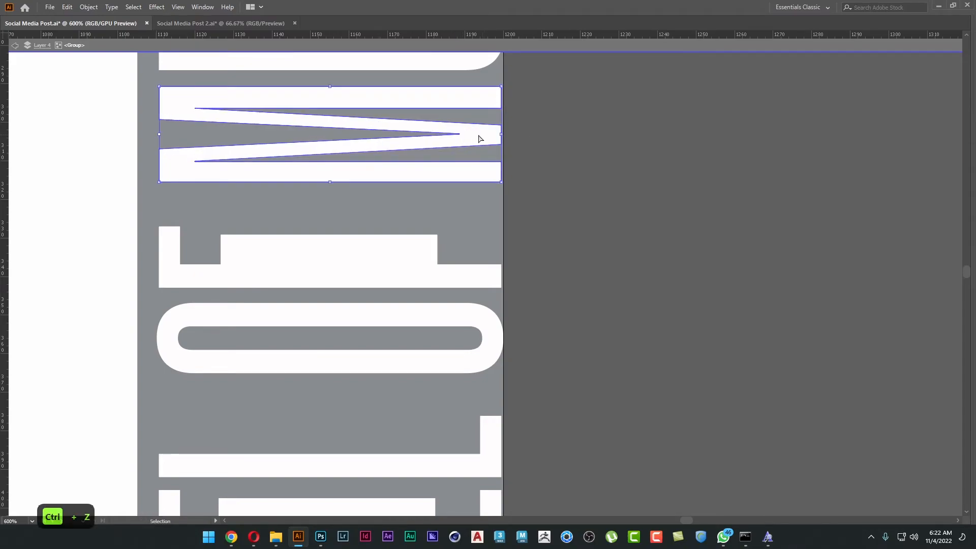
Locate the inner notch point of the stretched M in outline view and pull it inward to reshape the letter.
{"action": "scroll", "coordinate": [479, 121], "scroll_direction": "up", "scroll_amount": 2}
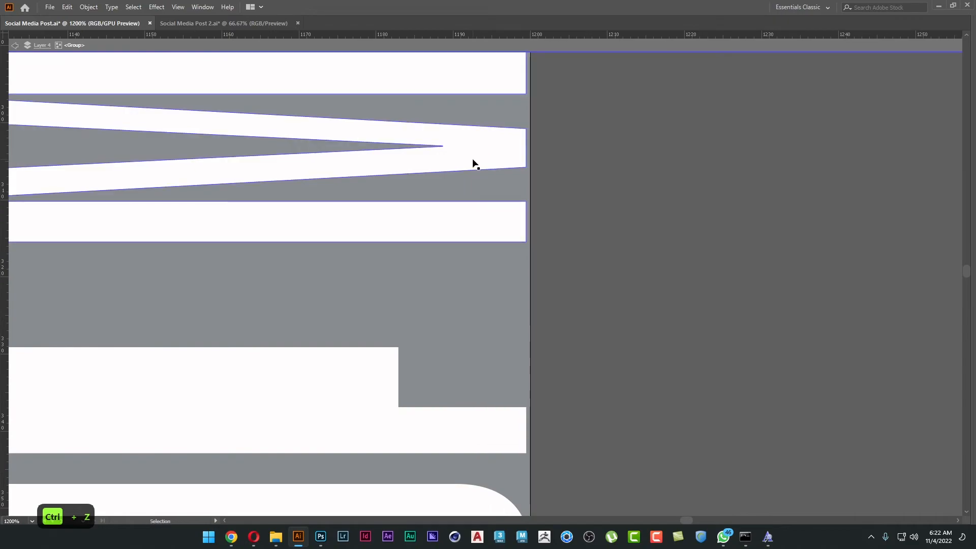
{"action": "key", "text": "ctrl+y"}
{"action": "key", "text": "a"}
{"action": "left_click_drag", "start_coordinate": [463, 141], "coordinate": [495, 158]}
{"action": "left_click", "coordinate": [710, 155]}
{"action": "scroll", "coordinate": [494, 159], "scroll_direction": "down", "scroll_amount": 2}
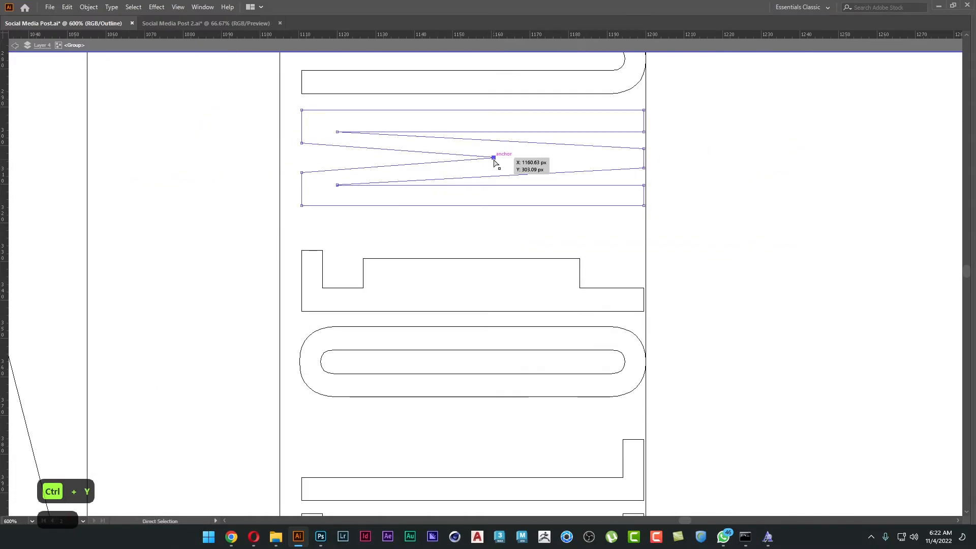
{"action": "key", "text": "ctrl+y"}
{"action": "left_click_drag", "start_coordinate": [493, 158], "coordinate": [571, 158]}
Thicken the thin diagonal of the stretched S by moving its upper anchor point and lengthening the opposite curve handle.
{"action": "scroll", "coordinate": [613, 188], "scroll_direction": "down", "scroll_amount": 1}
{"action": "left_click_drag", "start_coordinate": [610, 188], "coordinate": [615, 372]}
{"action": "scroll", "coordinate": [467, 247], "scroll_direction": "up", "scroll_amount": 2}
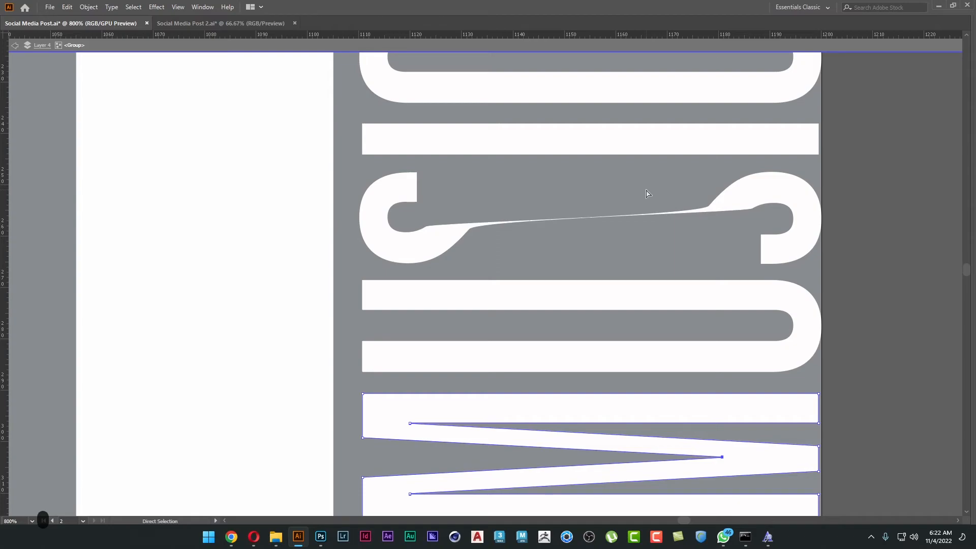
{"action": "left_click", "coordinate": [427, 227]}
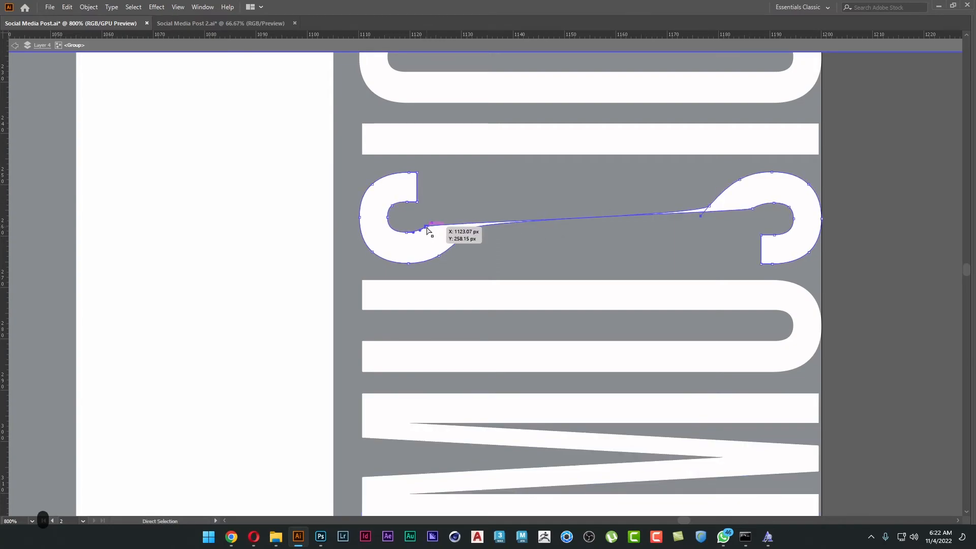
{"action": "key", "text": "shift+c"}
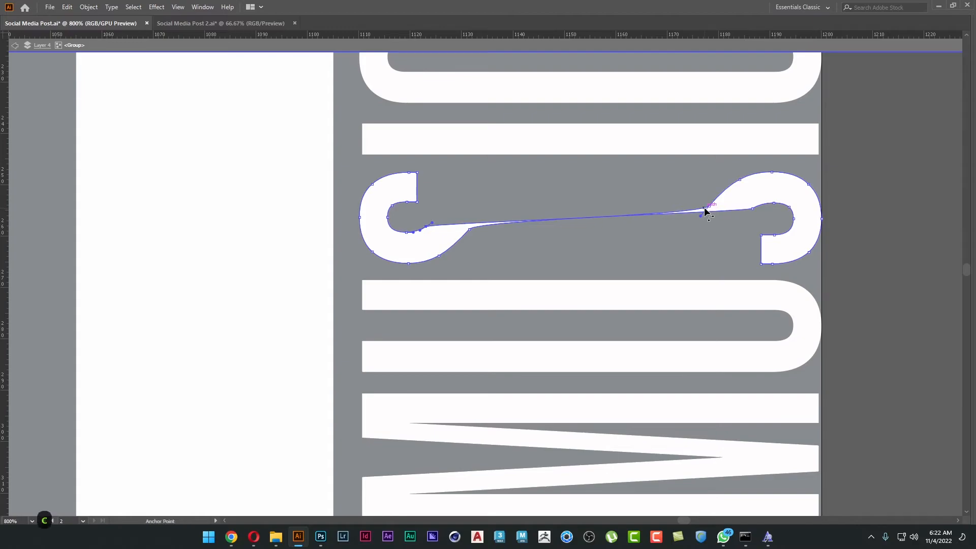
{"action": "mouse_move", "coordinate": [709, 207]}
{"action": "left_mouse_down"}
{"action": "mouse_move", "coordinate": [723, 207]}
{"action": "mouse_move", "coordinate": [695, 194]}
{"action": "left_mouse_up"}
{"action": "key", "text": "a"}
{"action": "left_click_drag", "start_coordinate": [431, 223], "coordinate": [514, 192]}
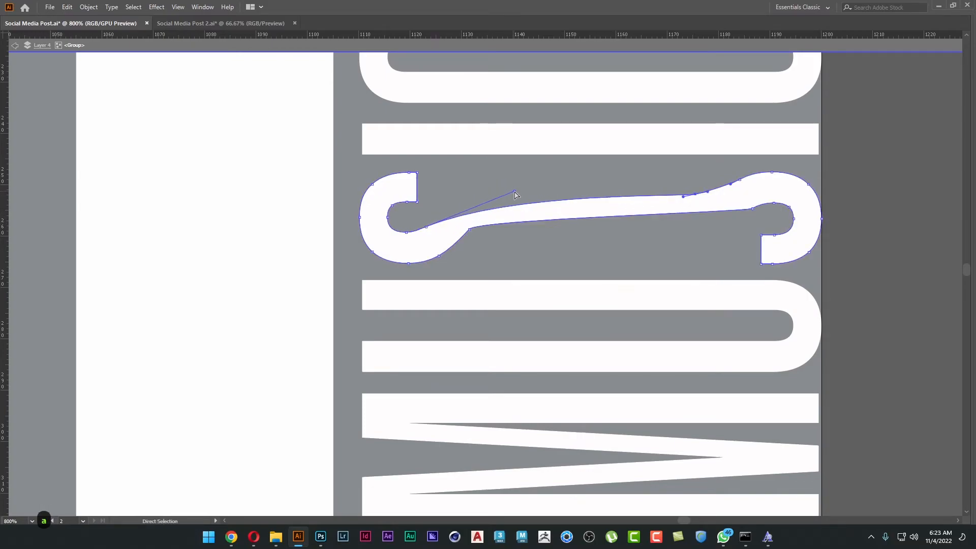
Leave the tagline group's isolation and cut the stretched outlined tagline from the poster.
{"action": "key", "text": "v"}
{"action": "key", "text": "ctrl+minus"}
{"action": "left_click", "coordinate": [907, 234]}
{"action": "scroll", "coordinate": [737, 246], "scroll_direction": "down", "scroll_amount": 2}
{"action": "left_click_drag", "start_coordinate": [786, 235], "coordinate": [672, 126]}
{"action": "key", "text": "a"}
{"action": "left_click", "coordinate": [627, 109]}
{"action": "scroll", "coordinate": [713, 135], "scroll_direction": "down", "scroll_amount": 1}
{"action": "key", "text": "Escape"}
{"action": "key", "text": "v"}
{"action": "left_click", "coordinate": [658, 116]}
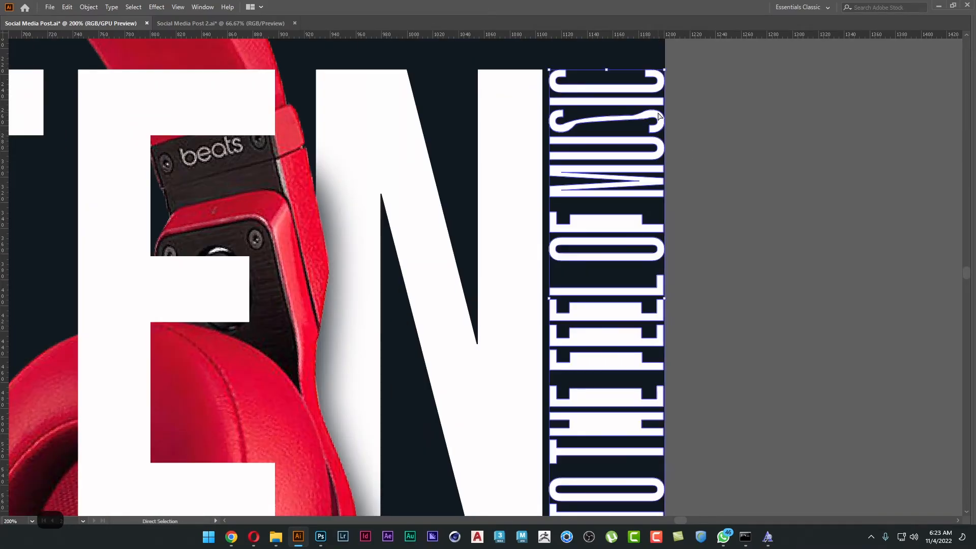
{"action": "key", "text": "ctrl+x"}
Move the live tagline text from outside the poster back to its place beside the N.
{"action": "scroll", "coordinate": [740, 234], "scroll_direction": "down", "scroll_amount": 1}
{"action": "left_click_drag", "start_coordinate": [906, 265], "coordinate": [763, 247]}
{"action": "left_click", "coordinate": [894, 181]}
{"action": "left_click_drag", "start_coordinate": [894, 180], "coordinate": [483, 186]}
{"action": "left_click", "coordinate": [636, 214]}
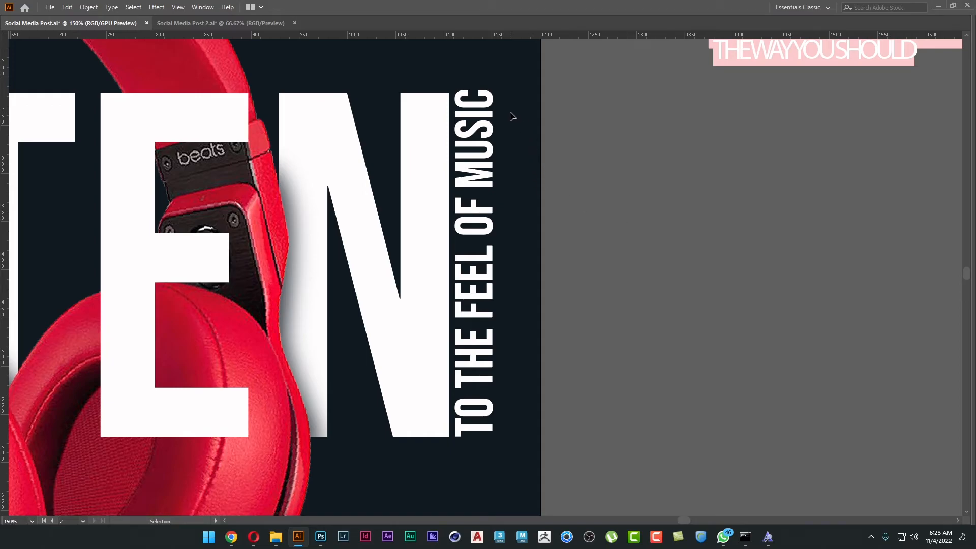
Duplicate the vertical tagline outside the poster and convert the one beside the N to outlines.
{"action": "key", "text": "m"}
{"action": "key", "text": "v"}
{"action": "left_click", "coordinate": [469, 117]}
{"action": "left_click_drag", "start_coordinate": [472, 121], "coordinate": [712, 127]}
{"action": "right_click", "coordinate": [491, 111]}
{"action": "left_click", "coordinate": [552, 184]}
{"action": "left_click", "coordinate": [587, 147]}
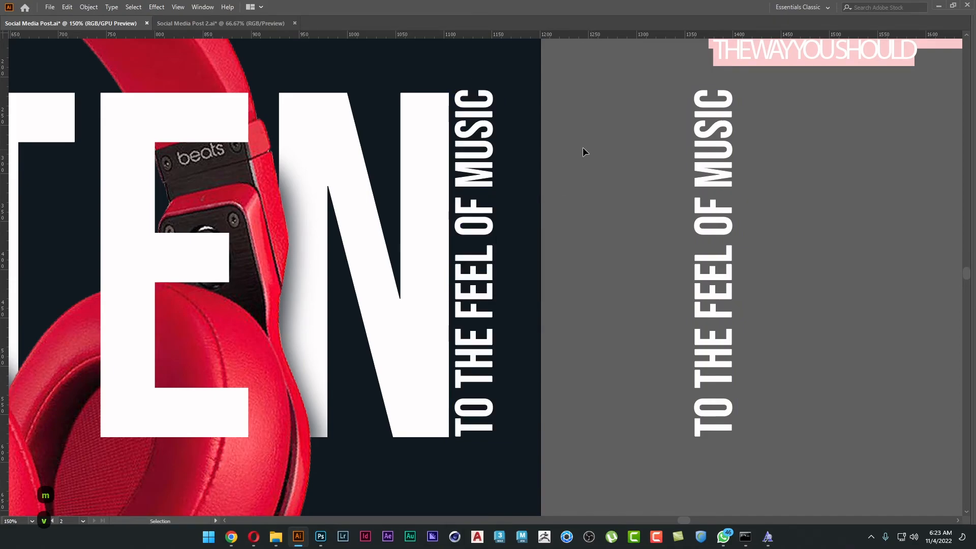
Extend the right ends of the I in MUSIC and the F in FEEL to the poster's right edge.
{"action": "key", "text": "a"}
{"action": "scroll", "coordinate": [492, 111], "scroll_direction": "up", "scroll_amount": 4}
{"action": "left_click_drag", "start_coordinate": [491, 136], "coordinate": [684, 136]}
{"action": "scroll", "coordinate": [724, 289], "scroll_direction": "down", "scroll_amount": 10}
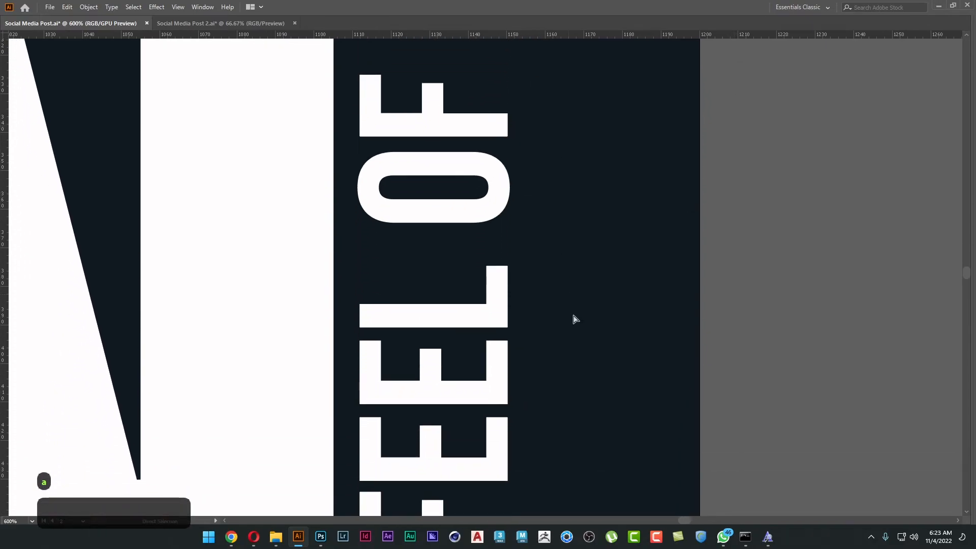
{"action": "scroll", "coordinate": [559, 254], "scroll_direction": "down", "scroll_amount": 7}
{"action": "left_click_drag", "start_coordinate": [523, 185], "coordinate": [715, 197]}
Extend the stems of the T in THE and the T in TO to the poster's right edge.
{"action": "scroll", "coordinate": [761, 329], "scroll_direction": "down", "scroll_amount": 2}
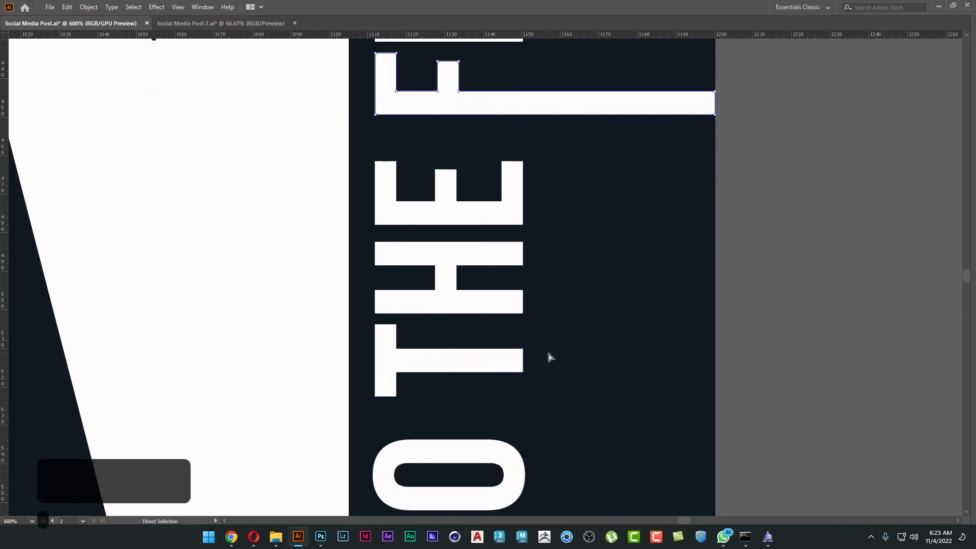
{"action": "left_click_drag", "start_coordinate": [524, 362], "coordinate": [716, 366]}
{"action": "scroll", "coordinate": [723, 146], "scroll_direction": "down", "scroll_amount": 6}
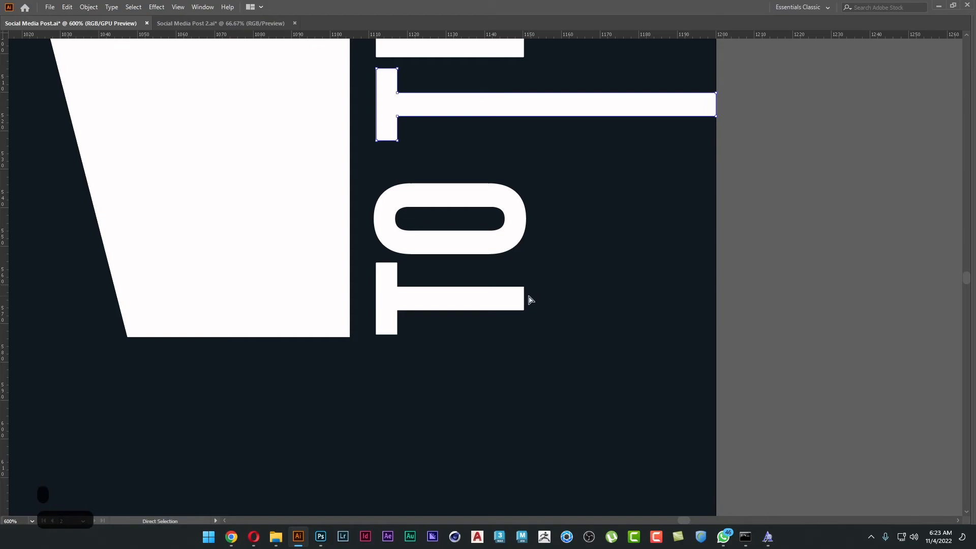
{"action": "left_click_drag", "start_coordinate": [527, 300], "coordinate": [716, 301]}
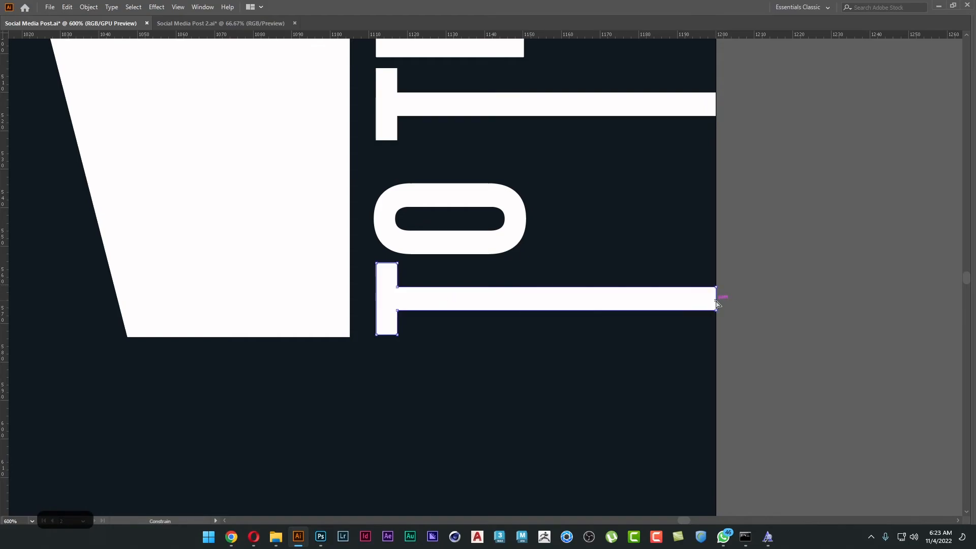
{"action": "scroll", "coordinate": [716, 303], "scroll_direction": "down", "scroll_amount": 3, "text": "alt"}
{"action": "scroll", "coordinate": [736, 198], "scroll_direction": "down", "scroll_amount": 4, "text": "alt"}
{"action": "scroll", "coordinate": [784, 202], "scroll_direction": "down", "scroll_amount": 1}
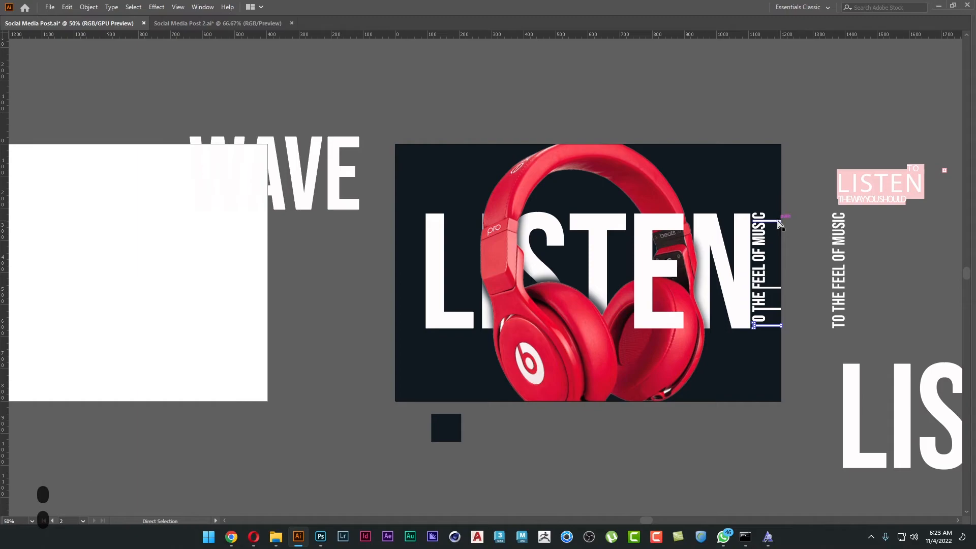
Ungroup the outlined tagline on the poster into separate letters.
{"action": "left_click", "coordinate": [771, 288], "text": "shift"}
{"action": "key", "text": "v"}
{"action": "right_click", "coordinate": [808, 327]}
{"action": "left_click", "coordinate": [807, 414]}
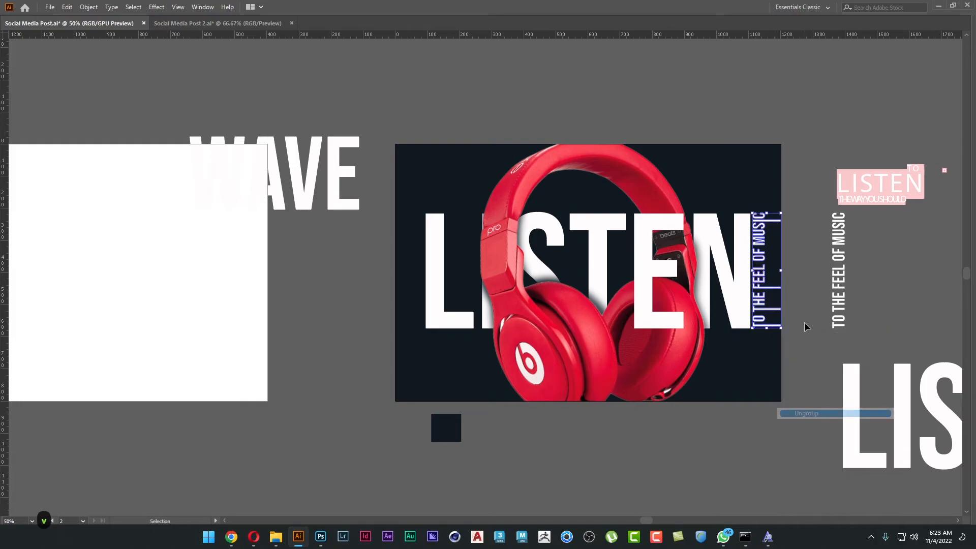
{"action": "left_click", "coordinate": [806, 327]}
Duplicate the four extended letters across the poster's left edge and group the copies.
{"action": "left_click", "coordinate": [762, 326]}
{"action": "left_click", "coordinate": [775, 309], "text": "shift"}
{"action": "left_click", "coordinate": [773, 288], "text": "shift"}
{"action": "left_click", "coordinate": [774, 221], "text": "shift"}
{"action": "left_click_drag", "start_coordinate": [774, 222], "coordinate": [402, 237]}
{"action": "scroll", "coordinate": [407, 275], "scroll_direction": "up", "scroll_amount": 2}
{"action": "left_click_drag", "start_coordinate": [398, 270], "coordinate": [385, 214]}
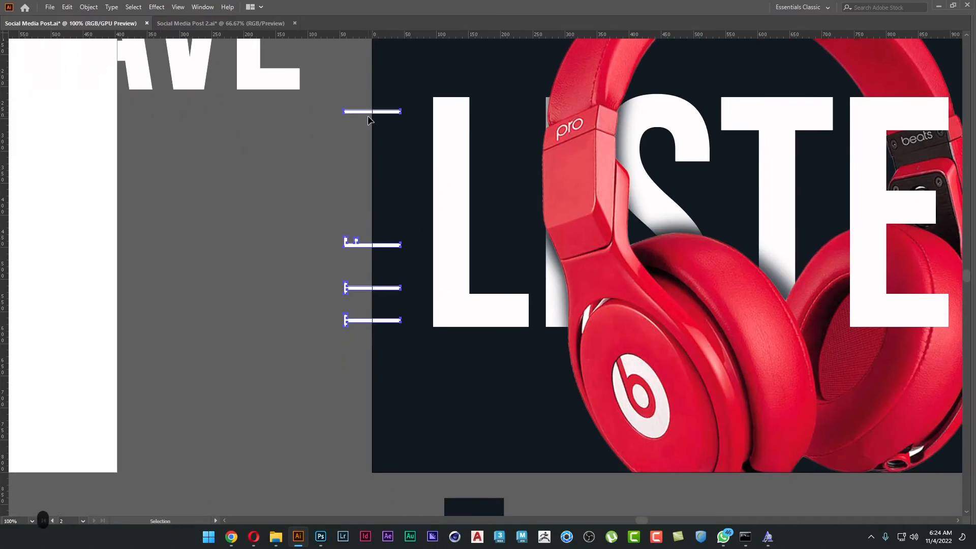
{"action": "key", "text": "ctrl+g"}
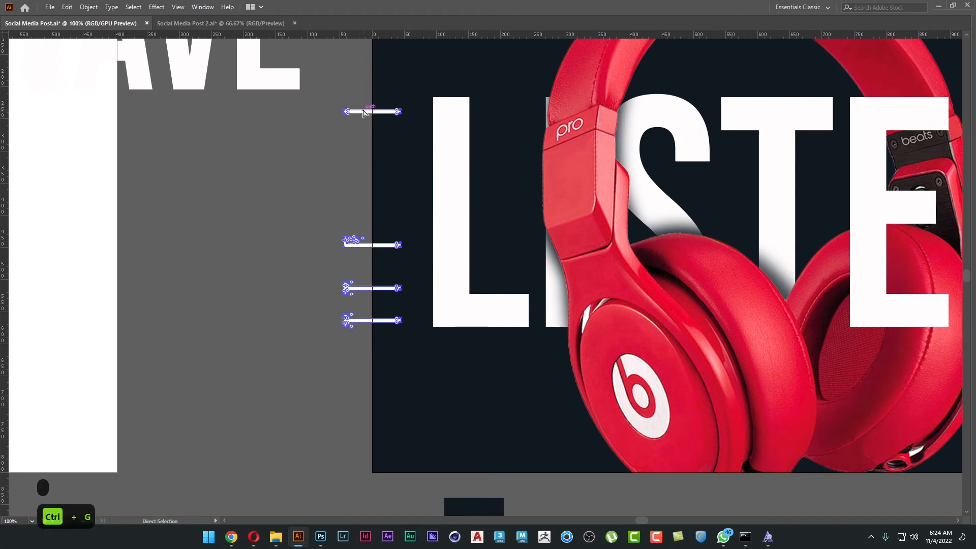
Extend the right ends of the copied bars until they touch the L of LISTEN.
{"action": "double_click", "coordinate": [363, 112]}
{"action": "key", "text": "a"}
{"action": "left_click_drag", "start_coordinate": [392, 102], "coordinate": [435, 322]}
{"action": "left_click", "coordinate": [259, 242]}
{"action": "double_click", "coordinate": [258, 242]}
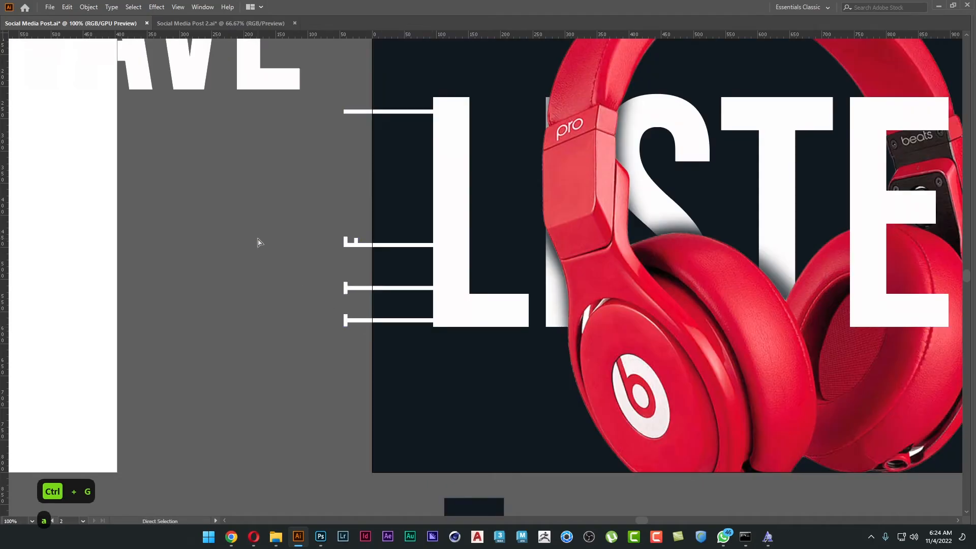
{"action": "key", "text": "v"}
{"action": "scroll", "coordinate": [341, 144], "scroll_direction": "down", "scroll_amount": 1}
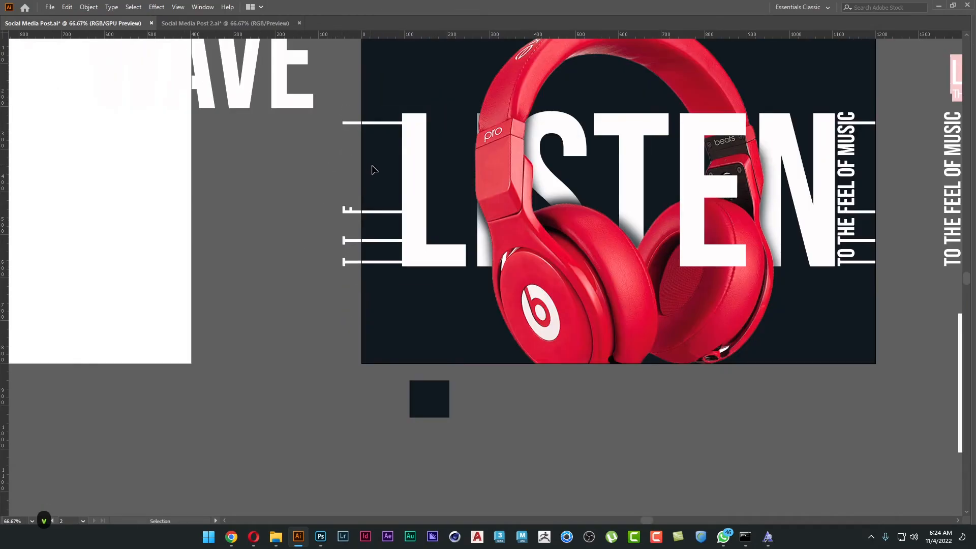
Recolour the grouped bars beside the L with the red sampled from the headphones.
{"action": "left_click_drag", "start_coordinate": [375, 169], "coordinate": [312, 182]}
{"action": "left_click_drag", "start_coordinate": [283, 233], "coordinate": [287, 303]}
{"action": "key", "text": "i"}
{"action": "left_click", "coordinate": [465, 222]}
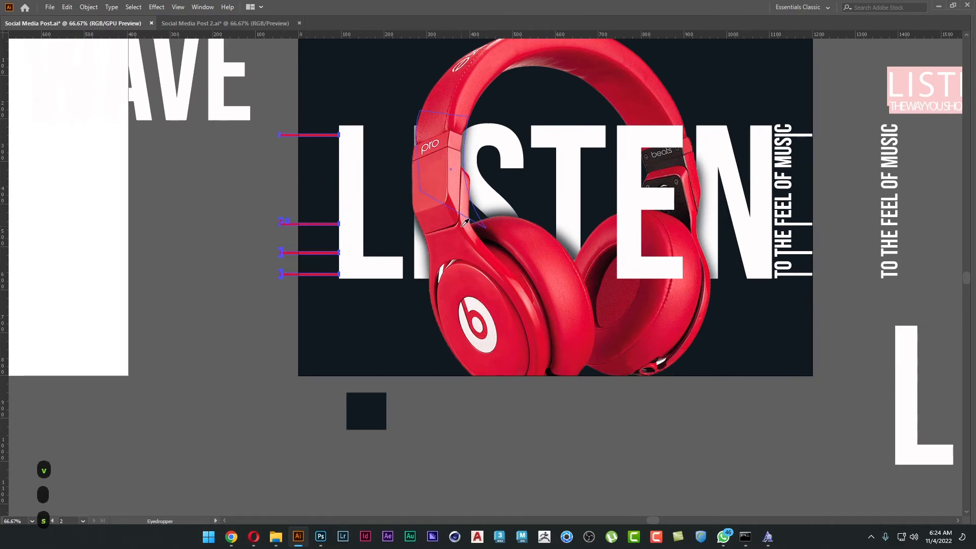
{"action": "key", "text": "v"}
{"action": "left_click", "coordinate": [183, 331]}
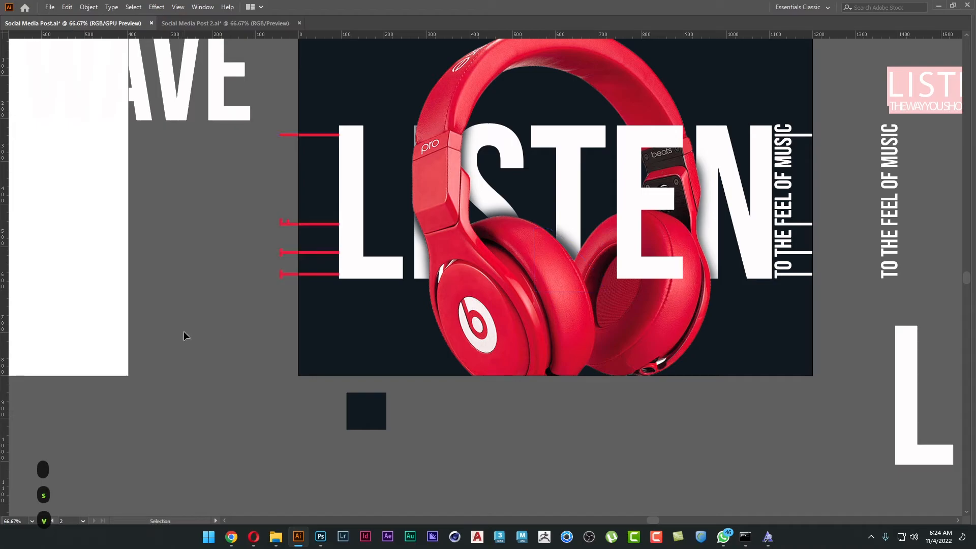
Draw a rectangle covering the whole poster and unlock all locked objects.
{"action": "scroll", "coordinate": [230, 295], "scroll_direction": "up", "scroll_amount": 2}
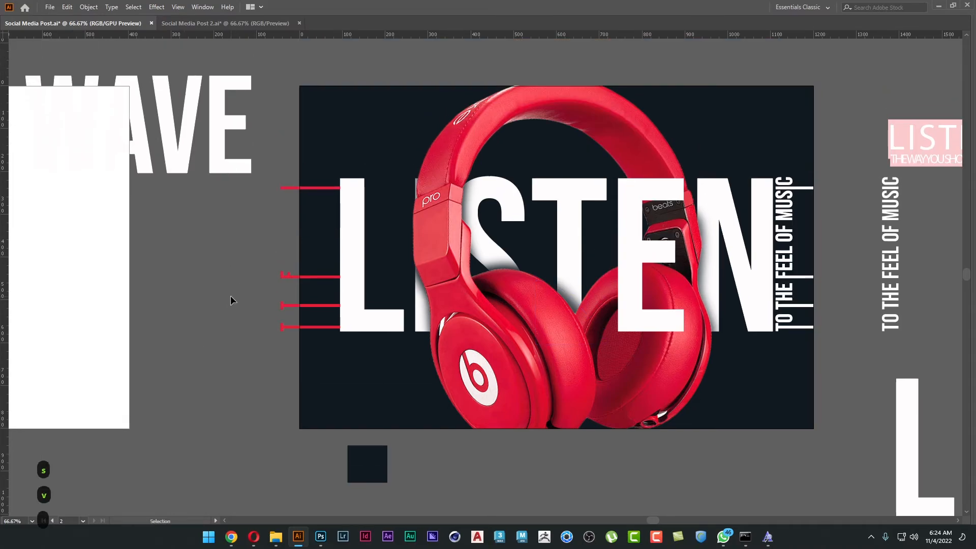
{"action": "scroll", "coordinate": [268, 308], "scroll_direction": "right", "scroll_amount": 1}
{"action": "key", "text": "m"}
{"action": "left_click_drag", "start_coordinate": [270, 87], "coordinate": [784, 429]}
{"action": "key", "text": "v"}
{"action": "left_click", "coordinate": [814, 293]}
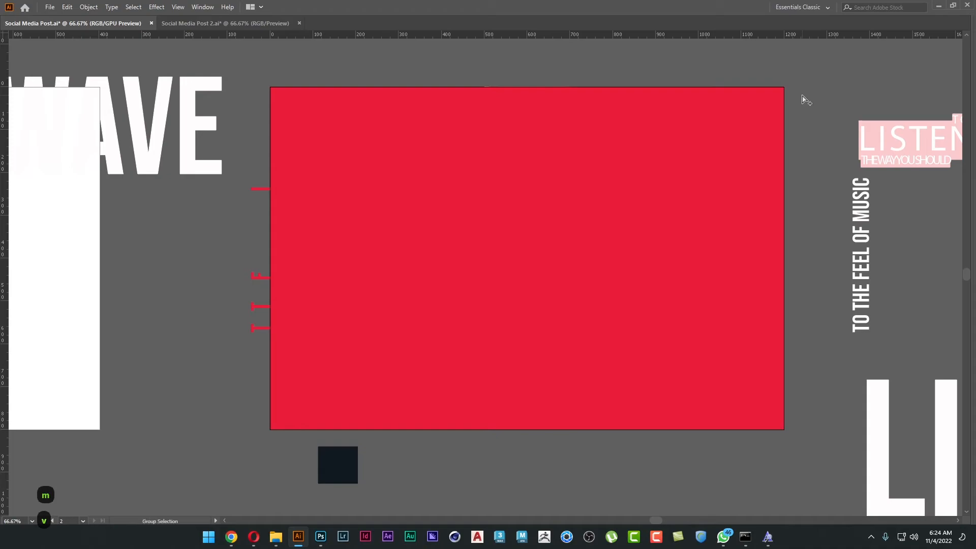
{"action": "key", "text": "ctrl+alt+2"}
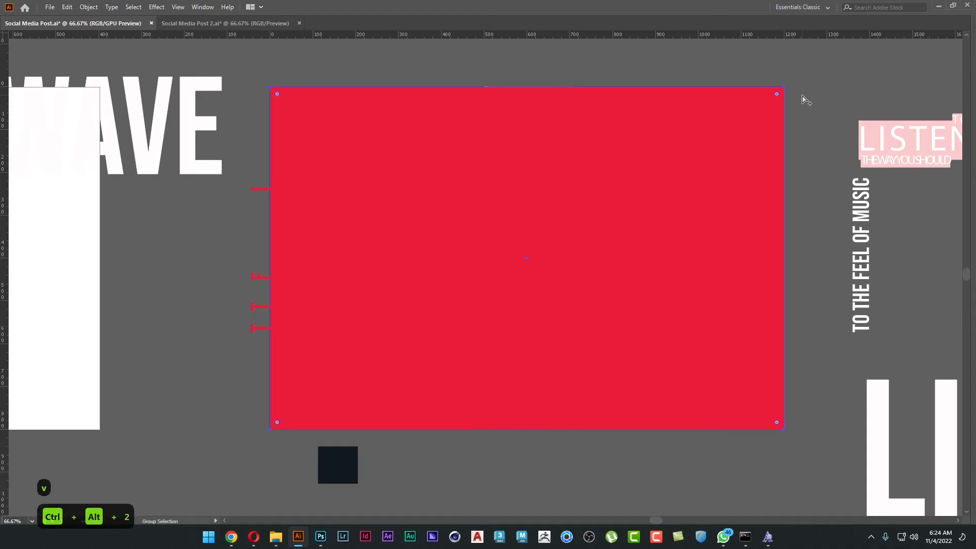
Clip the grouped bars to the poster area by making a clipping mask with the rectangle.
{"action": "left_click", "coordinate": [797, 68]}
{"action": "left_click_drag", "start_coordinate": [797, 68], "coordinate": [544, 256]}
{"action": "left_click_drag", "start_coordinate": [260, 439], "coordinate": [259, 439]}
{"action": "right_click", "coordinate": [392, 346]}
{"action": "left_click", "coordinate": [449, 439]}
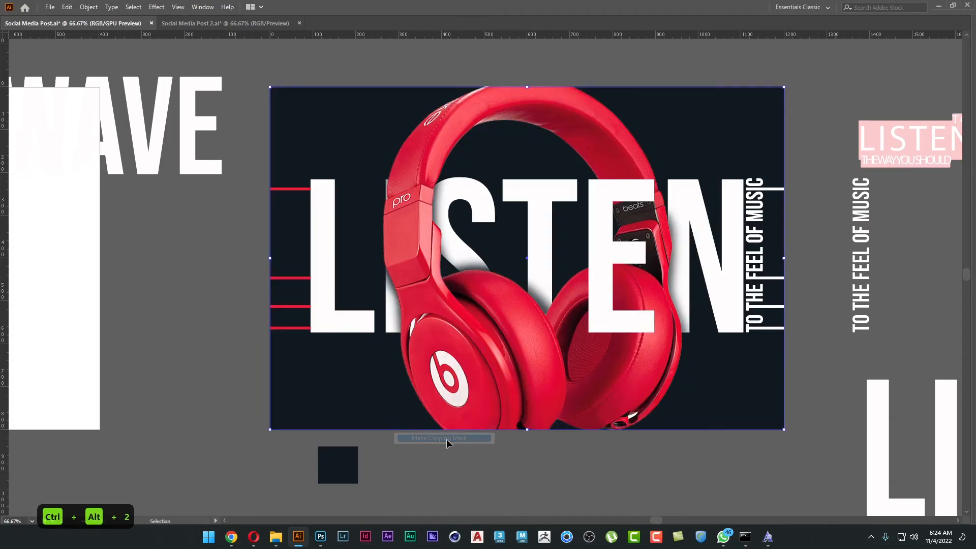
Select the four clipped bars and recolour them with the white sampled from the L.
{"action": "left_click", "coordinate": [284, 190]}
{"action": "left_click", "coordinate": [296, 278], "text": "shift"}
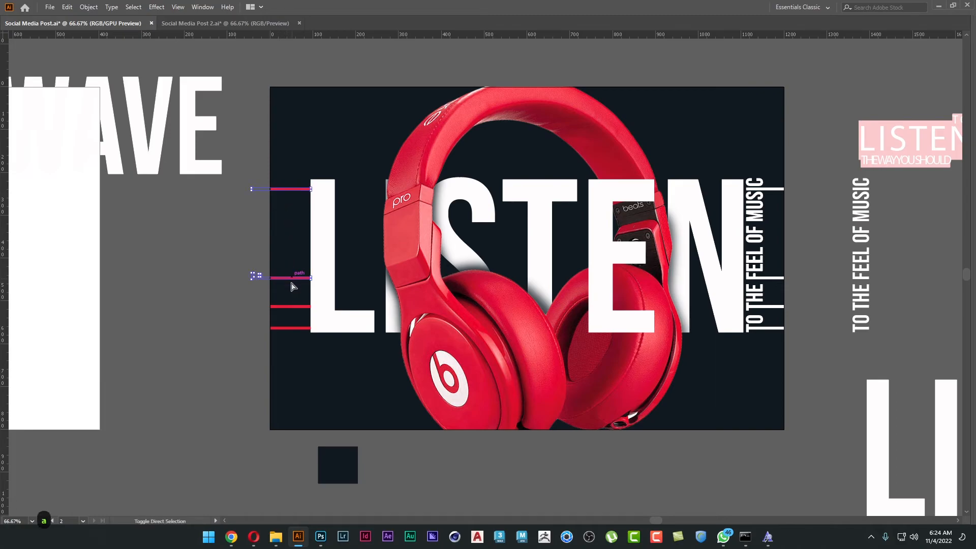
{"action": "left_click", "coordinate": [291, 309], "text": "shift"}
{"action": "left_click", "coordinate": [291, 328], "text": "shift"}
{"action": "key", "text": "s"}
{"action": "left_click", "coordinate": [338, 327]}
{"action": "key", "text": "a"}
{"action": "left_click", "coordinate": [220, 343]}
Align the lowest bar with the bottom of the L and the highest bar with the top of the L.
{"action": "scroll", "coordinate": [312, 272], "scroll_direction": "up", "scroll_amount": 5, "text": "alt"}
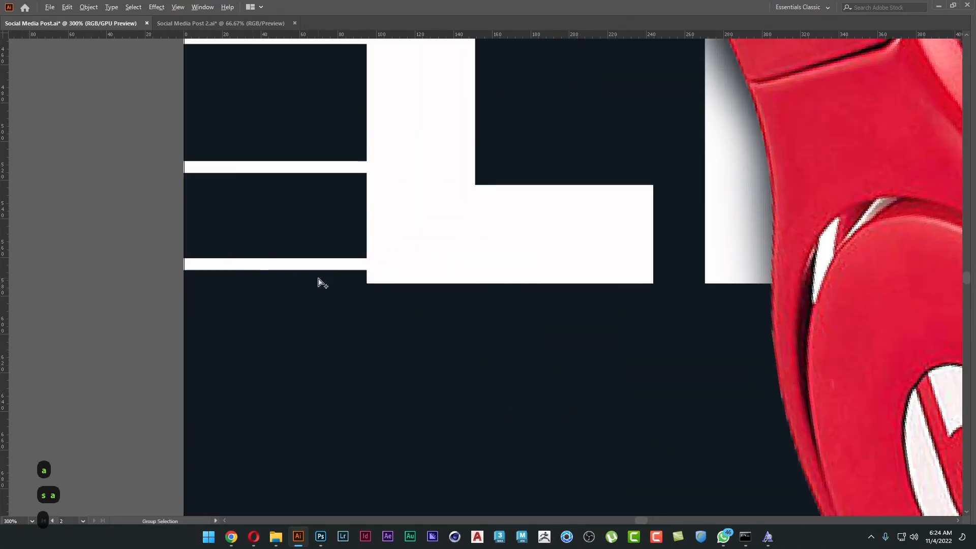
{"action": "left_click", "coordinate": [323, 270]}
{"action": "left_click_drag", "start_coordinate": [322, 272], "coordinate": [320, 290]}
{"action": "scroll", "coordinate": [427, 254], "scroll_direction": "up", "scroll_amount": 10}
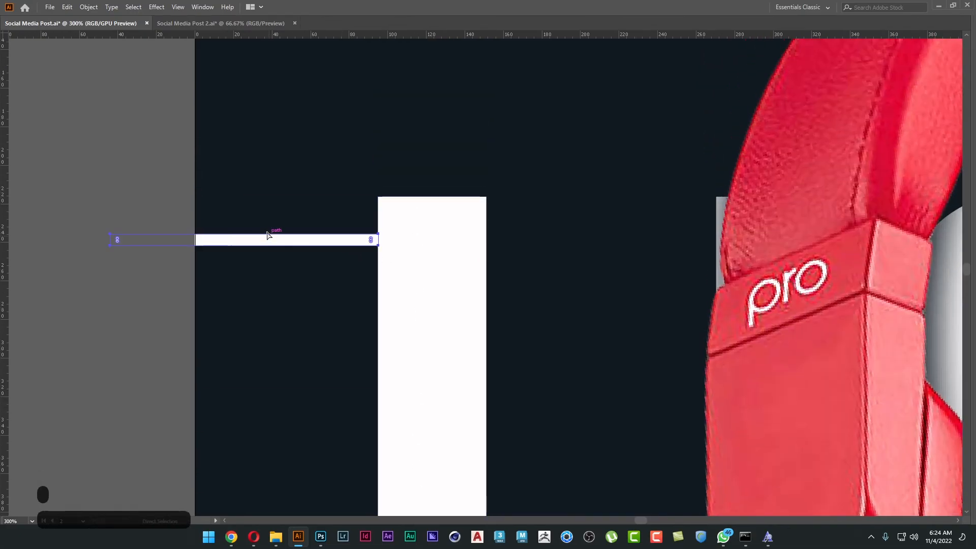
{"action": "left_click_drag", "start_coordinate": [221, 235], "coordinate": [224, 198]}
{"action": "scroll", "coordinate": [116, 300], "scroll_direction": "down", "scroll_amount": 5}
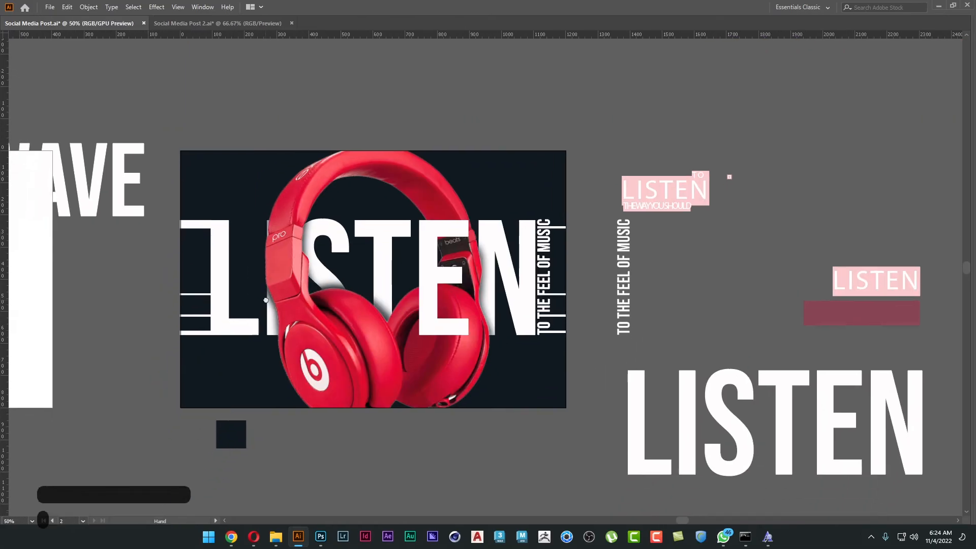
Undo the last bar changes beside the L.
{"action": "key", "text": "ctrl+z"}
{"action": "key", "text": "ctrl+z"}
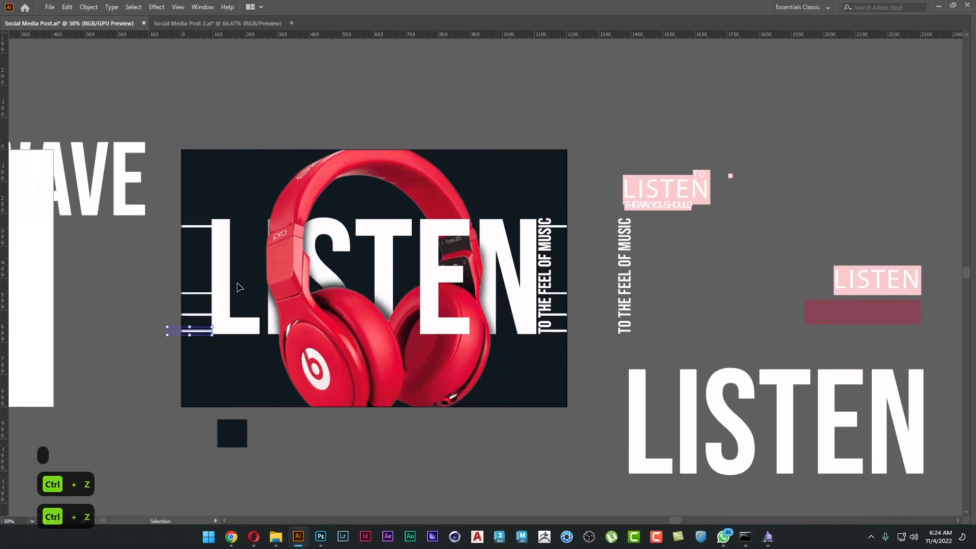
Try a duplicate bar level with the L's top edge in place of the existing upper bar, and undo these edits.
{"action": "left_click_drag", "start_coordinate": [242, 248], "coordinate": [305, 228]}
{"action": "scroll", "coordinate": [230, 225], "scroll_direction": "up", "scroll_amount": 5}
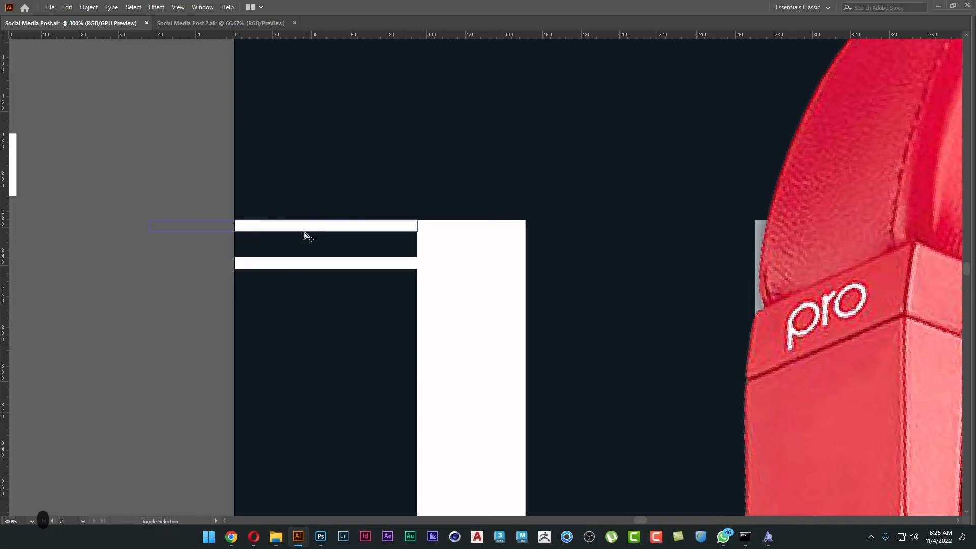
{"action": "scroll", "coordinate": [189, 310], "scroll_direction": "down", "scroll_amount": 4}
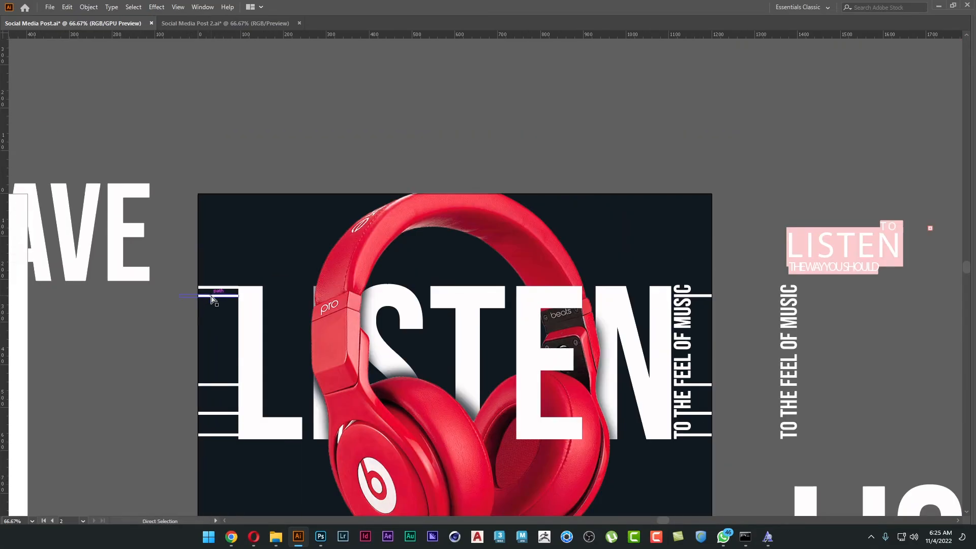
{"action": "key", "text": "ctrl+x"}
{"action": "key", "text": "ctrl+x"}
{"action": "key", "text": "a"}
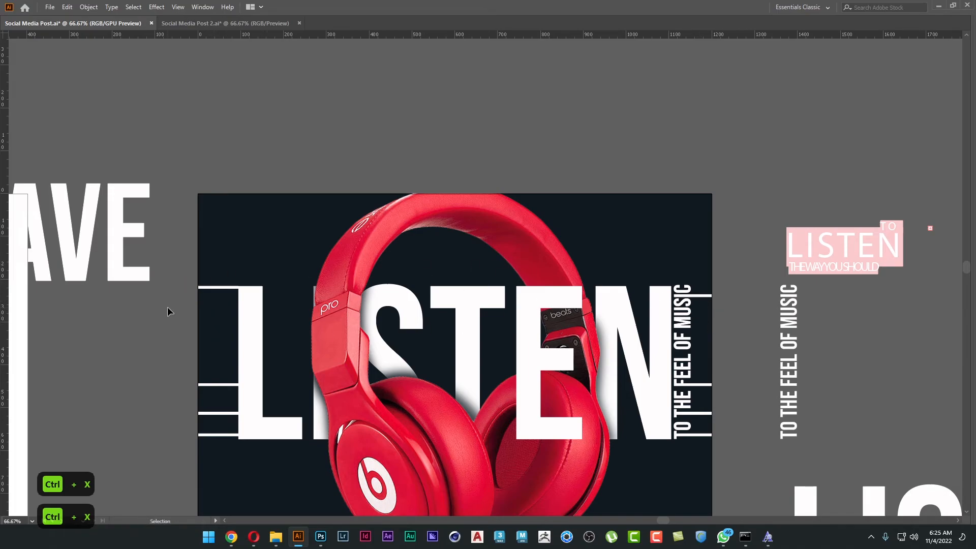
{"action": "key", "text": "ctrl+z"}
{"action": "key", "text": "ctrl+z"}
{"action": "key", "text": "ctrl+z"}
{"action": "key", "text": "a"}
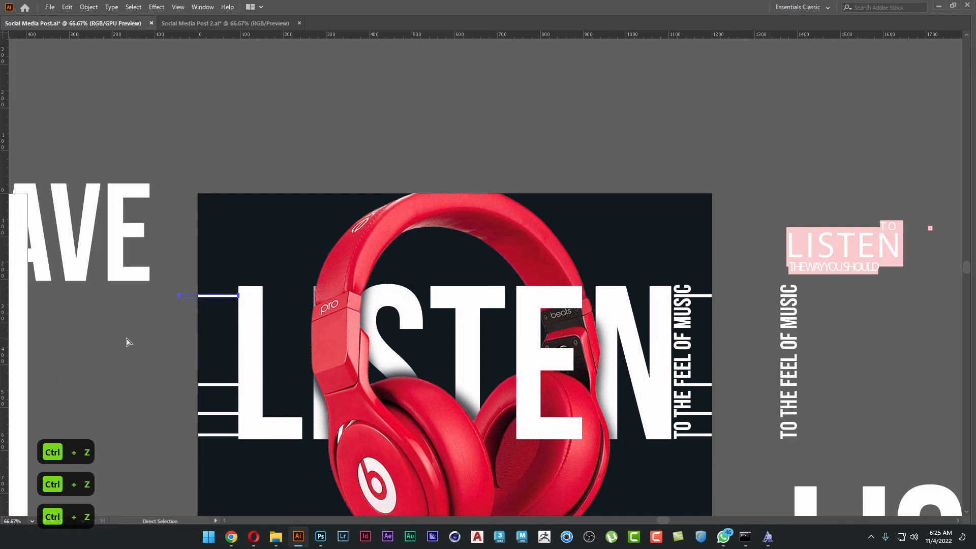
{"action": "left_click", "coordinate": [127, 338]}
{"action": "scroll", "coordinate": [152, 244], "scroll_direction": "down", "scroll_amount": 5}
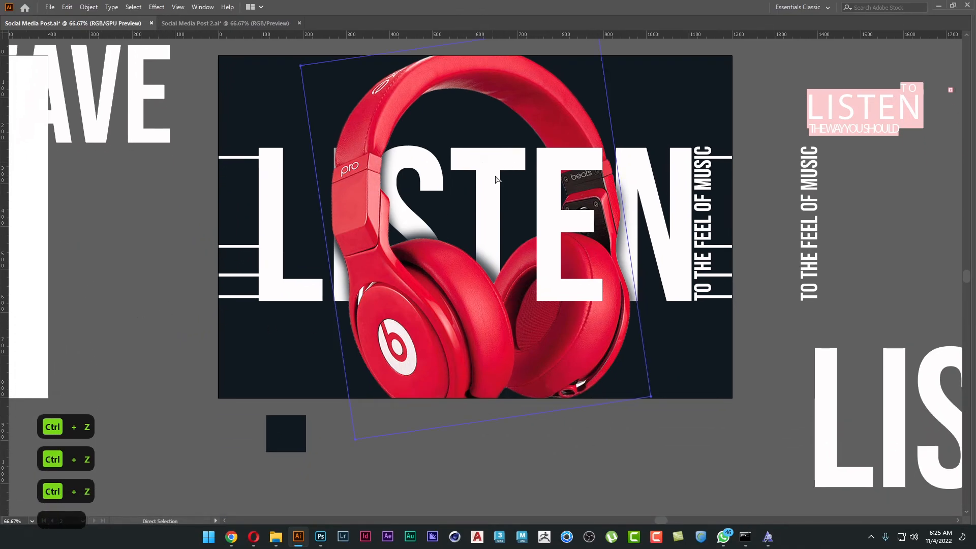
Lock the headphone image and turn the title's T and S into outlined letters by swapping fill and stroke.
{"action": "key", "text": "ctrl+2"}
{"action": "key", "text": "shift+x"}
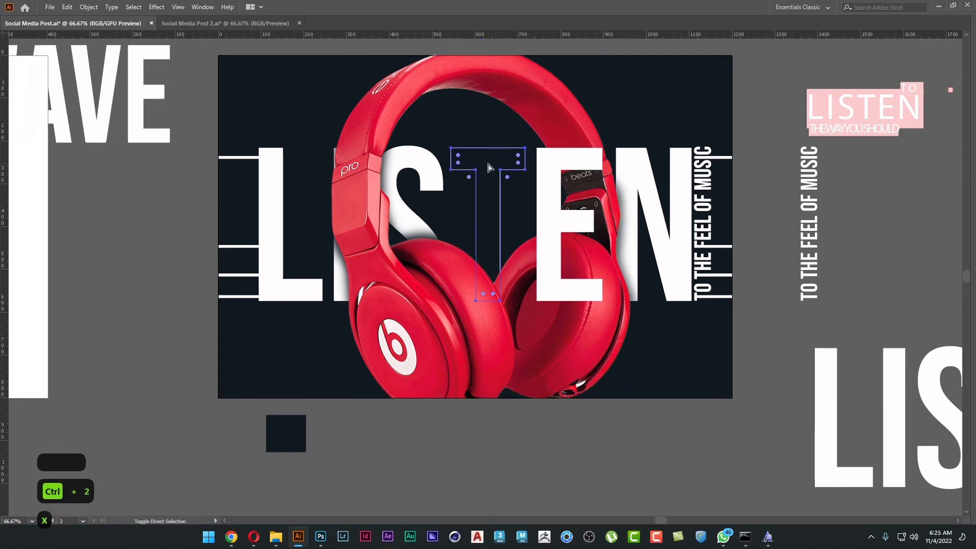
{"action": "left_click", "coordinate": [780, 199]}
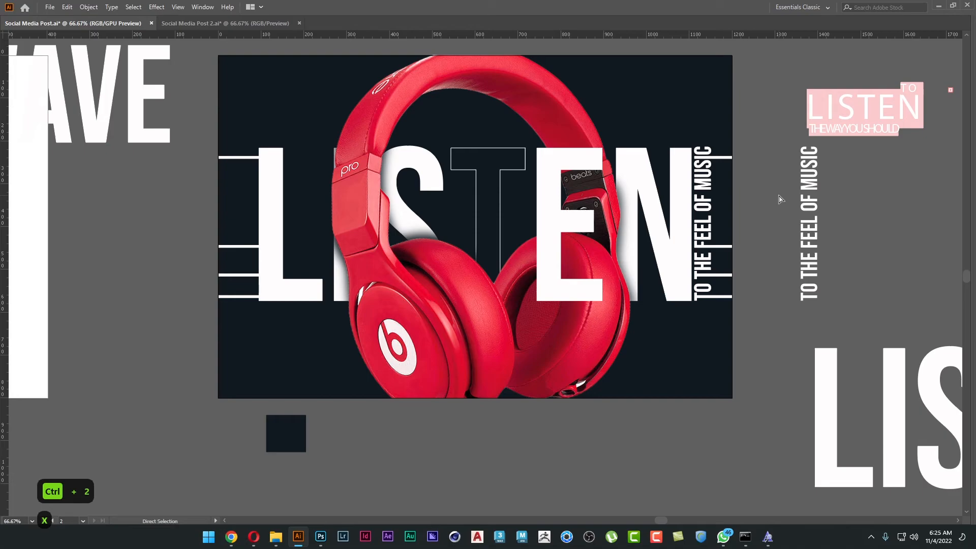
{"action": "left_click", "coordinate": [424, 172]}
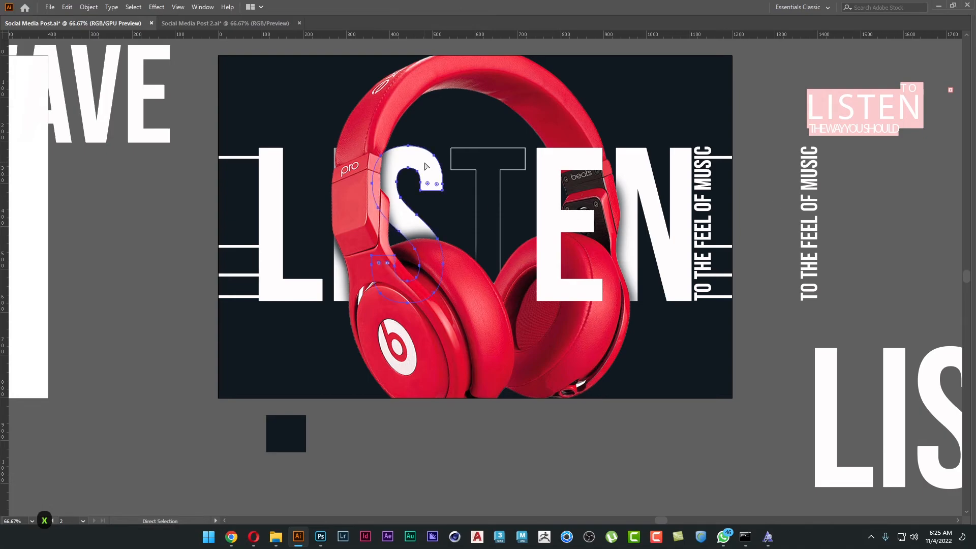
{"action": "key", "text": "shift+x"}
{"action": "left_click", "coordinate": [179, 292]}
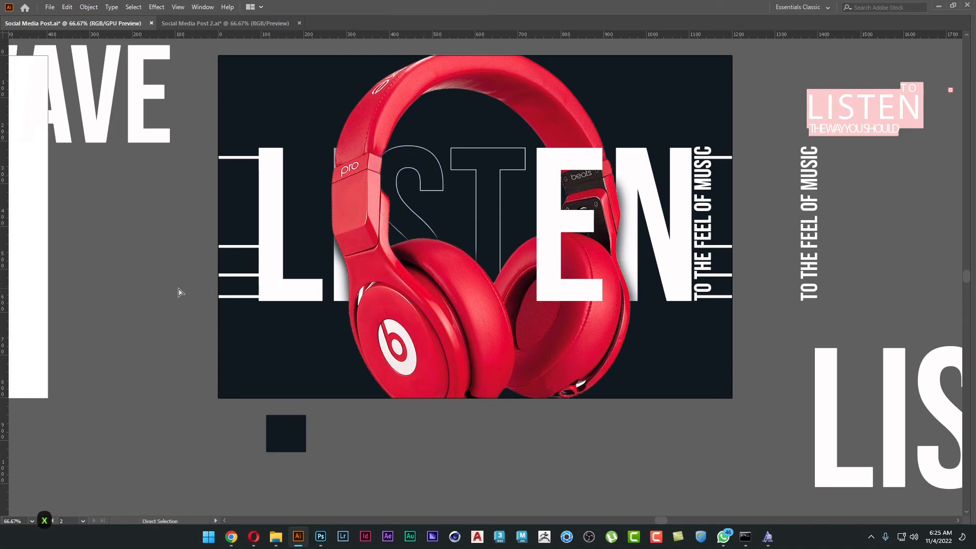
Swap fill and stroke on the title's I and L so both letters are outlined.
{"action": "left_click", "coordinate": [338, 288]}
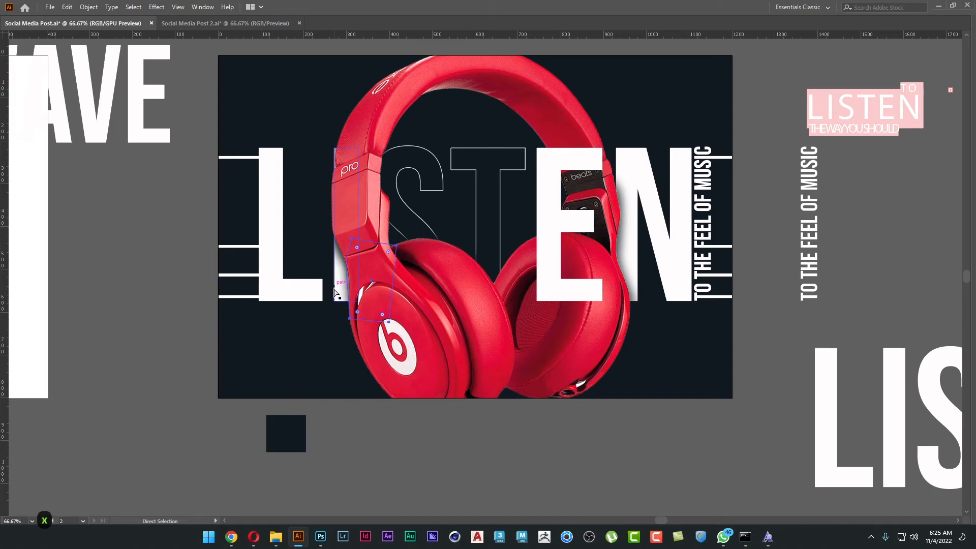
{"action": "key", "text": "shift+x"}
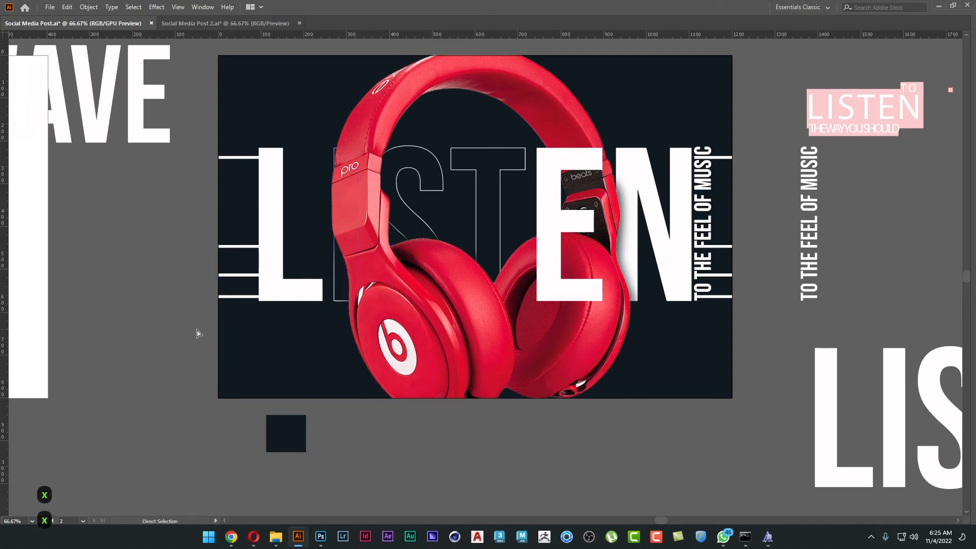
{"action": "left_click", "coordinate": [266, 229]}
{"action": "key", "text": "shift+x"}
{"action": "left_click", "coordinate": [159, 257]}
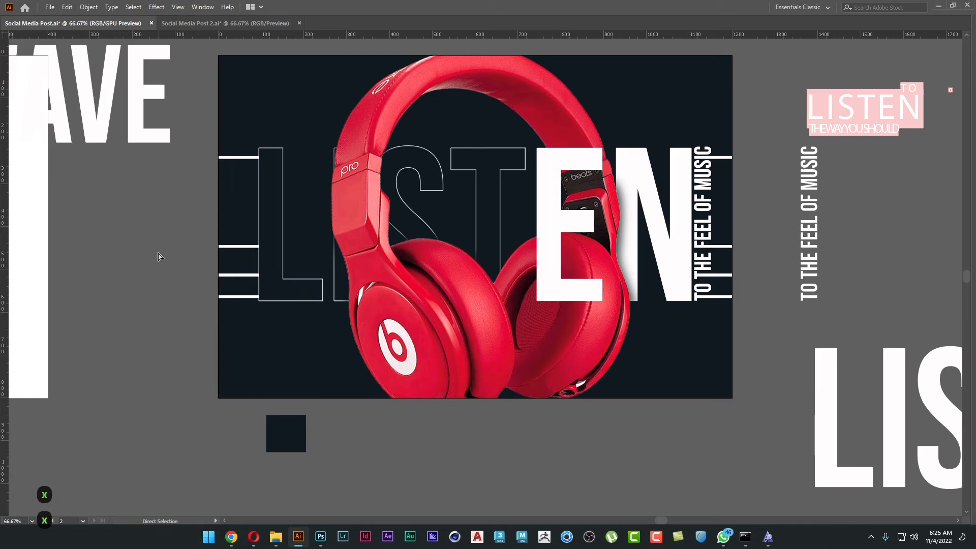
Select the four bars beside the L and swap their fill and stroke to outline them.
{"action": "left_click", "coordinate": [238, 157]}
{"action": "scroll", "coordinate": [240, 157], "scroll_direction": "up", "scroll_amount": 2}
{"action": "left_click_drag", "start_coordinate": [254, 188], "coordinate": [267, 147]}
{"action": "left_click", "coordinate": [264, 320], "text": "shift"}
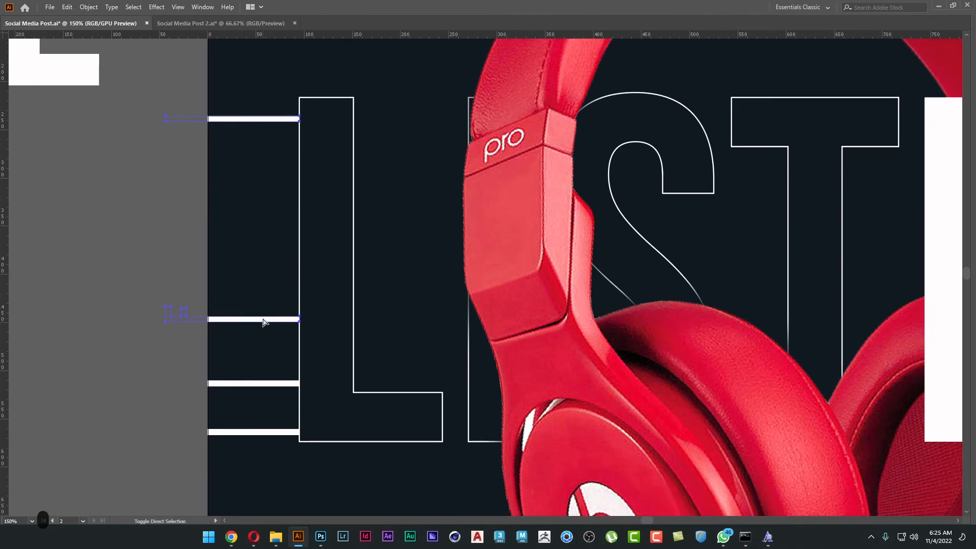
{"action": "left_click", "coordinate": [263, 384], "text": "shift"}
{"action": "left_click", "coordinate": [263, 431], "text": "shift"}
{"action": "key", "text": "shift+x"}
{"action": "left_click", "coordinate": [127, 440]}
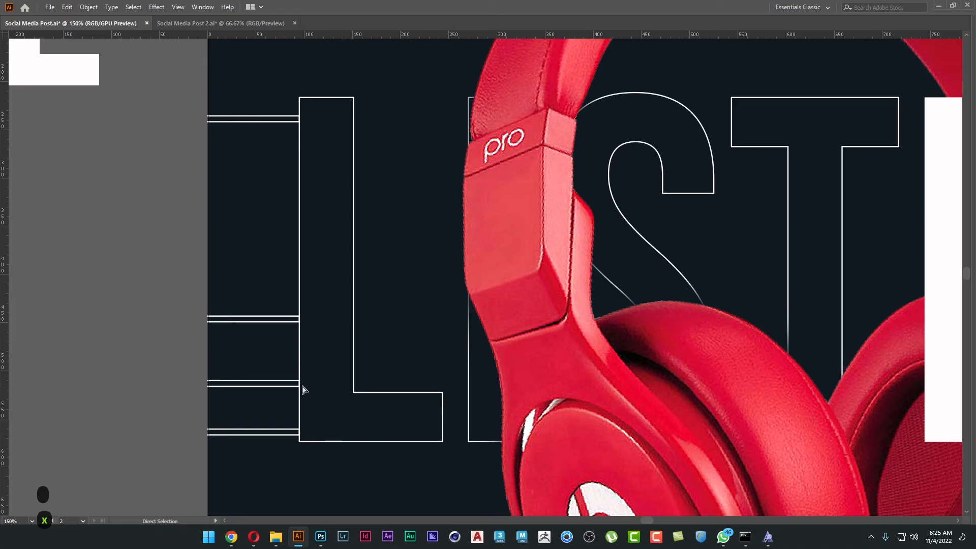
Isolate the clip group and widen the four bars together so their ends slightly overlap the stem of the L.
{"action": "scroll", "coordinate": [303, 388], "scroll_direction": "up", "scroll_amount": 4}
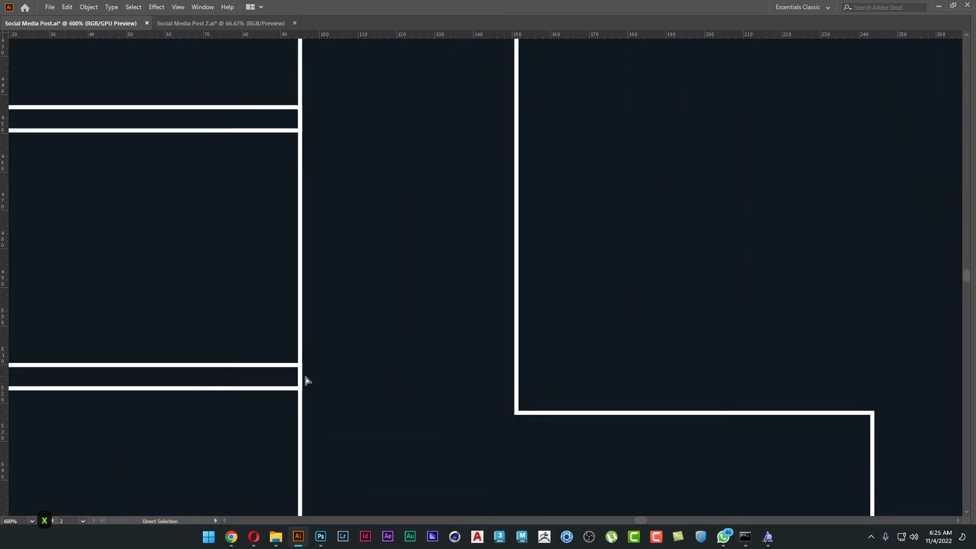
{"action": "key", "text": "v"}
{"action": "scroll", "coordinate": [300, 350], "scroll_direction": "down", "scroll_amount": 4}
{"action": "left_click", "coordinate": [293, 353]}
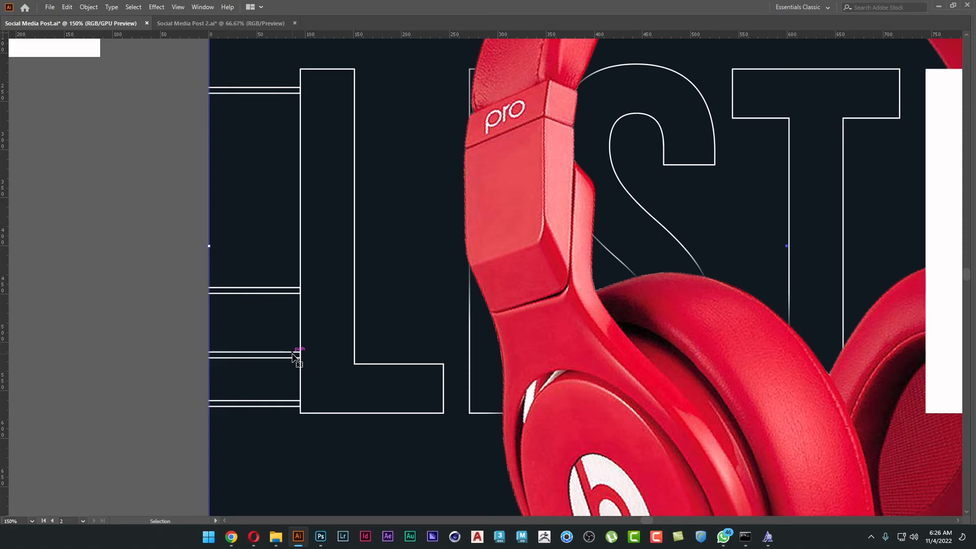
{"action": "double_click", "coordinate": [293, 355]}
{"action": "left_click", "coordinate": [294, 355]}
{"action": "left_click", "coordinate": [354, 335], "text": "shift"}
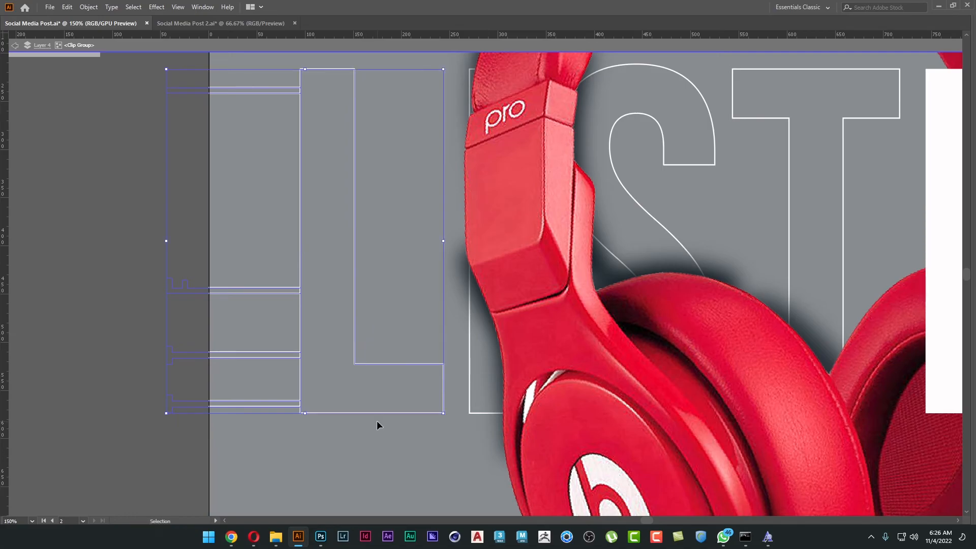
{"action": "left_click", "coordinate": [130, 374]}
{"action": "left_click", "coordinate": [234, 358]}
{"action": "left_click_drag", "start_coordinate": [303, 251], "coordinate": [307, 250]}
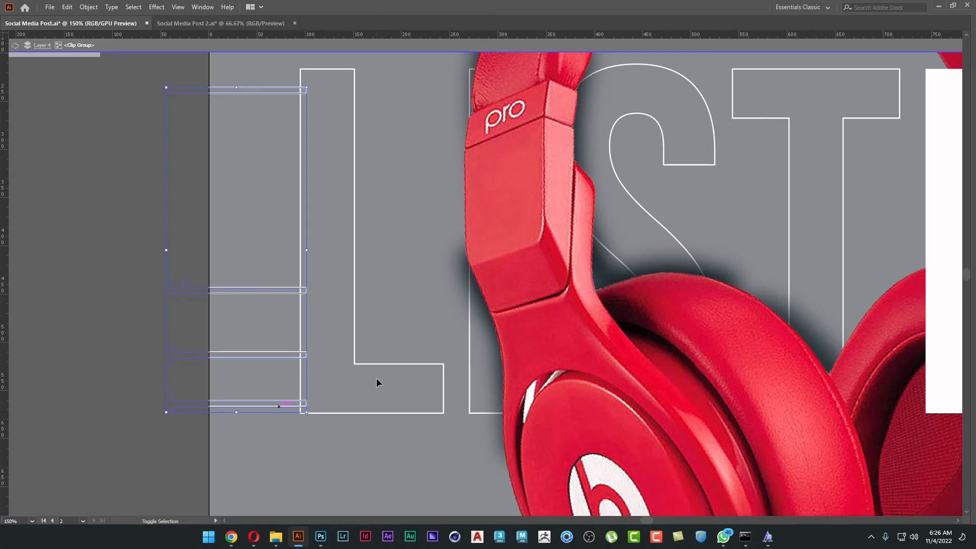
Try to use the Shape Builder on the L and its four bars inside the isolated clip group, and exit isolation.
{"action": "left_click", "coordinate": [378, 363], "text": "shift"}
{"action": "key", "text": "Tab"}
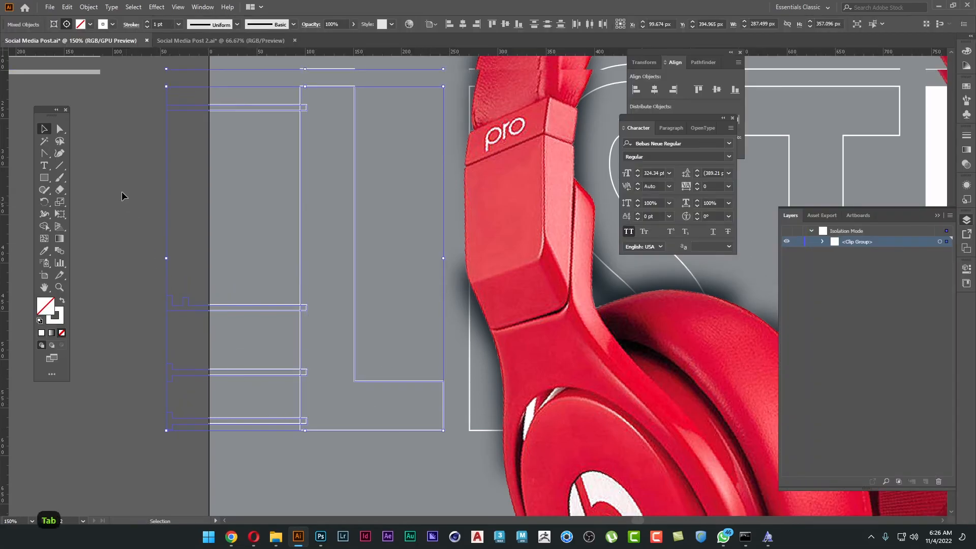
{"action": "left_click", "coordinate": [42, 230]}
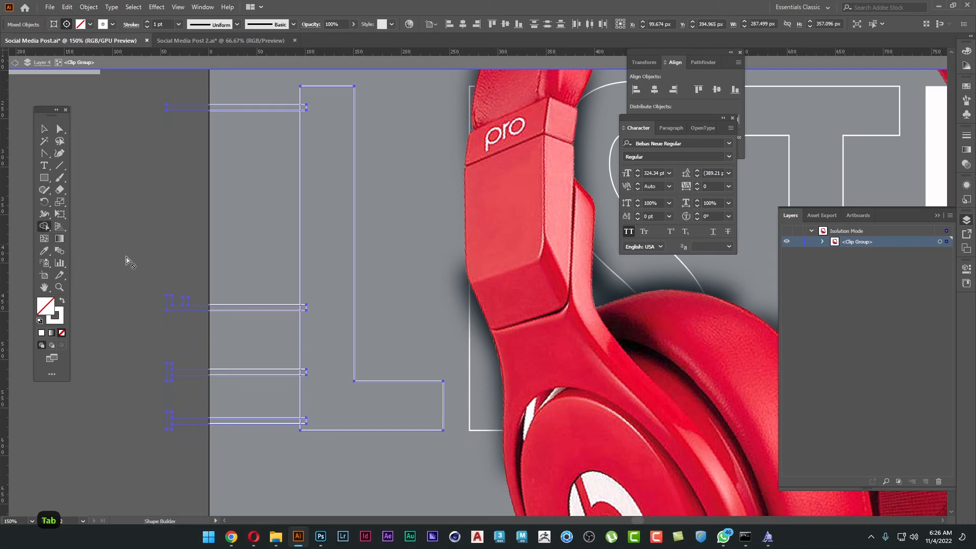
{"action": "scroll", "coordinate": [308, 424], "scroll_direction": "up", "scroll_amount": 2}
{"action": "scroll", "coordinate": [311, 423], "scroll_direction": "up", "scroll_amount": 1}
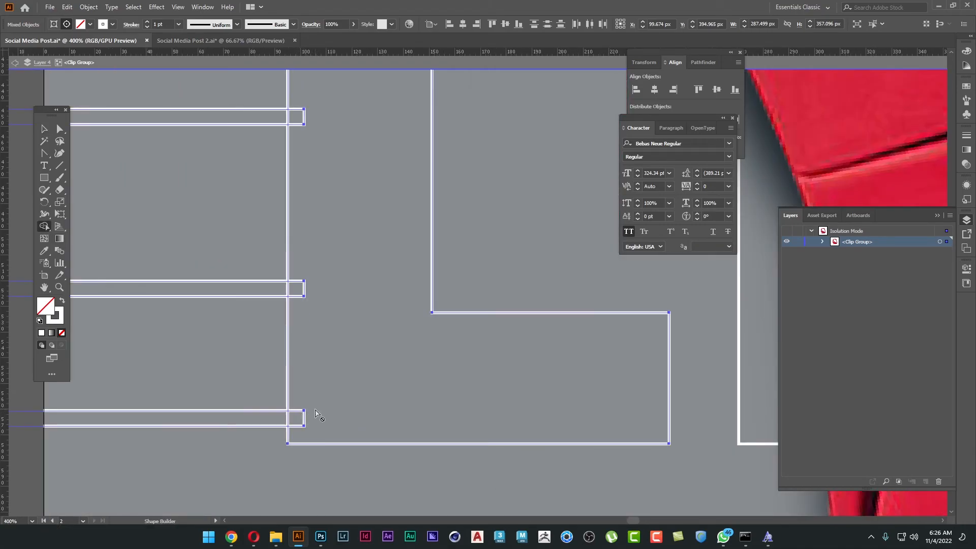
{"action": "key", "text": "shift+x"}
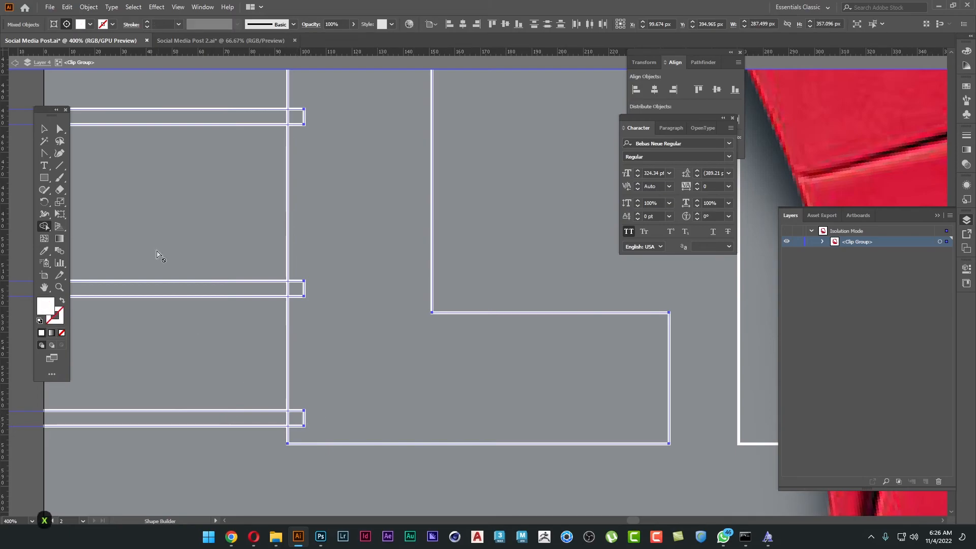
{"action": "key", "text": "shift+x"}
{"action": "scroll", "coordinate": [197, 275], "scroll_direction": "down", "scroll_amount": 1}
{"action": "key", "text": "v"}
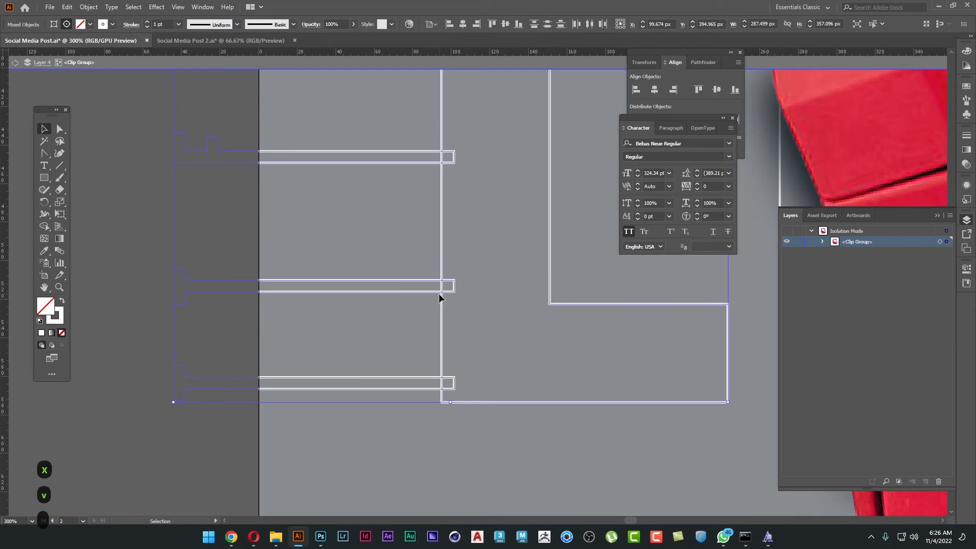
{"action": "key", "text": "Escape"}
{"action": "key", "text": "Escape"}
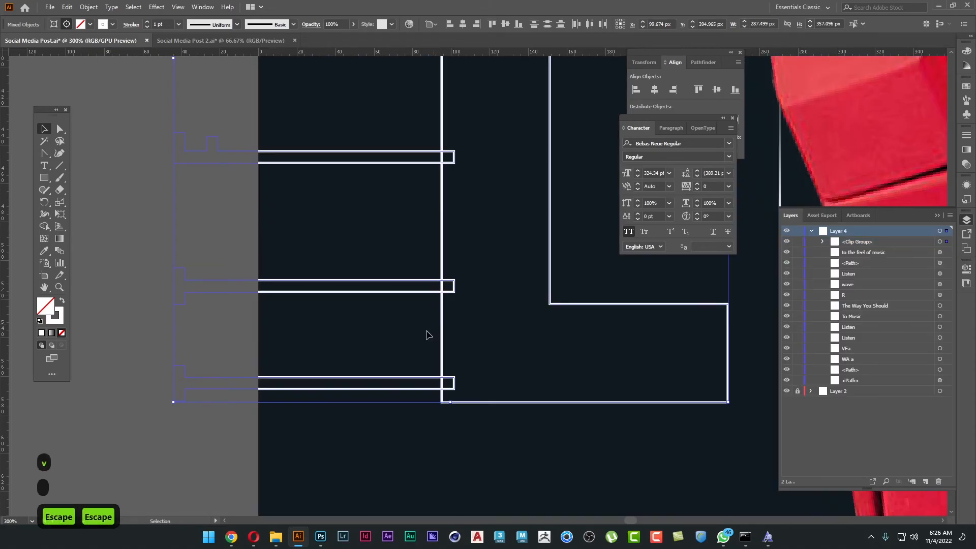
Release the clipping mask around the bars and ungroup the four bars.
{"action": "scroll", "coordinate": [203, 366], "scroll_direction": "down", "scroll_amount": 1}
{"action": "left_click_drag", "start_coordinate": [206, 375], "coordinate": [187, 356]}
{"action": "left_click", "coordinate": [207, 407]}
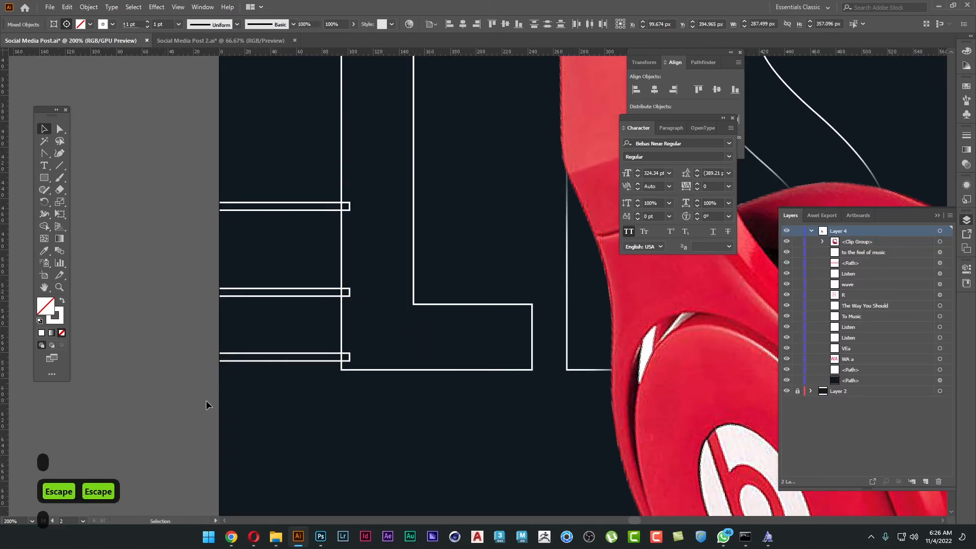
{"action": "right_click", "coordinate": [220, 390]}
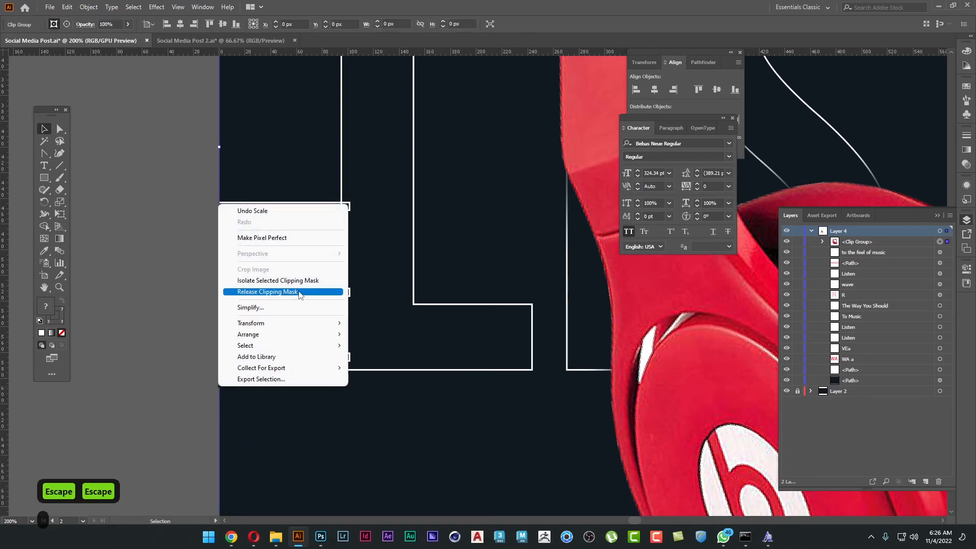
{"action": "left_click", "coordinate": [260, 292]}
{"action": "left_click", "coordinate": [143, 333]}
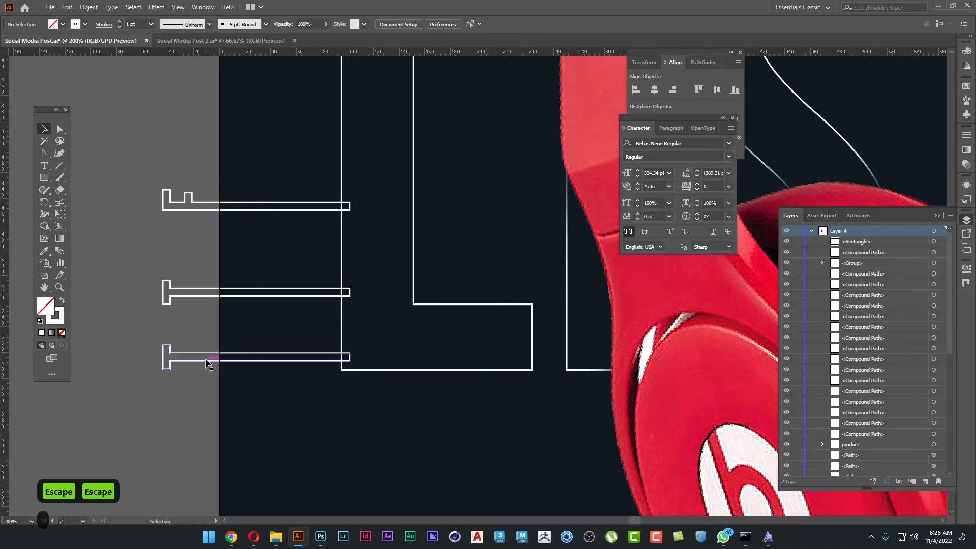
{"action": "left_click", "coordinate": [206, 360]}
{"action": "right_click", "coordinate": [206, 362]}
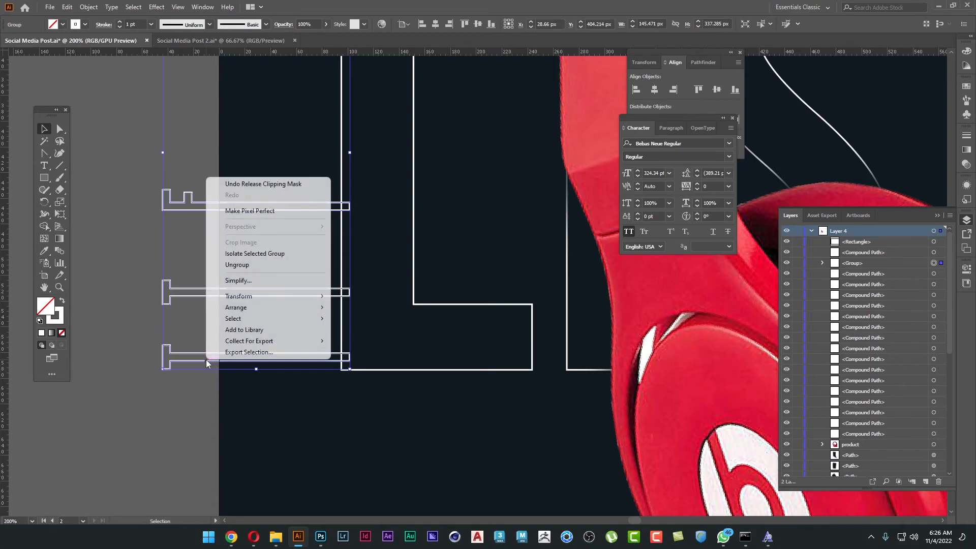
{"action": "left_click", "coordinate": [244, 265]}
{"action": "left_click", "coordinate": [175, 373]}
{"action": "left_click", "coordinate": [200, 362]}
Select the L with its four bars and merge the lower bars into the letter with the Shape Builder.
{"action": "left_click", "coordinate": [342, 243]}
{"action": "key", "text": "ctrl+minus"}
{"action": "key", "text": "ctrl+minus"}
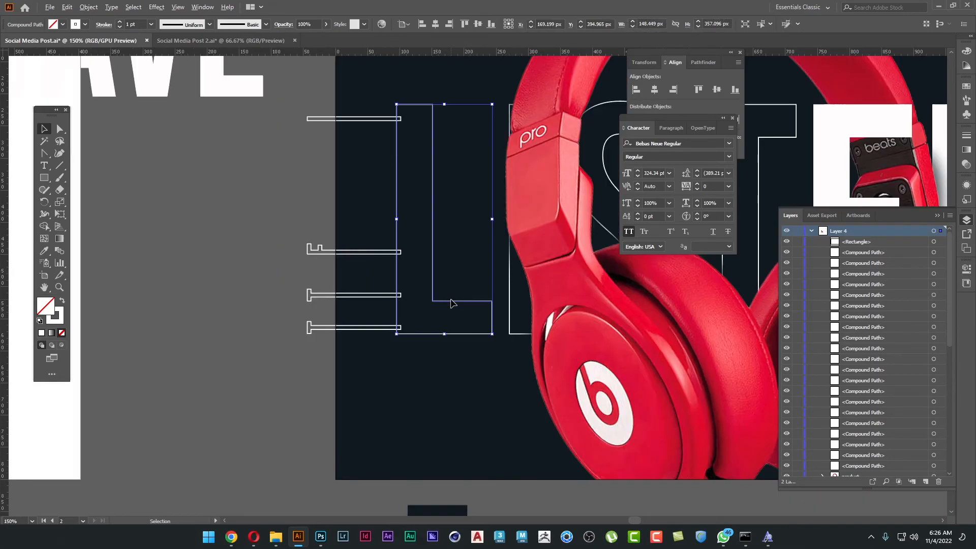
{"action": "left_click_drag", "start_coordinate": [323, 177], "coordinate": [331, 386]}
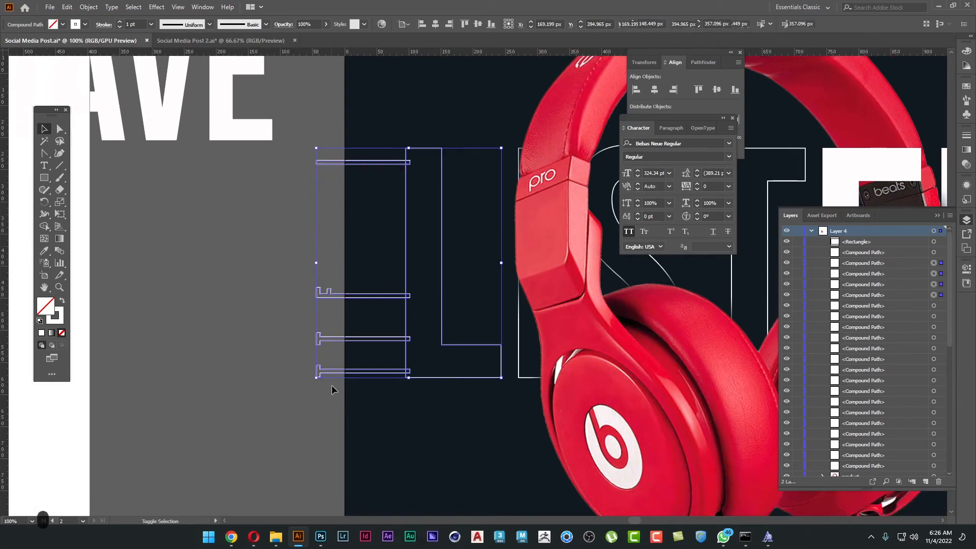
{"action": "left_click", "coordinate": [44, 226]}
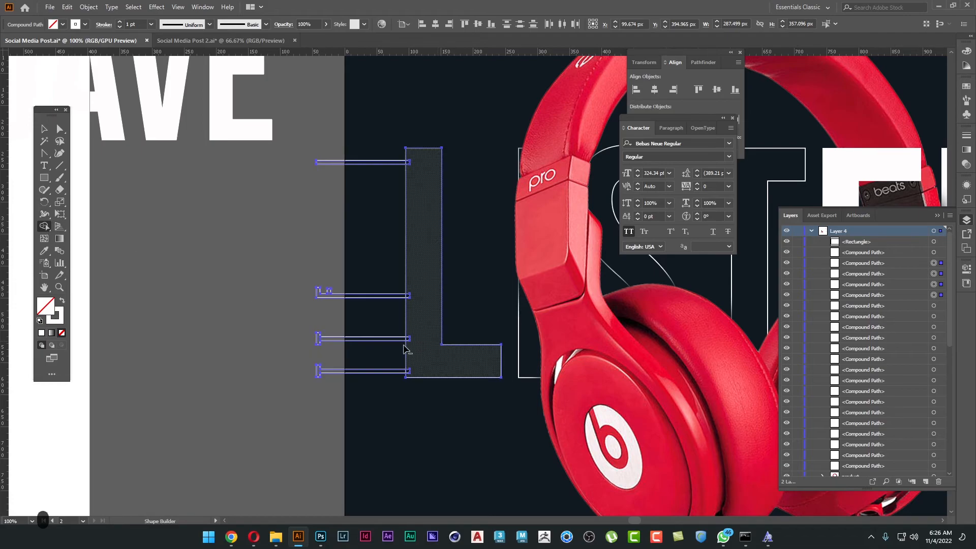
{"action": "scroll", "coordinate": [419, 344], "scroll_direction": "up", "scroll_amount": 2}
{"action": "left_click_drag", "start_coordinate": [439, 392], "coordinate": [413, 394]}
{"action": "scroll", "coordinate": [427, 331], "scroll_direction": "up", "scroll_amount": 3}
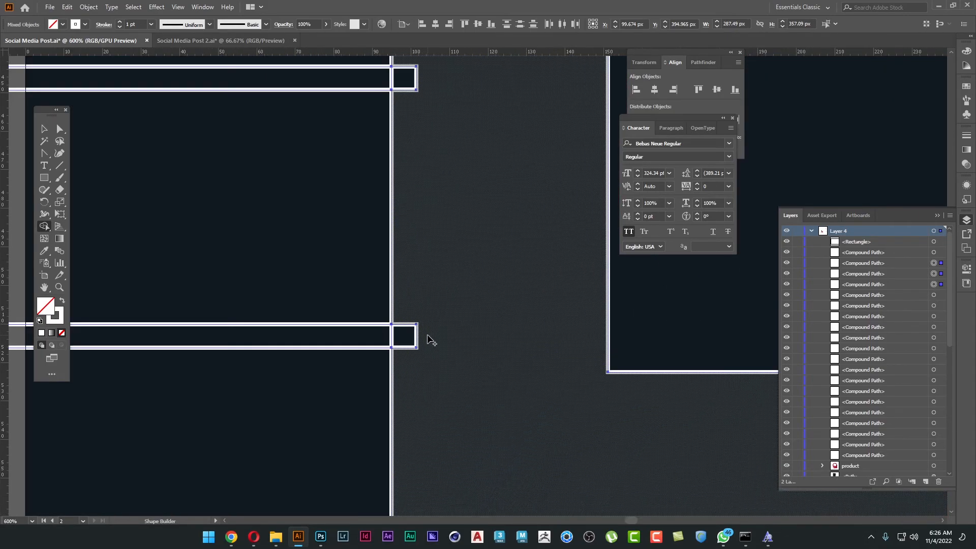
{"action": "key", "text": "space"}
{"action": "left_click_drag", "start_coordinate": [442, 137], "coordinate": [468, 337]}
{"action": "left_click_drag", "start_coordinate": [461, 281], "coordinate": [402, 283]}
Merge the uppermost bar into the L outline with the Shape Builder and deselect the combined shape.
{"action": "key", "text": "space"}
{"action": "left_click_drag", "start_coordinate": [477, 158], "coordinate": [485, 407]}
{"action": "left_click_drag", "start_coordinate": [454, 137], "coordinate": [463, 392]}
{"action": "left_click_drag", "start_coordinate": [479, 137], "coordinate": [483, 403]}
{"action": "left_click_drag", "start_coordinate": [485, 248], "coordinate": [403, 247]}
{"action": "scroll", "coordinate": [580, 325], "scroll_direction": "down", "scroll_amount": 4}
{"action": "key", "text": "space"}
{"action": "left_click_drag", "start_coordinate": [580, 388], "coordinate": [531, 246]}
{"action": "key", "text": "v"}
{"action": "left_click", "coordinate": [367, 293]}
{"action": "scroll", "coordinate": [367, 293], "scroll_direction": "down", "scroll_amount": 3}
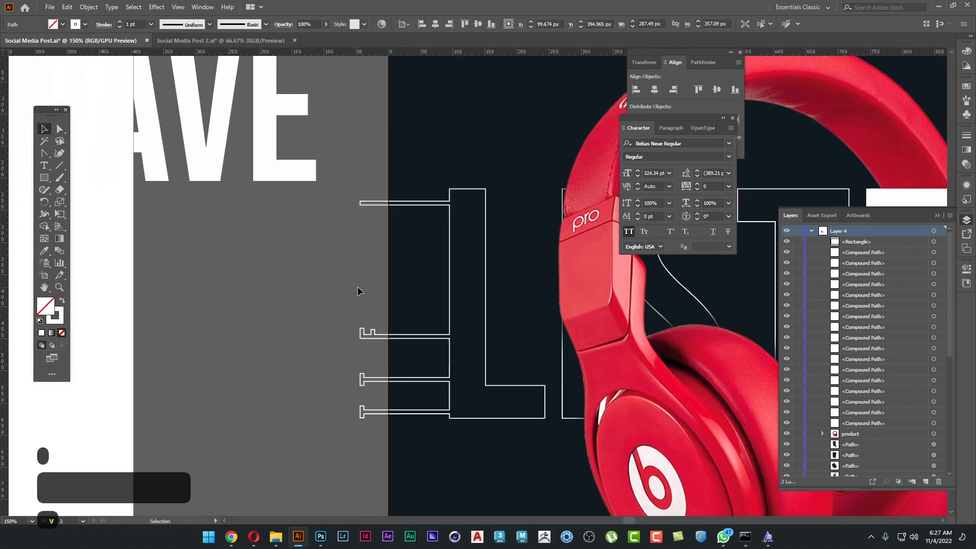
Move the spare WAVE text below the white artboard and hide the panels.
{"action": "left_click", "coordinate": [292, 190]}
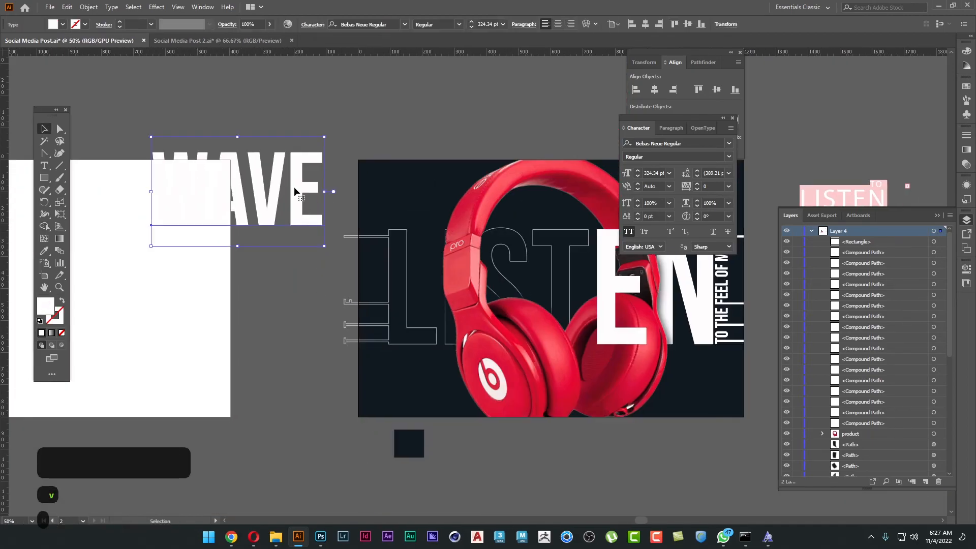
{"action": "left_click_drag", "start_coordinate": [295, 191], "coordinate": [284, 475]}
{"action": "key", "text": "Tab"}
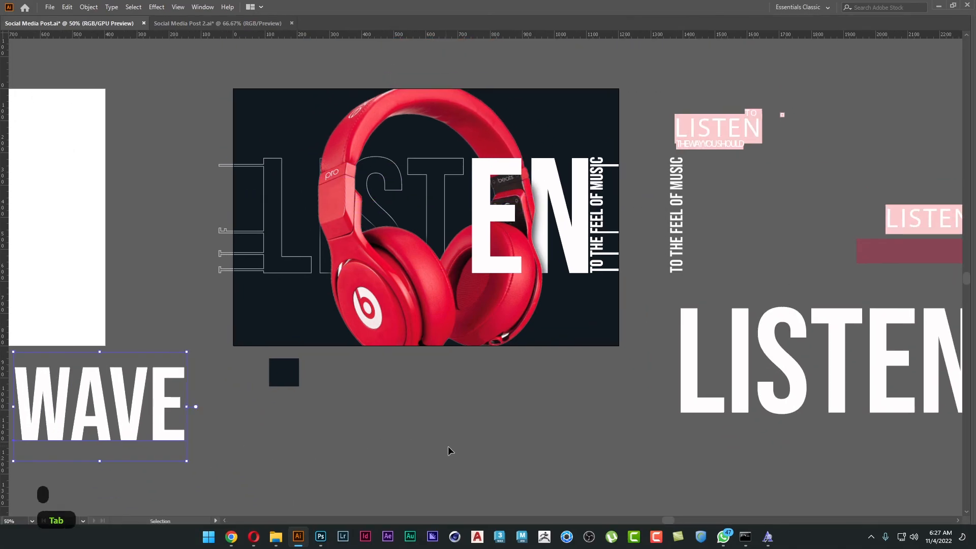
Remove the spare WAVE text, the small dark square and the leftover LISTEN and tagline pieces around the poster.
{"action": "left_click", "coordinate": [284, 372], "text": "shift"}
{"action": "key", "text": "ctrl+x"}
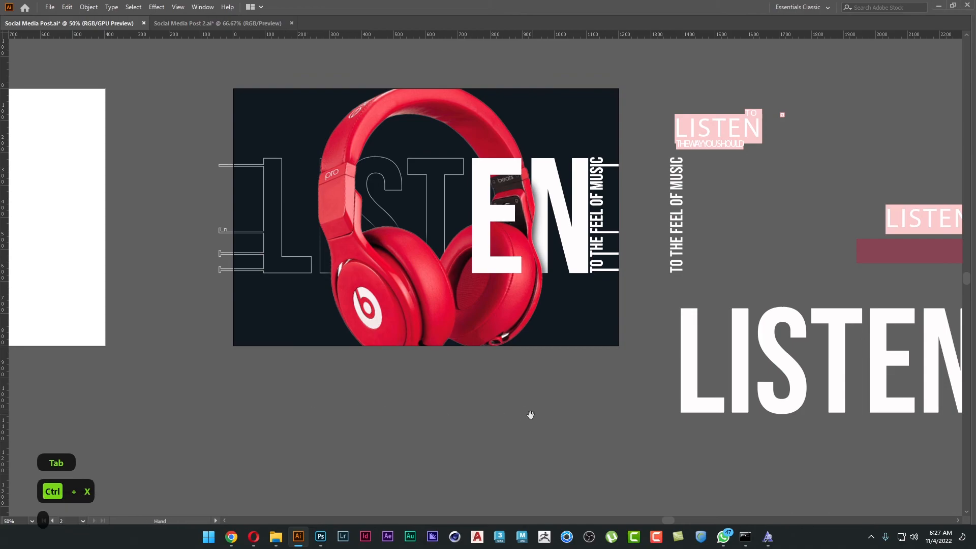
{"action": "scroll", "coordinate": [466, 157], "scroll_direction": "right", "scroll_amount": 5}
{"action": "left_click_drag", "start_coordinate": [373, 91], "coordinate": [727, 407]}
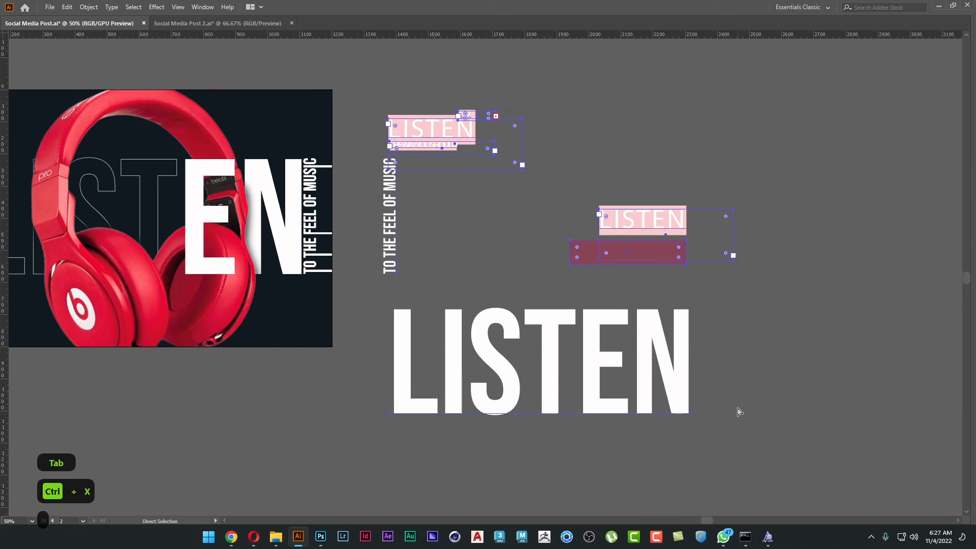
{"action": "key", "text": "ctrl+x"}
{"action": "scroll", "coordinate": [402, 263], "scroll_direction": "left", "scroll_amount": 5}
{"action": "scroll", "coordinate": [402, 263], "scroll_direction": "up", "scroll_amount": 1}
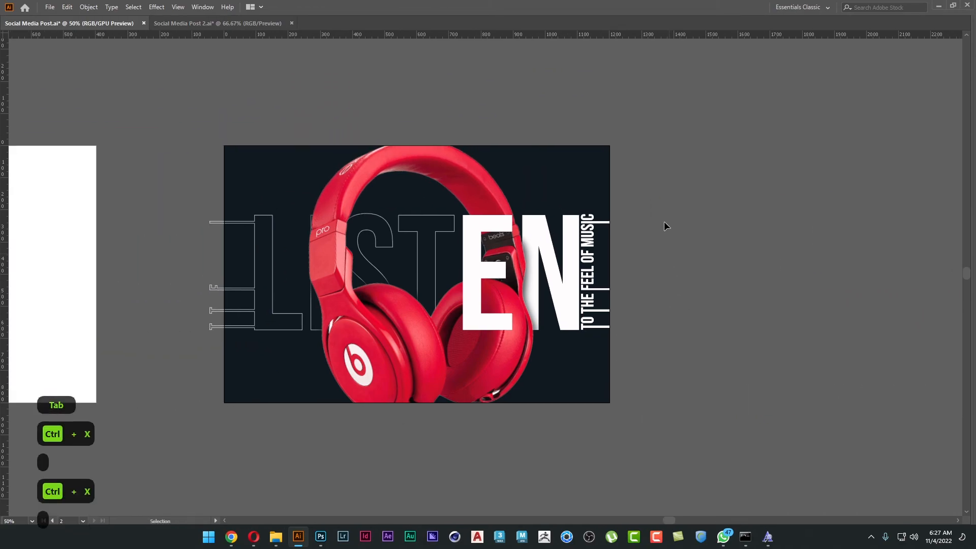
Clip all the poster artwork to the poster rectangle with a clipping mask and deselect it.
{"action": "key", "text": "ctrl+v"}
{"action": "right_click", "coordinate": [206, 442]}
{"action": "left_click", "coordinate": [274, 359]}
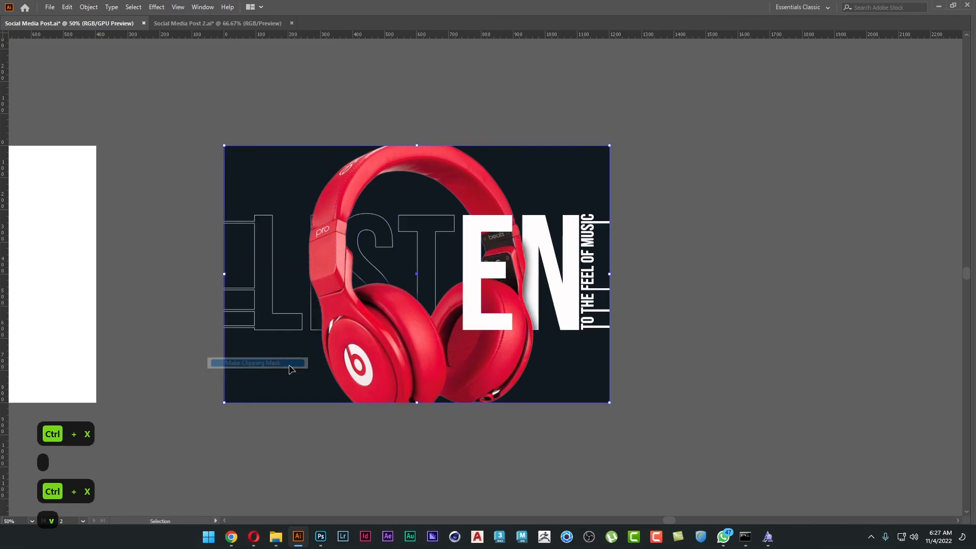
{"action": "left_click", "coordinate": [292, 471]}
{"action": "scroll", "coordinate": [567, 326], "scroll_direction": "up", "scroll_amount": 1}
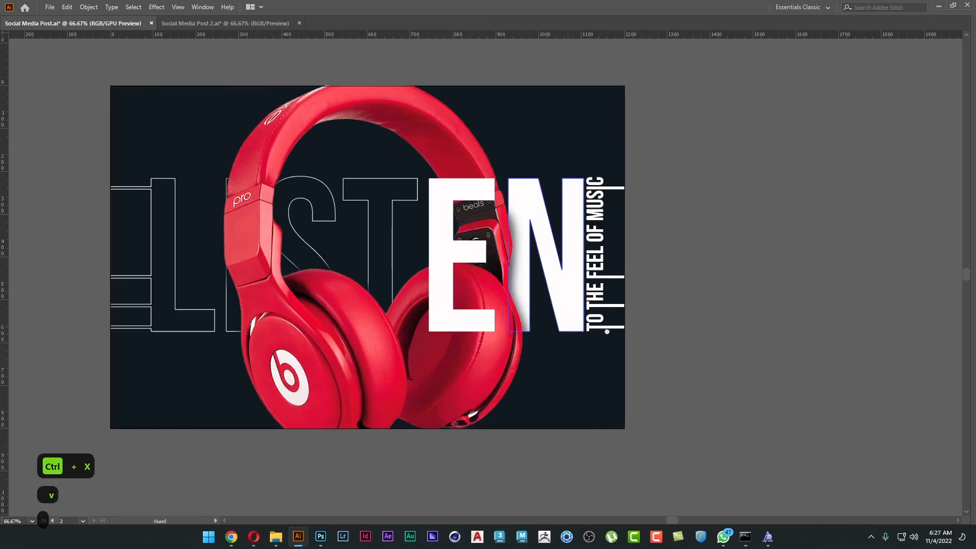
{"action": "left_click_drag", "start_coordinate": [585, 329], "coordinate": [677, 332]}
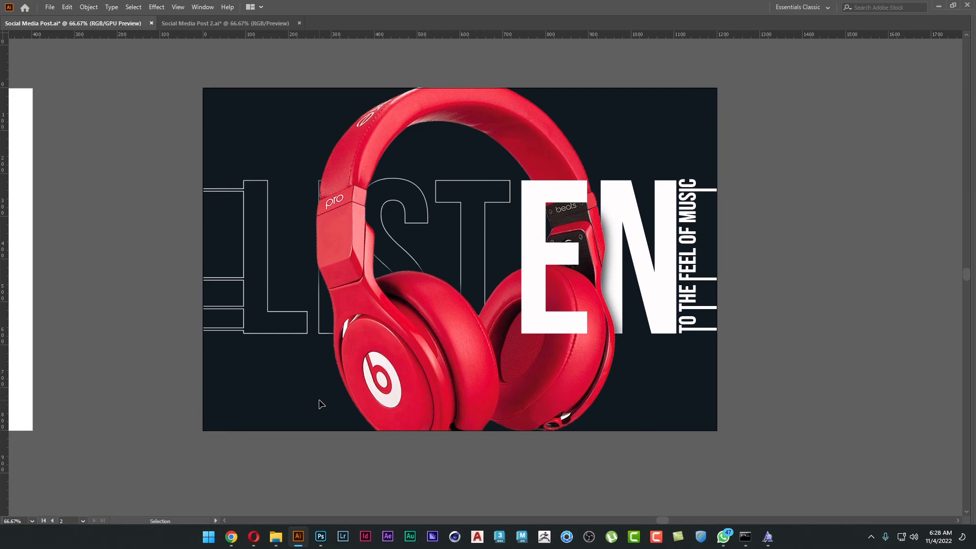
Swap the fill and stroke of the N in LISTEN so it is only outlined, and deselect it.
{"action": "key", "text": "a"}
{"action": "left_click", "coordinate": [617, 212]}
{"action": "key", "text": "shift+x"}
{"action": "key", "text": "v"}
{"action": "left_click", "coordinate": [783, 217]}
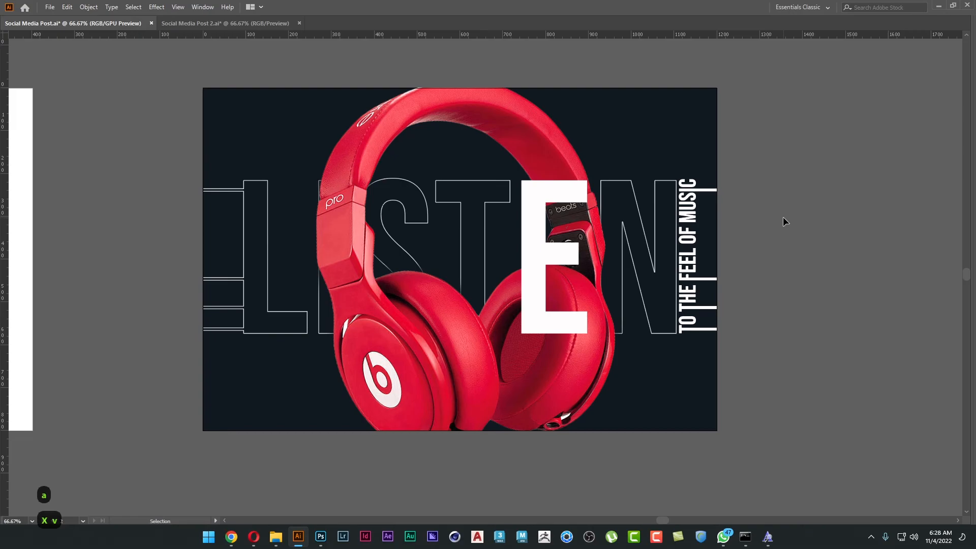
Unlock all objects and delete the blank white artboard beside the poster.
{"action": "key", "text": "ctrl+minus"}
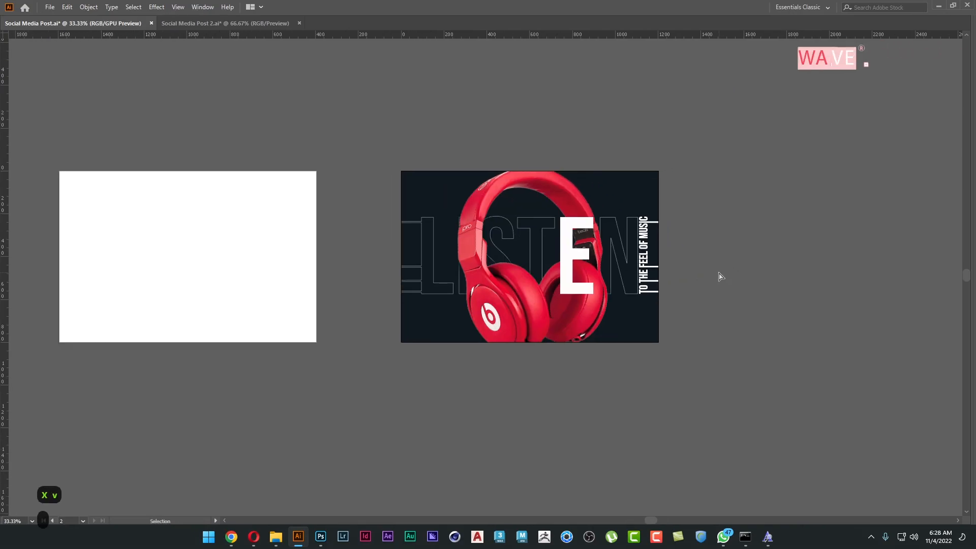
{"action": "key", "text": "ctrl+alt+2"}
{"action": "left_click", "coordinate": [719, 272]}
{"action": "left_click_drag", "start_coordinate": [750, 271], "coordinate": [719, 272]}
{"action": "key", "text": "v"}
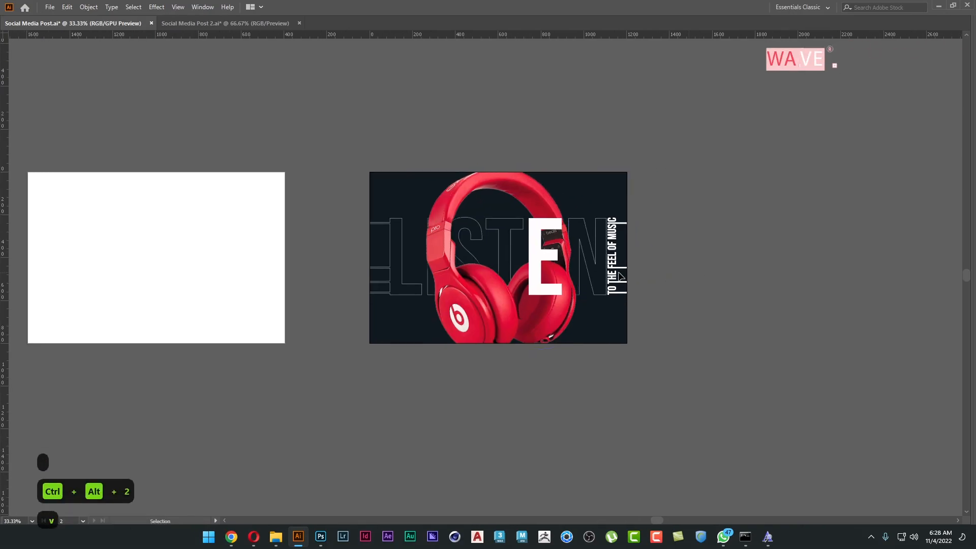
{"action": "scroll", "coordinate": [226, 226], "scroll_direction": "left", "scroll_amount": 3}
{"action": "key", "text": "Tab"}
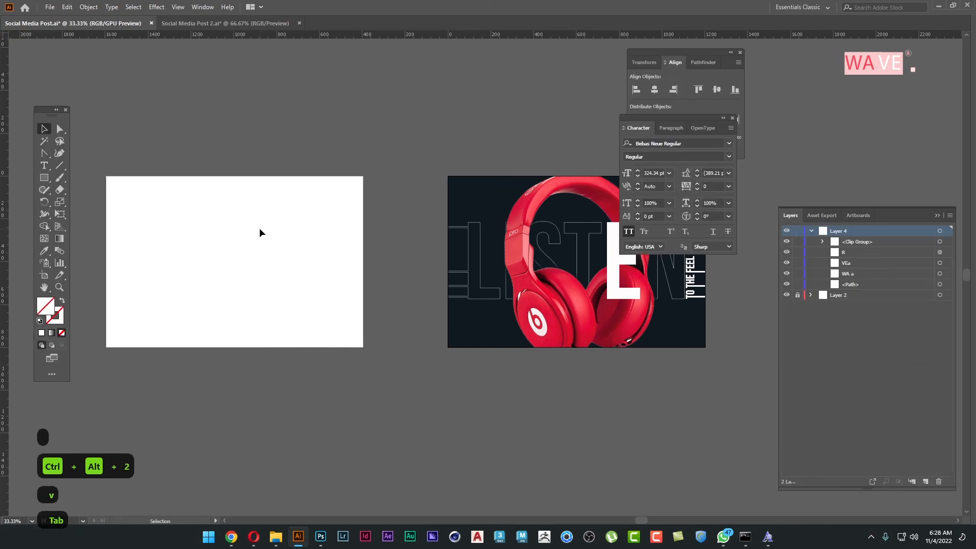
{"action": "left_click", "coordinate": [45, 275]}
{"action": "left_click", "coordinate": [250, 244]}
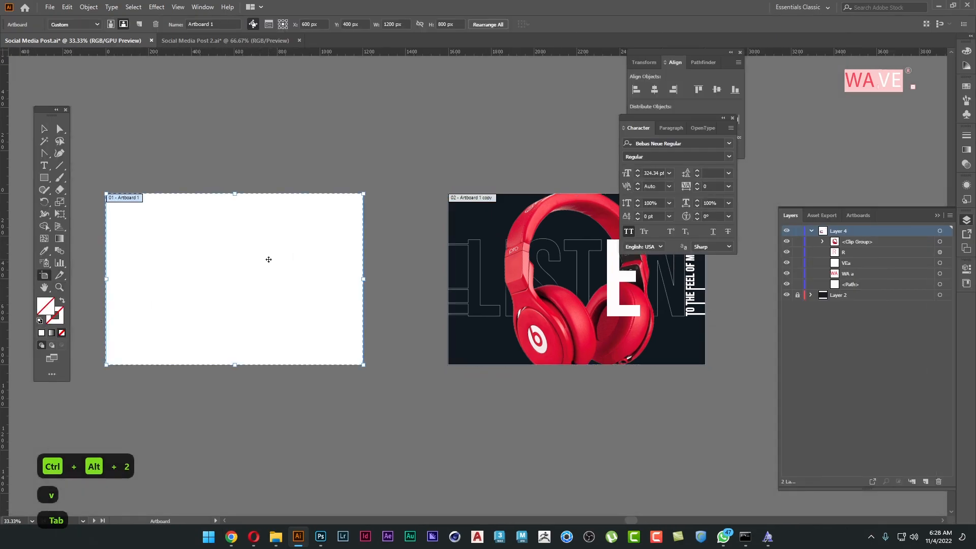
{"action": "key", "text": "Delete"}
Duplicate the poster artboard beside the original, including its dark background layer, and hide the panels.
{"action": "left_click_drag", "start_coordinate": [488, 227], "coordinate": [215, 229]}
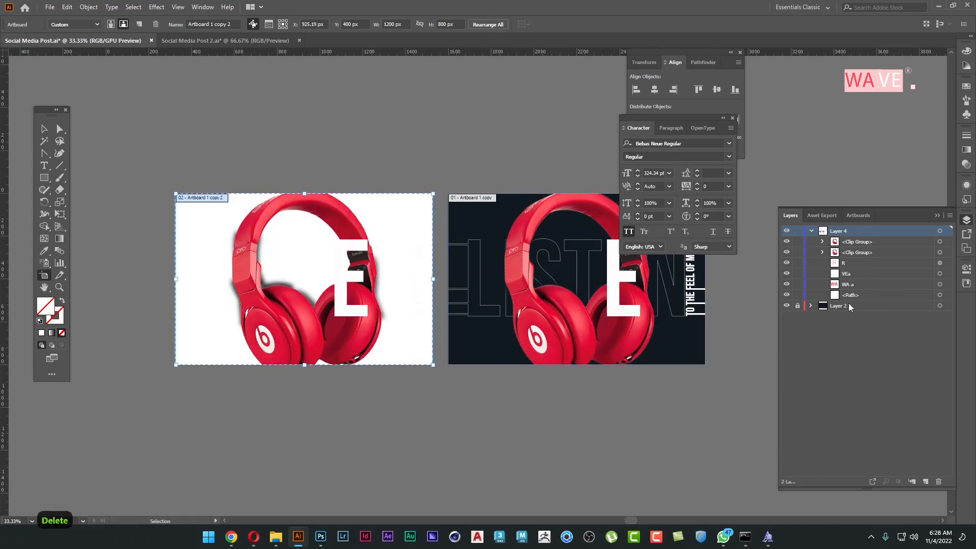
{"action": "key", "text": "ctrl+z"}
{"action": "left_click_drag", "start_coordinate": [495, 223], "coordinate": [211, 227]}
{"action": "key", "text": "Tab"}
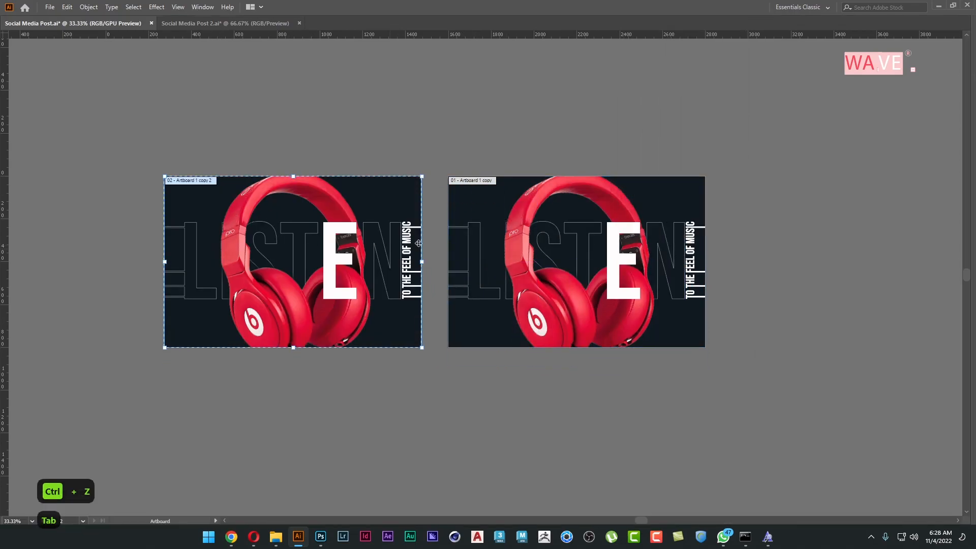
Duplicate both poster artboards directly below to form a two-by-two grid and leave artboard editing.
{"action": "left_click", "coordinate": [503, 133], "text": "shift"}
{"action": "left_click_drag", "start_coordinate": [523, 135], "coordinate": [533, 315]}
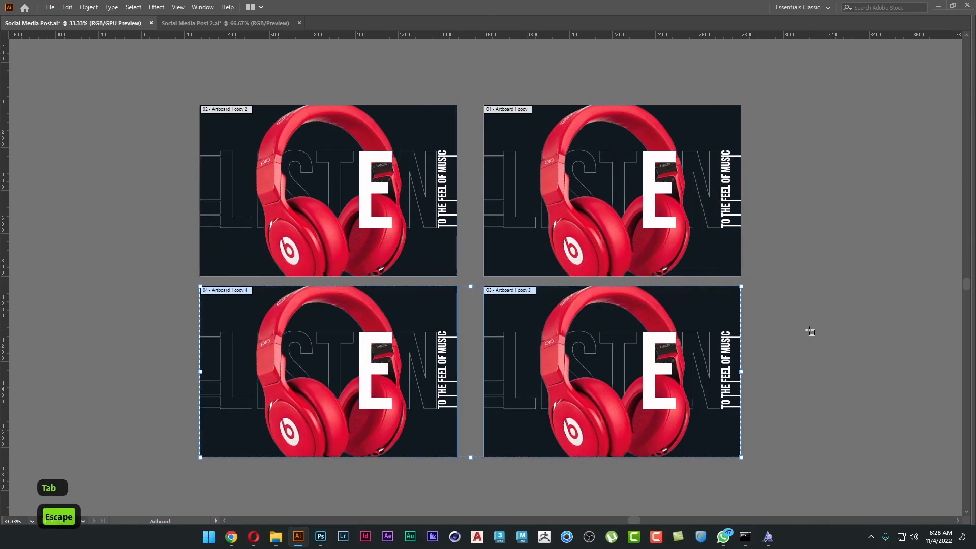
{"action": "key", "text": "Escape"}
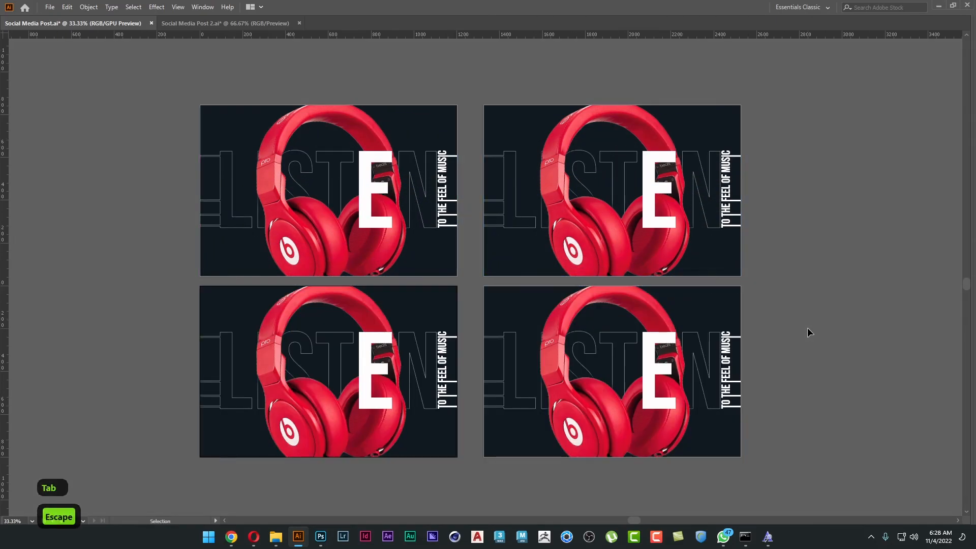
Swap the fill and stroke of the N on the upper-right poster to make it solid white.
{"action": "key", "text": "a"}
{"action": "left_click", "coordinate": [701, 173]}
{"action": "key", "text": "shift+x"}
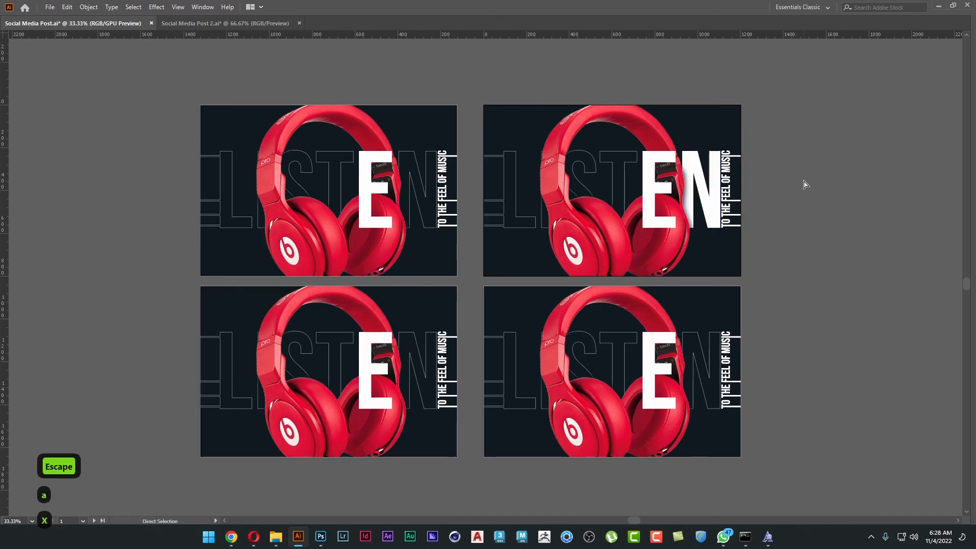
Lock the headphones image on the upper-left poster and make its T and N solid white.
{"action": "left_click", "coordinate": [211, 157]}
{"action": "left_click", "coordinate": [411, 166]}
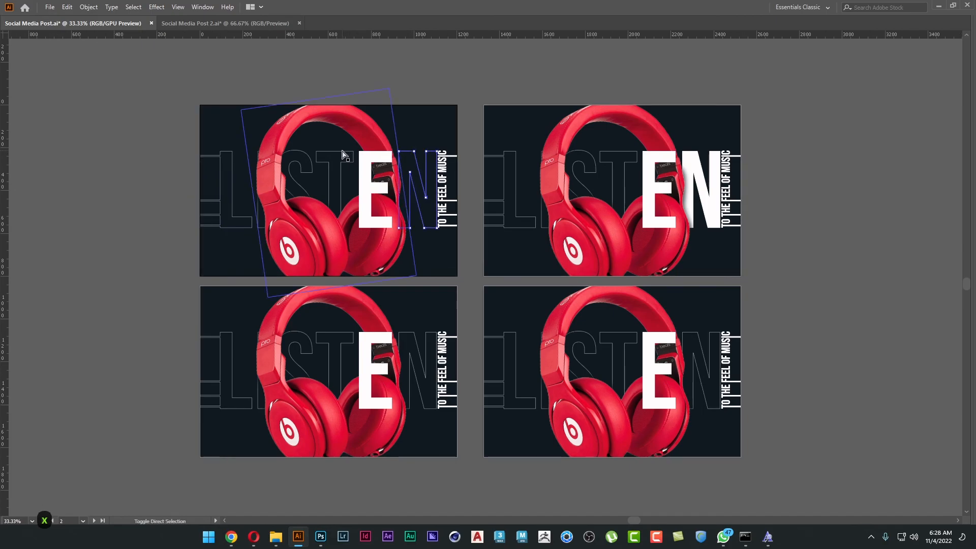
{"action": "left_click", "coordinate": [101, 131]}
{"action": "left_click", "coordinate": [332, 142]}
{"action": "key", "text": "v"}
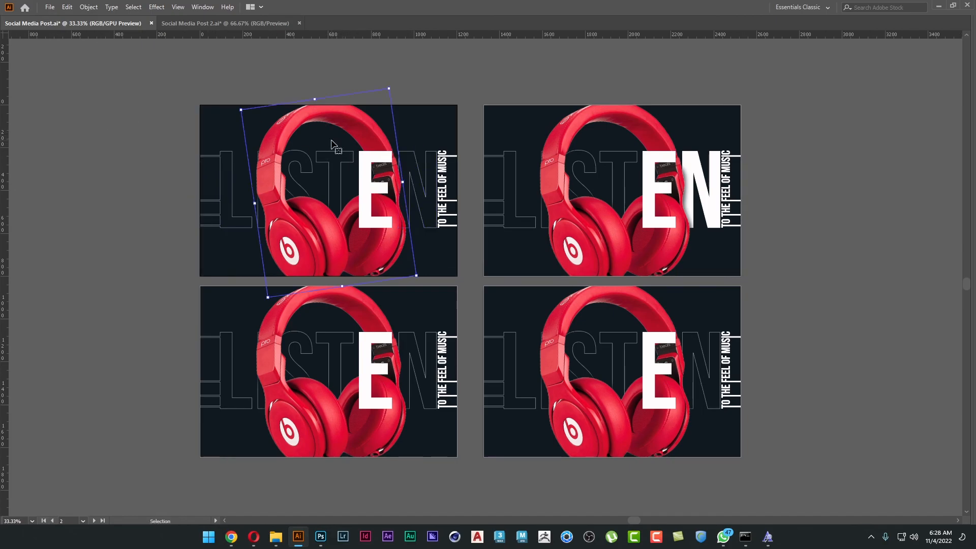
{"action": "key", "text": "ctrl+2"}
{"action": "left_click", "coordinate": [338, 151], "text": "shift"}
{"action": "key", "text": "s"}
{"action": "left_click", "coordinate": [376, 189]}
{"action": "key", "text": "v"}
{"action": "left_click", "coordinate": [167, 213]}
{"action": "scroll", "coordinate": [167, 213], "scroll_direction": "down", "scroll_amount": 3}
Isolate the lower-left poster's clip group and recolour its tagline and edge bars with red sampled from the headphones.
{"action": "key", "text": "a"}
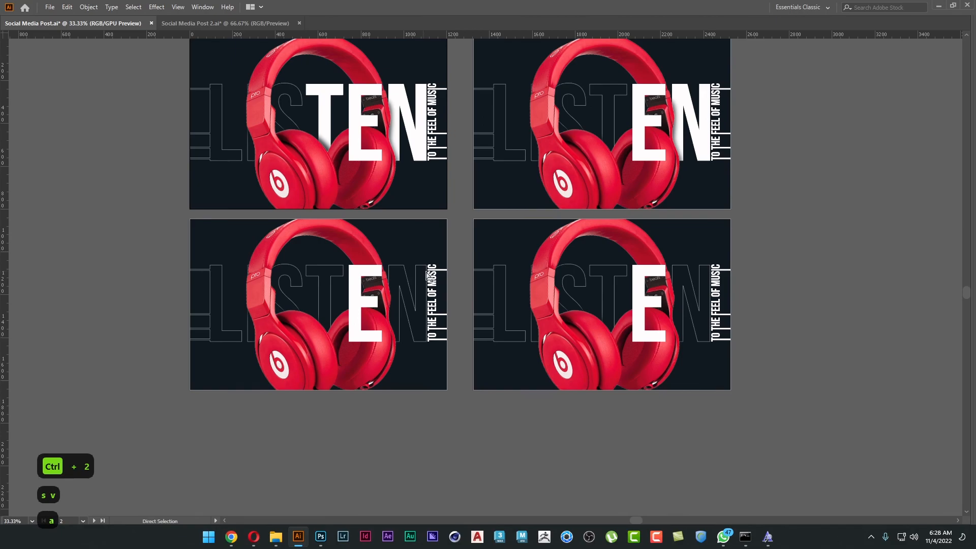
{"action": "key", "text": "v"}
{"action": "left_click", "coordinate": [433, 277]}
{"action": "double_click", "coordinate": [434, 277]}
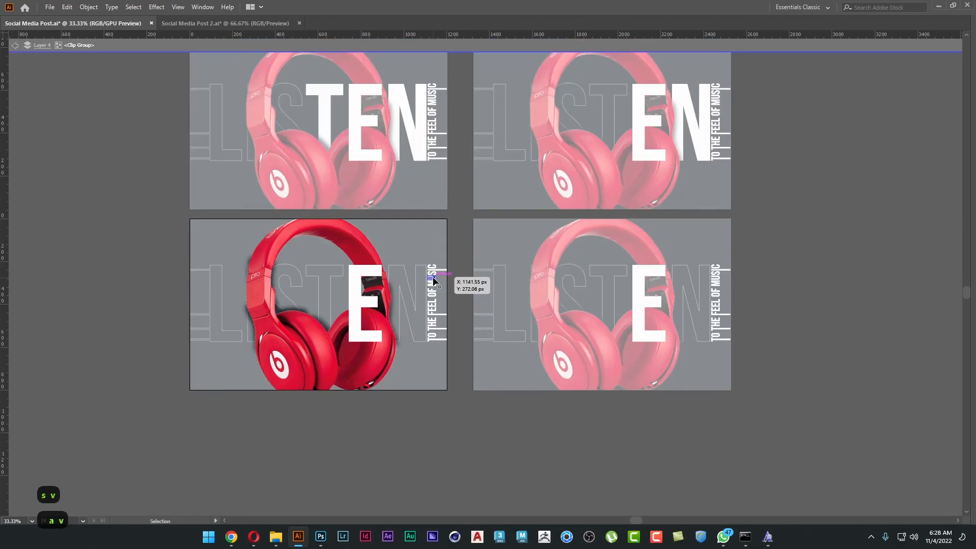
{"action": "left_click_drag", "start_coordinate": [431, 337], "coordinate": [428, 367]}
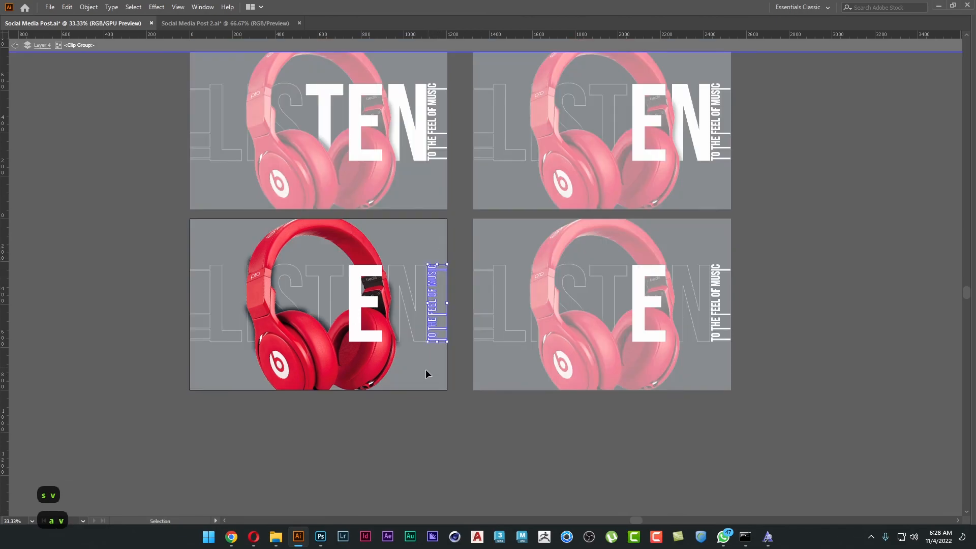
{"action": "key", "text": "s"}
{"action": "left_click", "coordinate": [318, 343]}
{"action": "key", "text": "v"}
{"action": "key", "text": "s"}
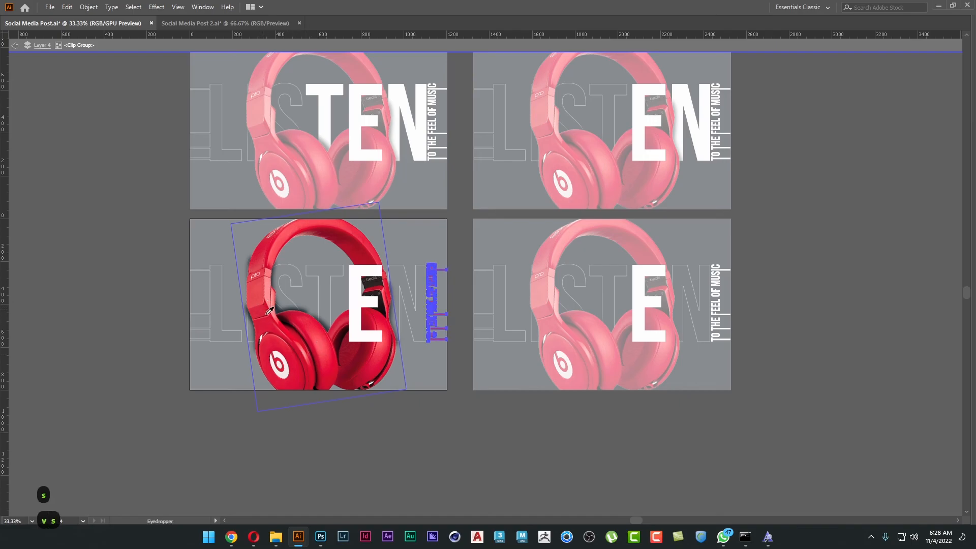
{"action": "key", "text": "v"}
{"action": "double_click", "coordinate": [478, 414]}
{"action": "key", "text": "space"}
{"action": "left_click_drag", "start_coordinate": [523, 418], "coordinate": [460, 424]}
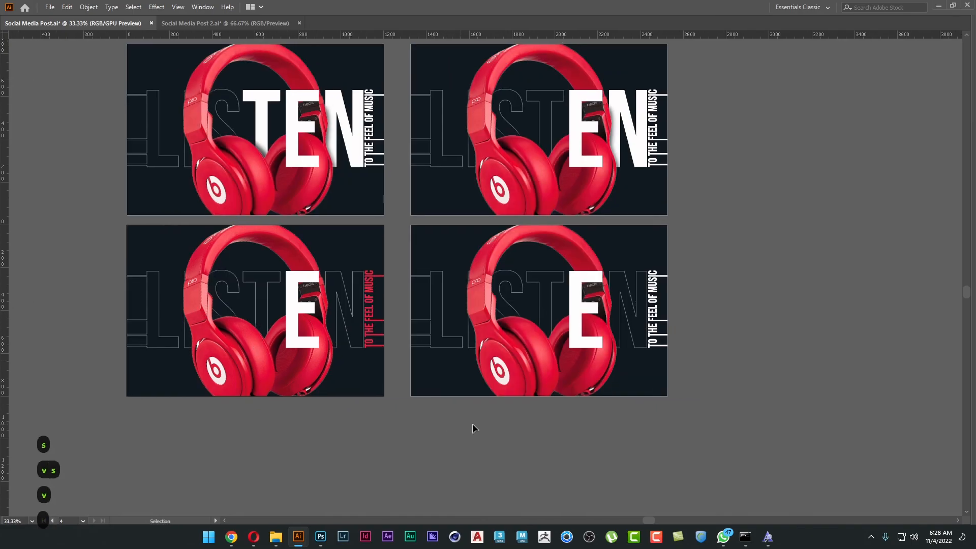
Open the lower-right poster's clip group in isolation mode.
{"action": "double_click", "coordinate": [655, 281]}
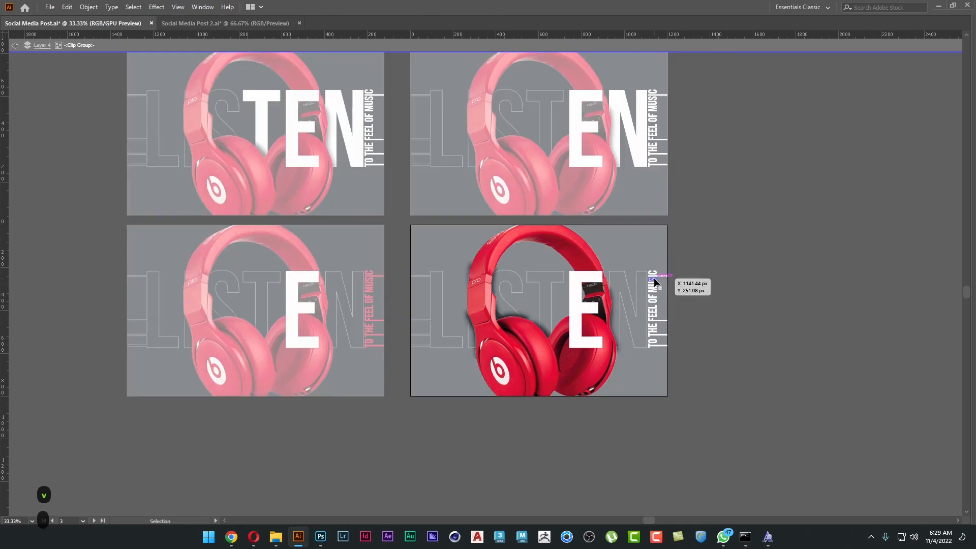
{"action": "left_click", "coordinate": [654, 363]}
{"action": "key", "text": "i"}
{"action": "left_click", "coordinate": [370, 306]}
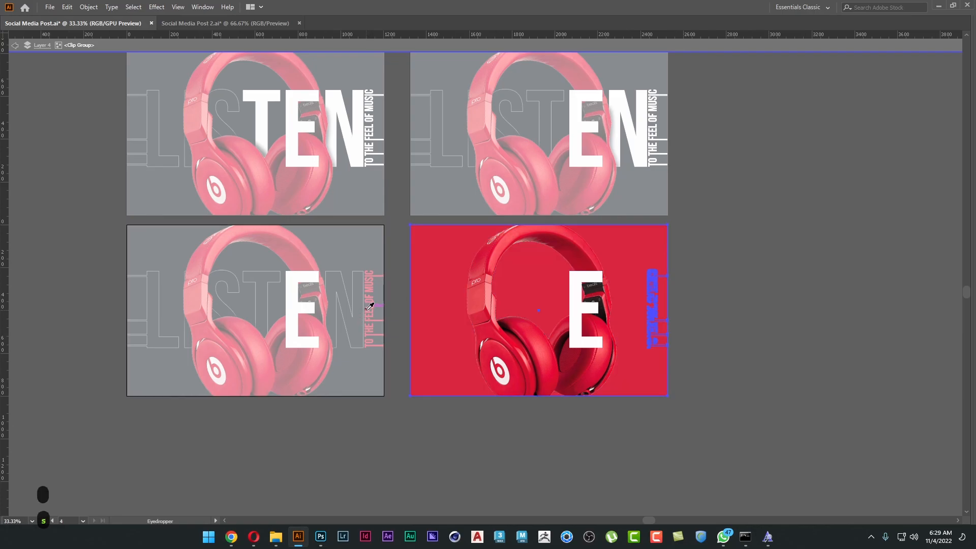
{"action": "key", "text": "ctrl+z"}
Recolour the lower-right poster's tagline and edge bars with the red sampled from the lower-left poster's tagline.
{"action": "key", "text": "v"}
{"action": "key", "text": "a"}
{"action": "key", "text": "v"}
{"action": "left_click", "coordinate": [644, 364], "text": "shift"}
{"action": "left_click_drag", "start_coordinate": [702, 371], "coordinate": [651, 408]}
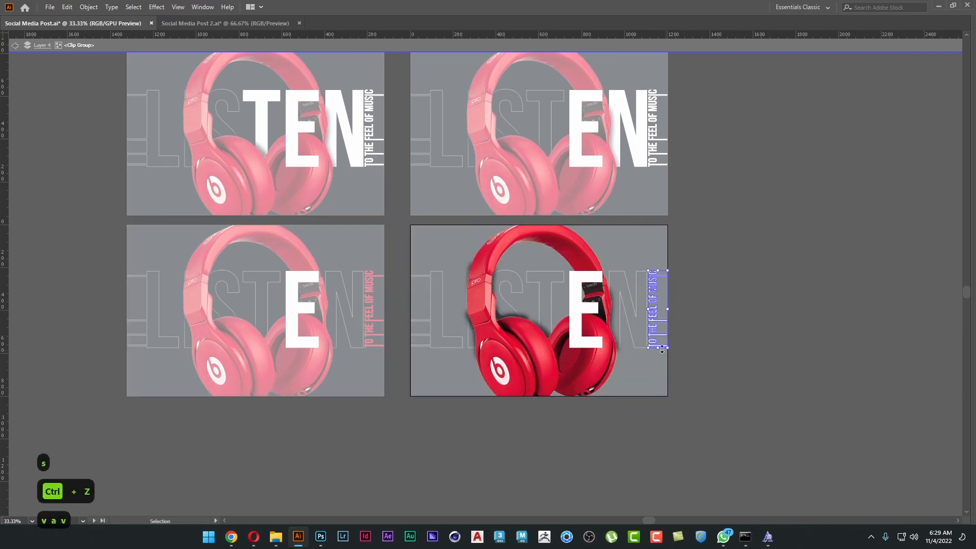
{"action": "key", "text": "s"}
{"action": "left_click", "coordinate": [370, 291]}
{"action": "key", "text": "v"}
Fill the lower-right poster's L and its attached bars with the same sampled red and exit isolation mode.
{"action": "left_click", "coordinate": [429, 277]}
{"action": "key", "text": "s"}
{"action": "left_click", "coordinate": [373, 277]}
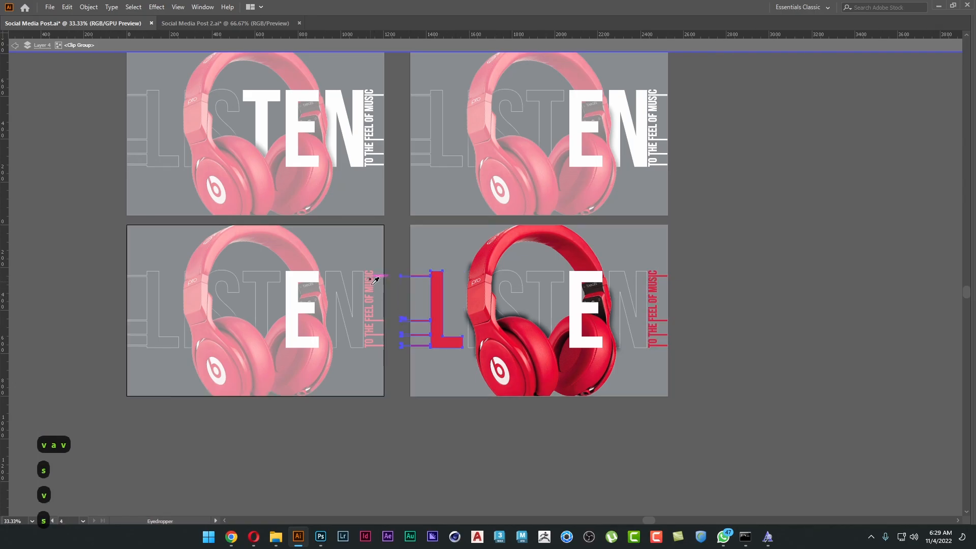
{"action": "key", "text": "v"}
{"action": "double_click", "coordinate": [437, 406]}
{"action": "key", "text": "space"}
{"action": "left_click_drag", "start_coordinate": [788, 284], "coordinate": [797, 316]}
{"action": "key", "text": "space"}
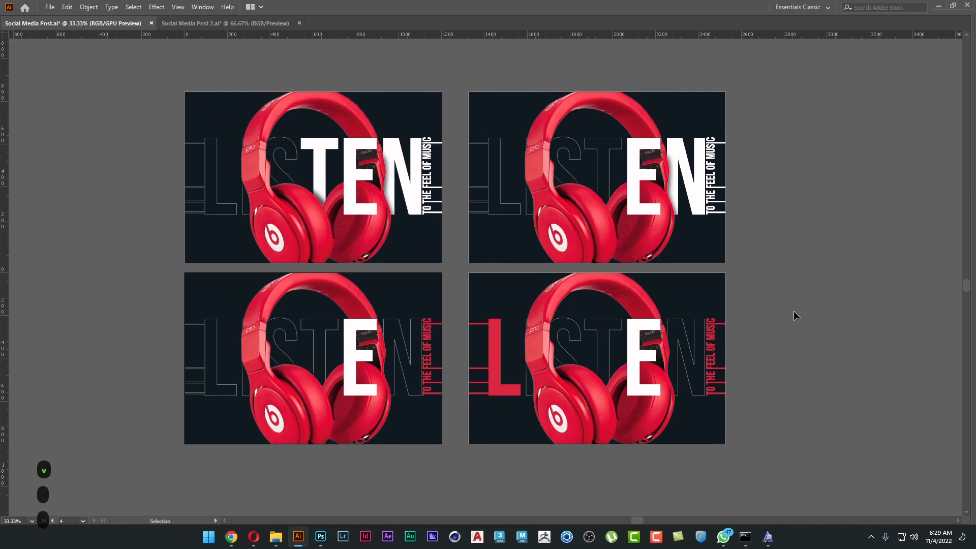
Export all artboards as separate TIFF files named Social Media Post to the Bannar folder, using RGB and High (300 ppi).
{"action": "left_click", "coordinate": [50, 7]}
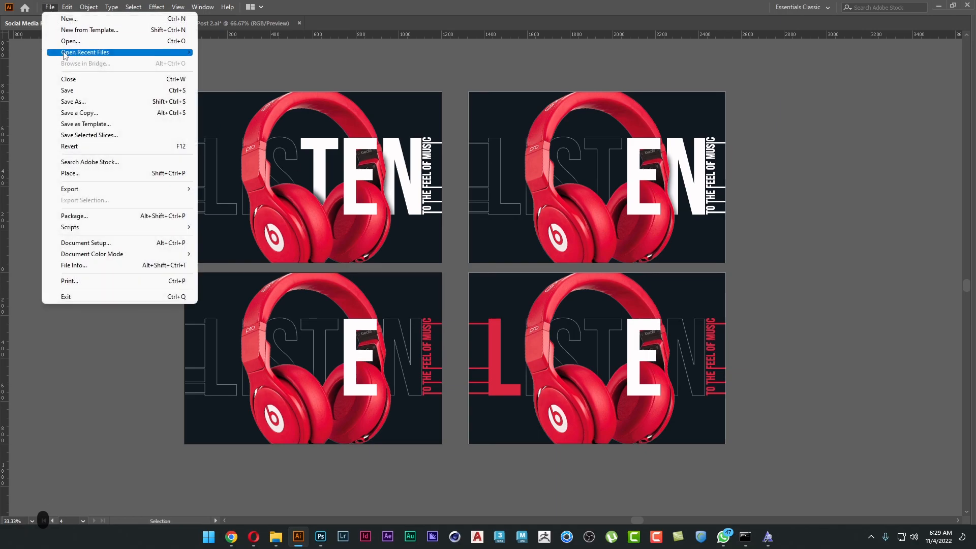
{"action": "mouse_move", "coordinate": [84, 189]}
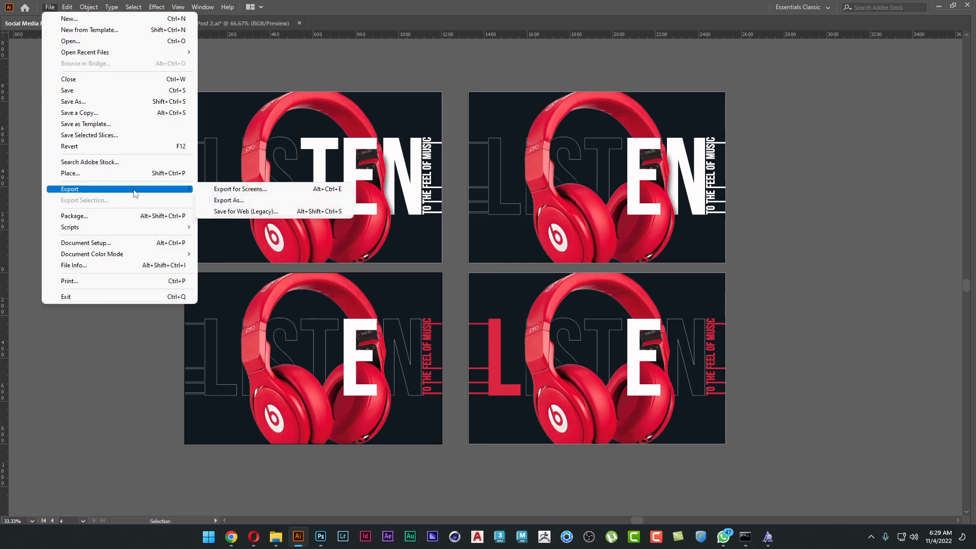
{"action": "left_click", "coordinate": [248, 201]}
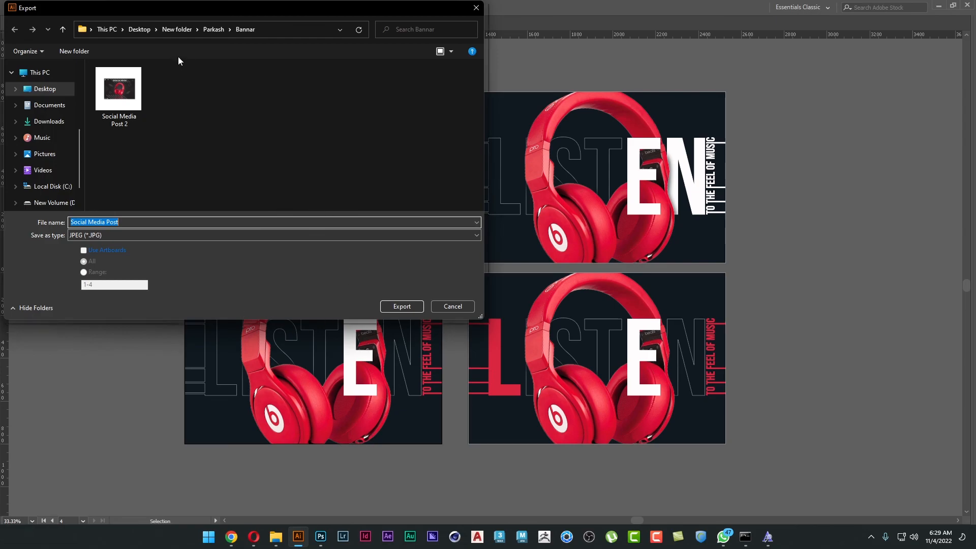
{"action": "left_click", "coordinate": [98, 249]}
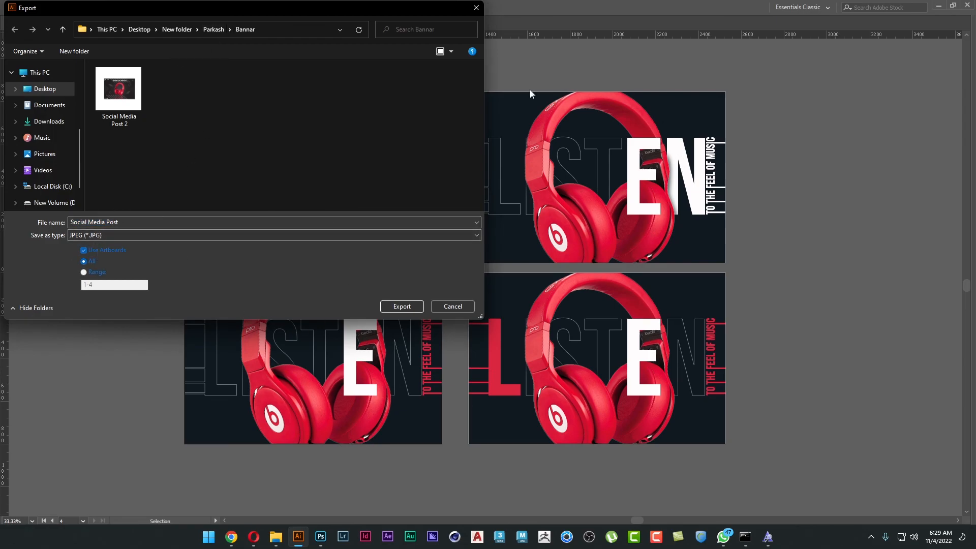
{"action": "left_click", "coordinate": [217, 236]}
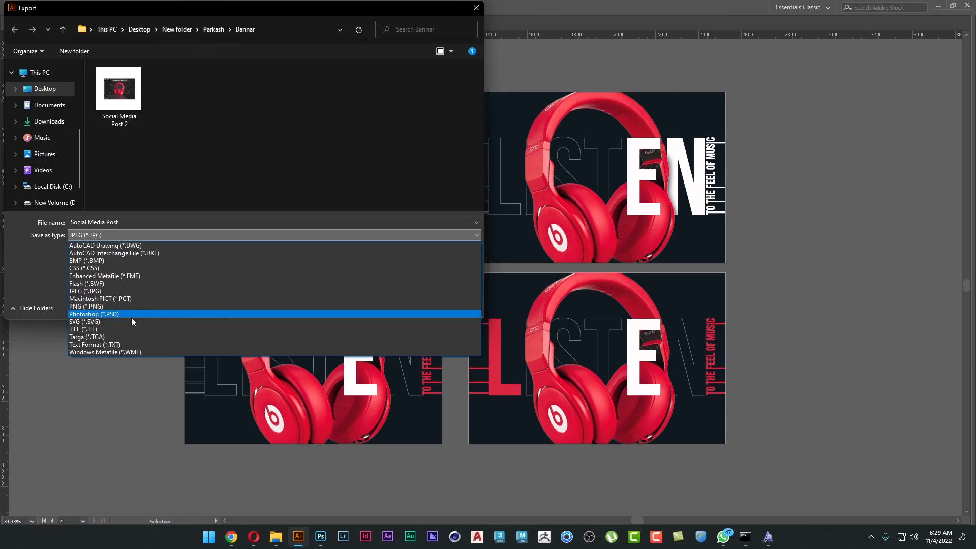
{"action": "left_click", "coordinate": [135, 330]}
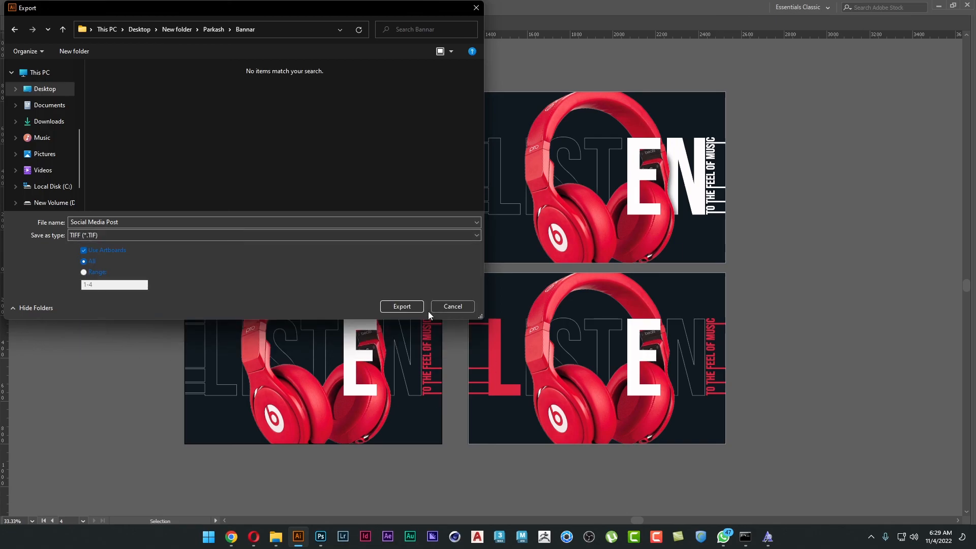
{"action": "left_click", "coordinate": [394, 305]}
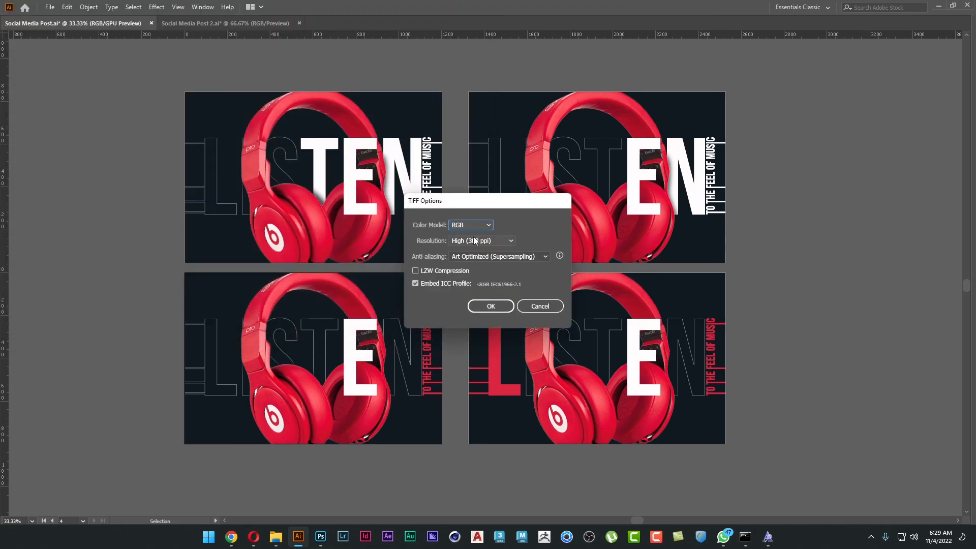
{"action": "left_click", "coordinate": [490, 306]}
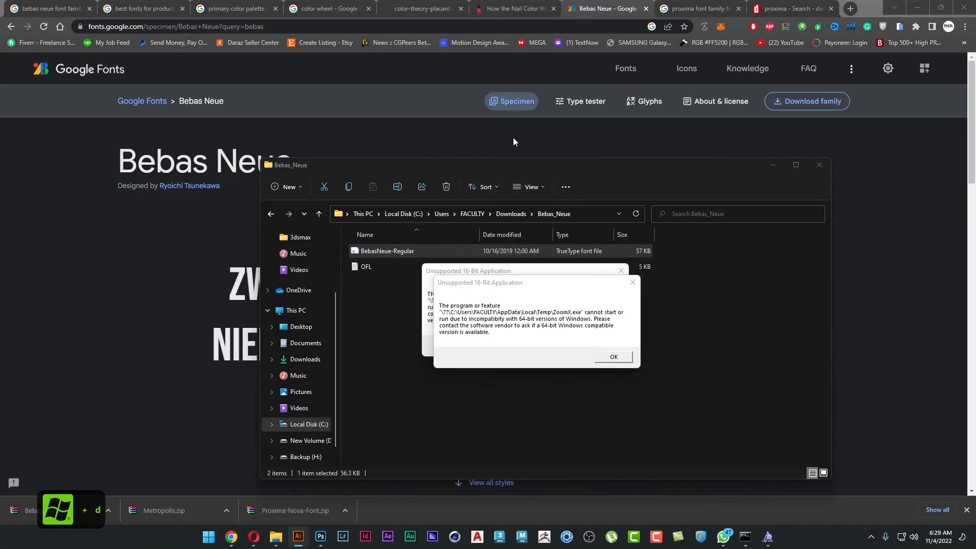
Switch to File Explorer, maximize its window, and open the Bannar folder containing the exported posters.
{"action": "key", "text": "super+d"}
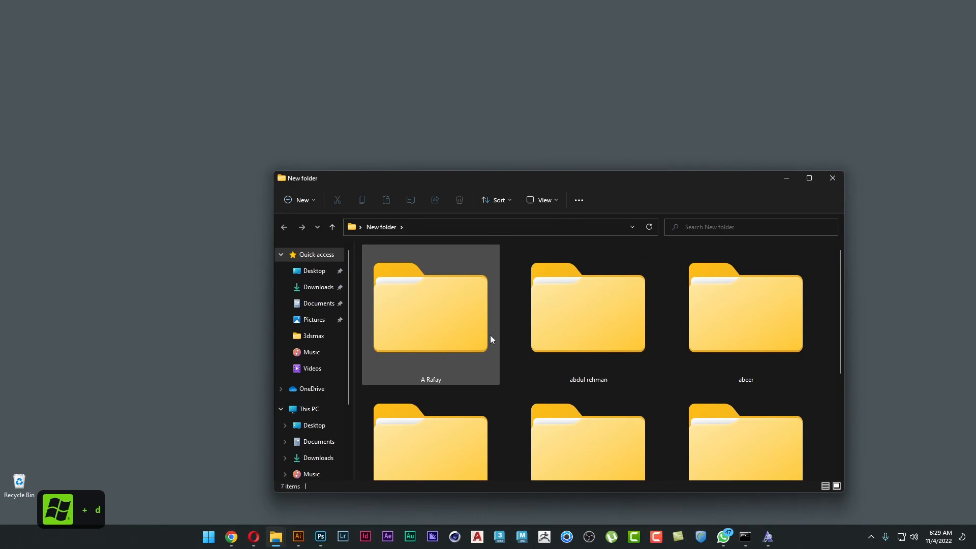
{"action": "left_click_drag", "start_coordinate": [594, 181], "coordinate": [572, 5]}
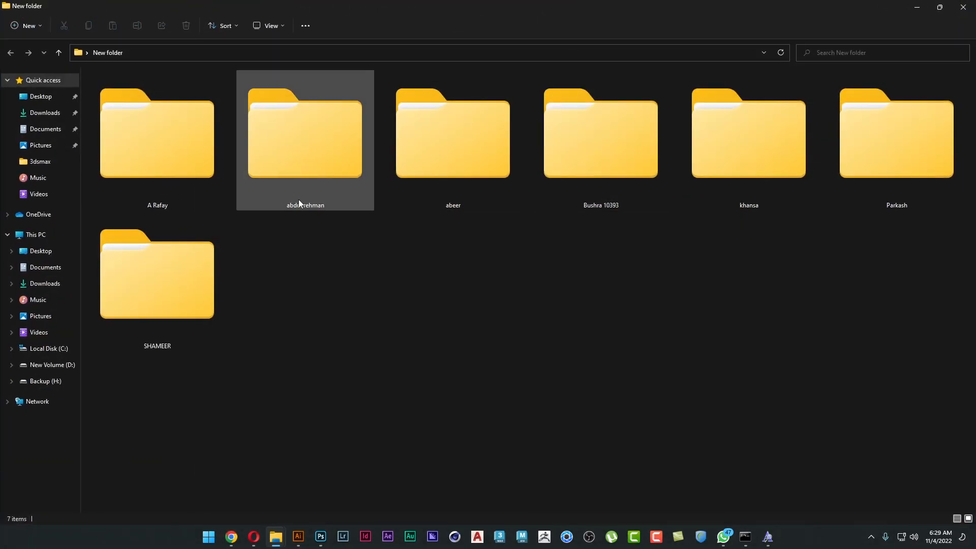
{"action": "double_click", "coordinate": [897, 163]}
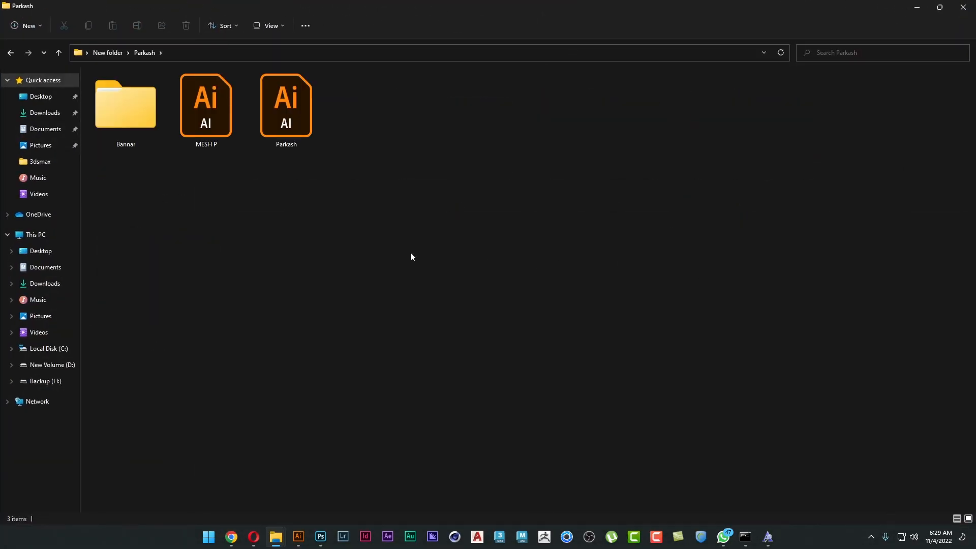
{"action": "double_click", "coordinate": [135, 122]}
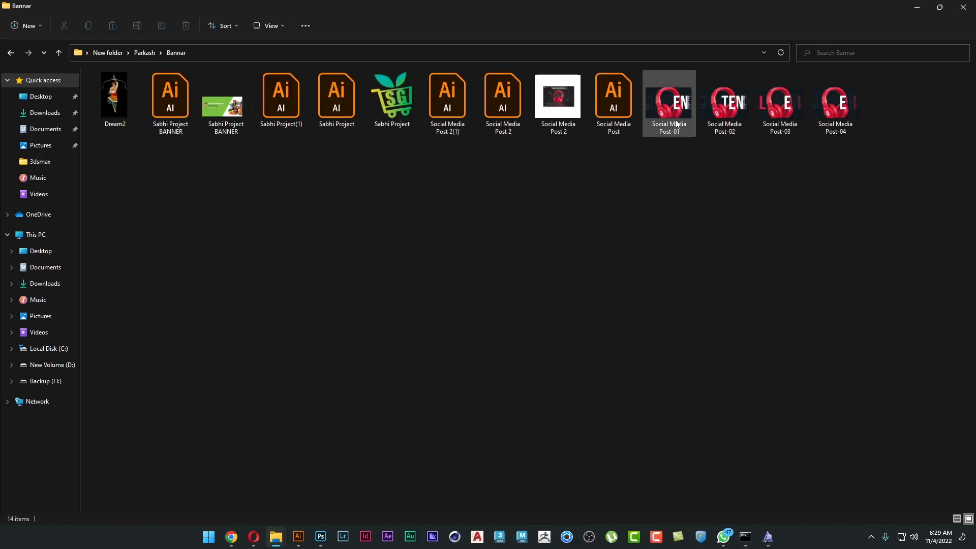
Open Social Media Post-01 in Windows Photo Viewer and review the exported posters as a full-screen slide show.
{"action": "double_click", "coordinate": [670, 109]}
{"action": "left_click", "coordinate": [404, 353]}
{"action": "left_click", "coordinate": [522, 382]}
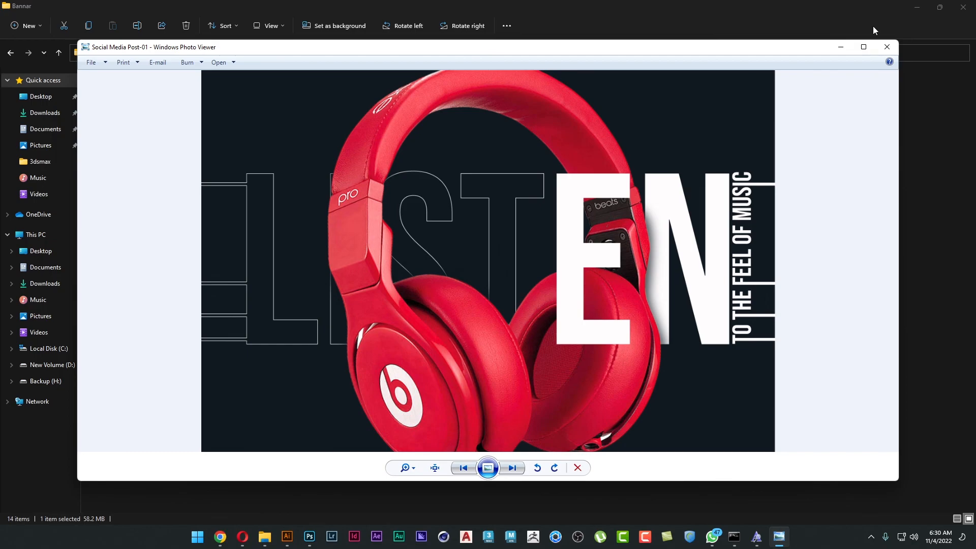
{"action": "left_click", "coordinate": [854, 53]}
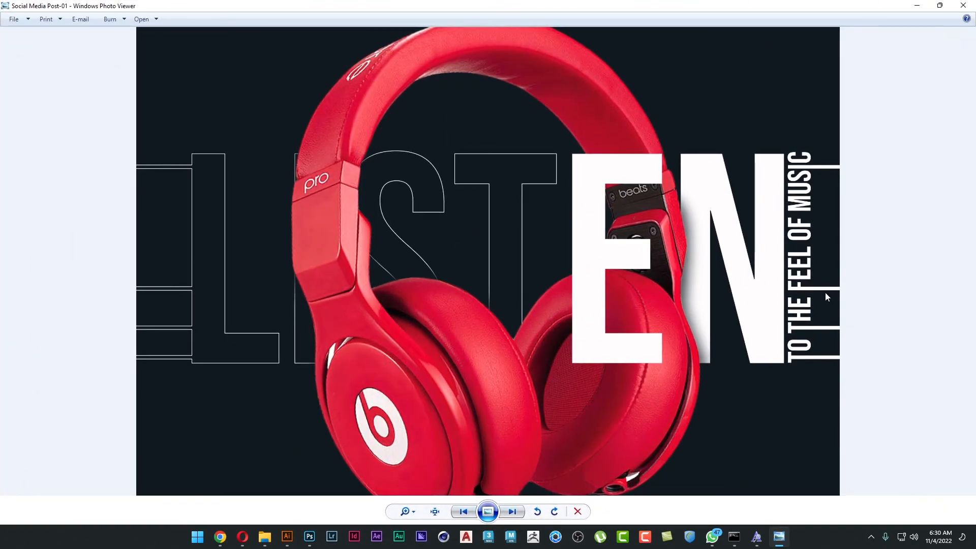
{"action": "left_click", "coordinate": [488, 510]}
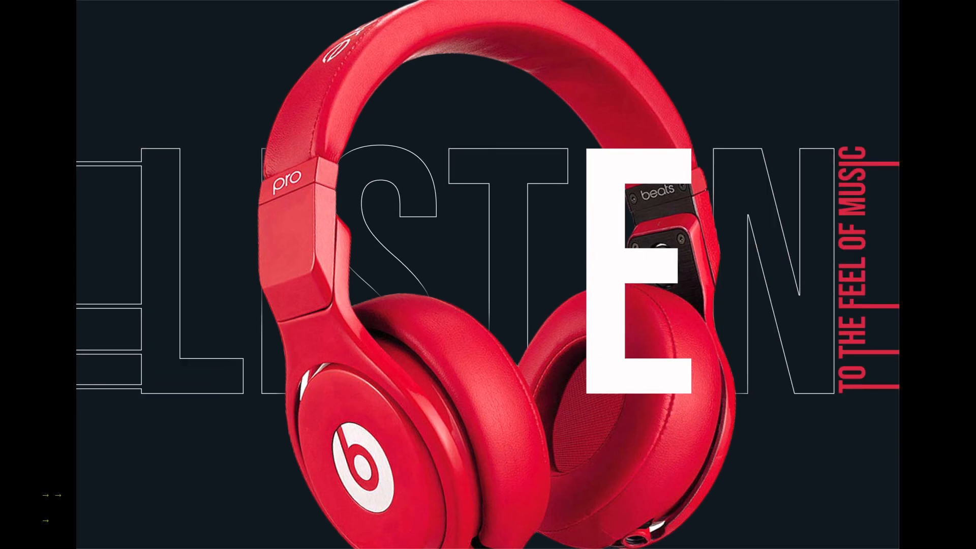
{"action": "key", "text": "Right"}
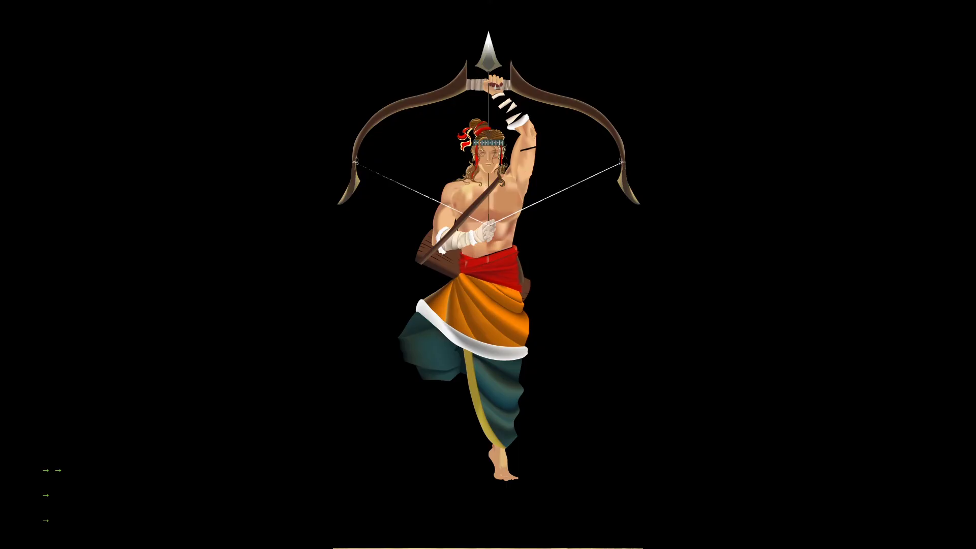